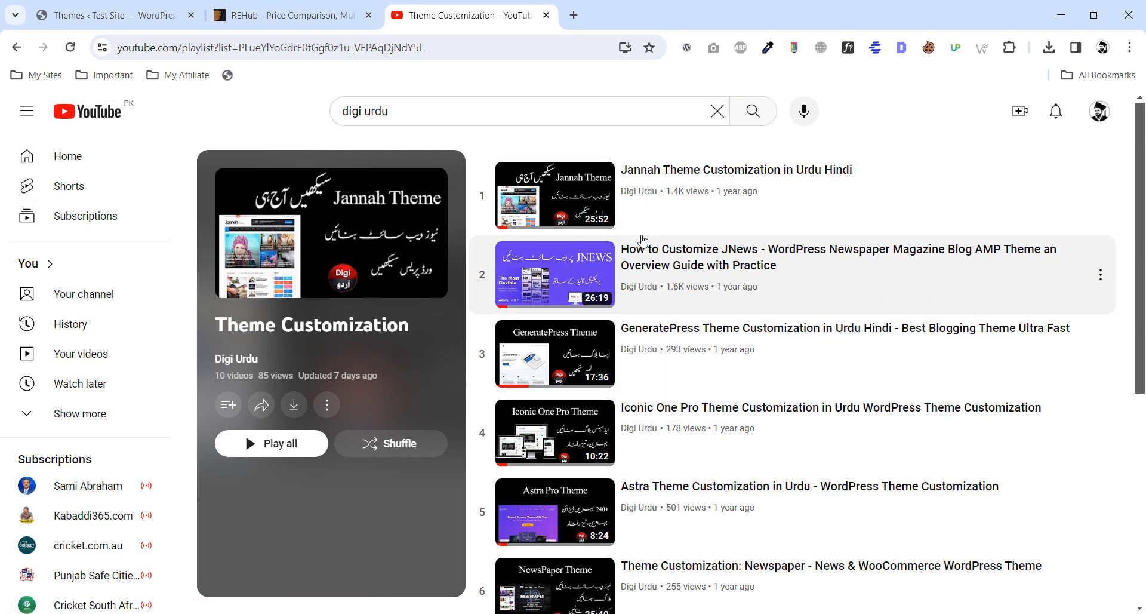
Look through the videos in the Theme Customization playlist.
scroll(1133, 251, "down", 5)
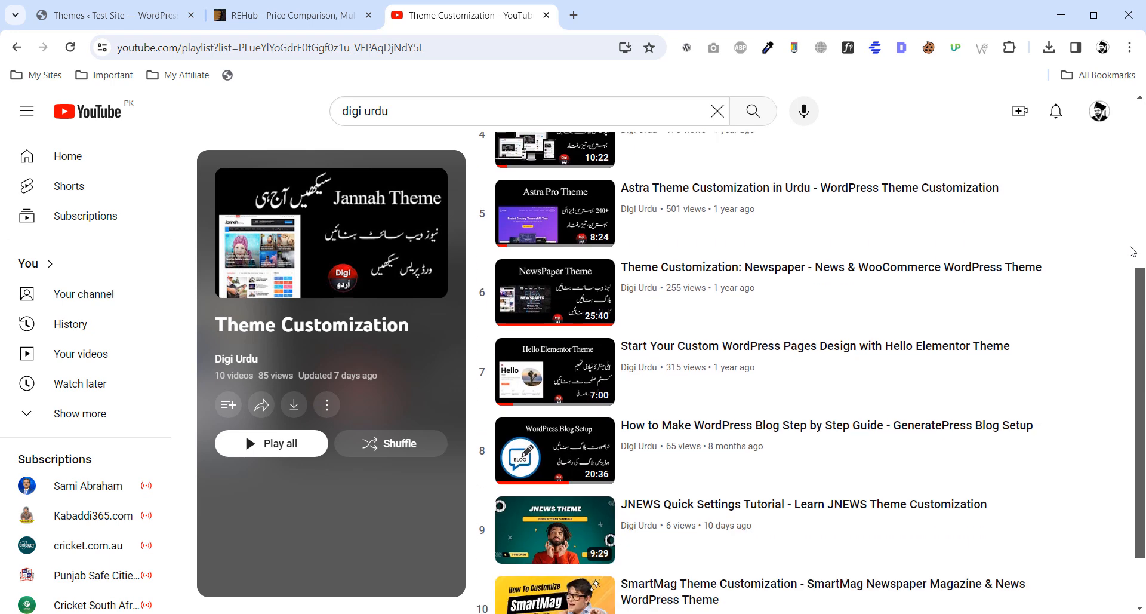
scroll(1133, 251, "down", 1)
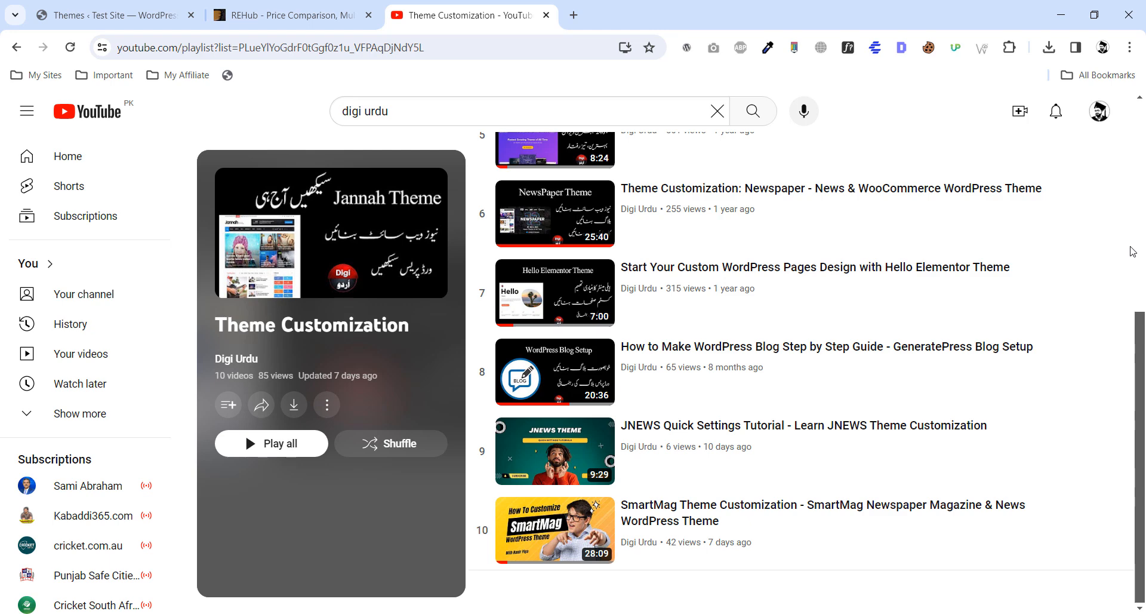
Switch to the REHub theme's ThemeForest page and examine its title, author information and introduction.
left_click(286, 15)
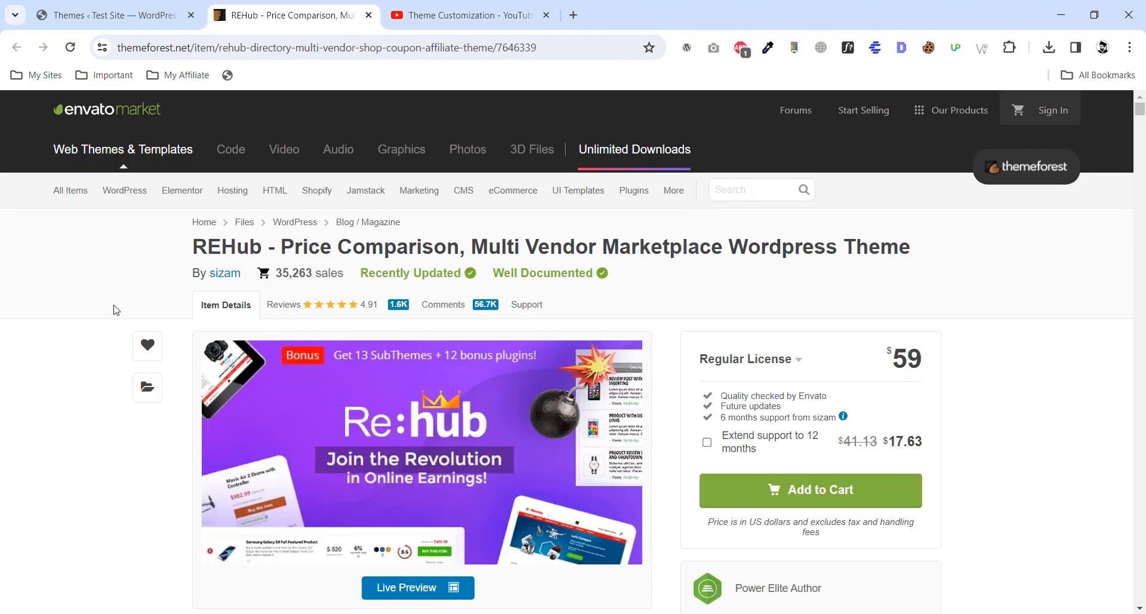
left_click_drag(197, 247, 711, 251)
left_click(800, 250)
left_click(669, 274)
scroll(678, 315, "down", 7)
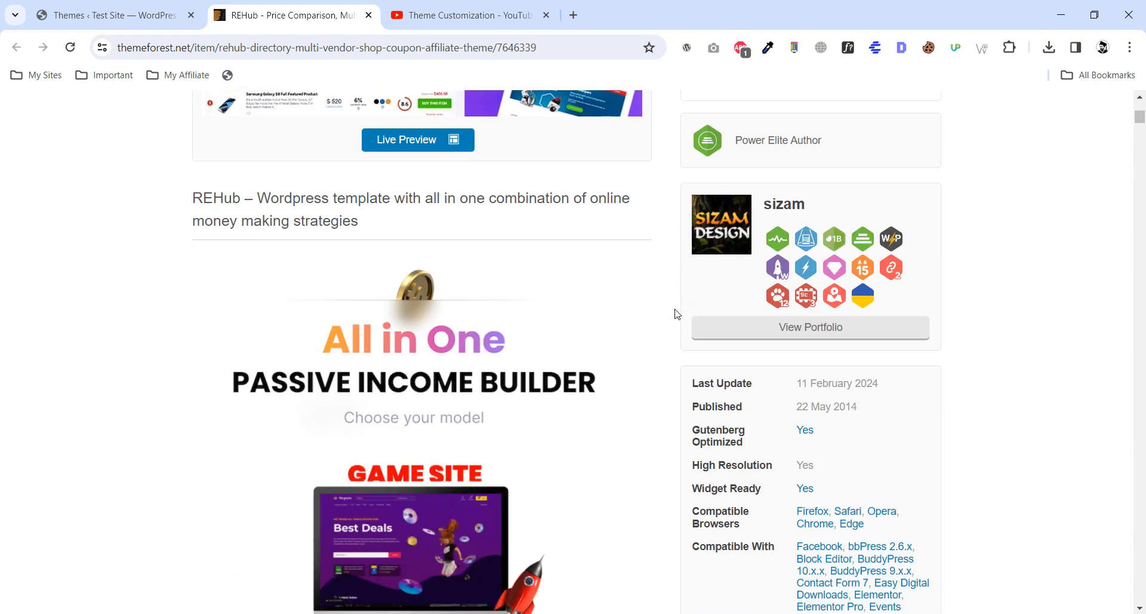
scroll(678, 315, "down", 4)
scroll(678, 315, "up", 7)
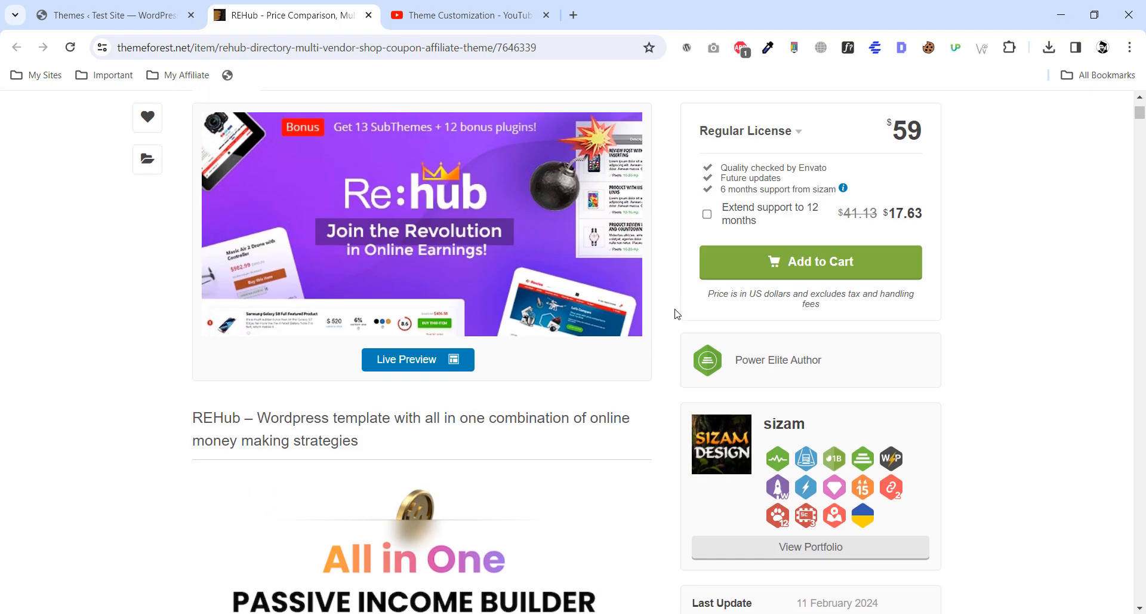
Read through the REHub feature sections, from full site editing to the Amazon recommendation and bonus plugins, and return to the page start.
scroll(678, 315, "down", 15)
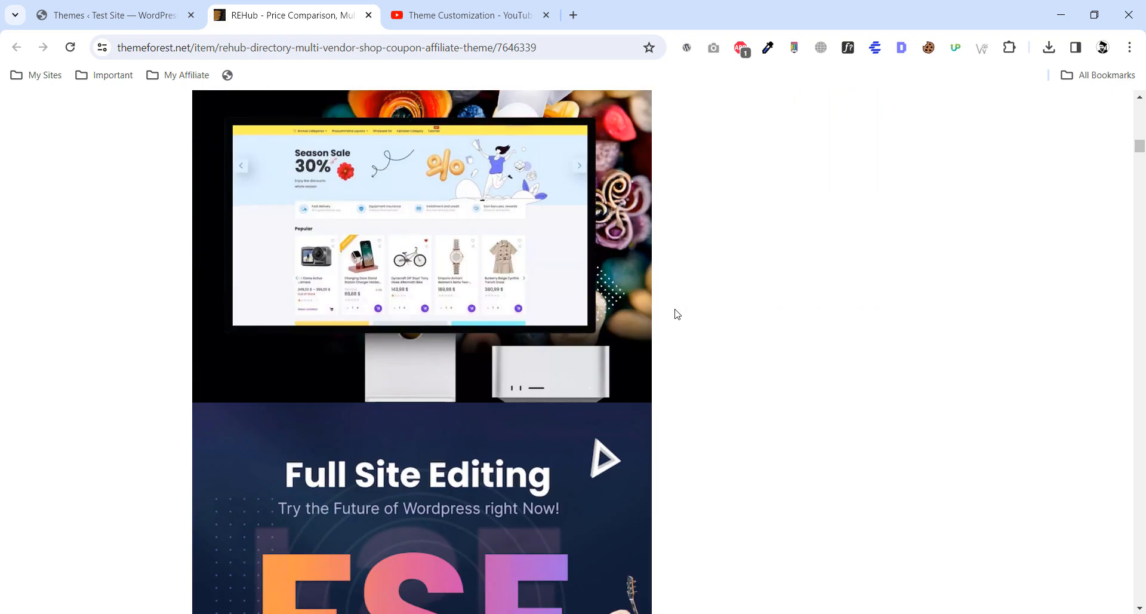
scroll(677, 315, "down", 20)
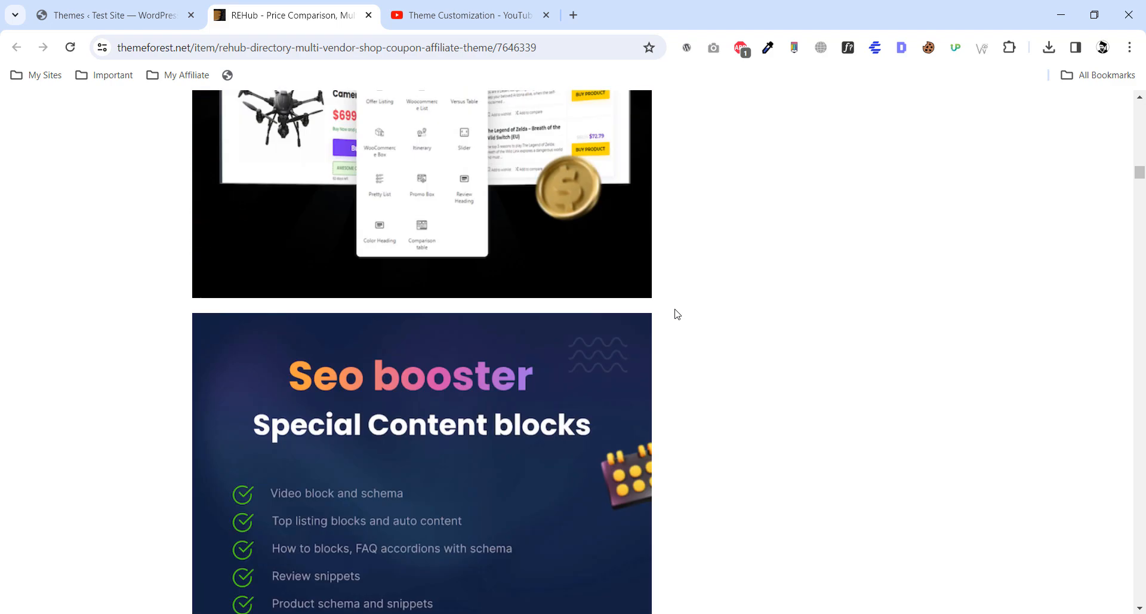
scroll(678, 314, "down", 10)
scroll(678, 314, "up", 17)
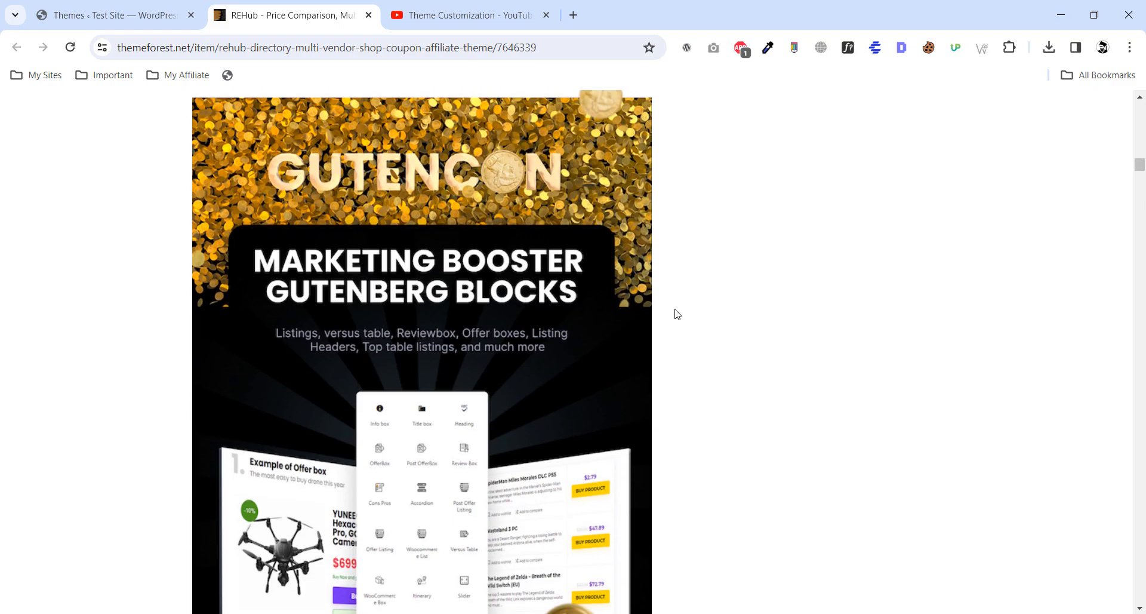
scroll(678, 315, "down", 15)
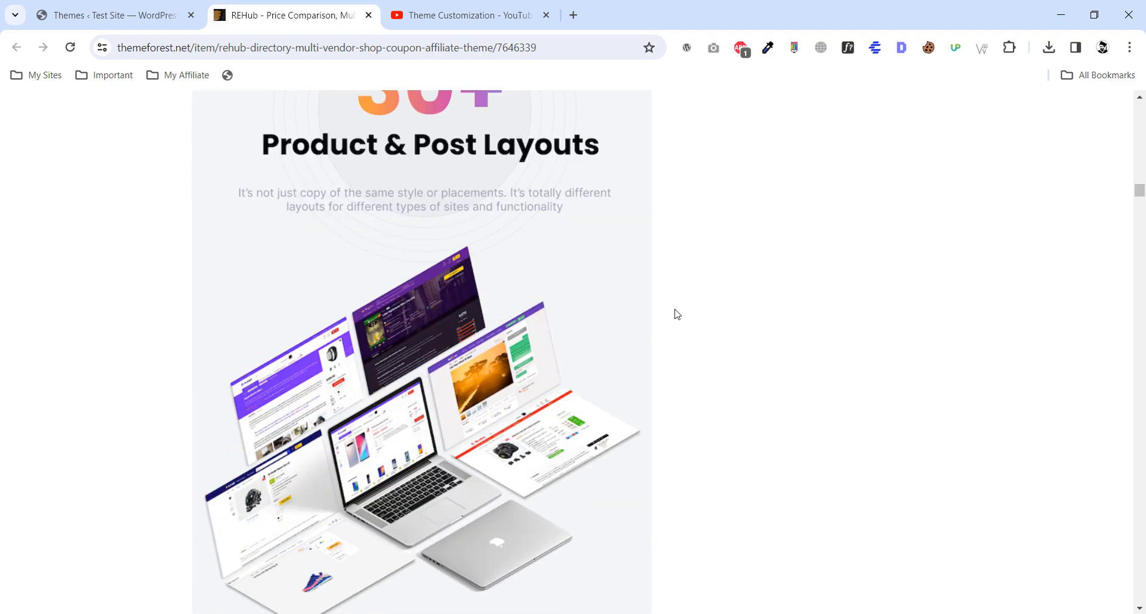
scroll(678, 314, "down", 20)
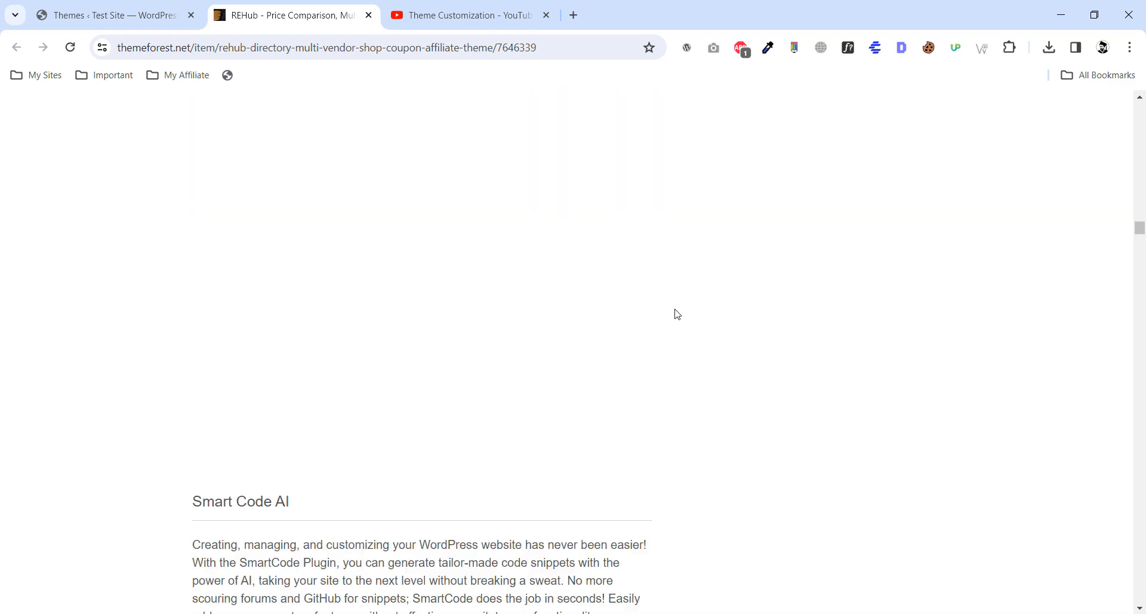
scroll(677, 314, "down", 10)
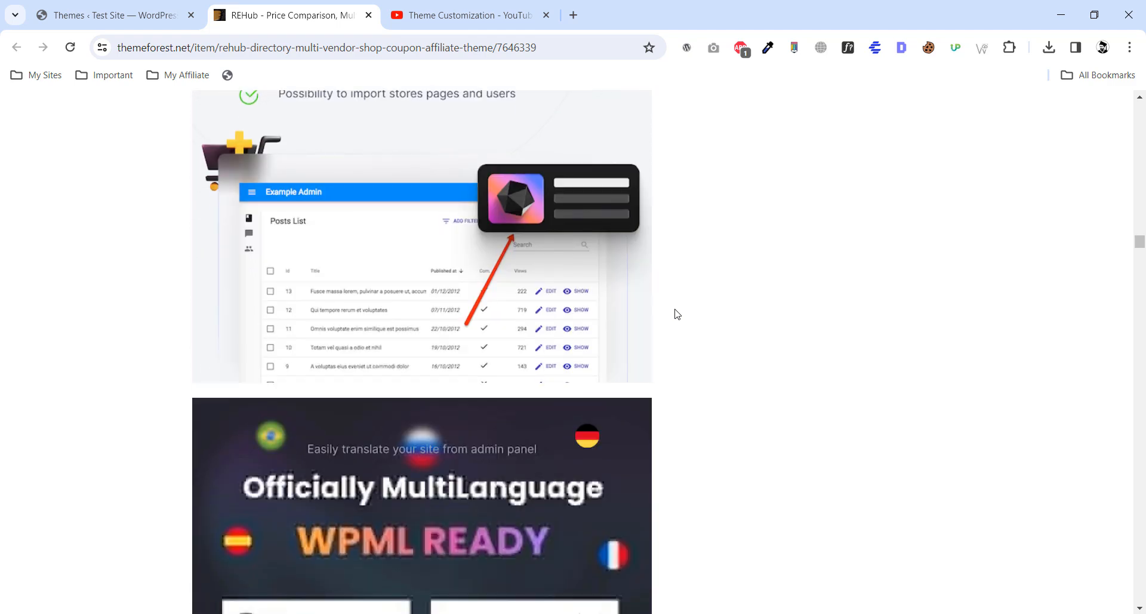
scroll(677, 315, "down", 10)
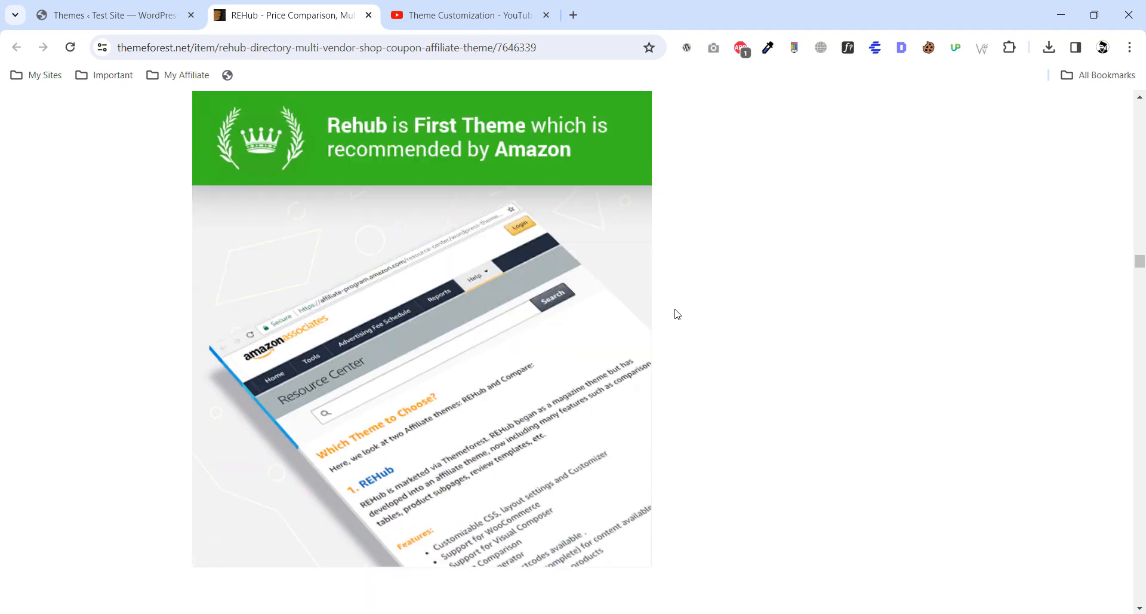
scroll(678, 315, "down", 1)
scroll(677, 315, "down", 5)
scroll(677, 315, "up", 6)
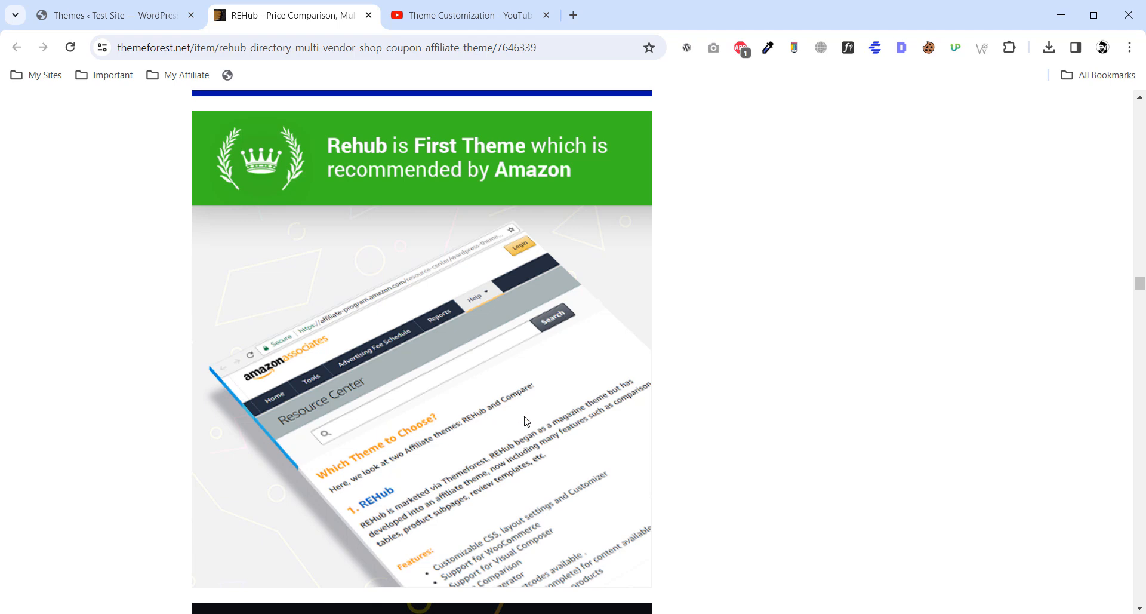
scroll(469, 416, "down", 20)
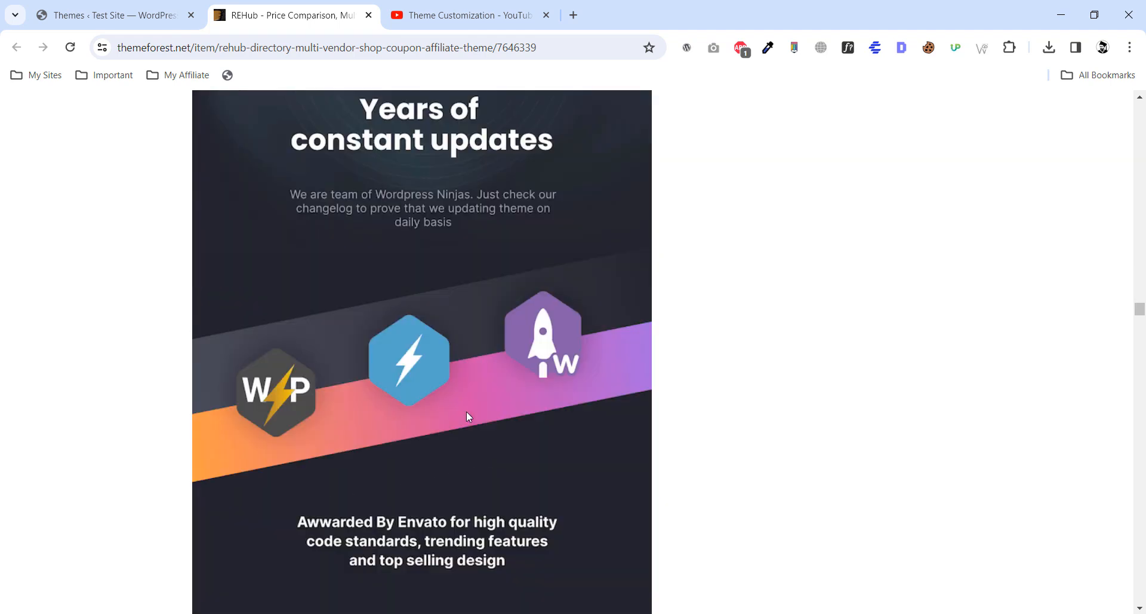
scroll(469, 416, "down", 8)
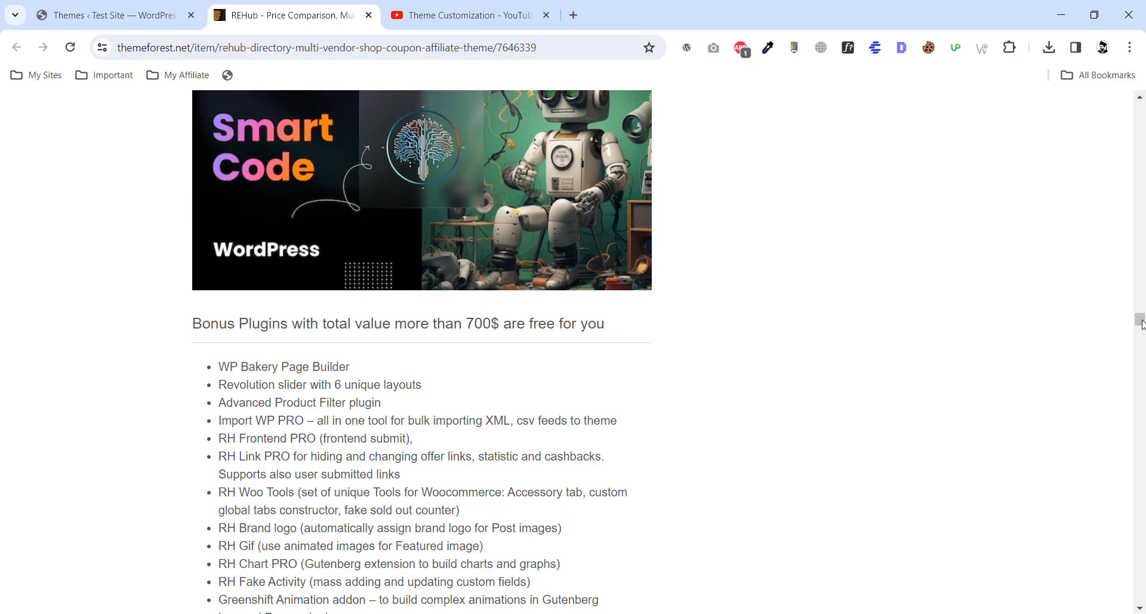
left_click_drag(1142, 324, 1140, 96)
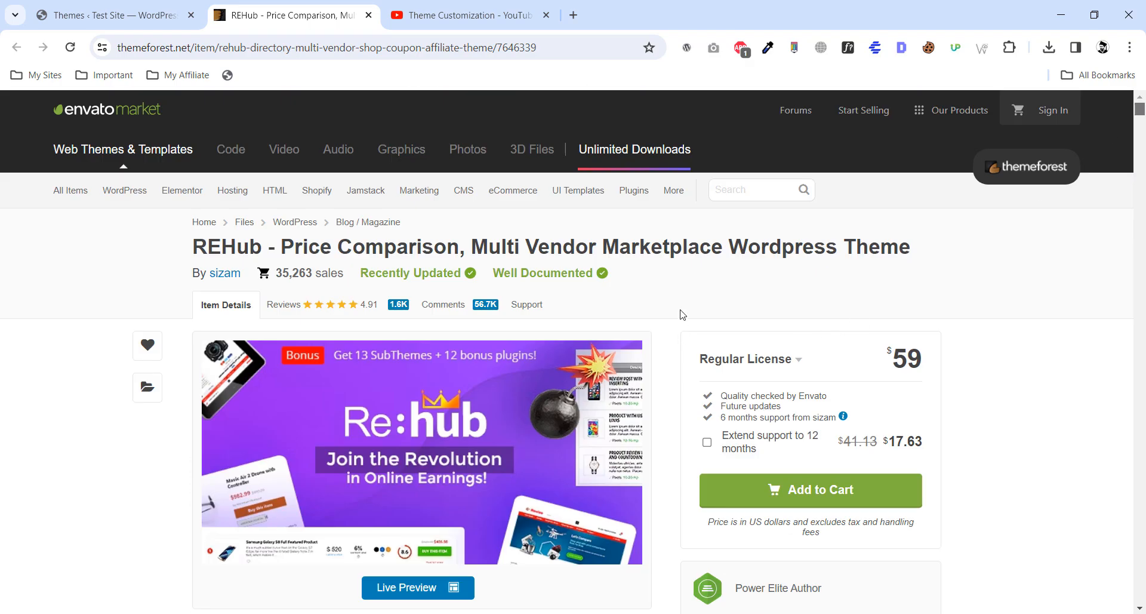
Check the REHub theme's Regular License price and its Multi Vendor Marketplace title.
left_click_drag(890, 358, 936, 361)
left_click(894, 362)
left_click_drag(672, 251, 840, 251)
left_click(894, 241)
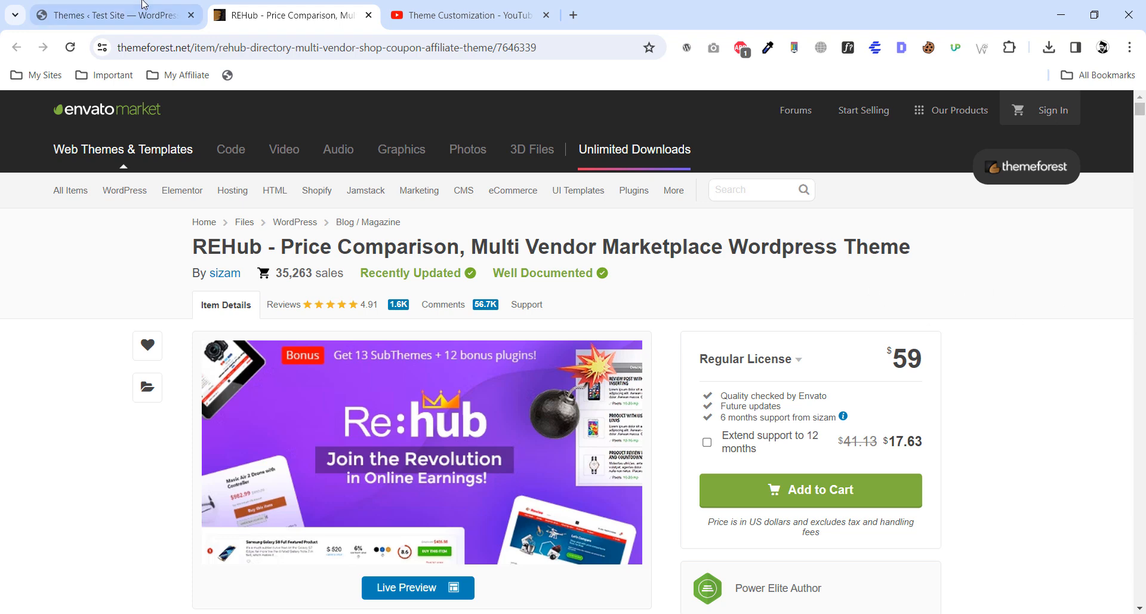
Switch to the WordPress Themes page of the test site and activate the Rehub theme.
left_click(113, 15)
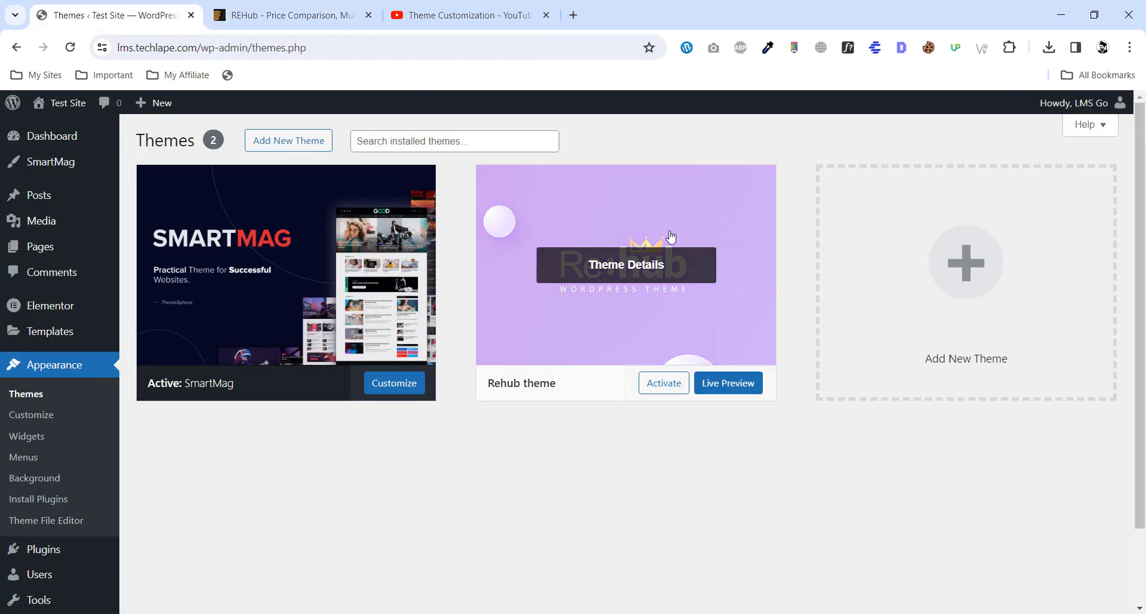
left_click(663, 383)
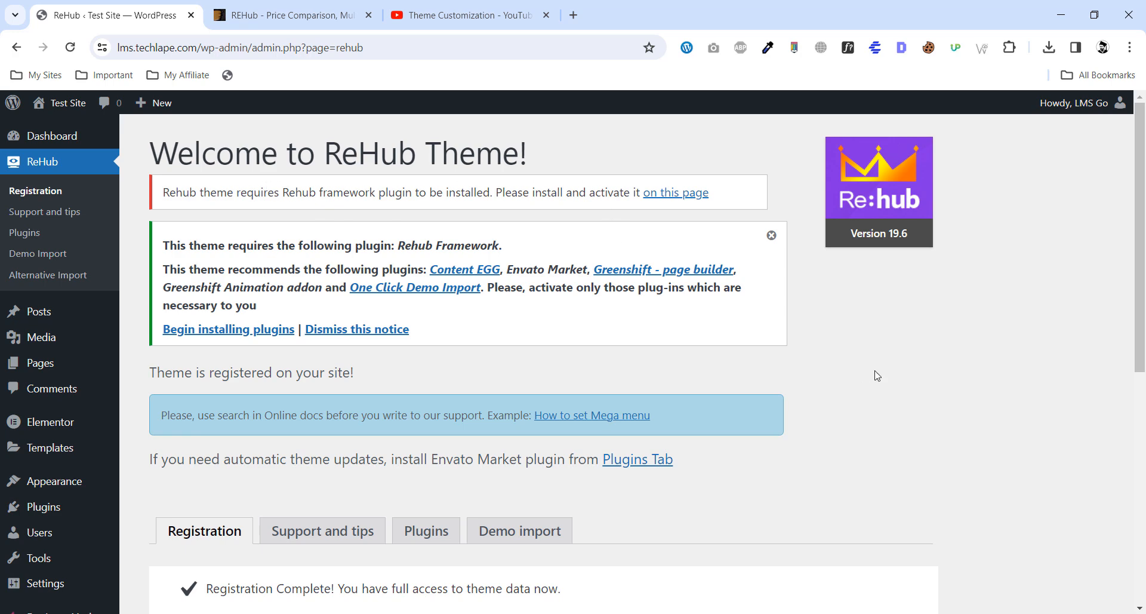
Review the ReHub welcome page and its plugin requirement notices, and begin installing the required plugins.
scroll(875, 376, "down", 5)
scroll(876, 375, "up", 5)
left_click_drag(276, 192, 445, 193)
left_click(381, 234)
left_click(236, 333)
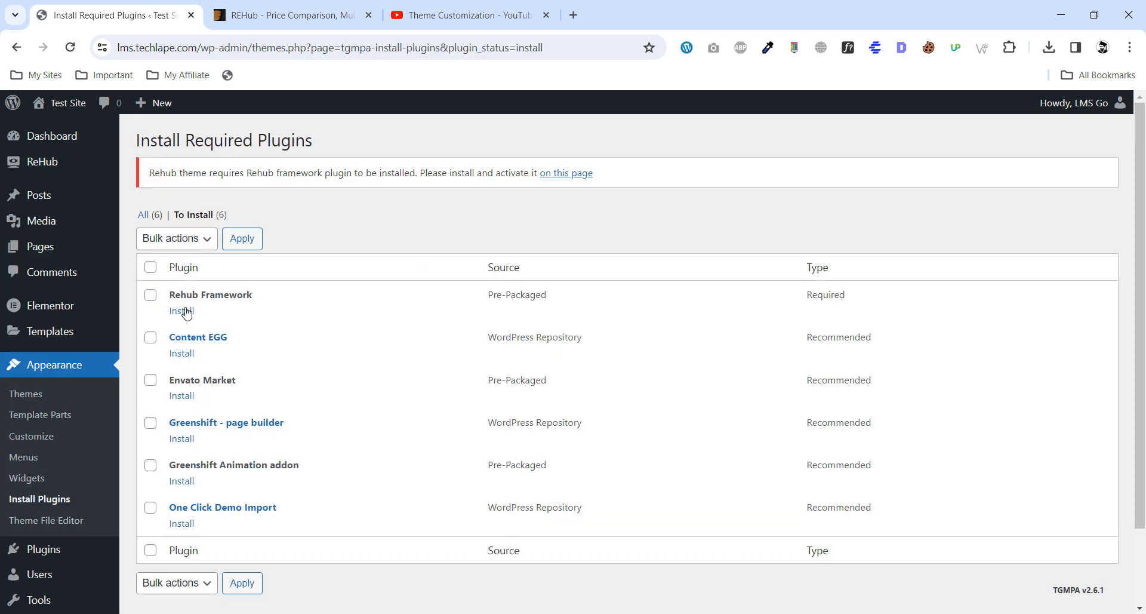
Install the required Rehub Framework plugin, return to the required plugins list and activate it.
left_click(185, 311)
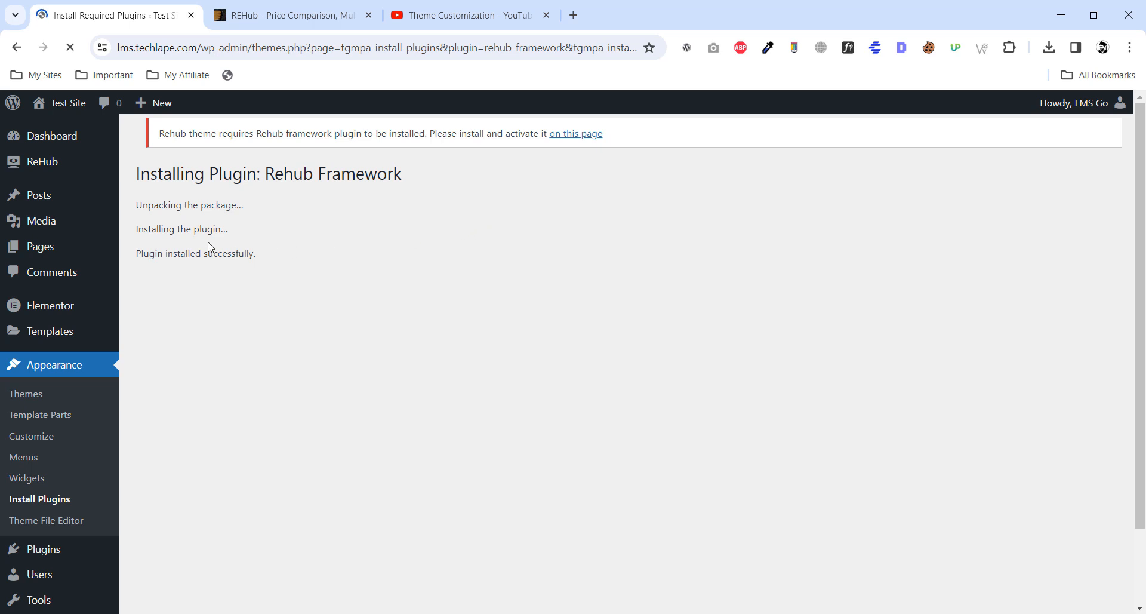
left_click(225, 286)
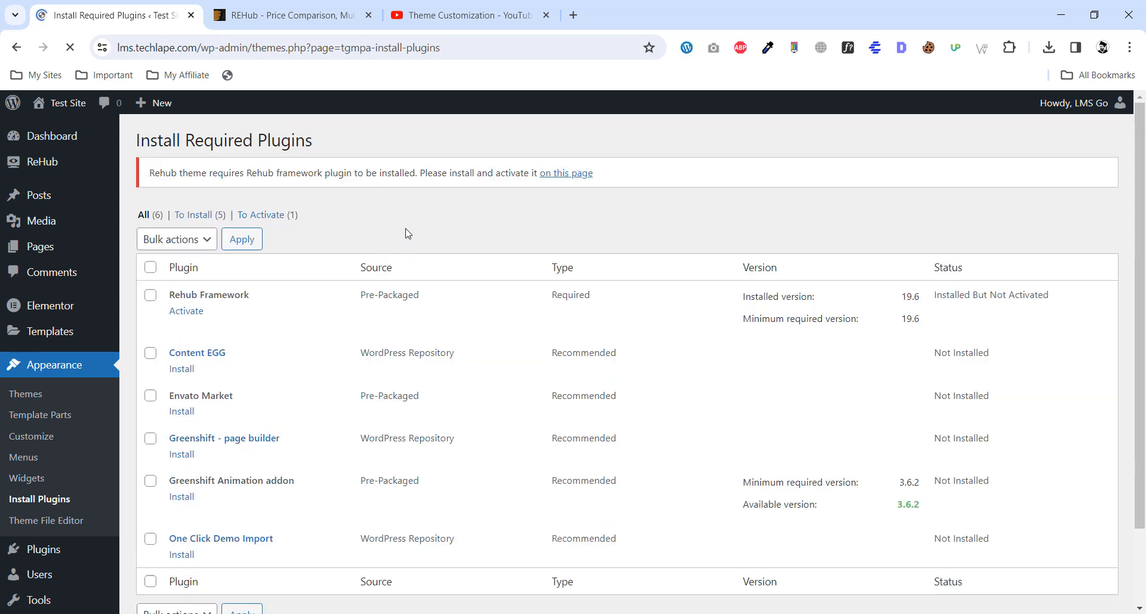
left_click(185, 310)
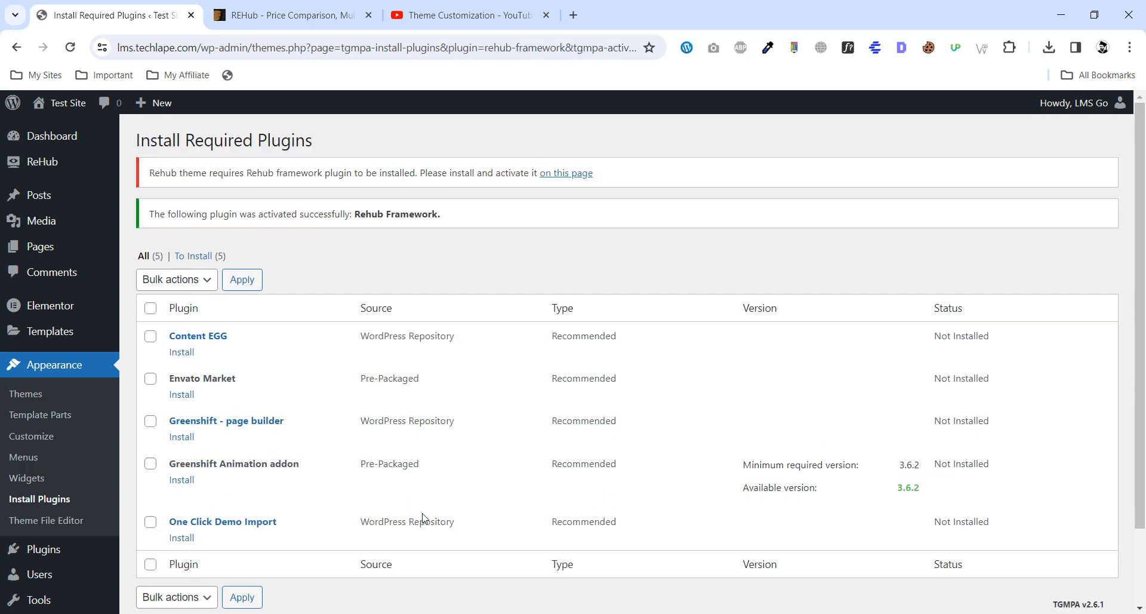
left_click(507, 613)
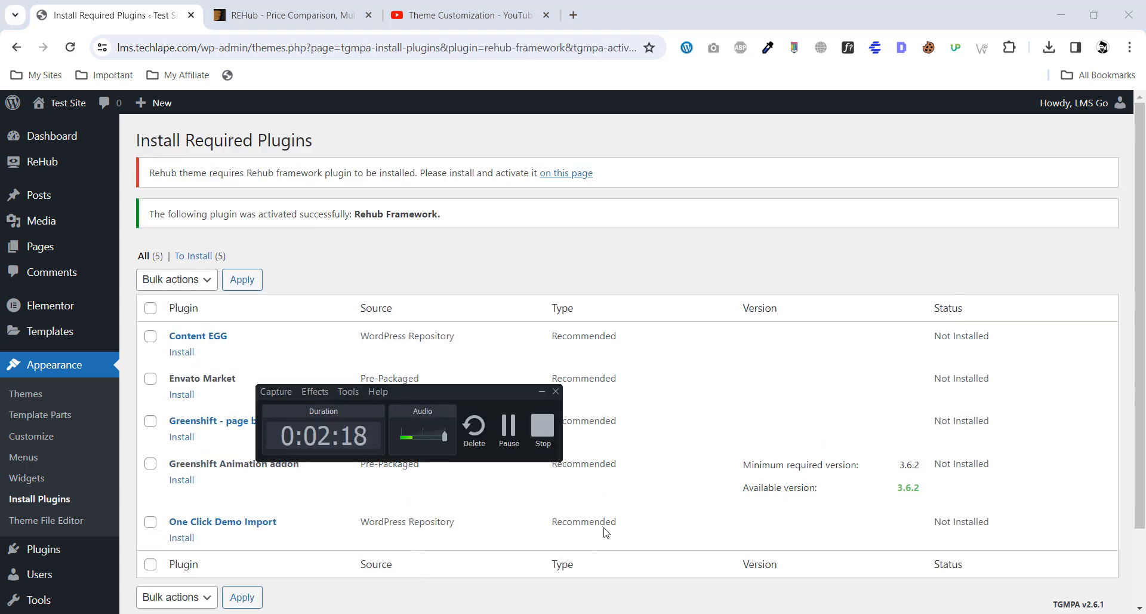
left_click(508, 427)
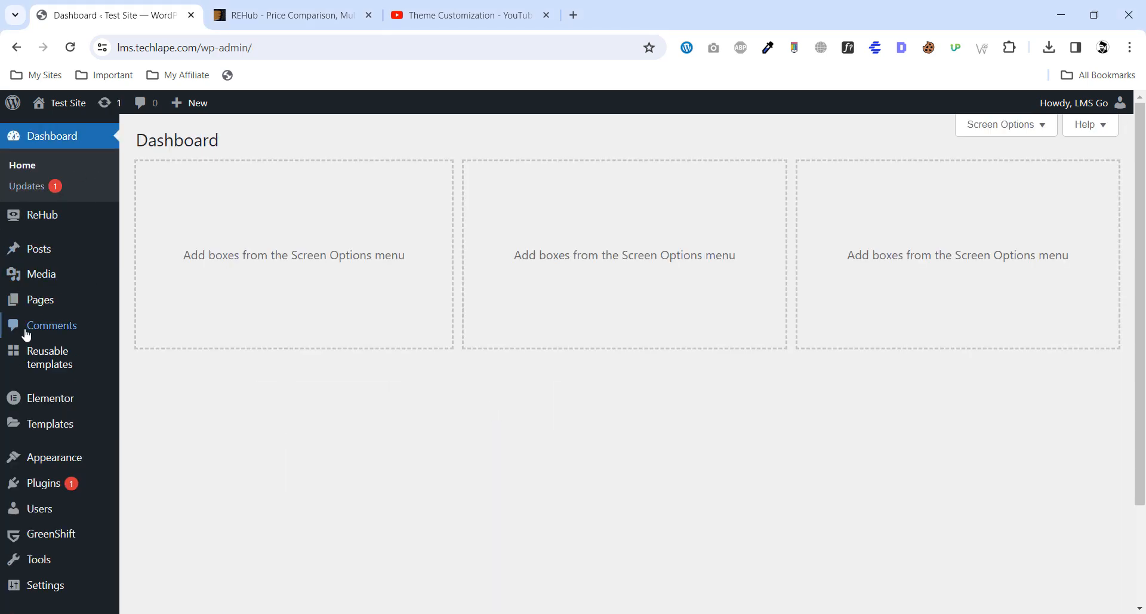
Open the site's Installed Plugins list and look through its entries.
scroll(26, 358, "down", 2)
left_click(25, 358)
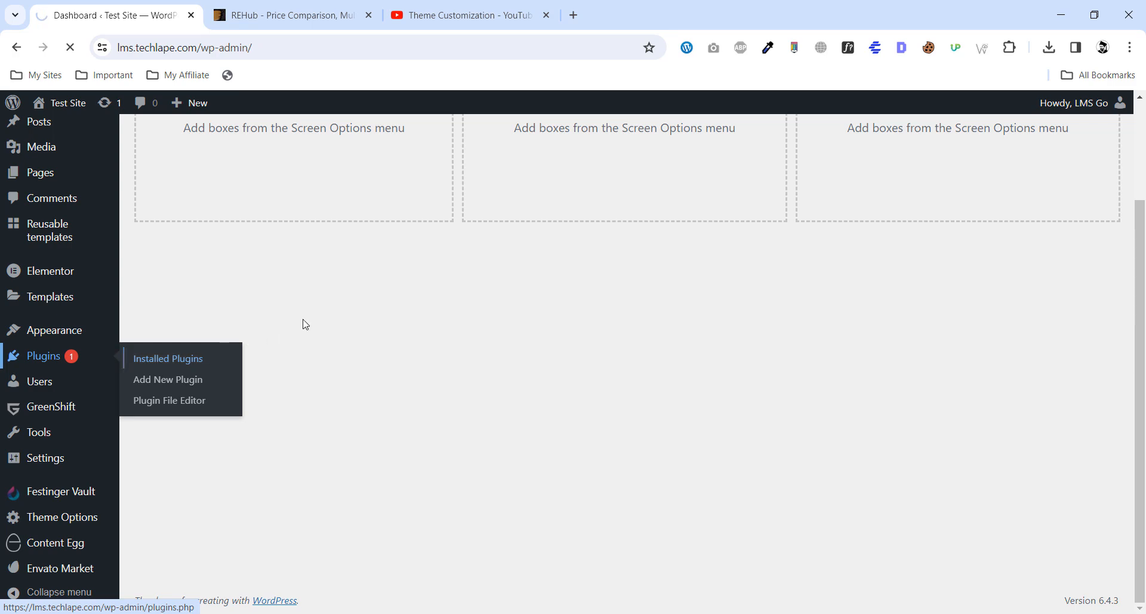
scroll(325, 391, "down", 5)
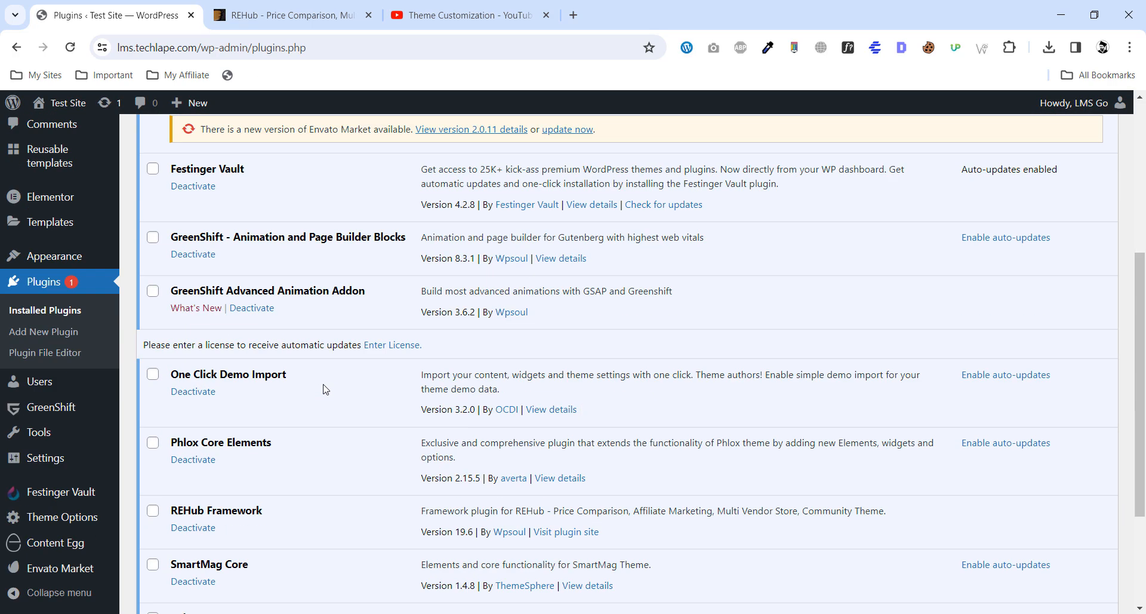
scroll(281, 351, "up", 5)
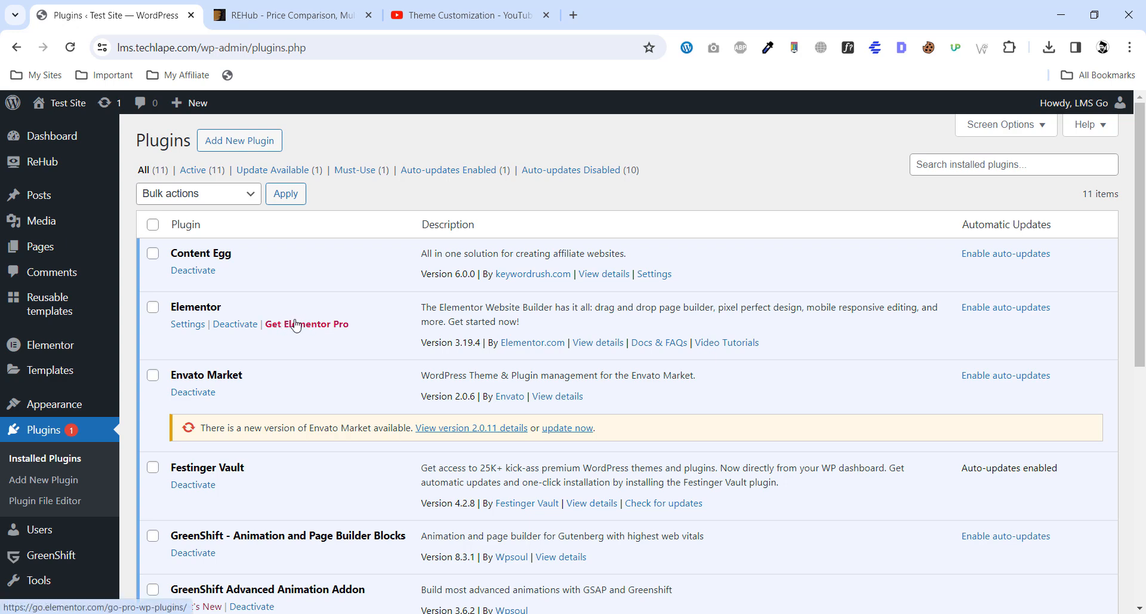
Check the Elementor entry and the plugins following it in the installed plugins list.
left_click_drag(174, 305, 258, 307)
left_click(185, 305)
left_click_drag(174, 305, 239, 304)
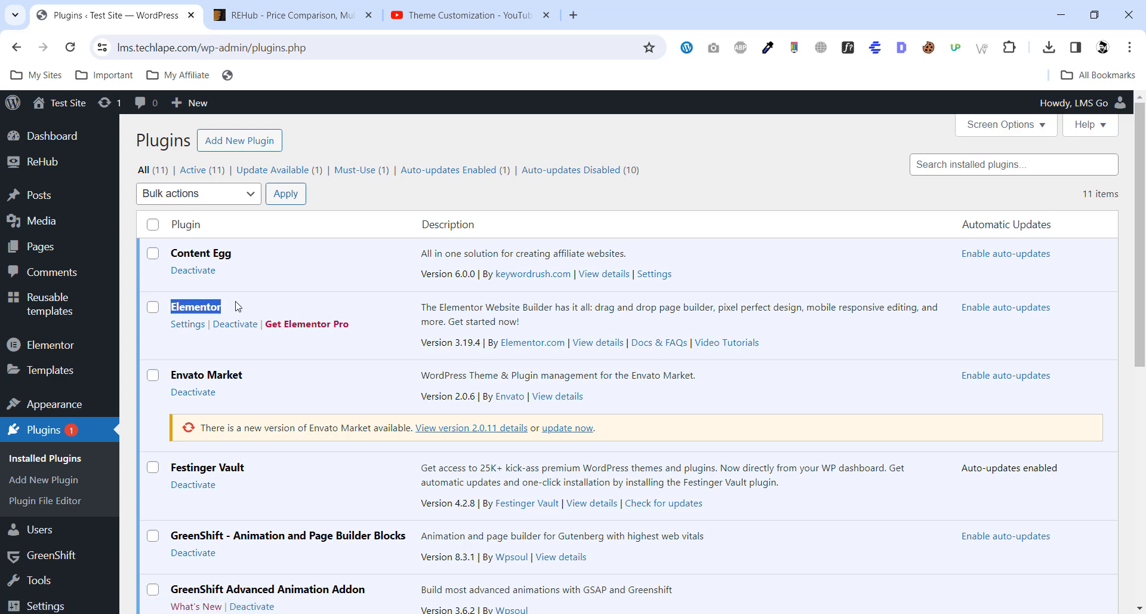
left_click(240, 300)
scroll(280, 306, "down", 1)
scroll(278, 305, "down", 2)
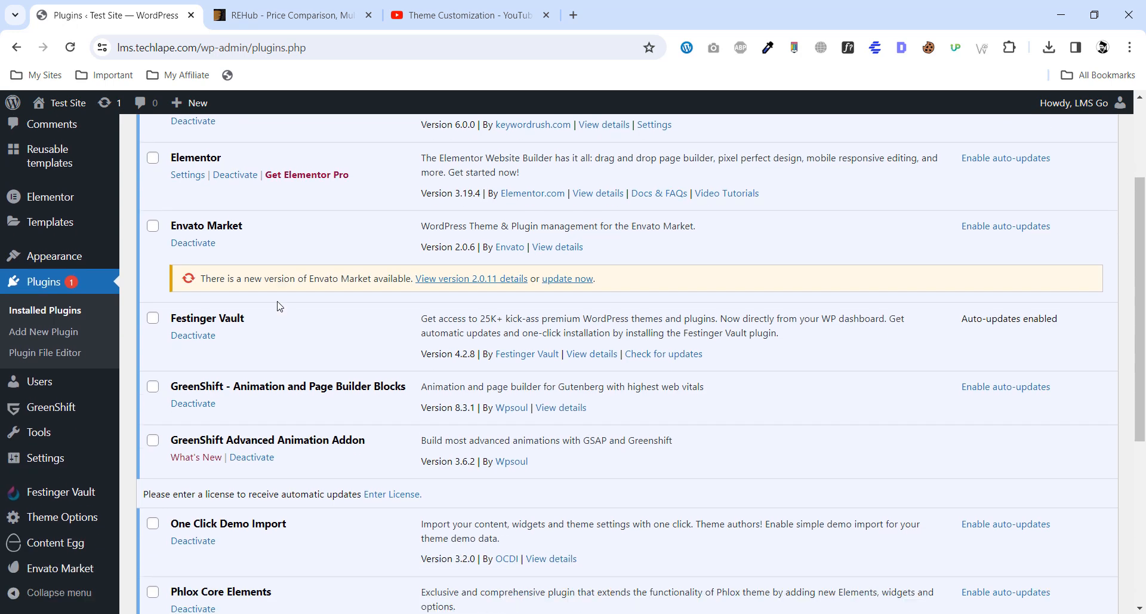
Examine the GreenShift Advanced Animation Addon and GreenShift Animation and Page Builder Blocks entries, plus the remaining installed plugins.
left_click_drag(233, 365, 363, 359)
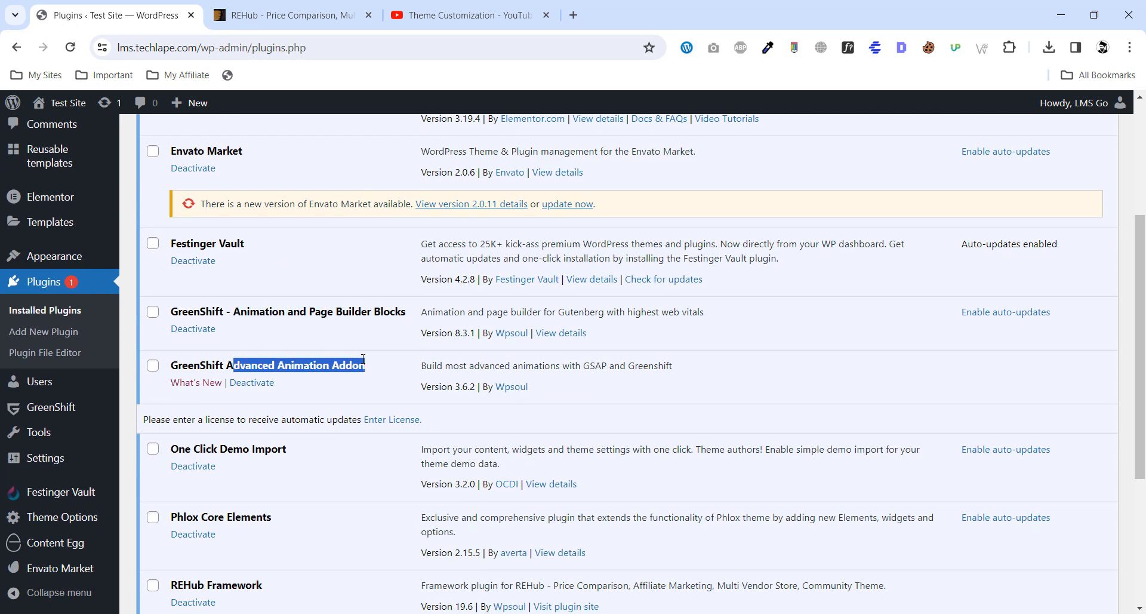
left_click(363, 359)
scroll(362, 358, "down", 1)
left_click_drag(228, 374, 269, 373)
left_click(265, 375)
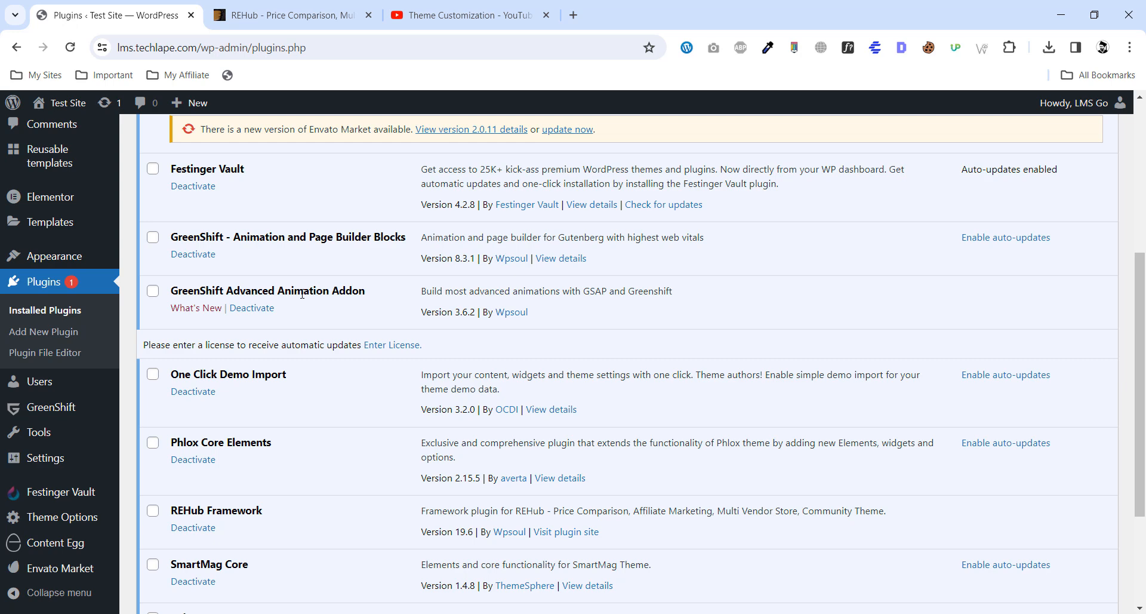
left_click_drag(296, 288, 345, 291)
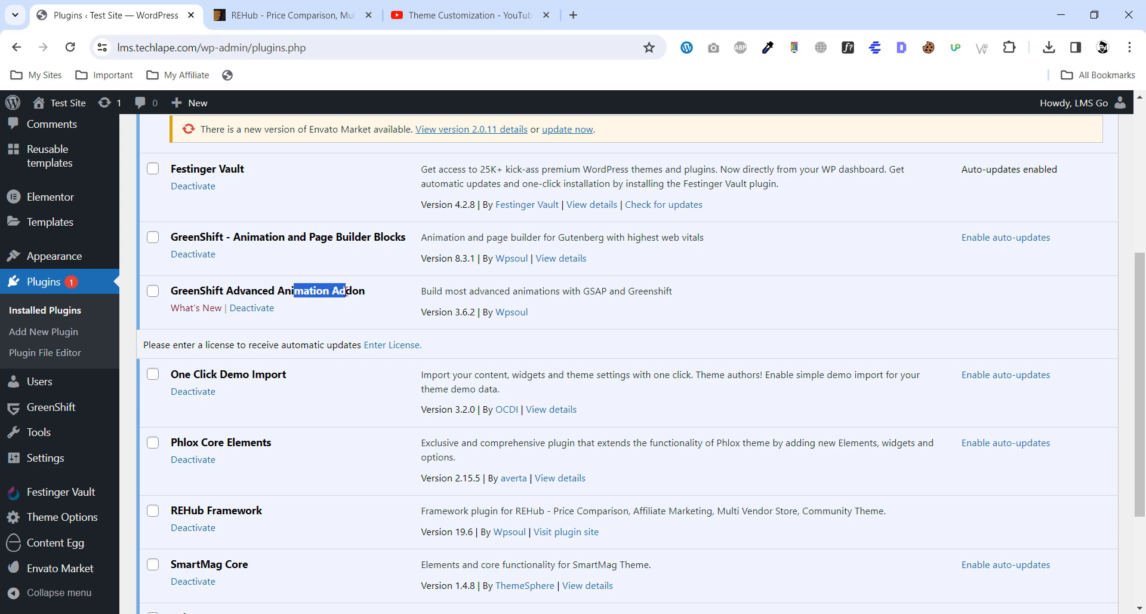
left_click(313, 293)
left_click_drag(271, 237, 359, 239)
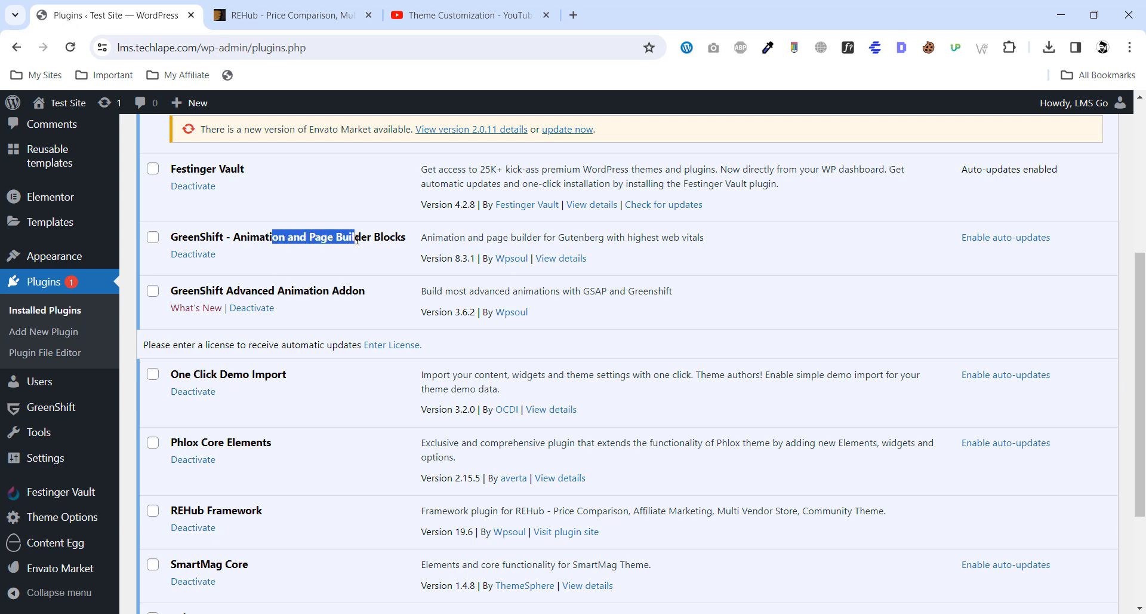
left_click(357, 238)
scroll(357, 239, "down", 3)
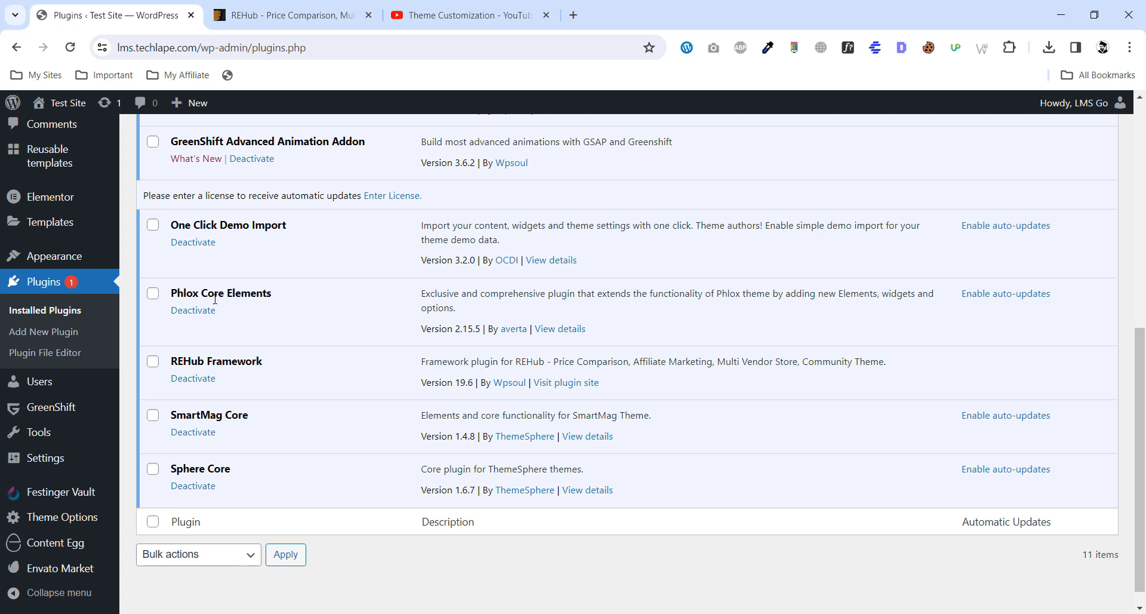
Check the One Click Demo Import and REHub Framework entries and review the rest of the installed plugins list.
double_click(275, 294)
left_click_drag(216, 227, 296, 224)
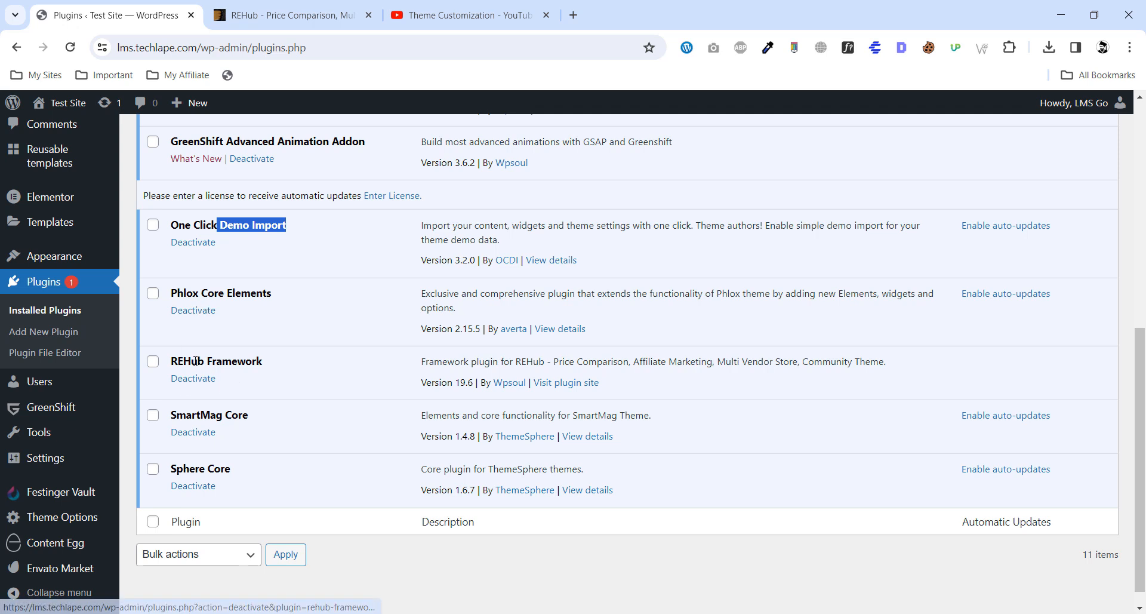
left_click_drag(195, 361, 264, 361)
left_click(235, 358)
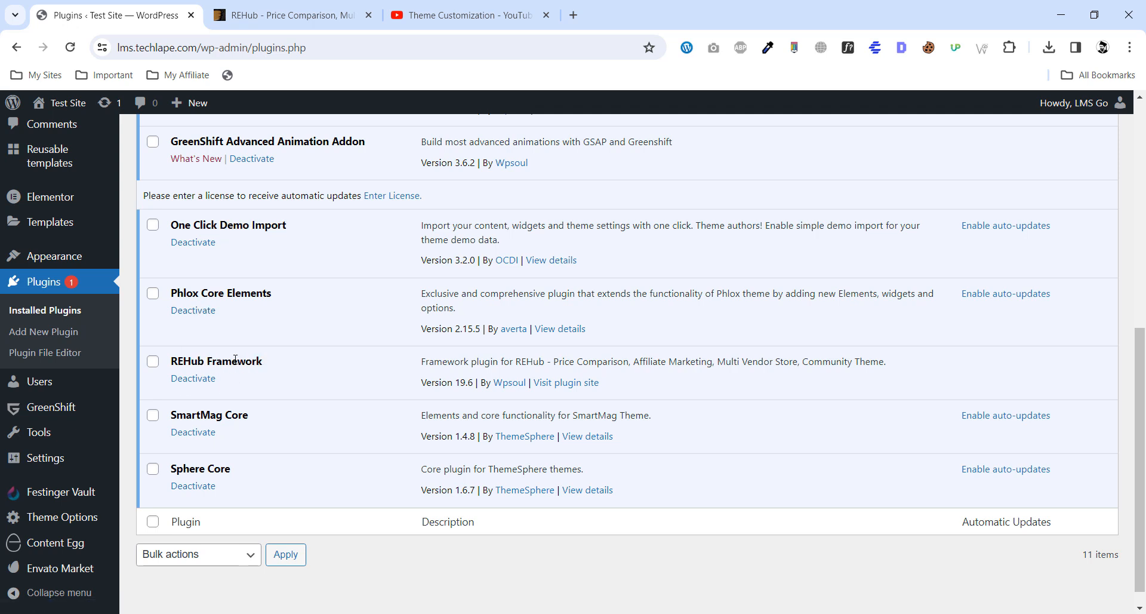
left_click_drag(240, 225, 287, 225)
left_click(265, 224)
scroll(264, 225, "up", 1)
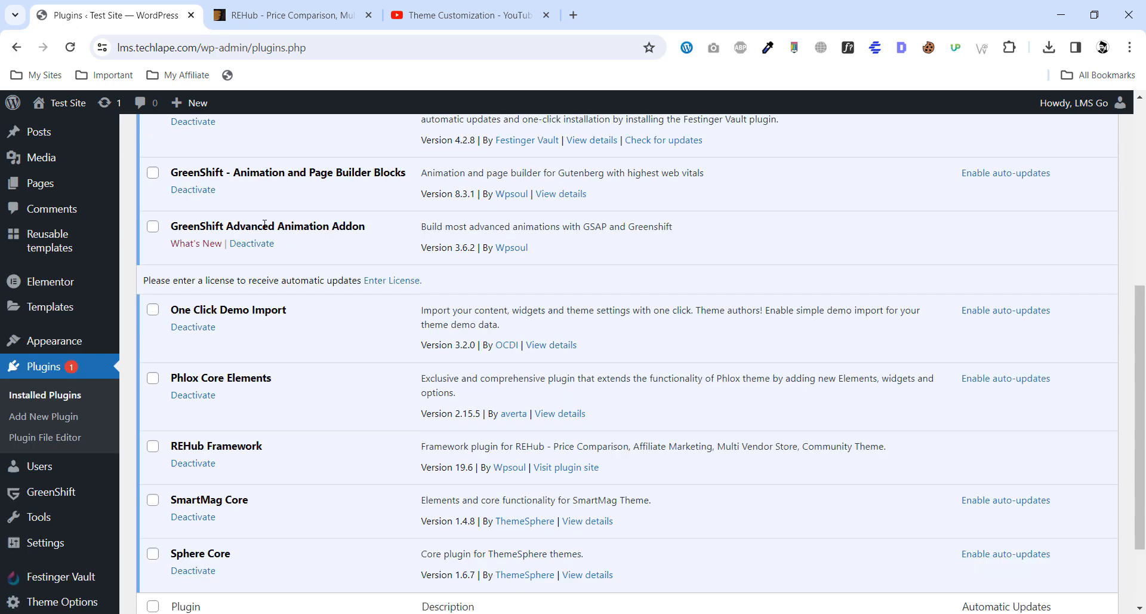
scroll(269, 286, "up", 2)
scroll(290, 263, "up", 4)
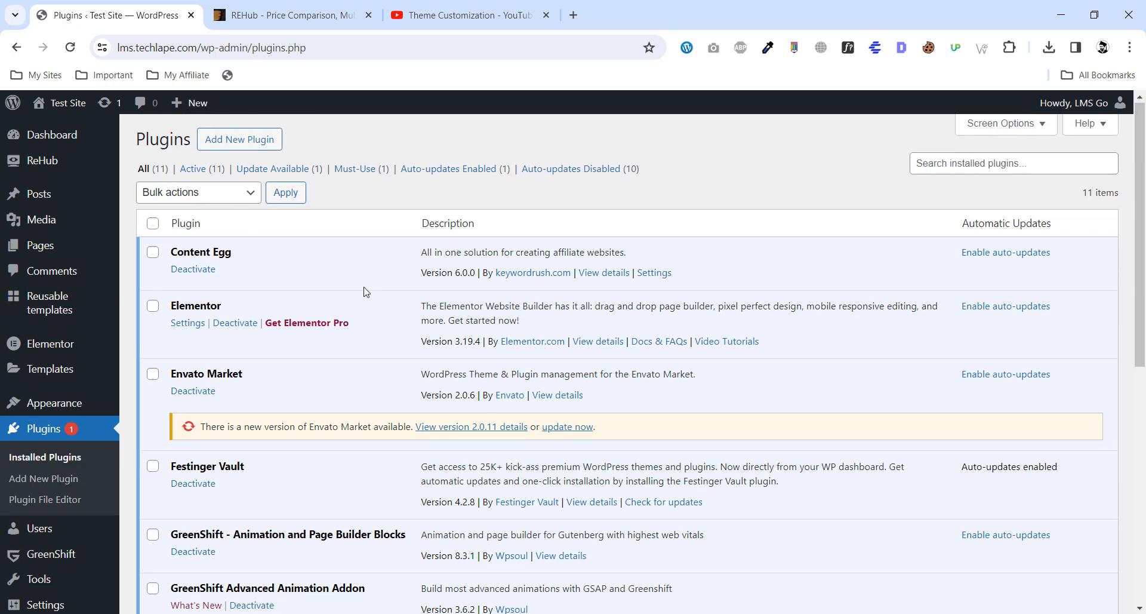
Deactivate the Sphere Core, SmartMag Core, Phlox Core Elements and Envato Market plugins in one bulk action.
scroll(366, 292, "down", 8)
left_click(152, 449)
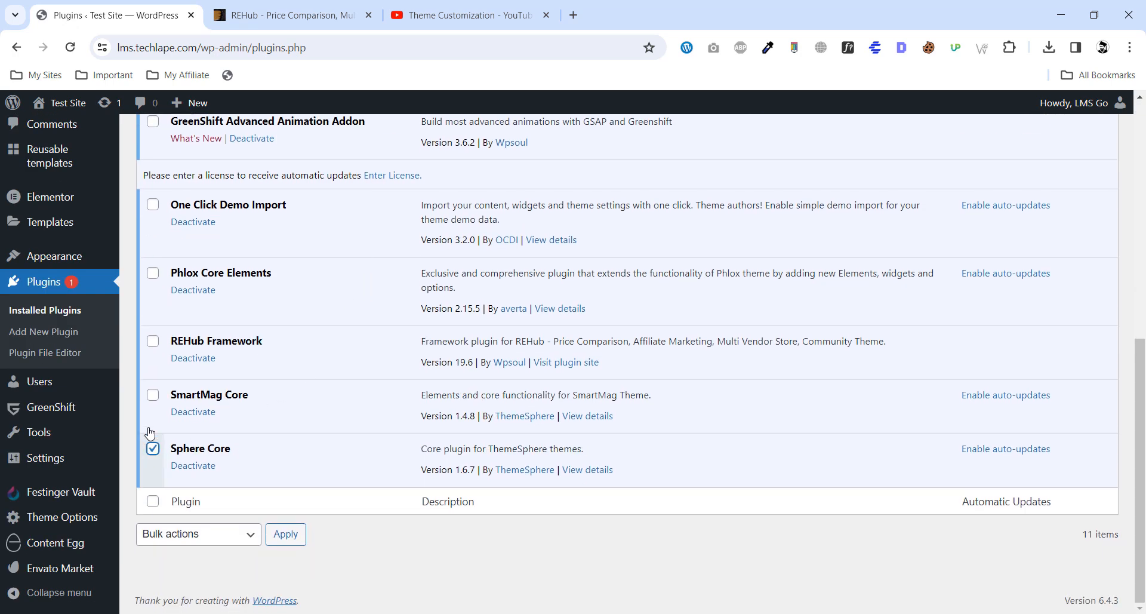
left_click(153, 395)
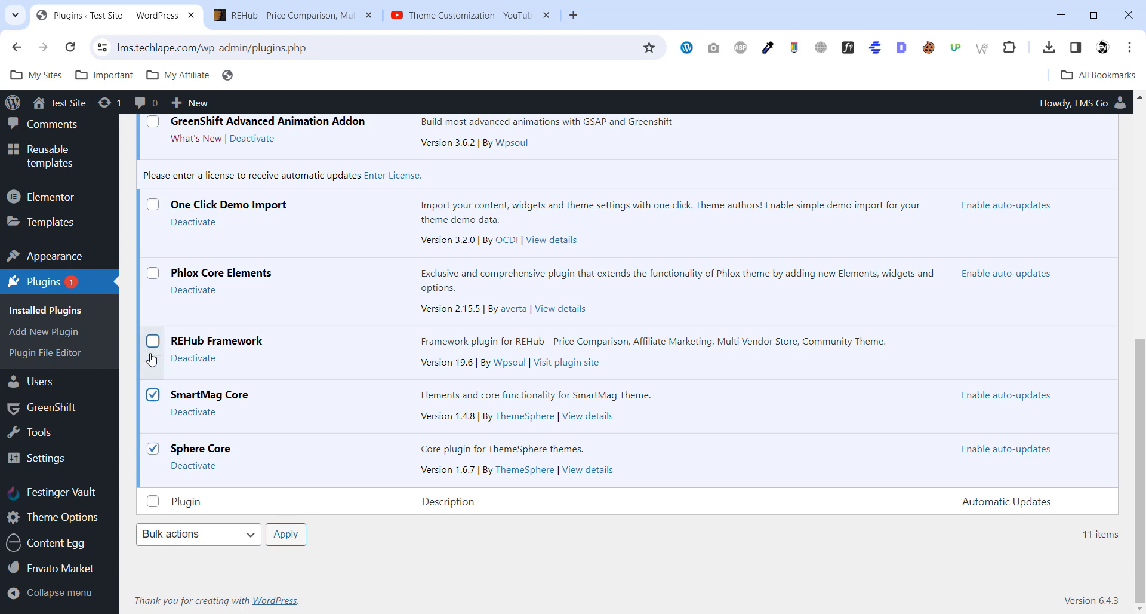
left_click(154, 273)
scroll(276, 414, "up", 8)
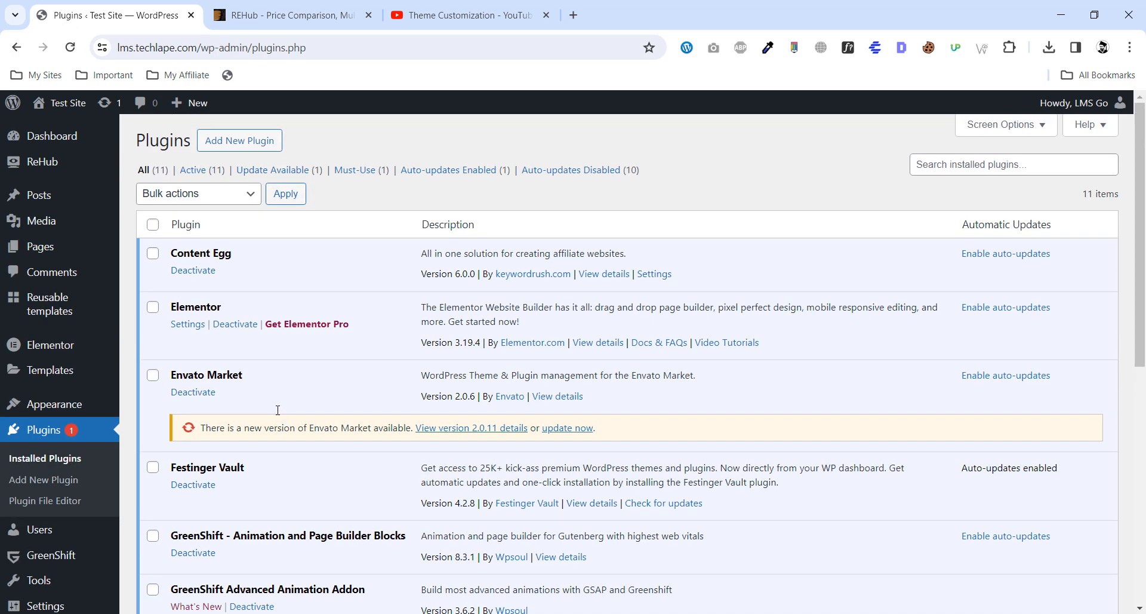
left_click(153, 375)
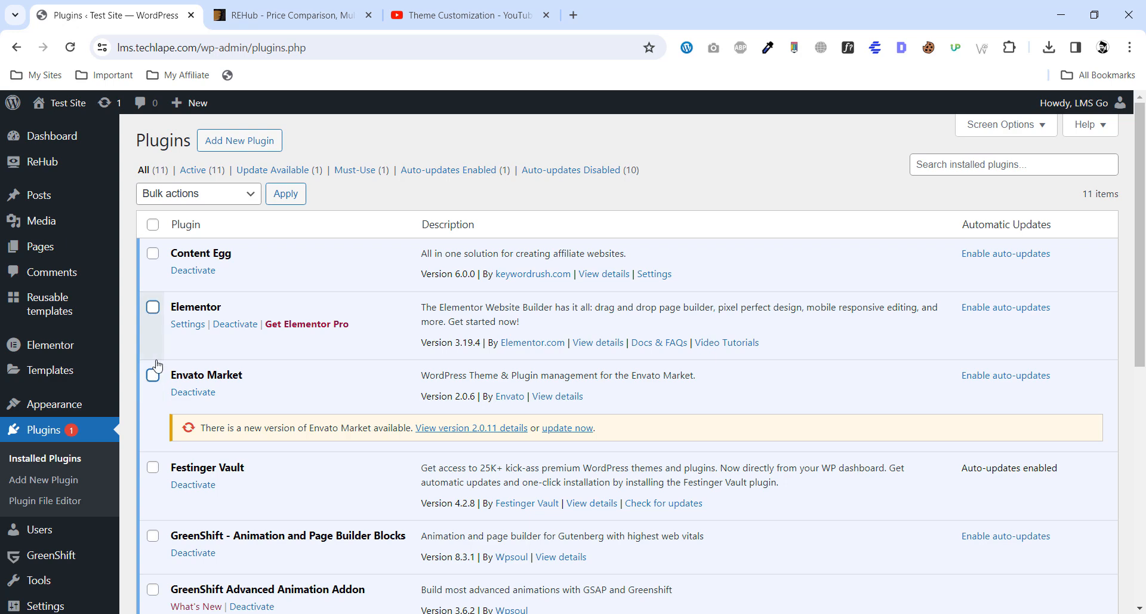
left_click(191, 193)
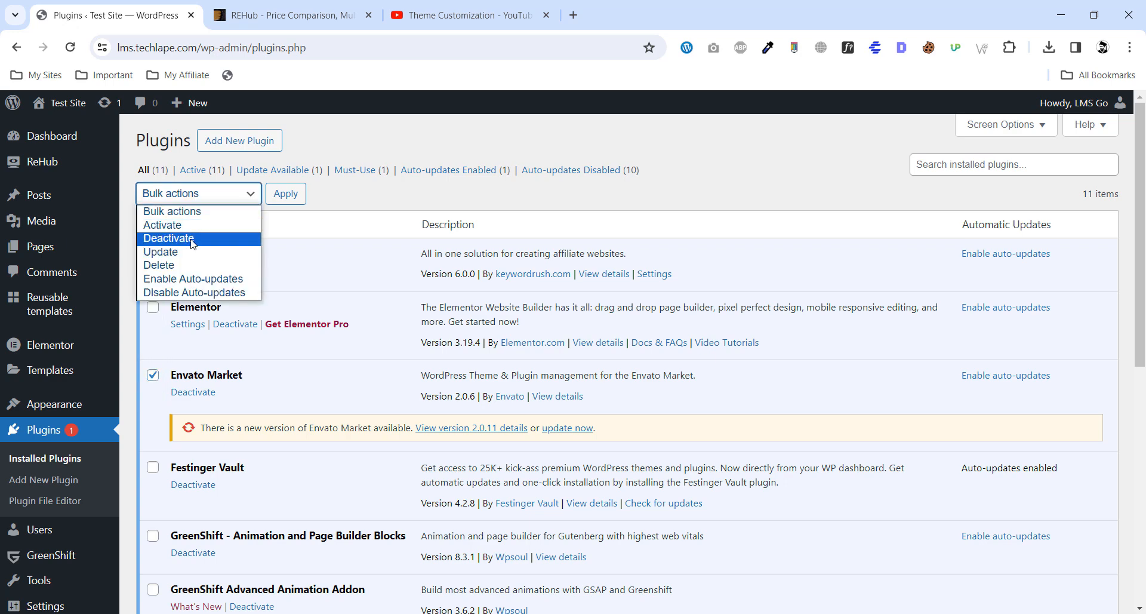
left_click(174, 233)
left_click(280, 195)
scroll(384, 276, "down", 5)
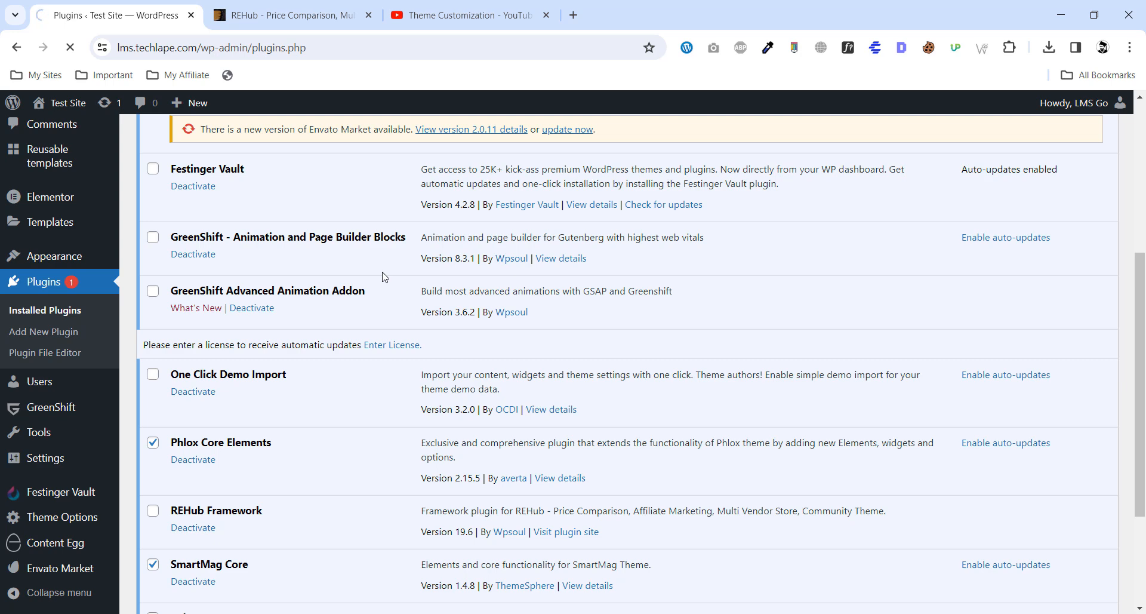
scroll(384, 276, "up", 3)
scroll(383, 276, "up", 3)
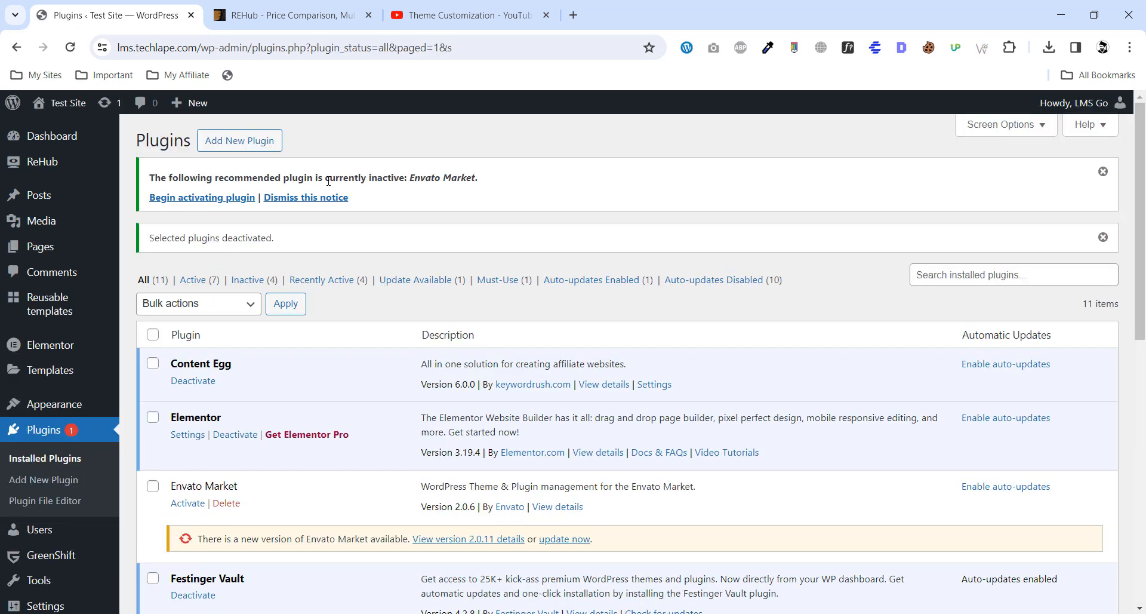
Dismiss the recommended plugin notice and delete the Envato Market plugin.
left_click(323, 197)
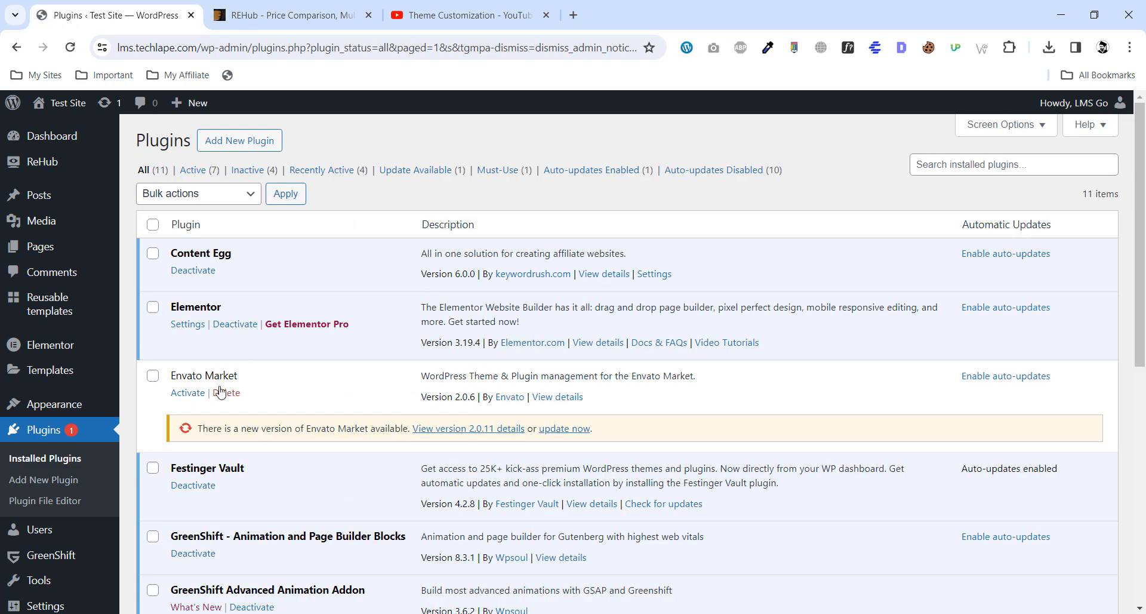
left_click(221, 392)
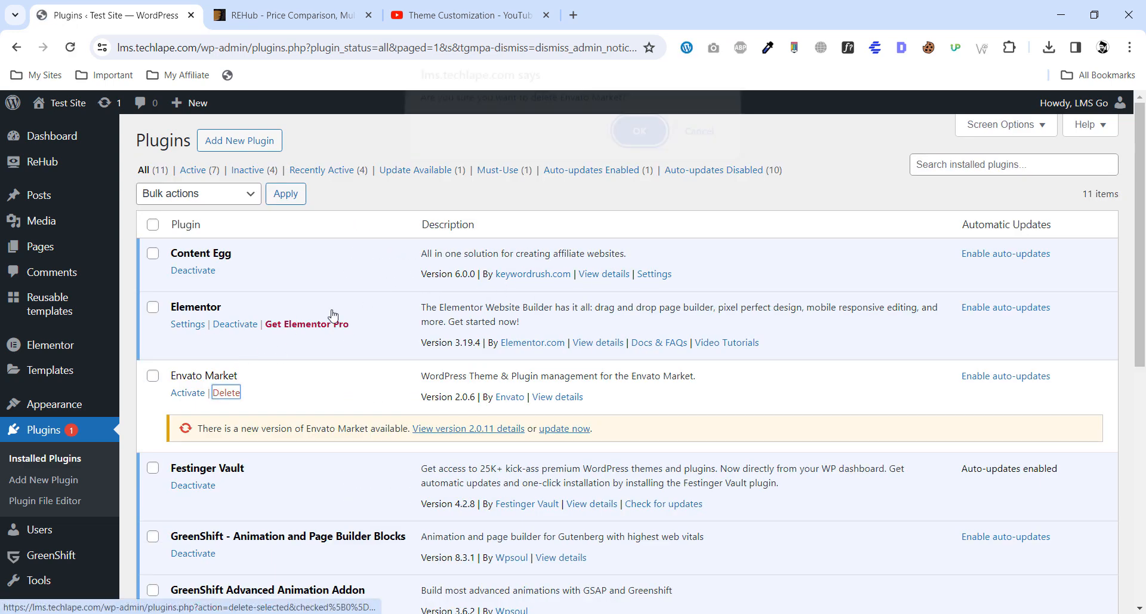
key("Return")
Delete the deactivated Phlox Core Elements plugin.
scroll(328, 311, "down", 1)
scroll(244, 419, "down", 4)
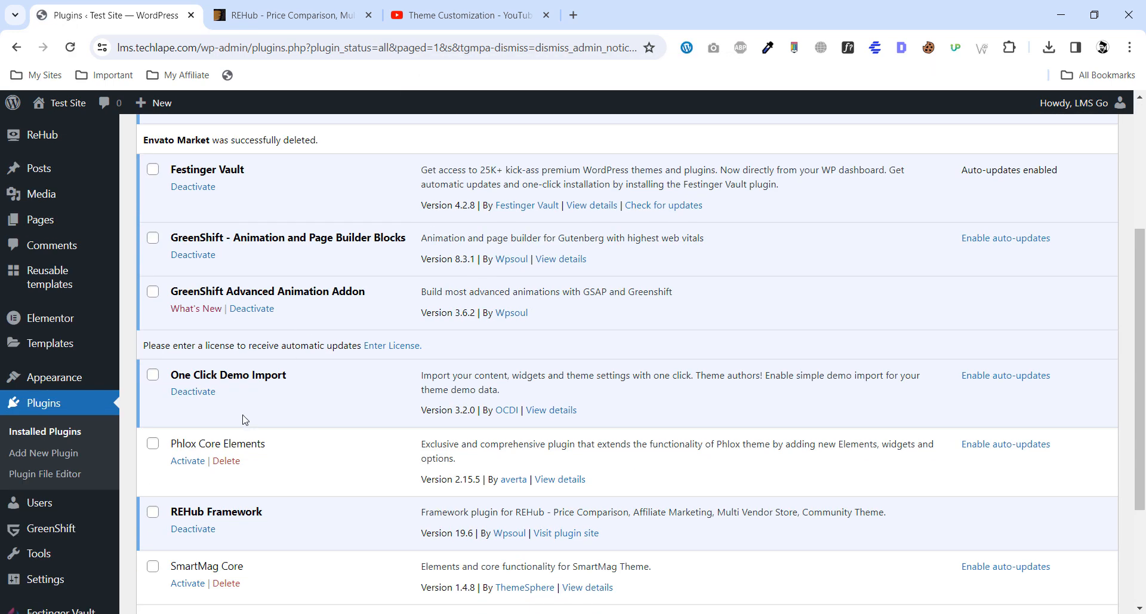
left_click(227, 461)
key("Return")
Delete the deactivated SmartMag Core and Sphere Core plugins.
scroll(241, 390, "down", 3)
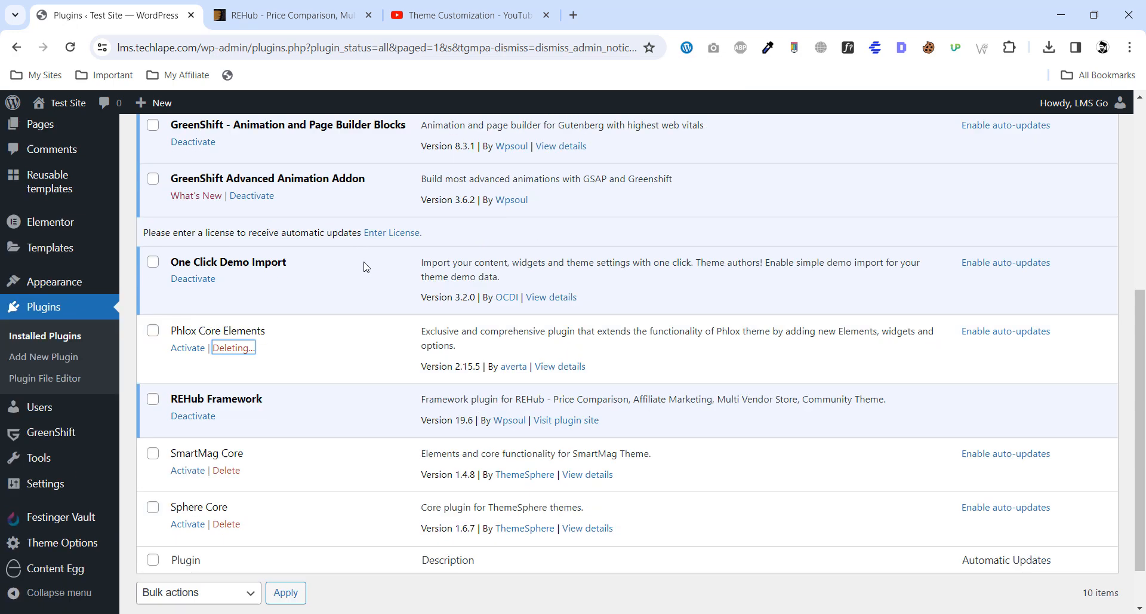
left_click(227, 411)
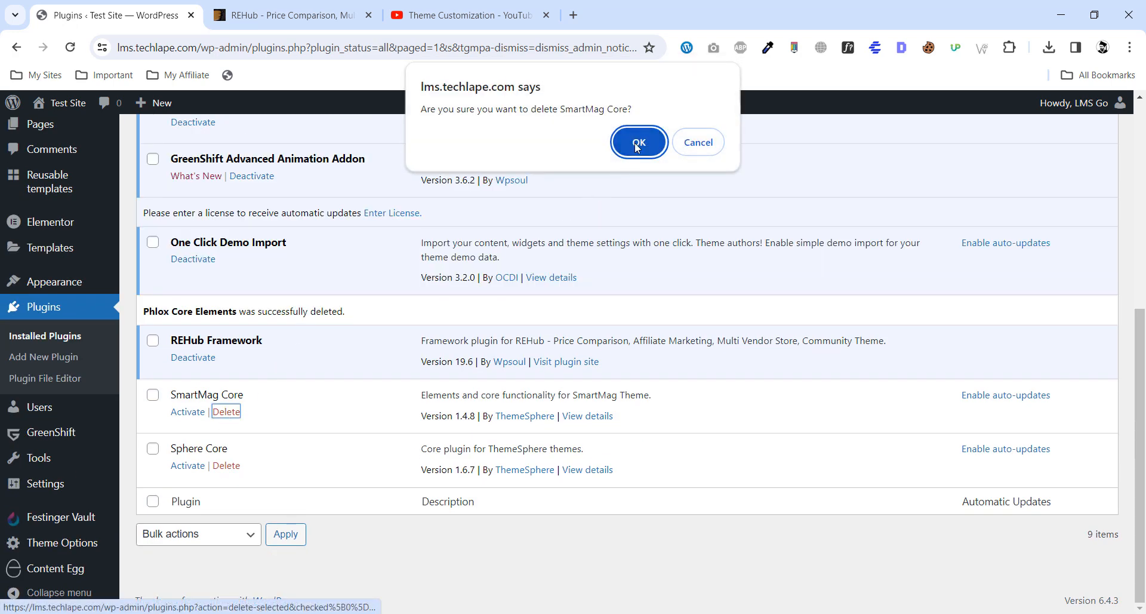
key("Return")
left_click(226, 465)
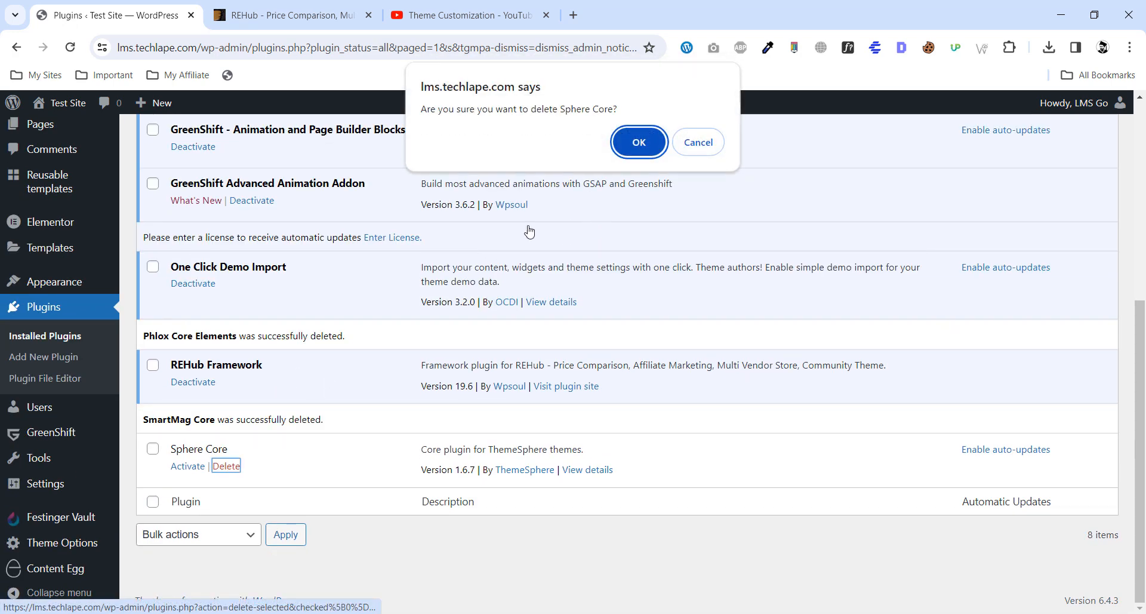
left_click(630, 143)
scroll(371, 279, "up", 5)
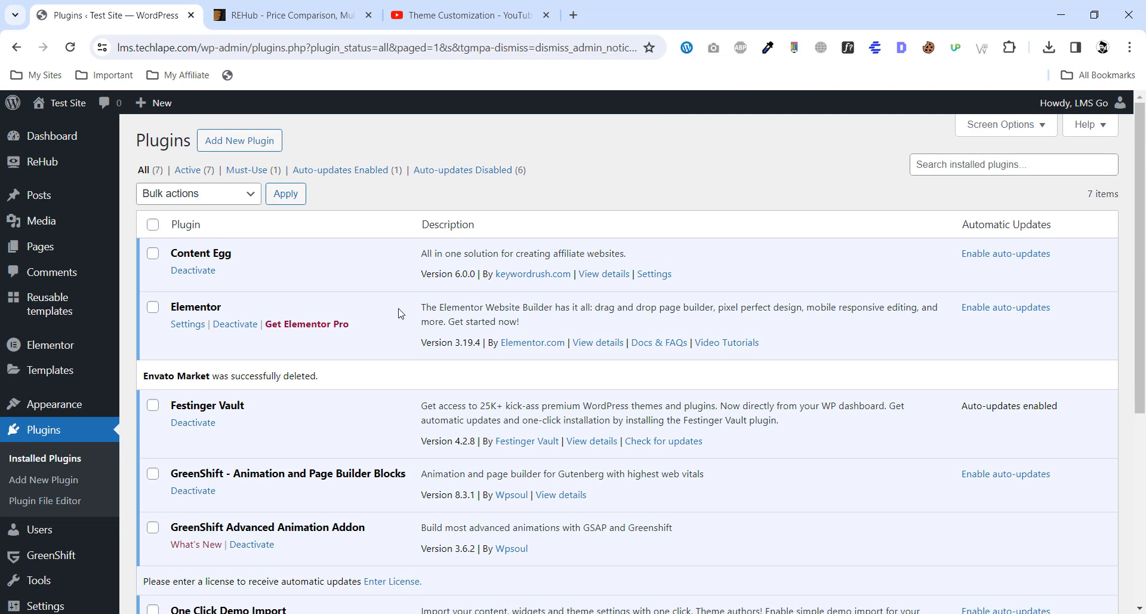
Open the site's installed themes and delete the SmartMag theme, keeping only the Rehub theme.
mouse_move(20, 166)
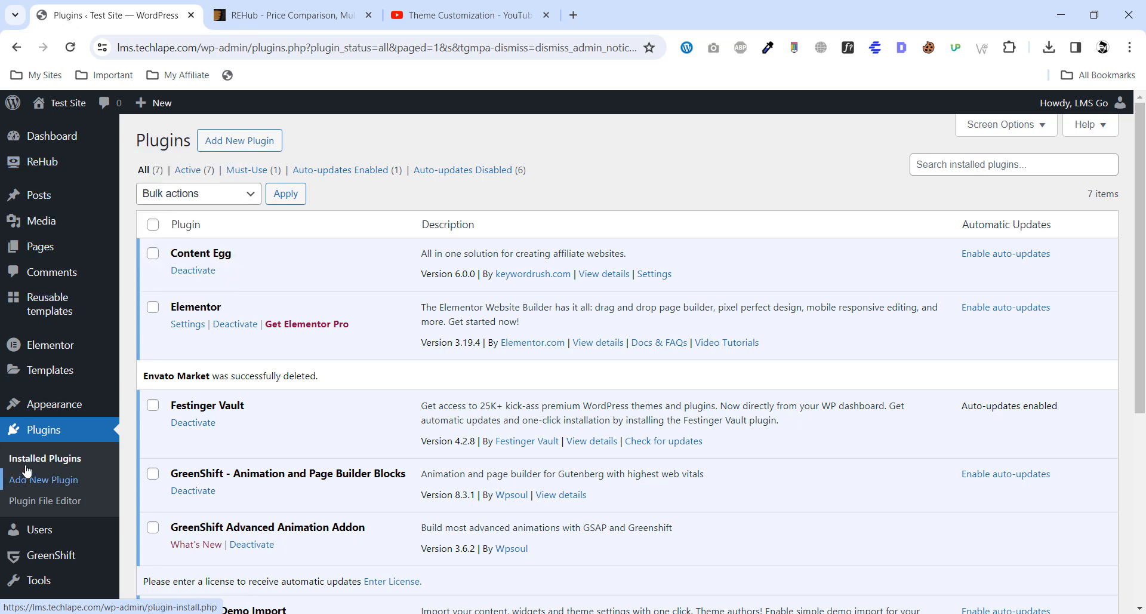
left_click(39, 406)
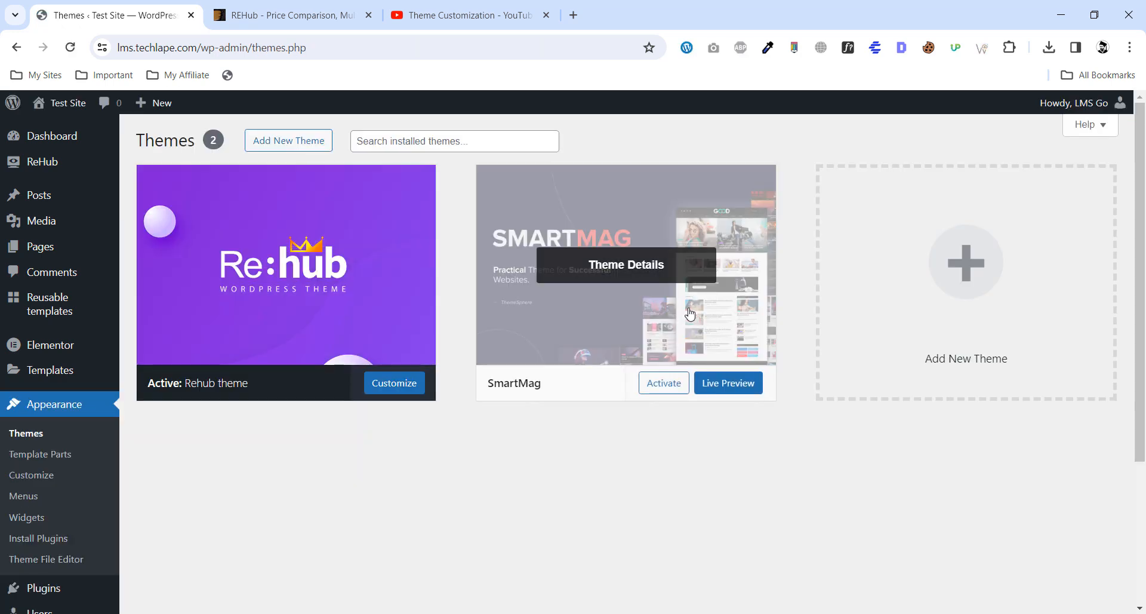
left_click(674, 276)
left_click(695, 581)
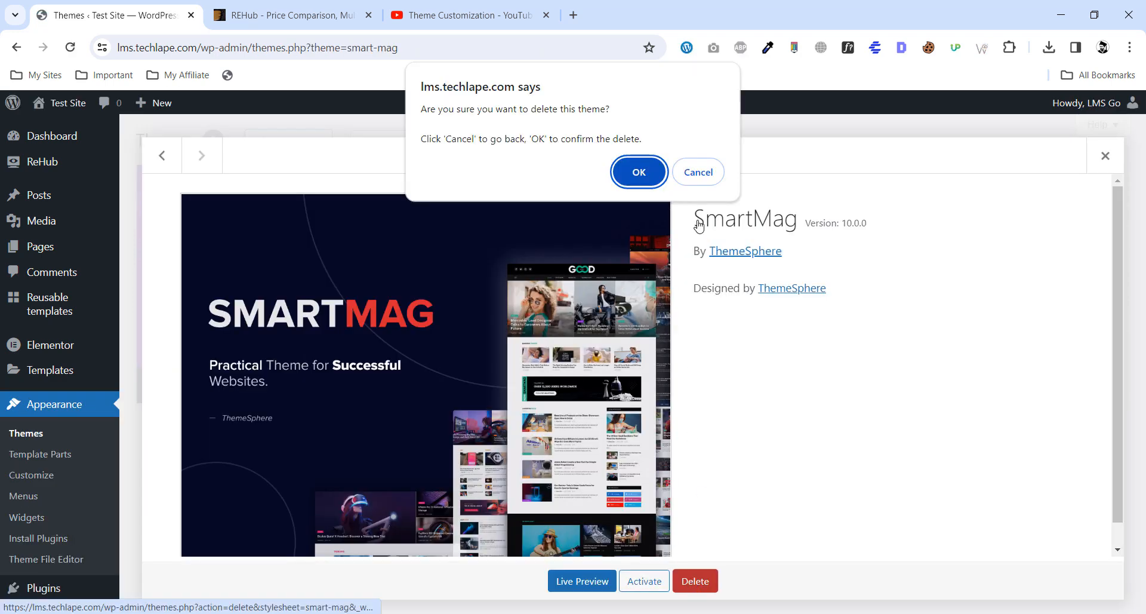
left_click(639, 164)
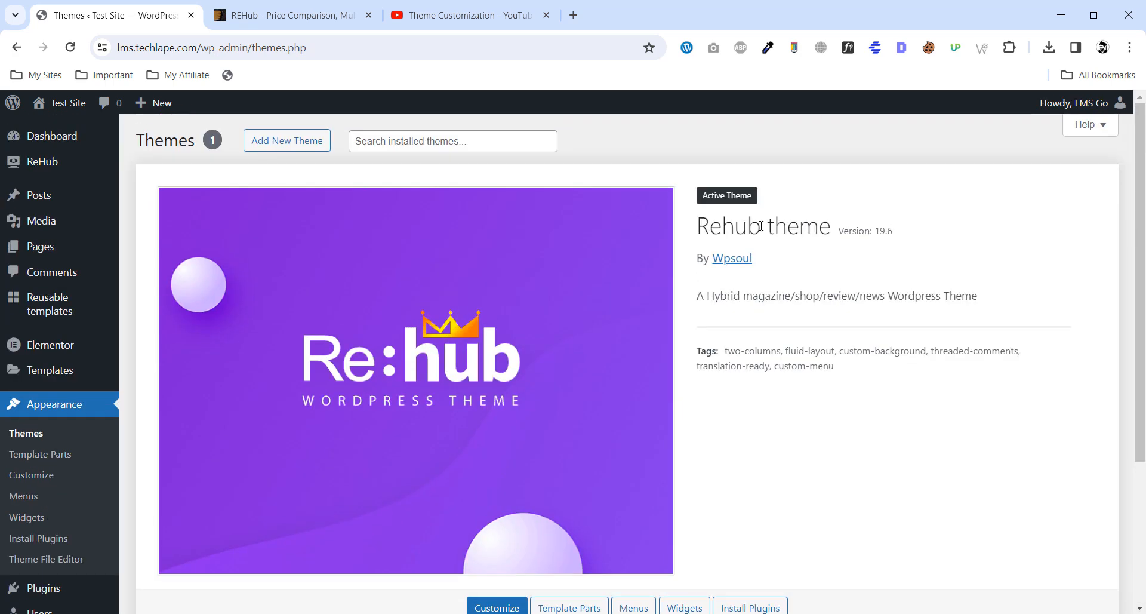
left_click_drag(761, 226, 854, 229)
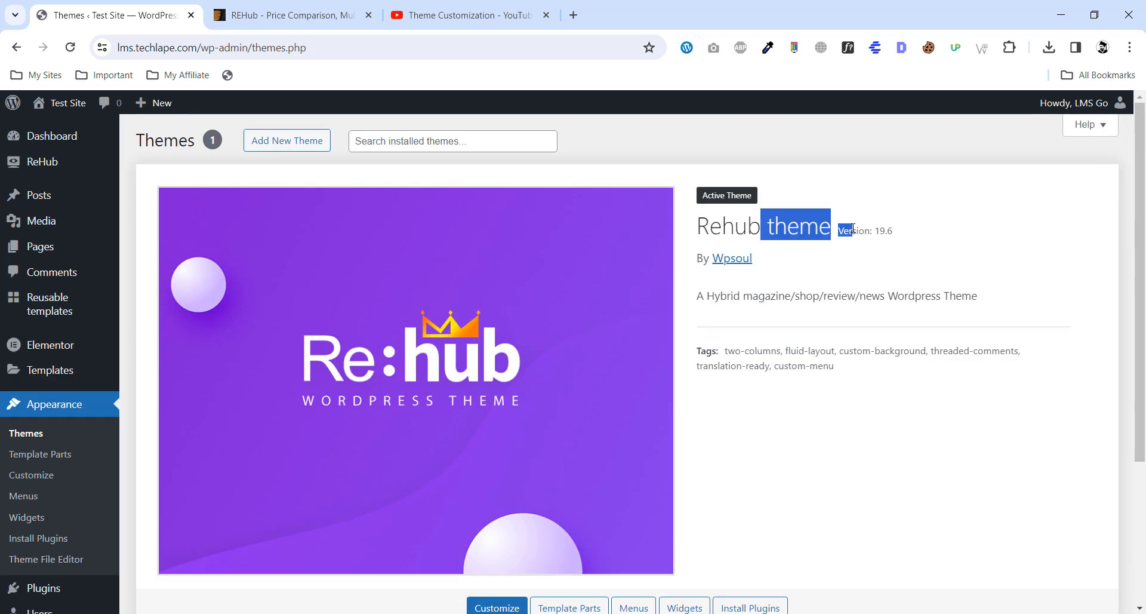
left_click(993, 228)
Open ReHub's Demo Import page and look through the available demos, such as ReMart, ReCart and ReCompare.
mouse_move(23, 354)
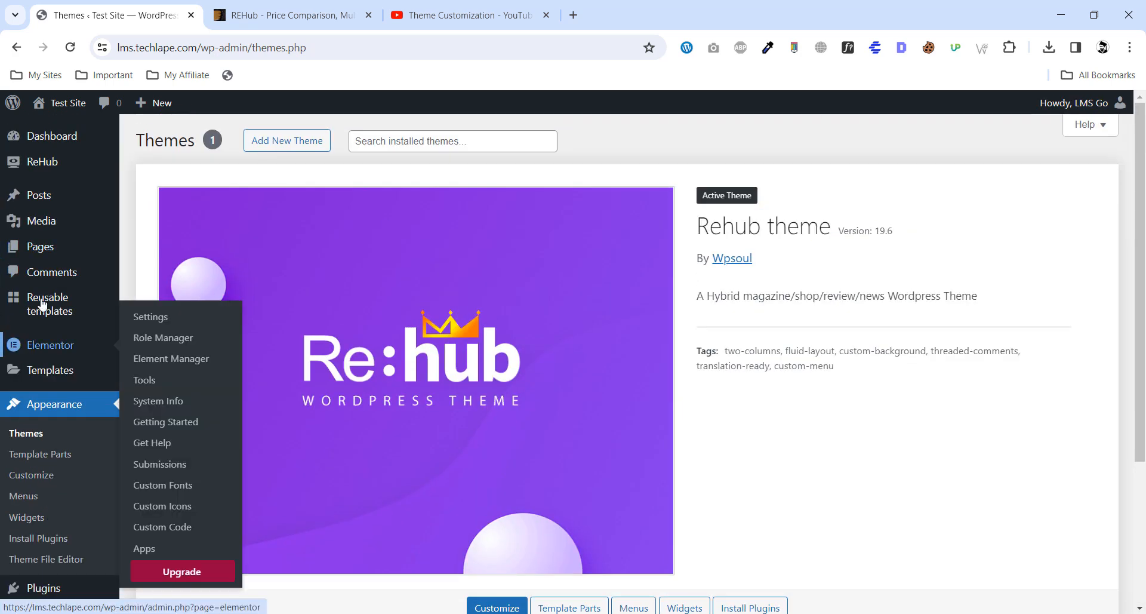
mouse_move(54, 178)
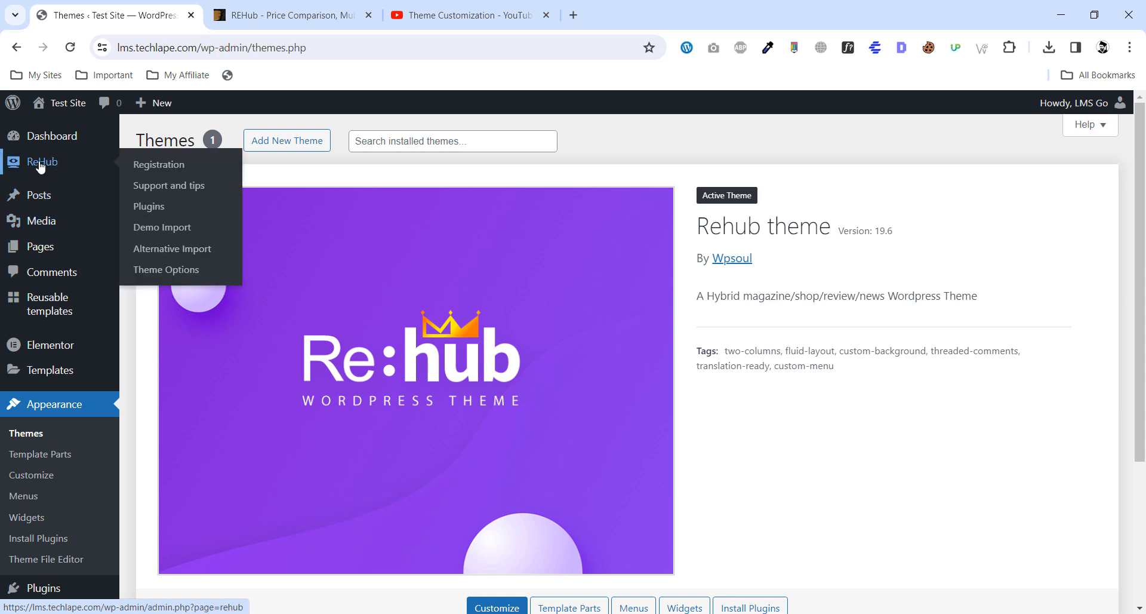
left_click(169, 235)
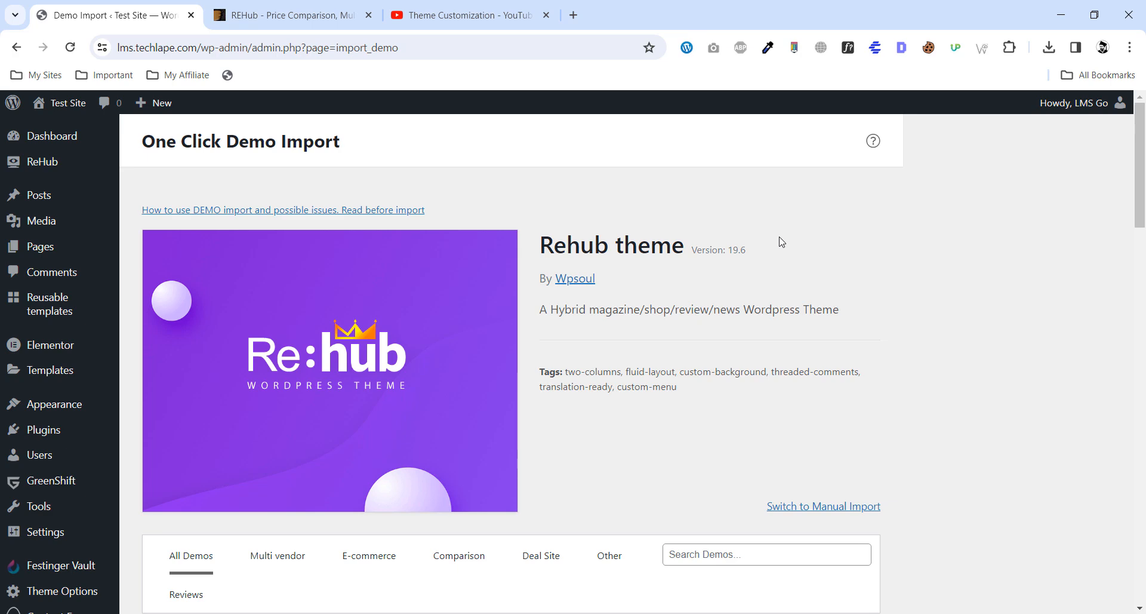
scroll(994, 315, "down", 7)
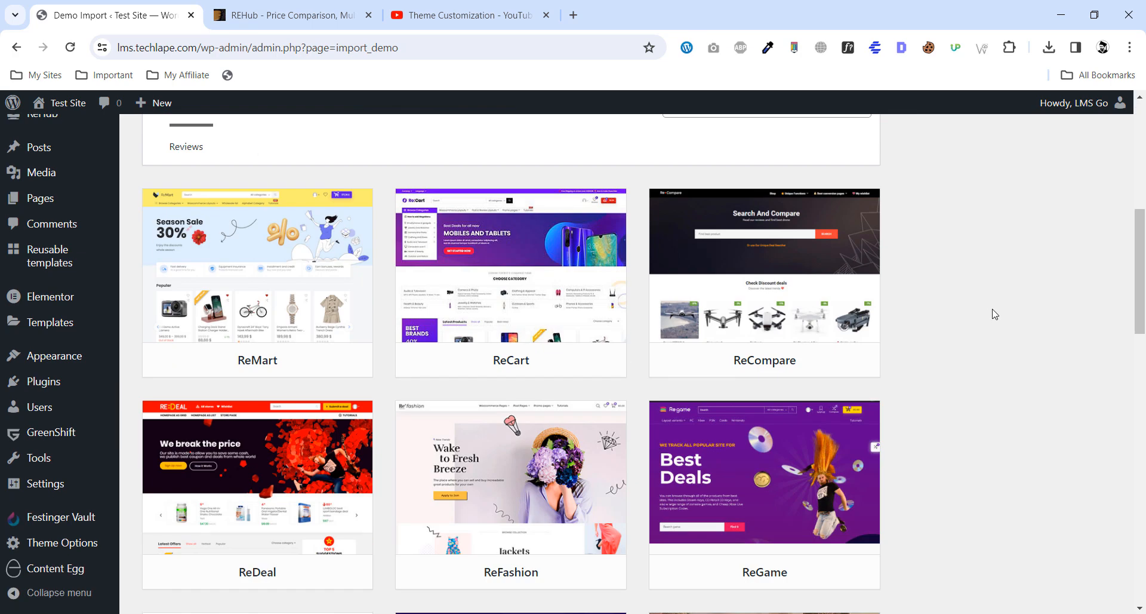
scroll(994, 315, "up", 1)
mouse_move(451, 440)
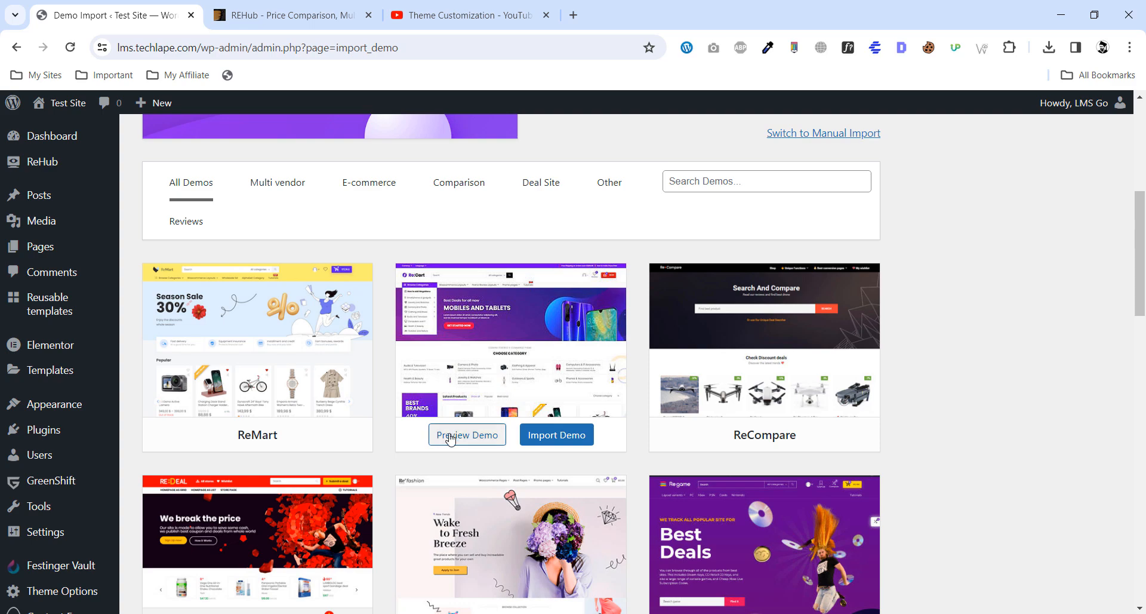
scroll(668, 382, "down", 2)
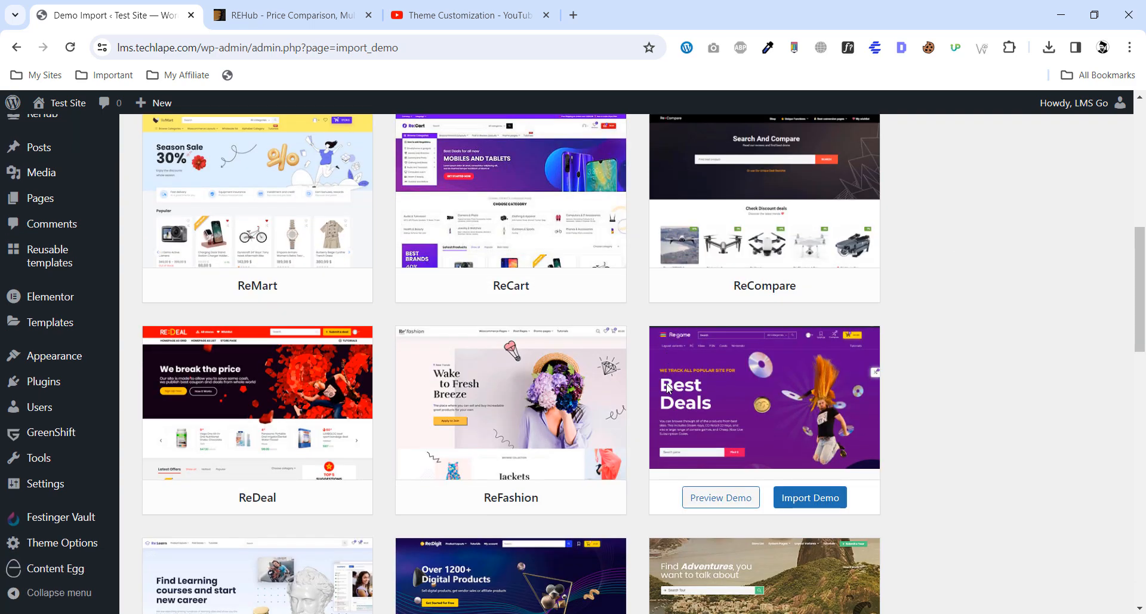
scroll(668, 388, "up", 2)
mouse_move(471, 418)
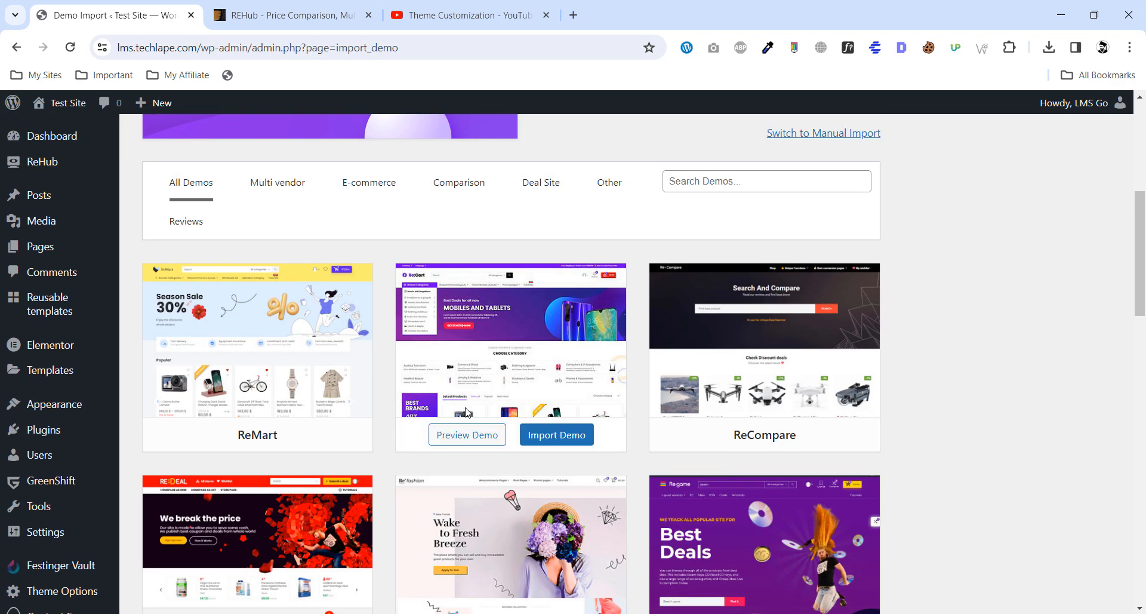
Preview the ReCart demo in its own browser tab and look through its home page sections.
left_click(473, 439)
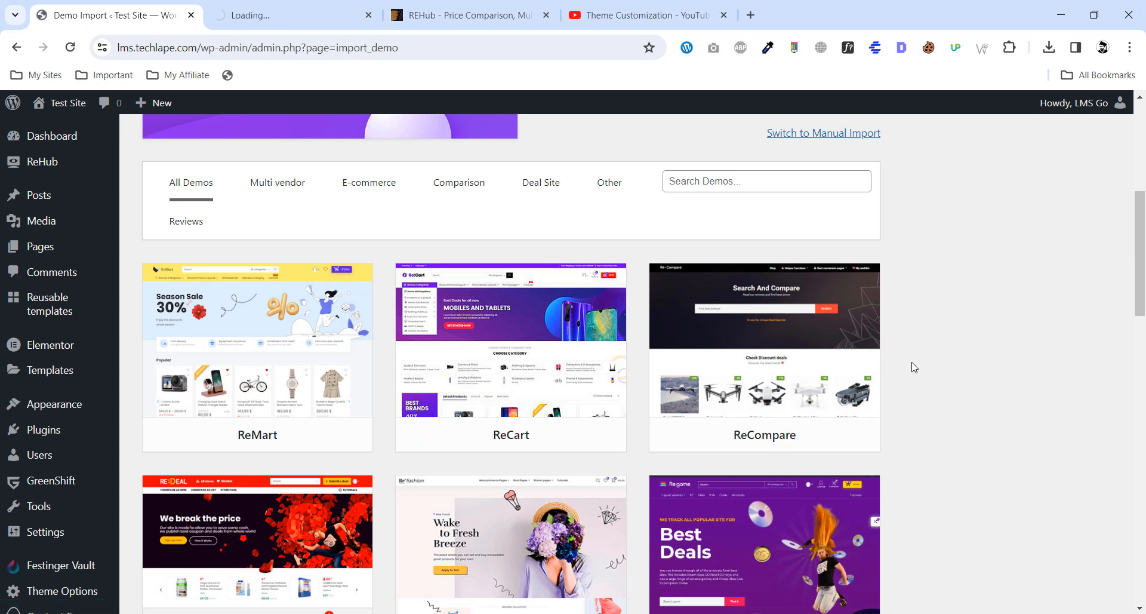
left_click(310, 13)
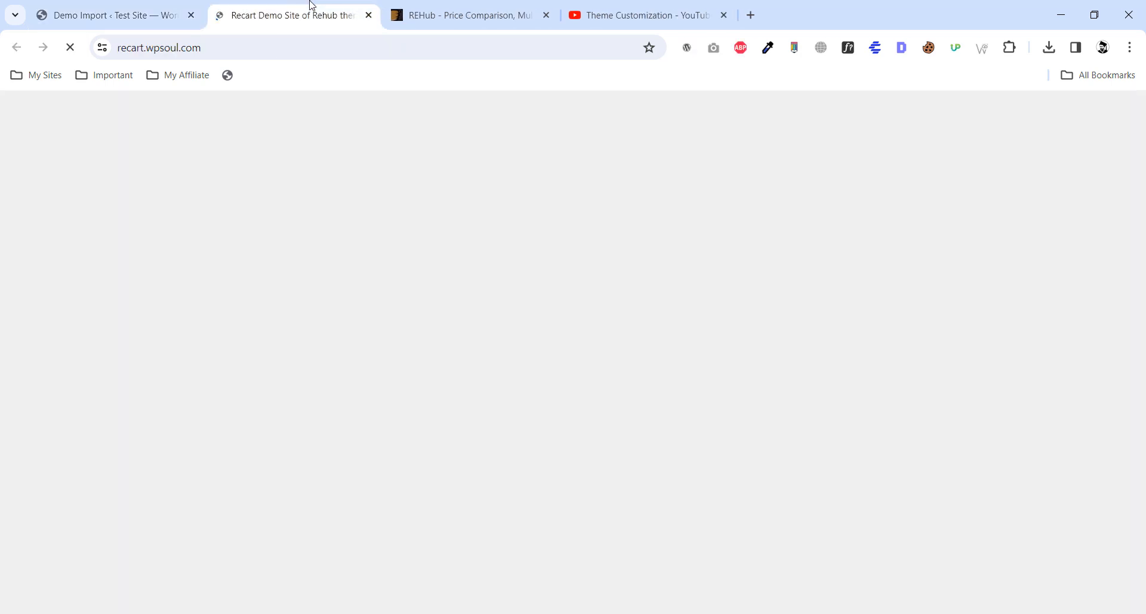
scroll(34, 279, "down", 10)
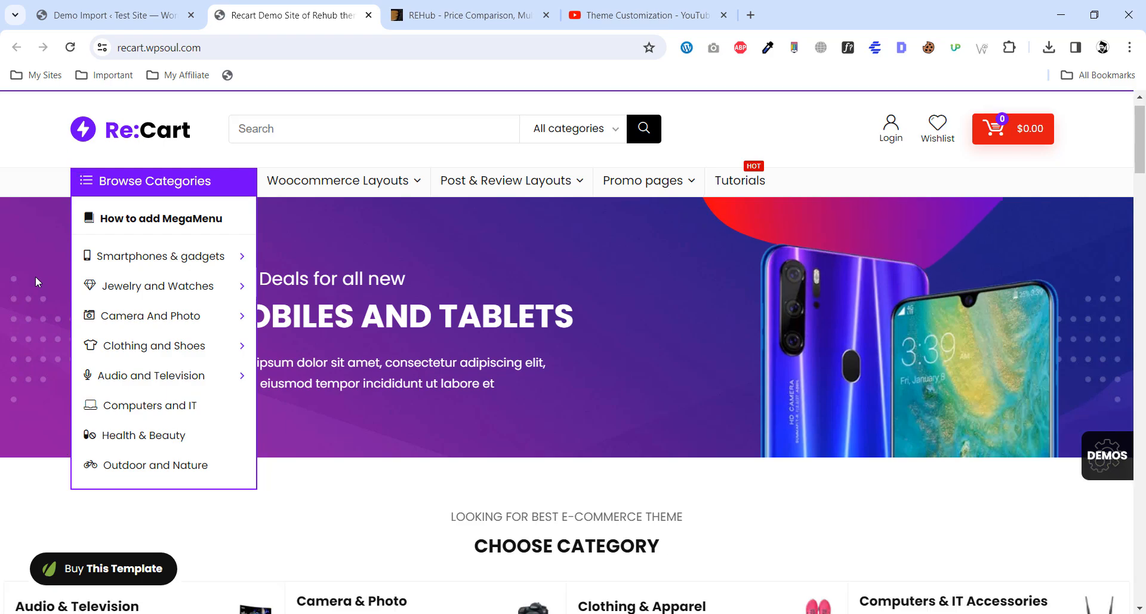
scroll(35, 280, "down", 10)
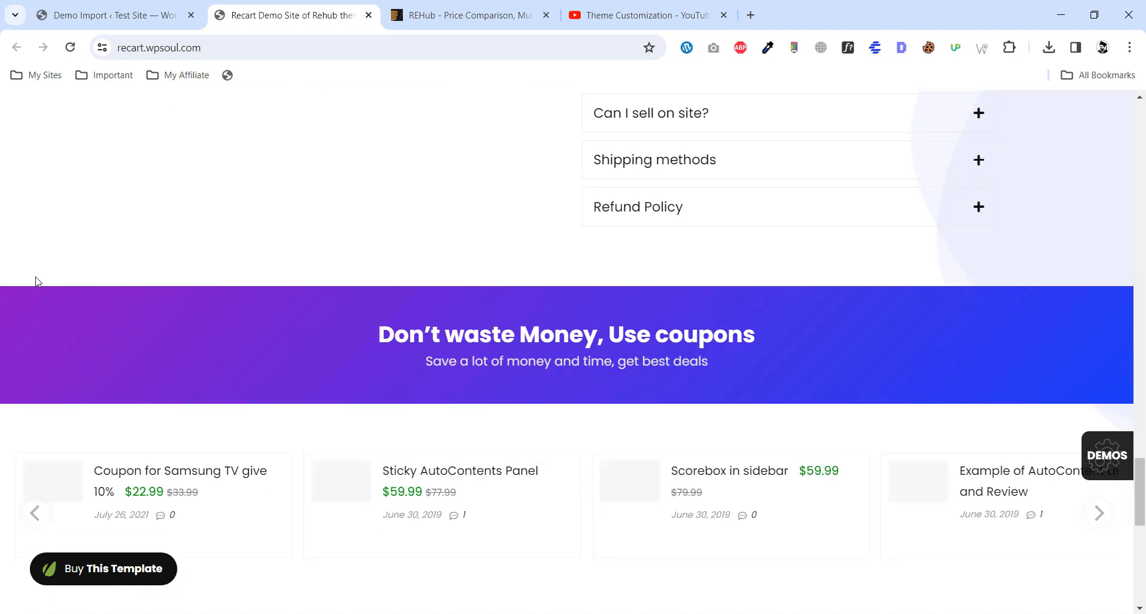
scroll(36, 280, "up", 5)
scroll(36, 280, "up", 15)
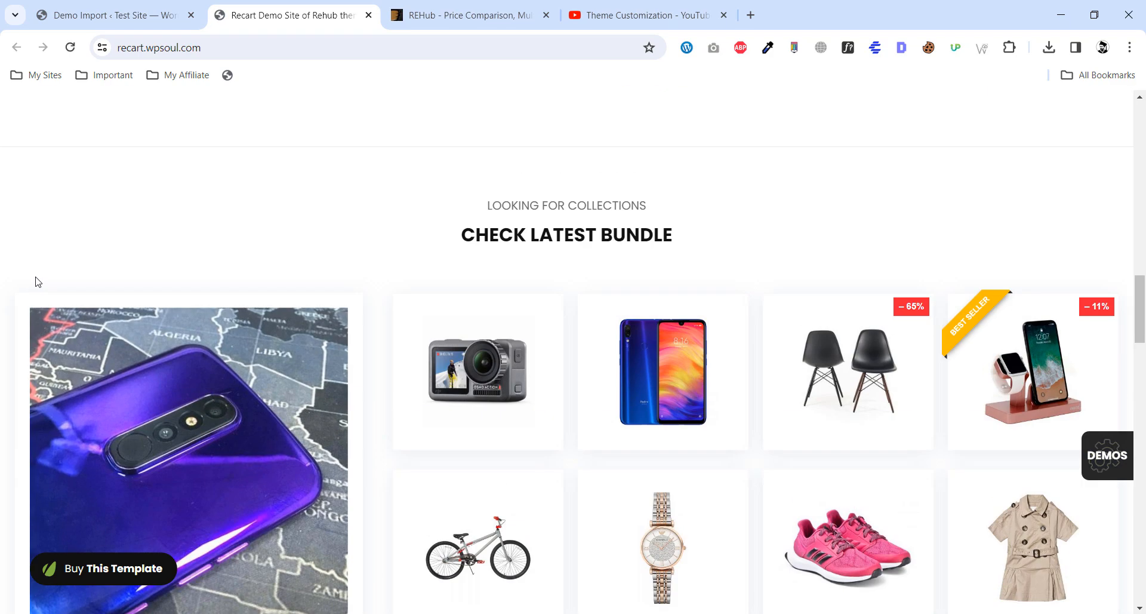
Preview the ReMart demo in its own browser tab and look through its home page sections.
scroll(35, 276, "up", 4)
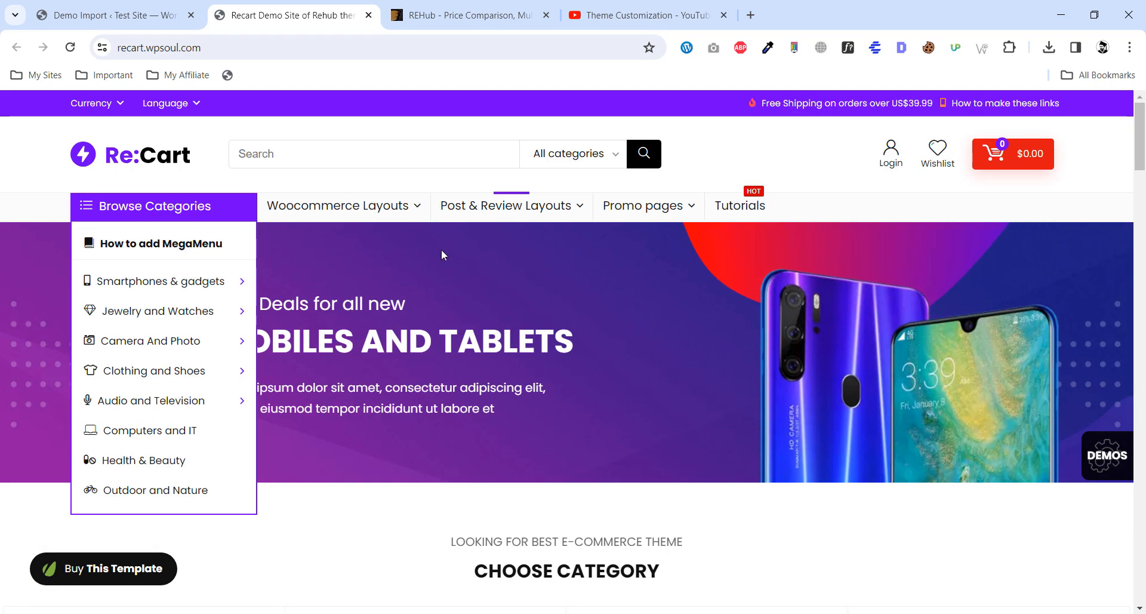
left_click(125, 6)
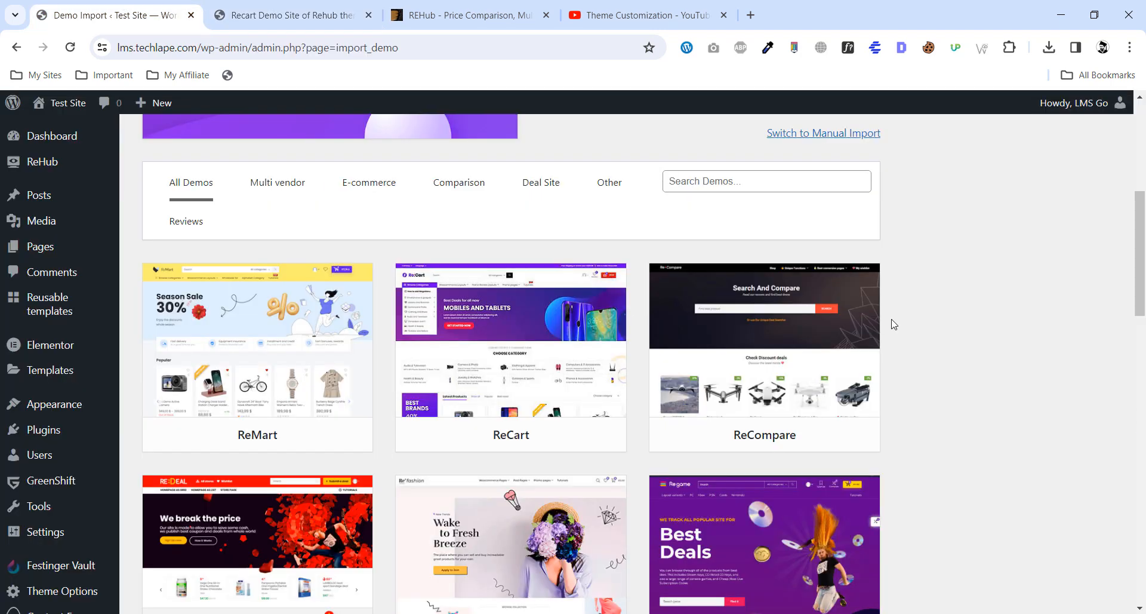
scroll(894, 324, "down", 3)
mouse_move(257, 251)
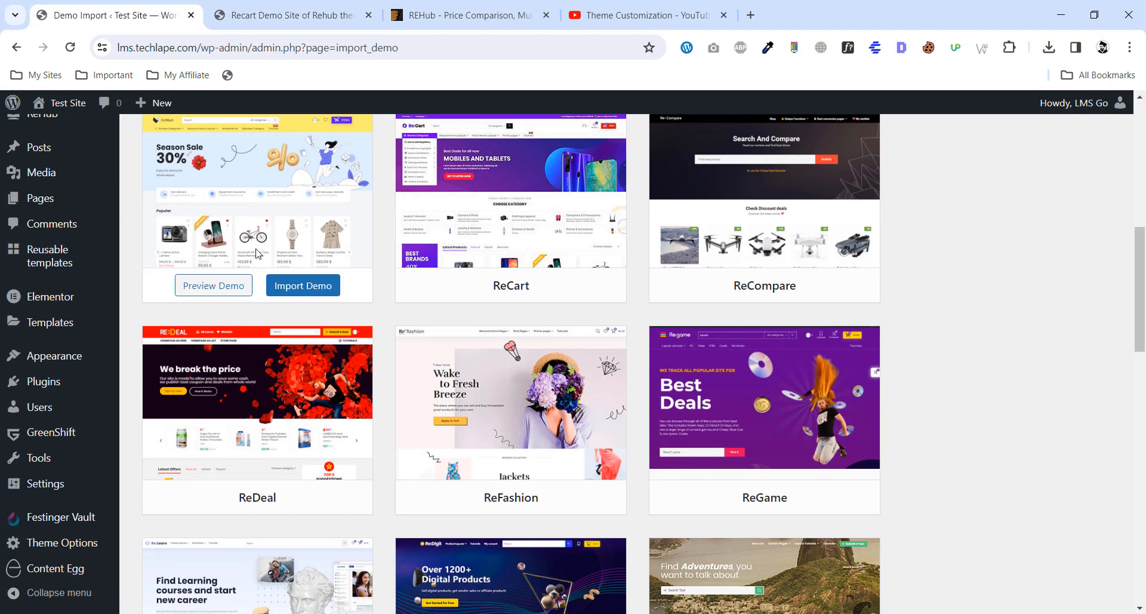
middle_click(219, 287)
scroll(376, 319, "up", 3)
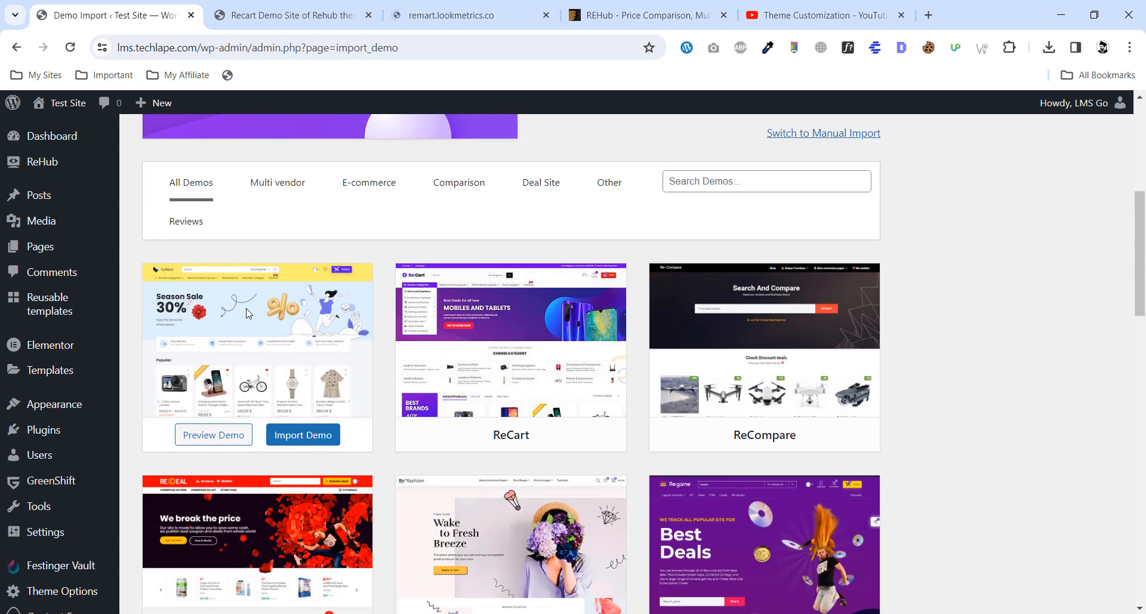
left_click(448, 15)
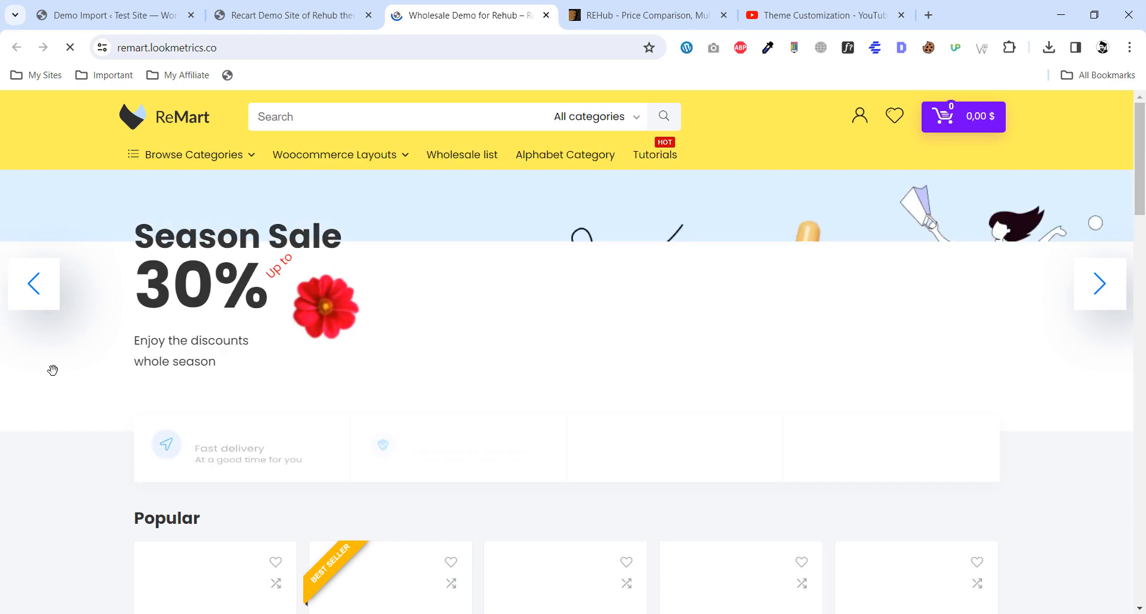
scroll(53, 370, "down", 20)
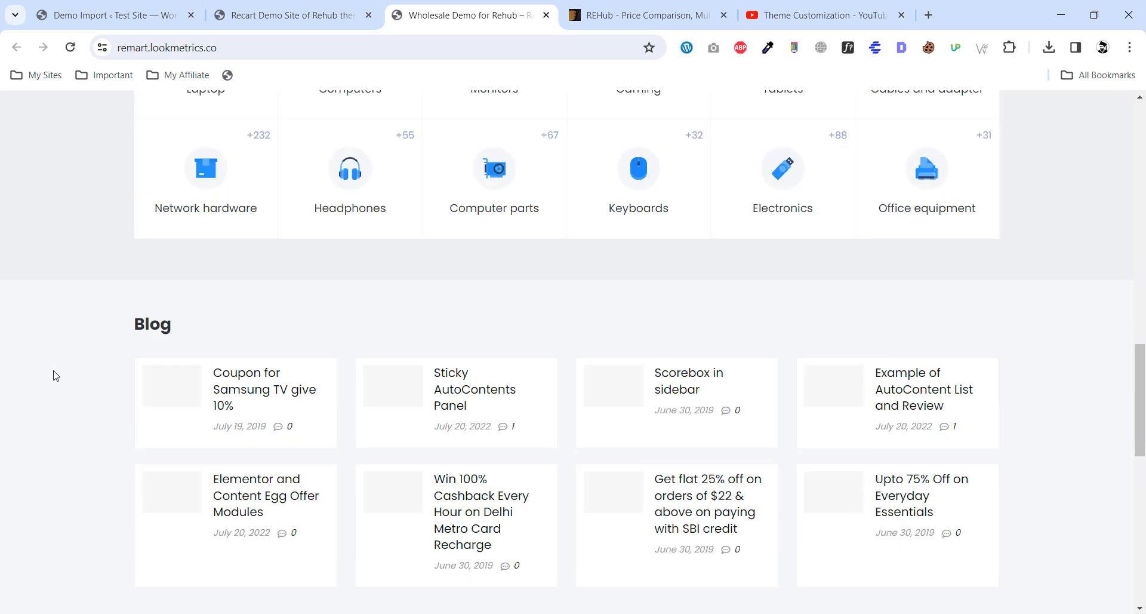
scroll(92, 302, "up", 20)
Return to the Demo Import page, browse the remaining demos and choose ReCart for import.
left_click(154, 11)
scroll(382, 302, "down", 7)
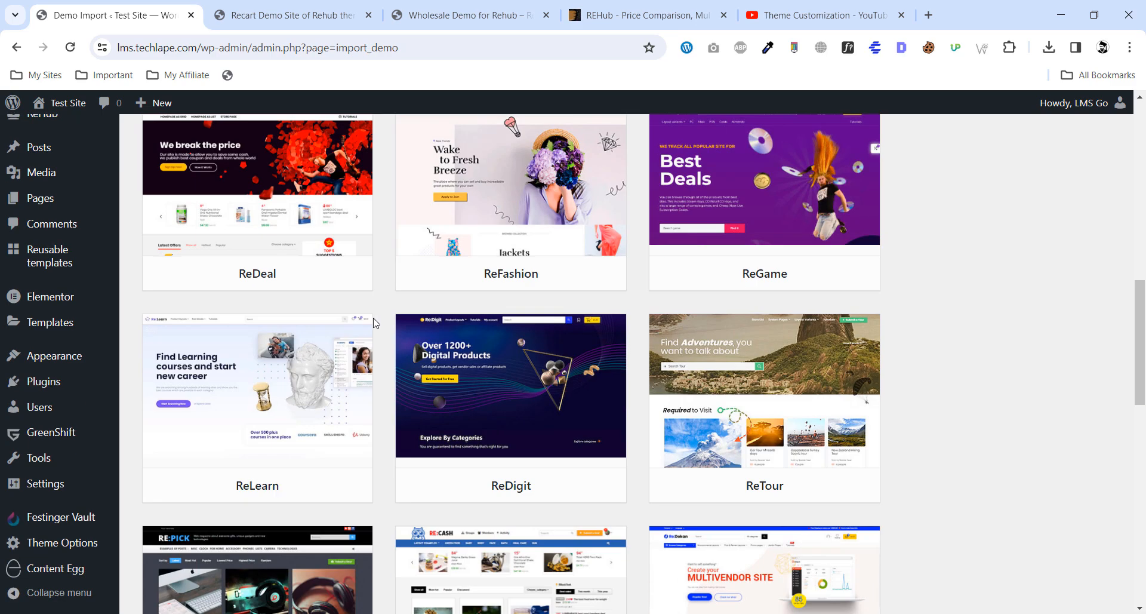
mouse_move(467, 489)
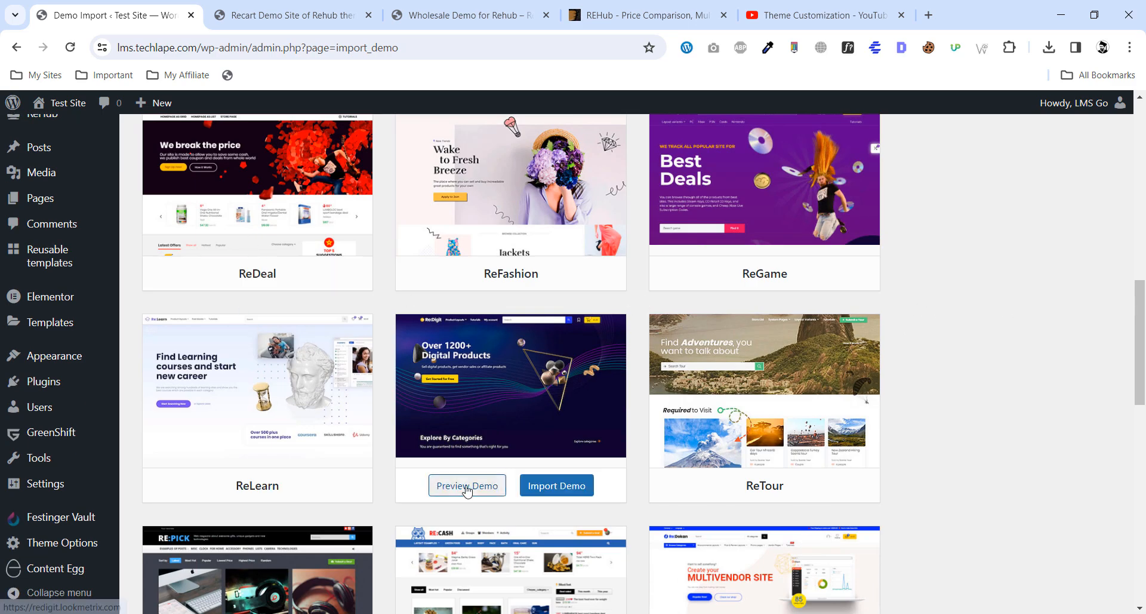
scroll(758, 366, "up", 8)
scroll(760, 373, "down", 2)
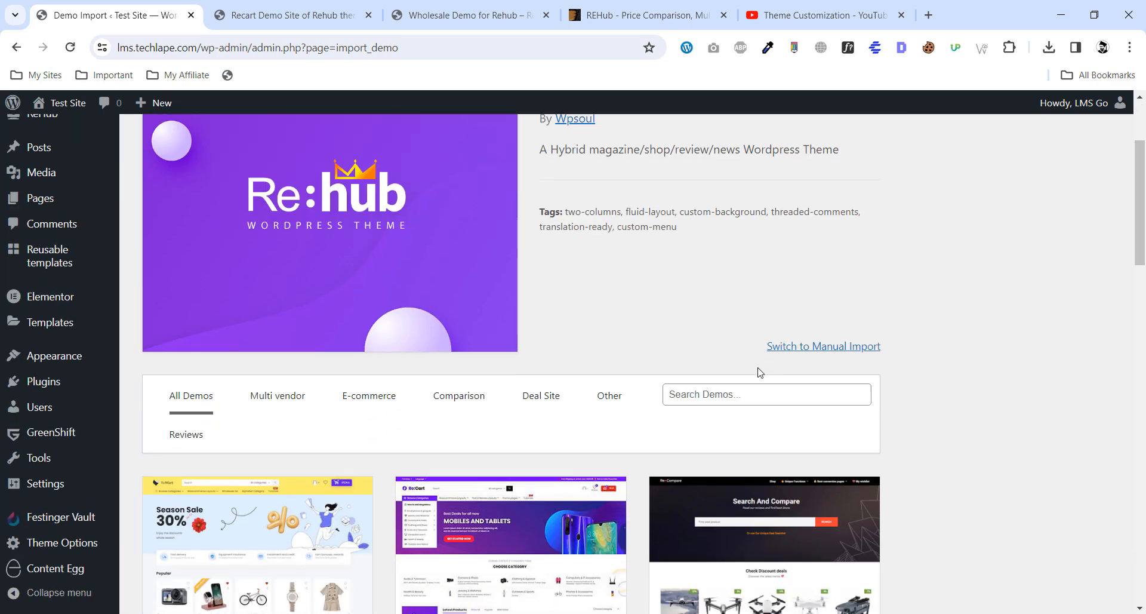
scroll(760, 373, "down", 2)
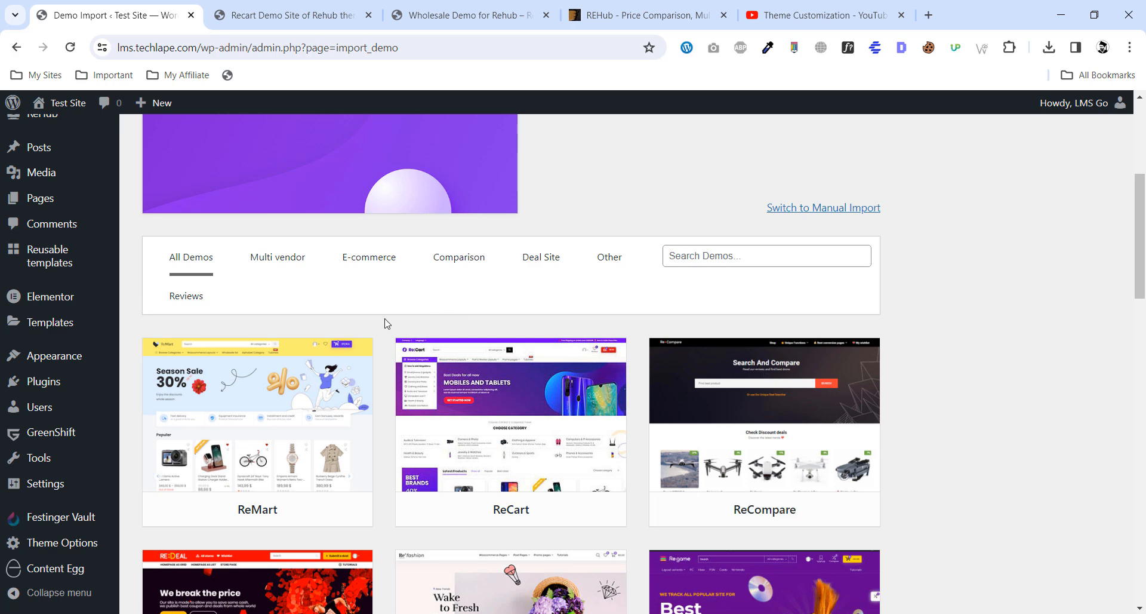
scroll(1045, 347, "down", 2)
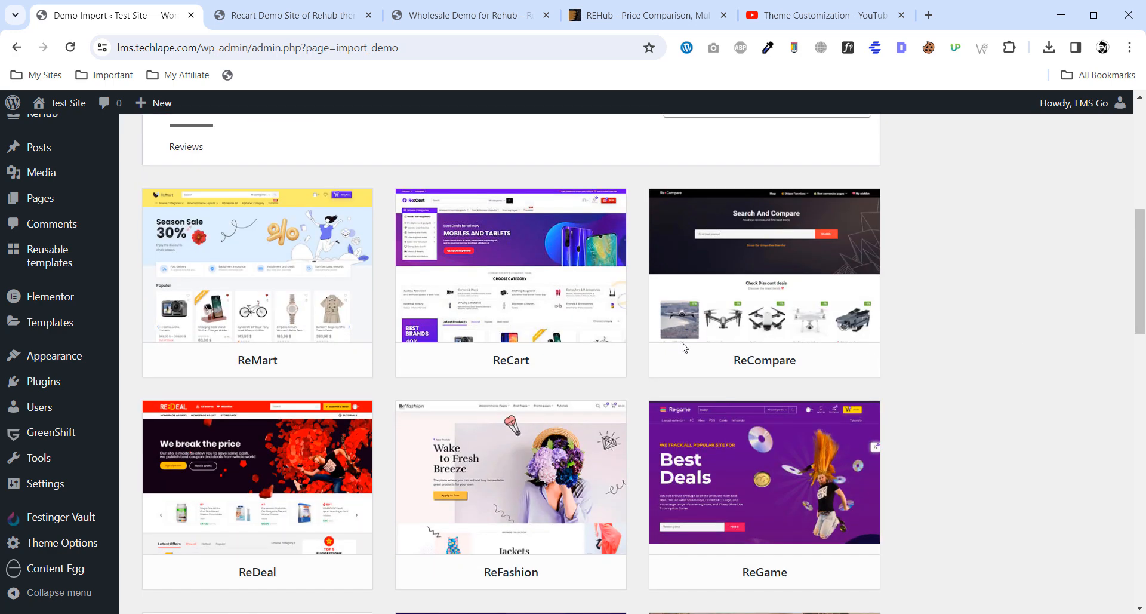
left_click(558, 370)
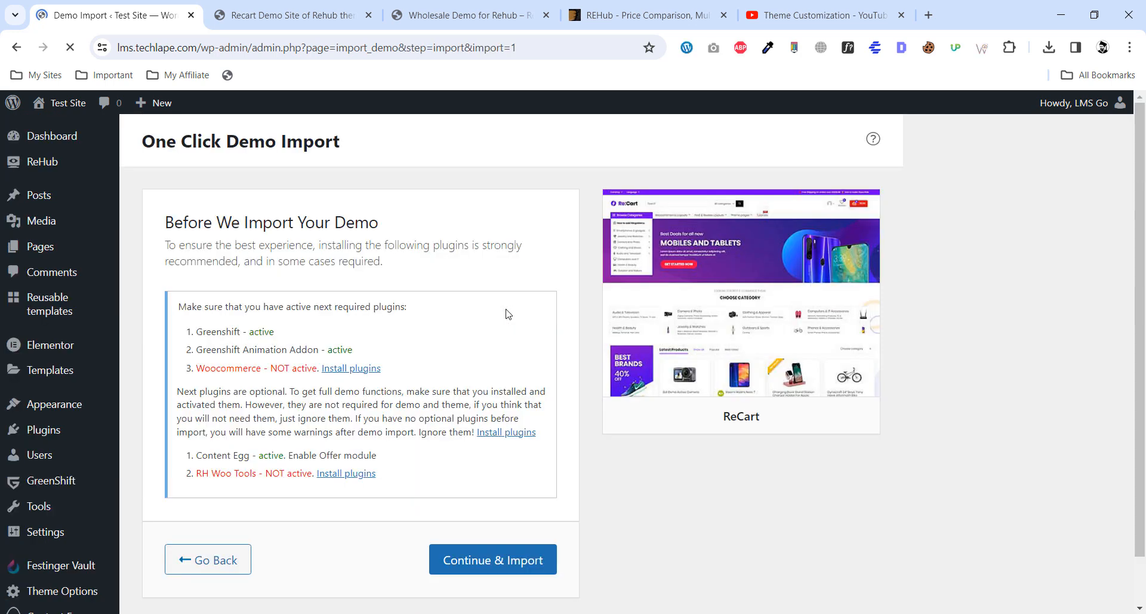
Review the status of the required and optional plugins listed for the ReCart import, including Woocommerce and RH Woo Tools.
left_click_drag(223, 348, 340, 348)
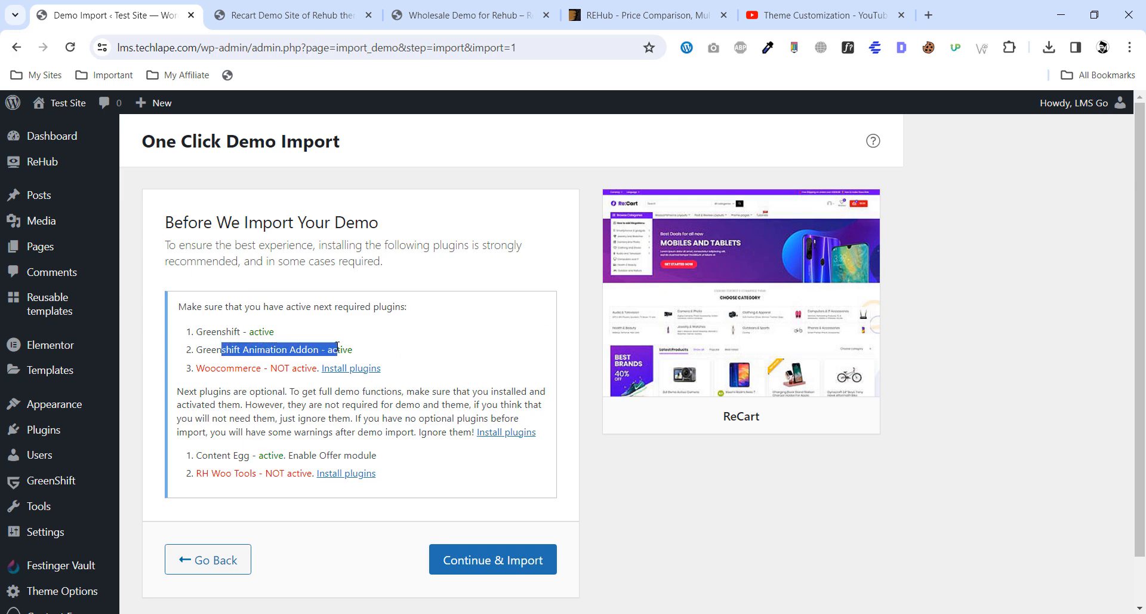
left_click(333, 347)
left_click_drag(207, 336, 258, 332)
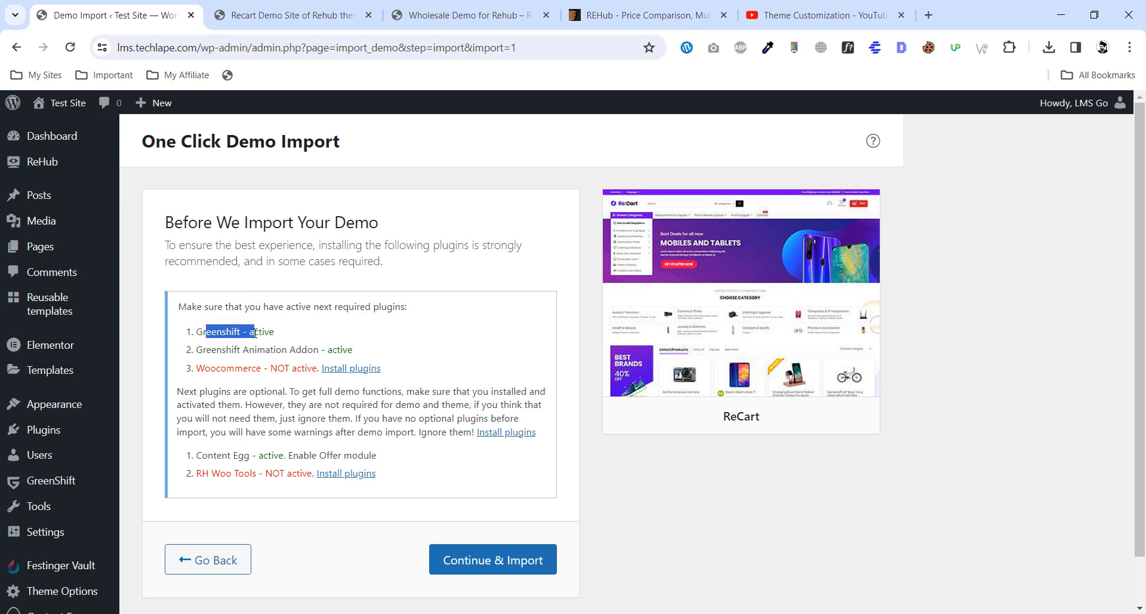
left_click(233, 369)
left_click_drag(205, 370, 291, 369)
left_click(269, 371)
left_click(292, 370)
scroll(209, 413, "down", 2)
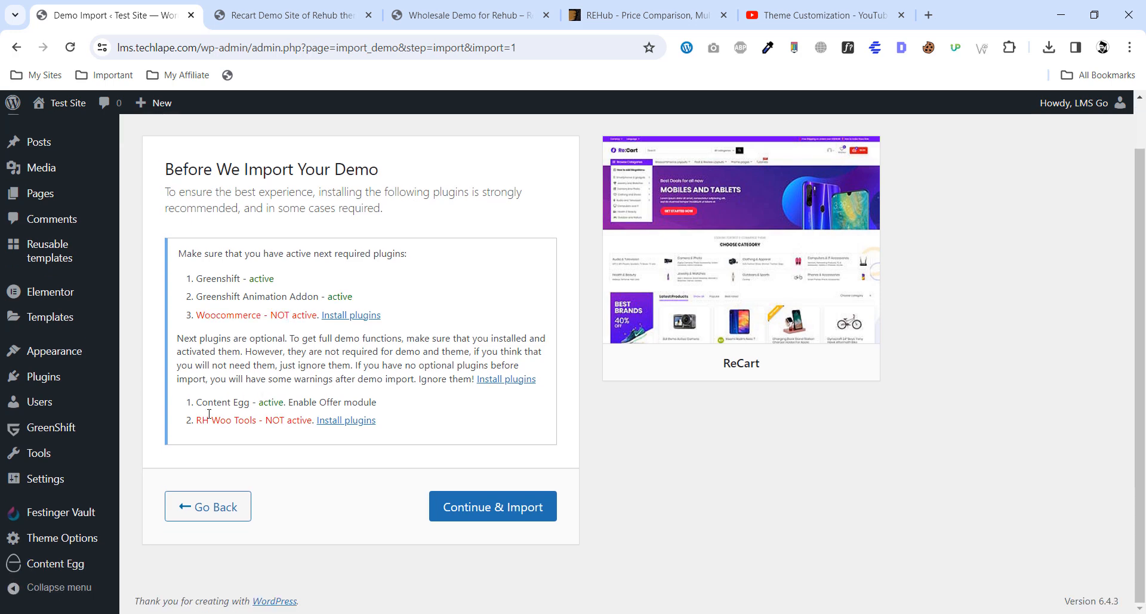
left_click_drag(202, 418, 273, 422)
left_click(287, 423)
Copy the plugin name Woocommerce from the list of required plugins.
left_click_drag(198, 314, 257, 318)
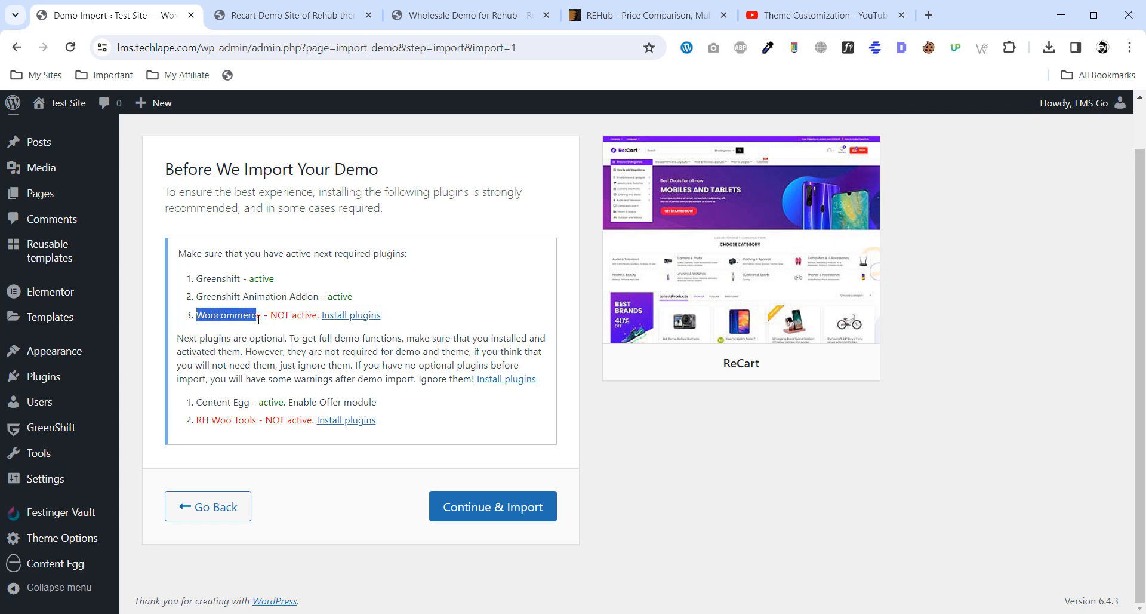
right_click(256, 323)
key("Escape")
mouse_move(92, 383)
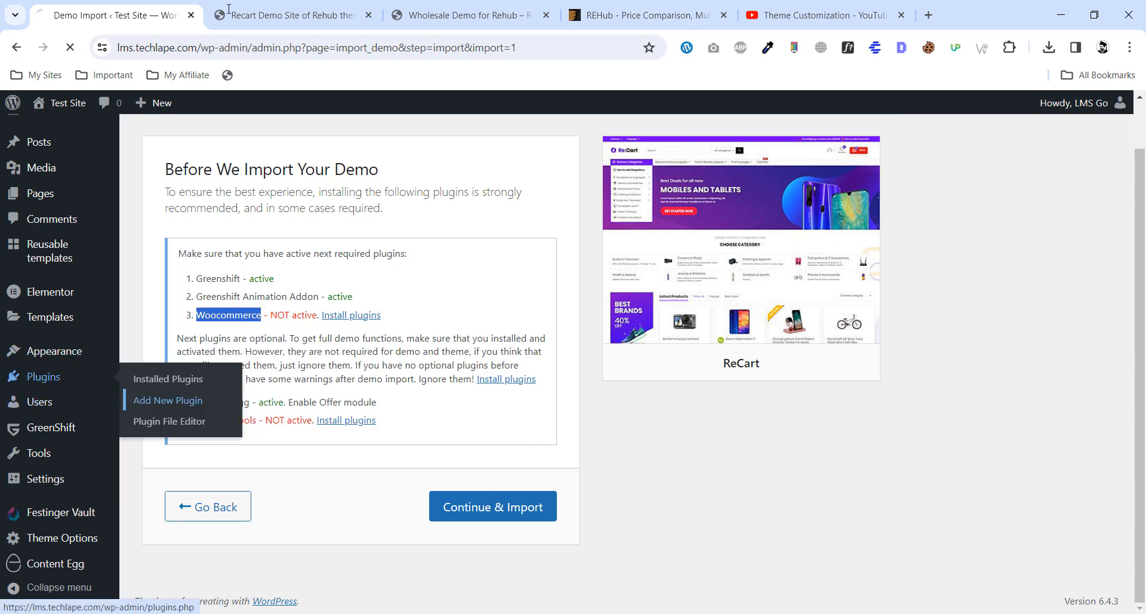
left_click(158, 400)
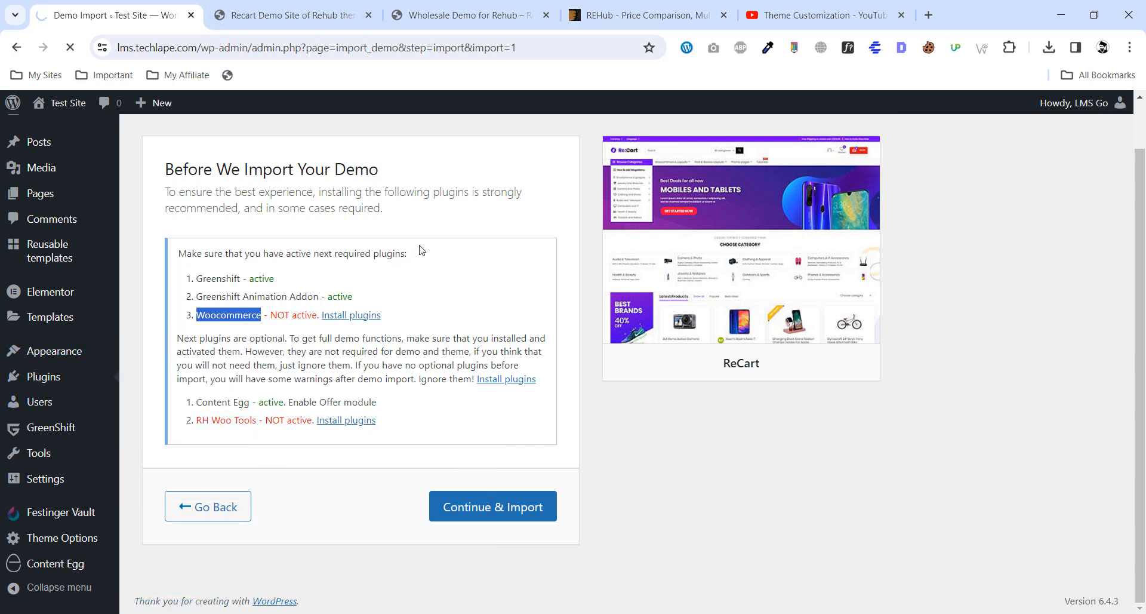
left_click(72, 50)
Open the Add Plugins page in a separate tab beside Demo Import and search for Woocommerce.
mouse_move(25, 378)
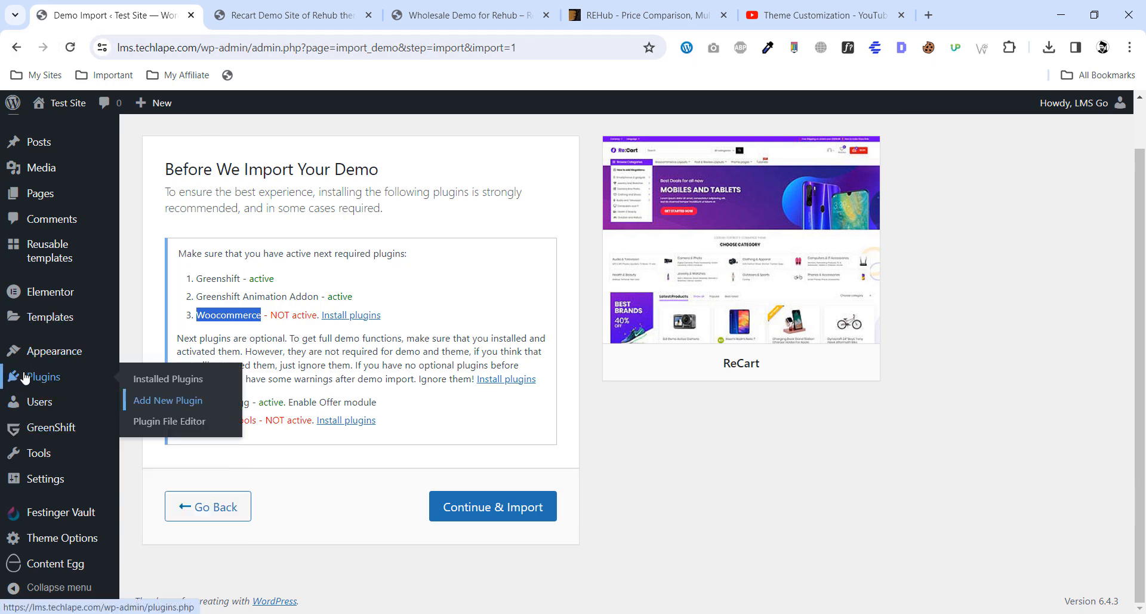
right_click(171, 396)
left_click(225, 411)
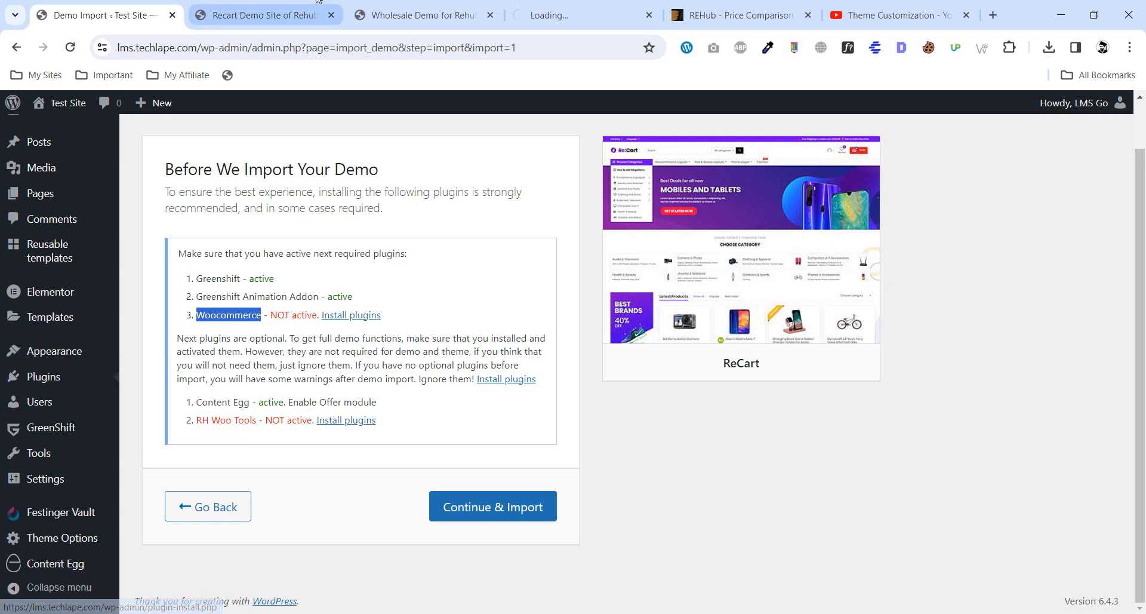
left_click_drag(561, 14, 276, 4)
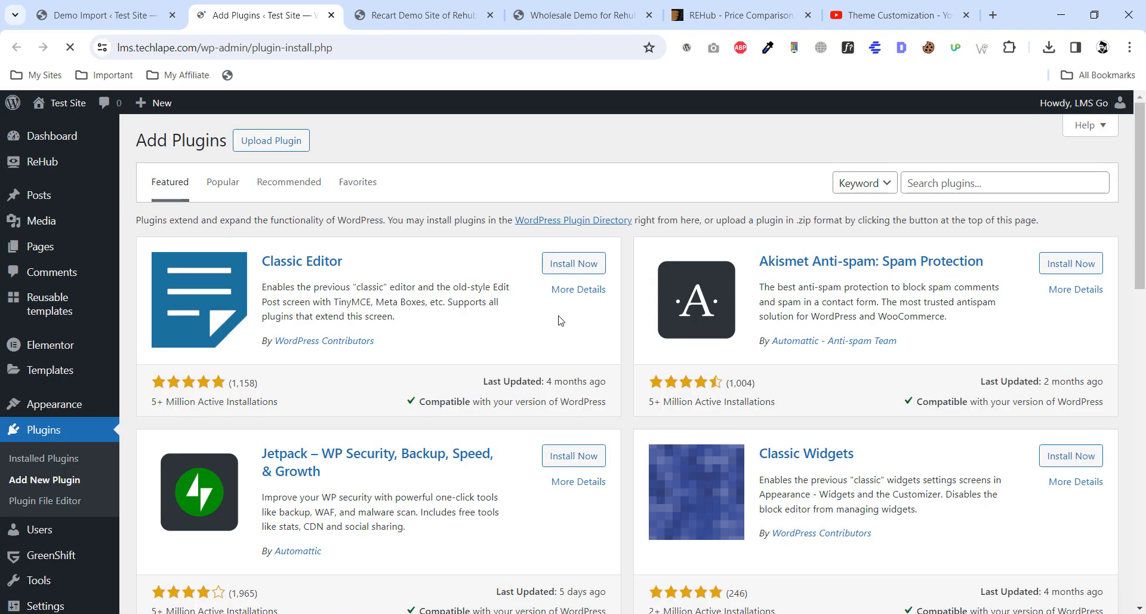
left_click(962, 181)
type("Woocommerce")
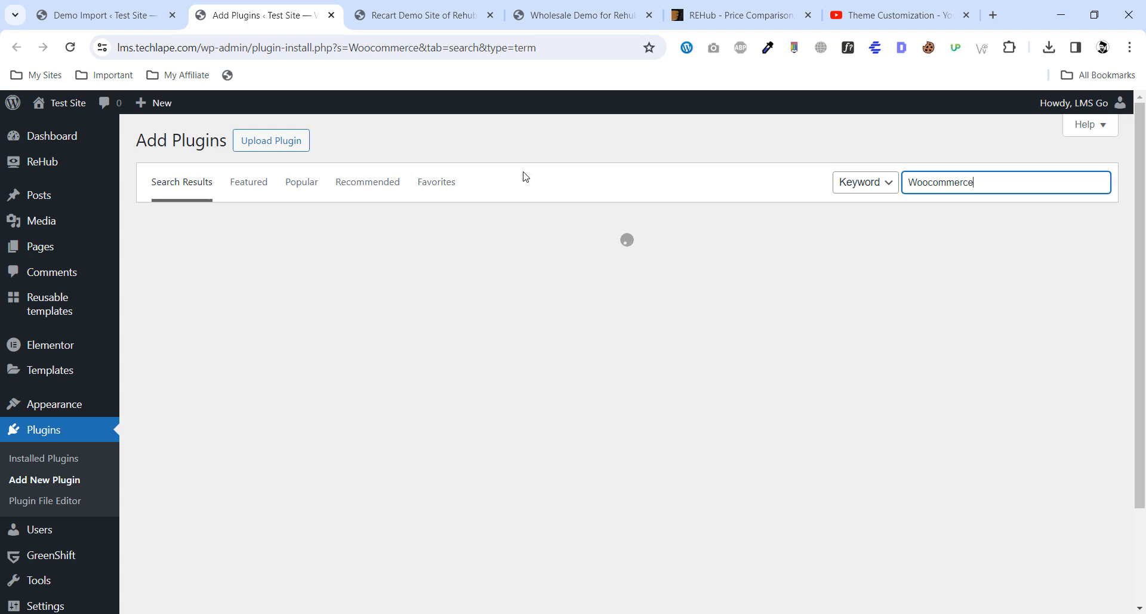
Open ReHub's Plugins page in a new tab from the import requirements and download the RH Woo Tools bonus plugin.
left_click(119, 15)
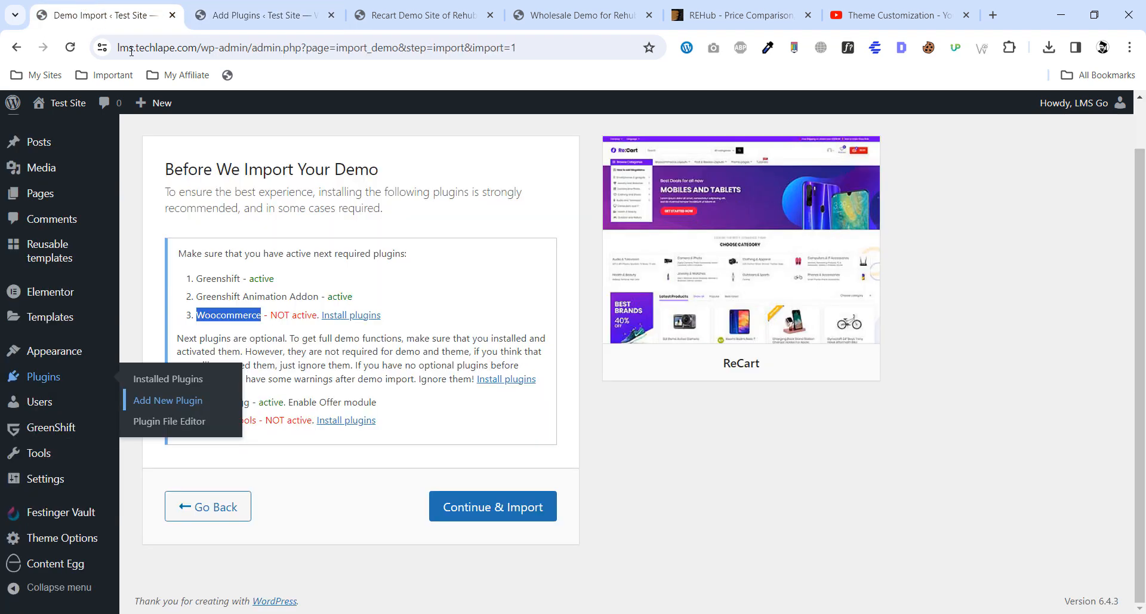
left_click(360, 357)
left_click(362, 422)
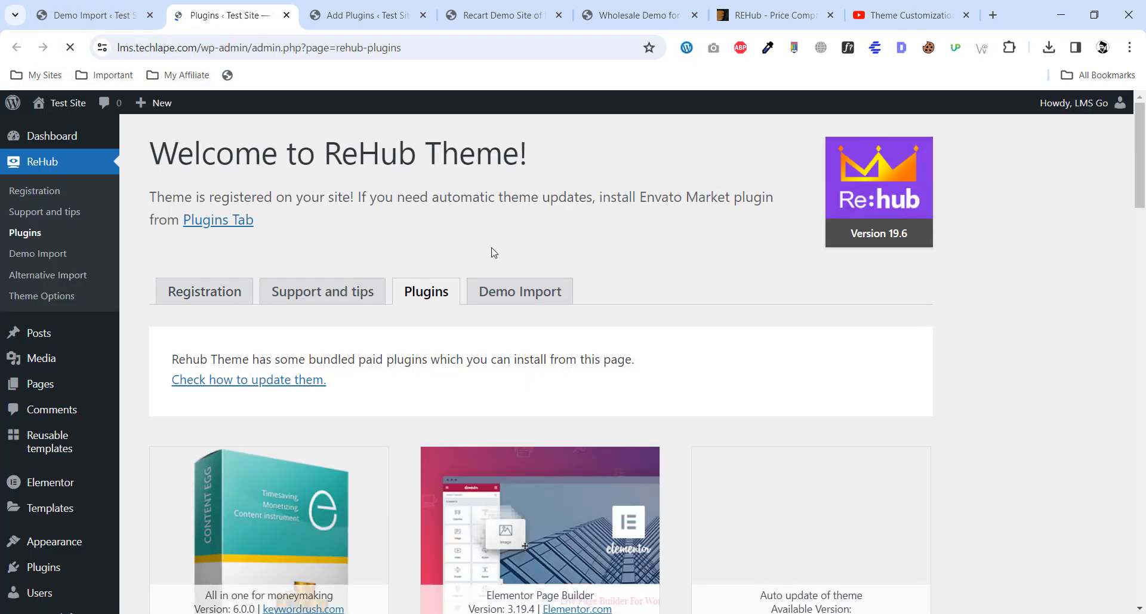
scroll(392, 267, "down", 12)
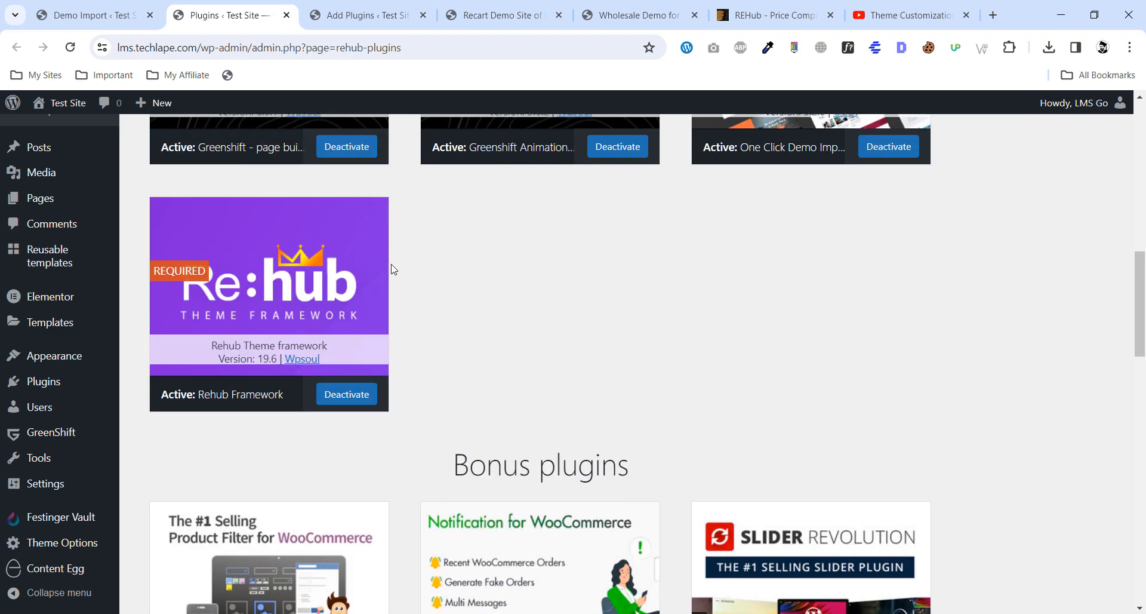
scroll(392, 269, "down", 6)
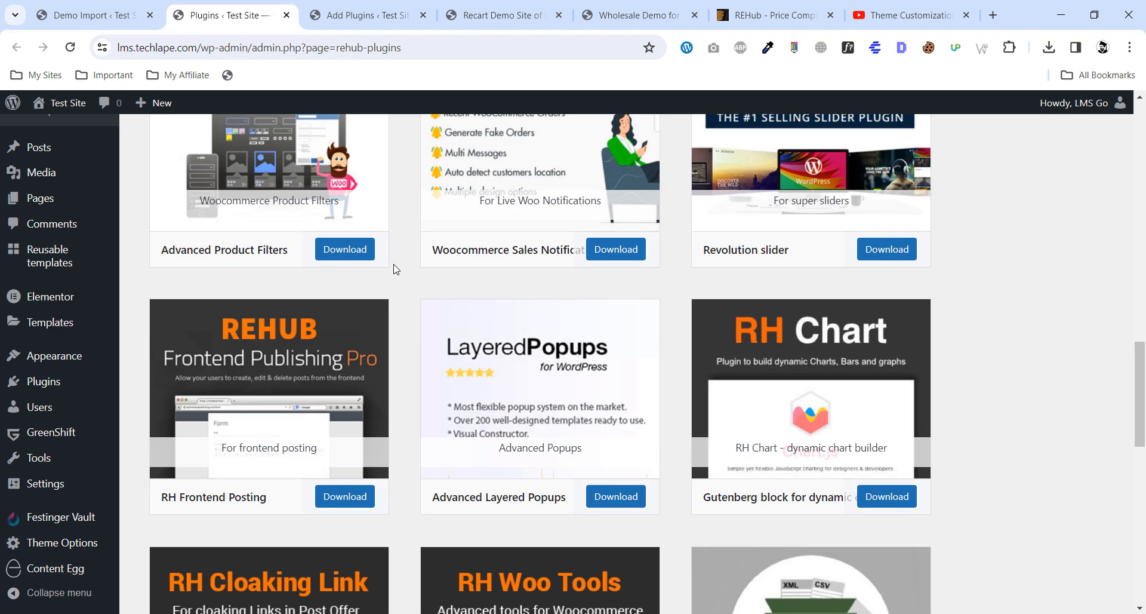
scroll(394, 270, "down", 1)
scroll(394, 269, "down", 4)
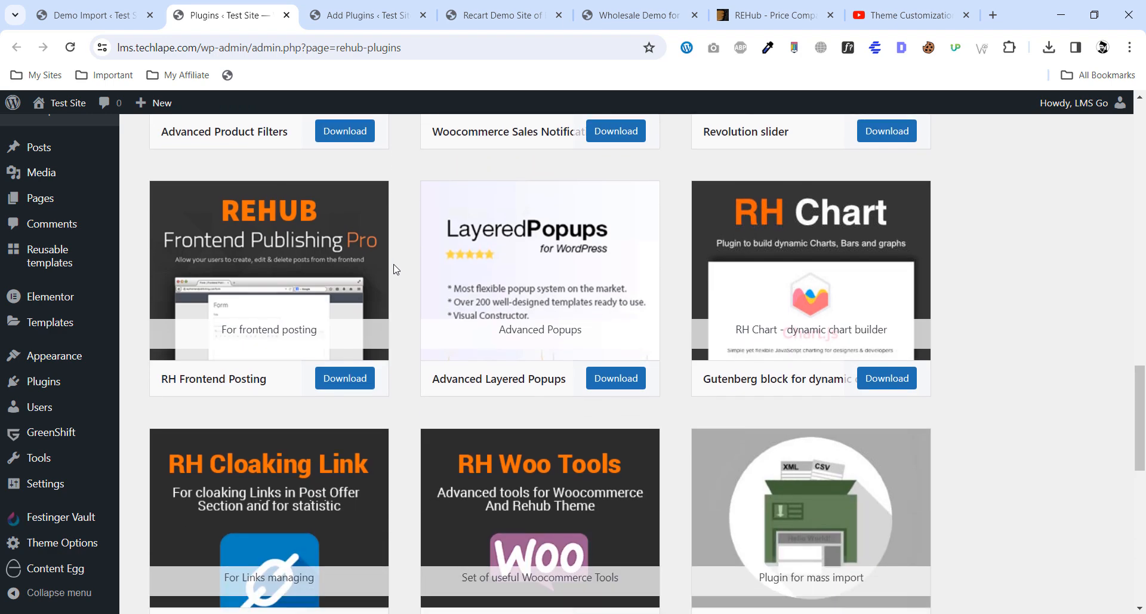
left_click_drag(431, 382, 496, 371)
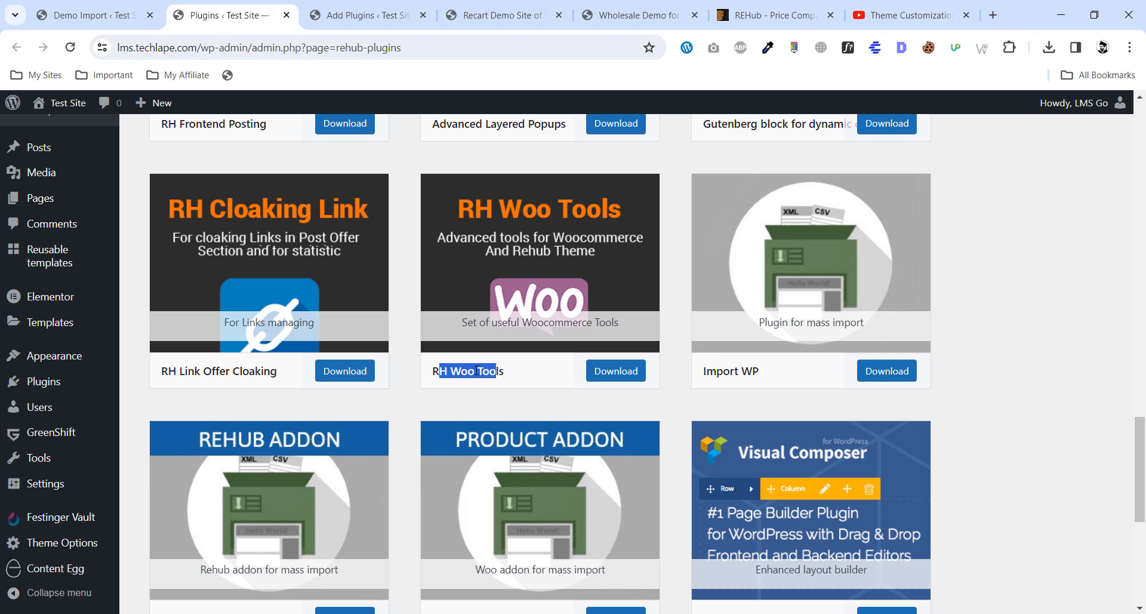
left_click(465, 352)
left_click(615, 370)
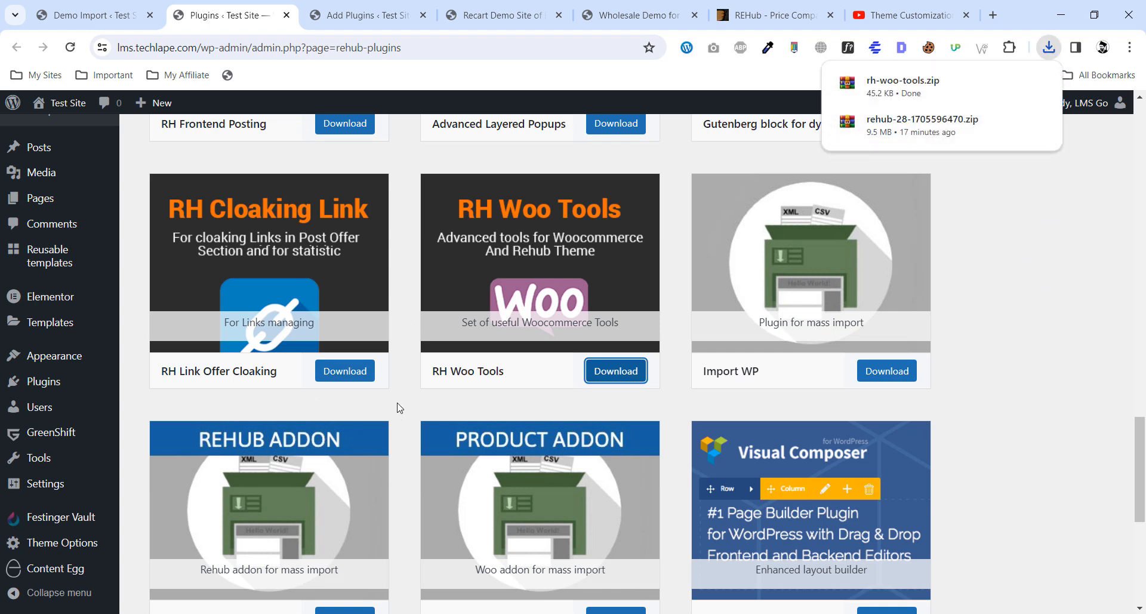
Look through the other bonus plugins offered on ReHub's Plugins page.
scroll(397, 409, "down", 6)
scroll(400, 407, "up", 1)
scroll(401, 407, "up", 3)
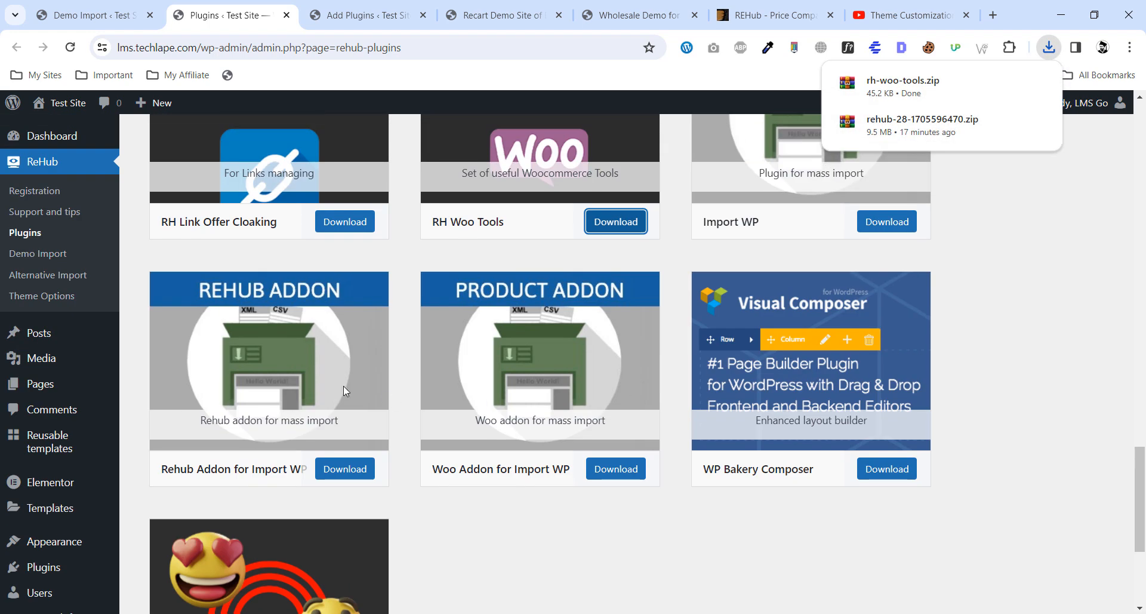
scroll(460, 393, "down", 4)
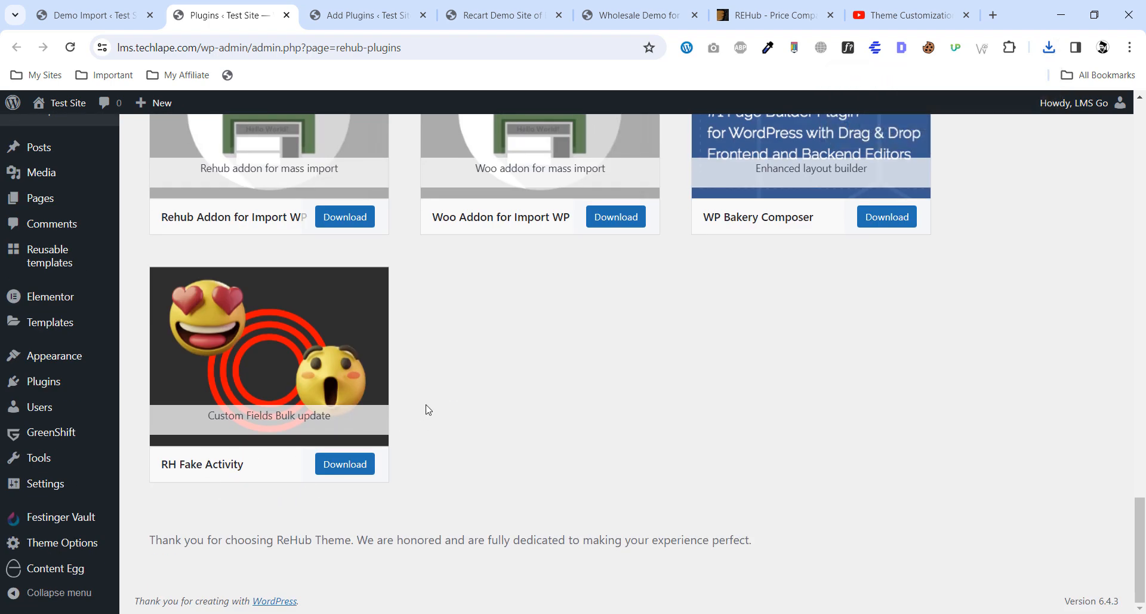
scroll(427, 404, "up", 7)
scroll(427, 406, "down", 2)
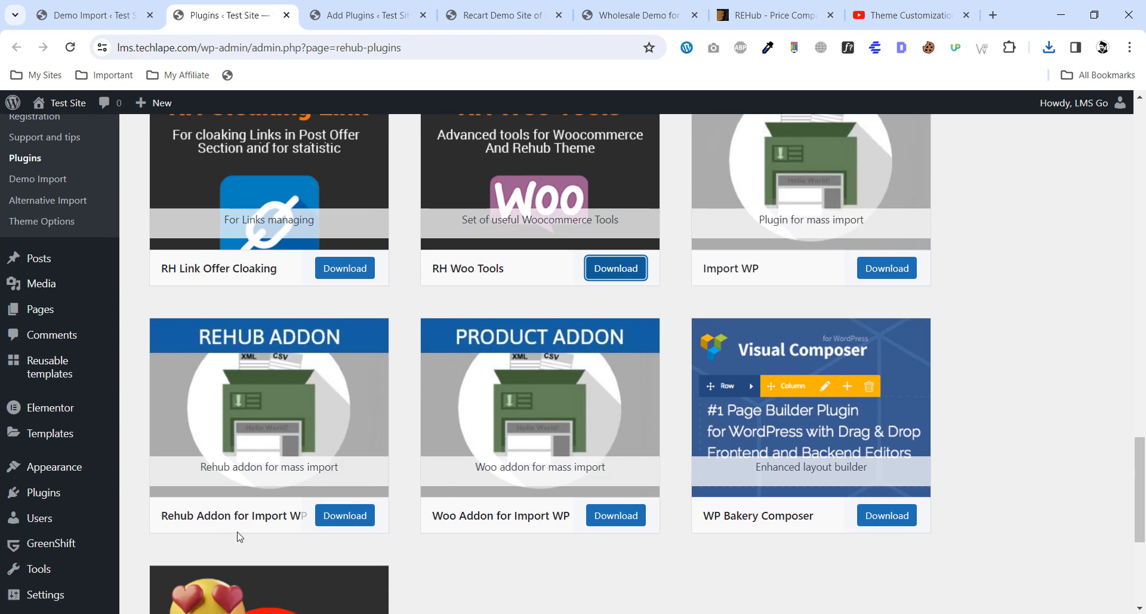
scroll(401, 379, "up", 6)
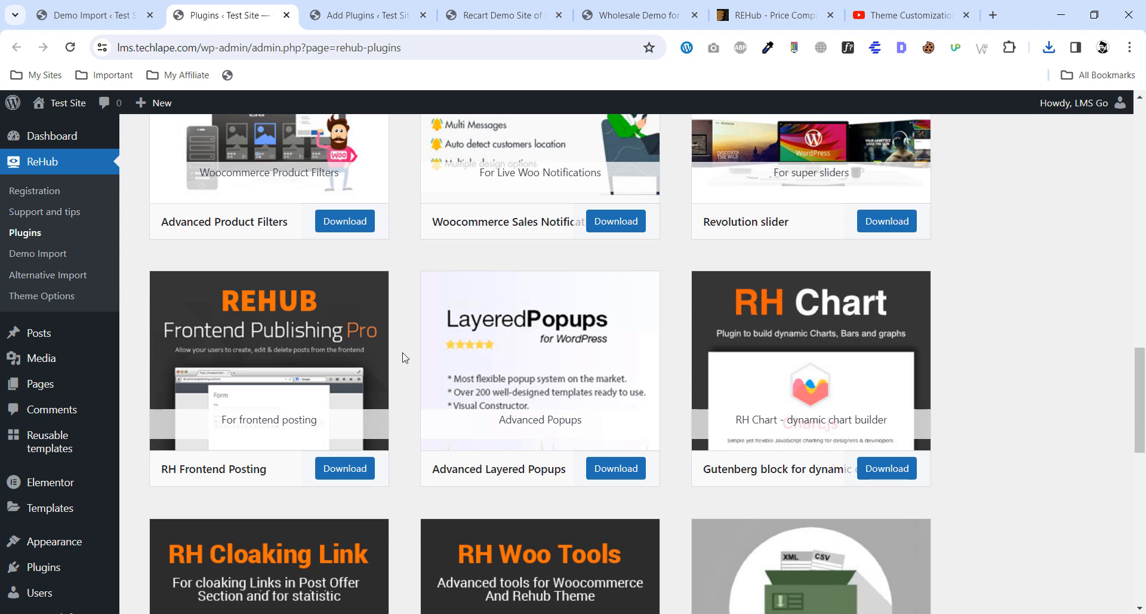
scroll(388, 341, "up", 1)
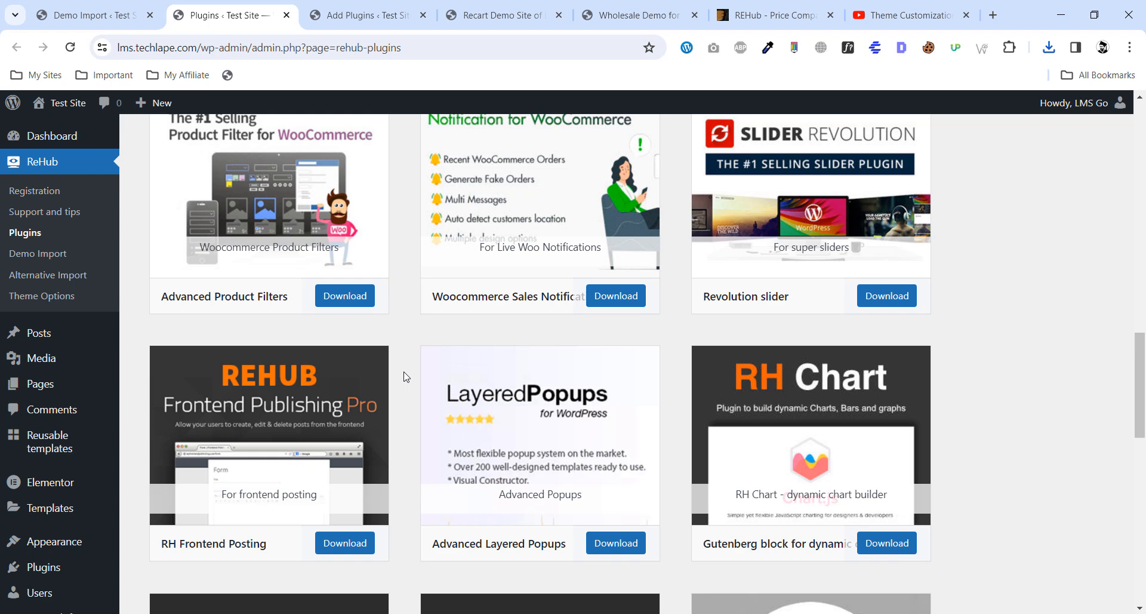
scroll(416, 382, "up", 8)
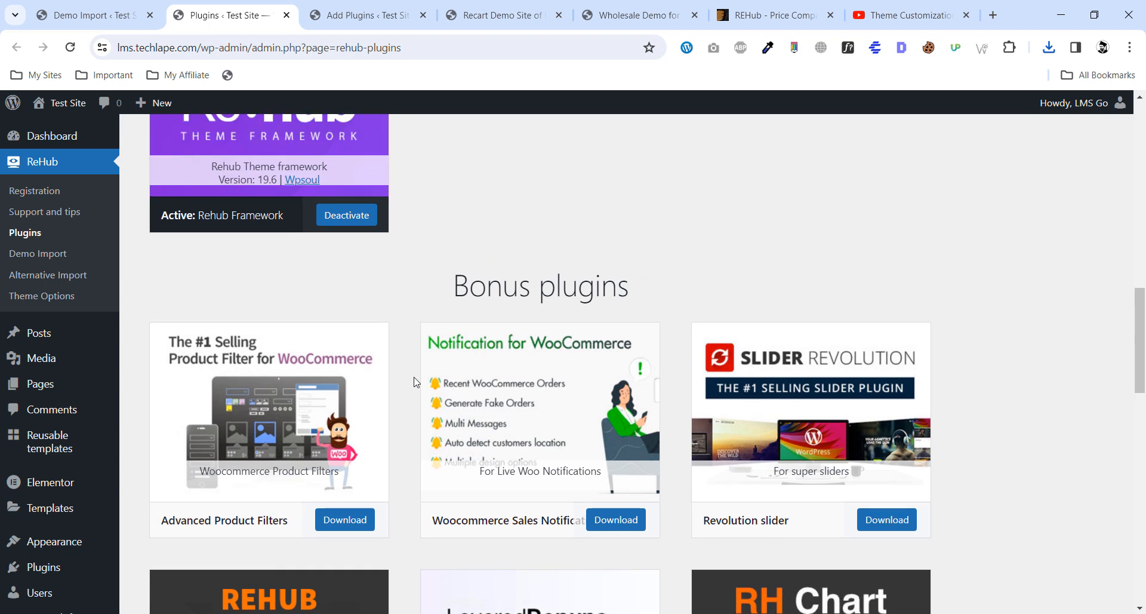
Install and activate the WooCommerce plugin from the search results on the Add Plugins page.
scroll(416, 382, "up", 8)
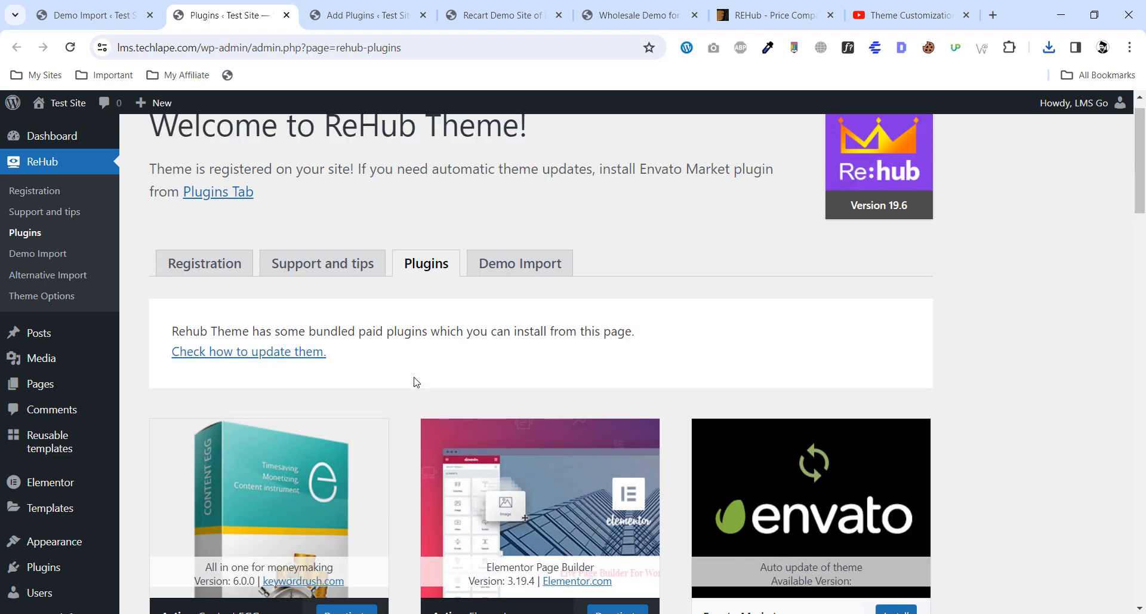
left_click(364, 8)
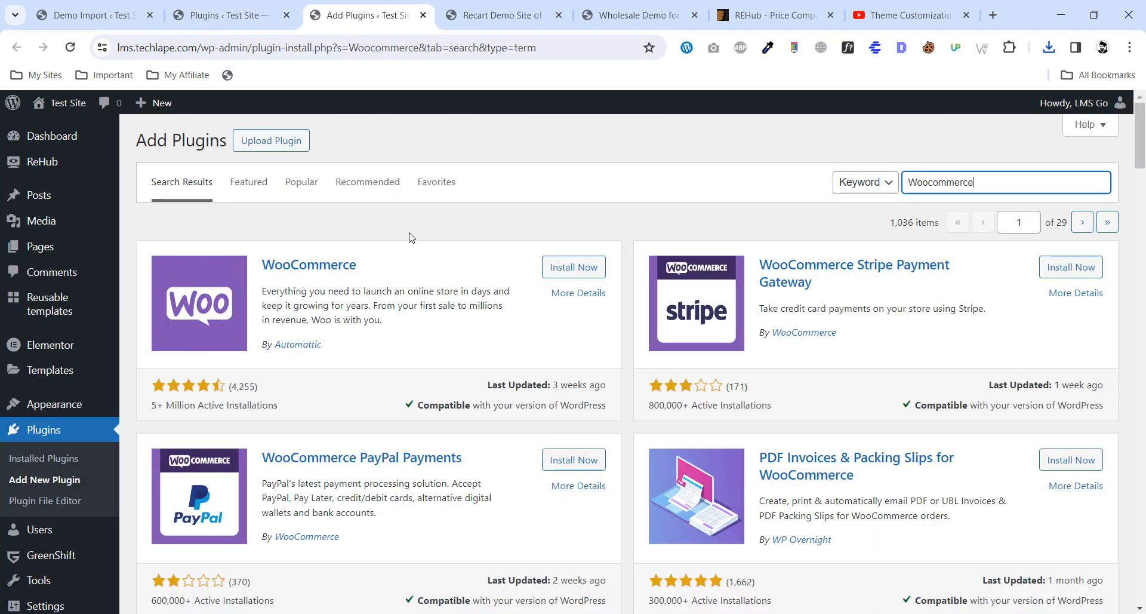
left_click(582, 267)
mouse_move(272, 291)
left_mouse_down()
mouse_move(413, 306)
mouse_move(263, 291)
left_mouse_up()
left_click(333, 316)
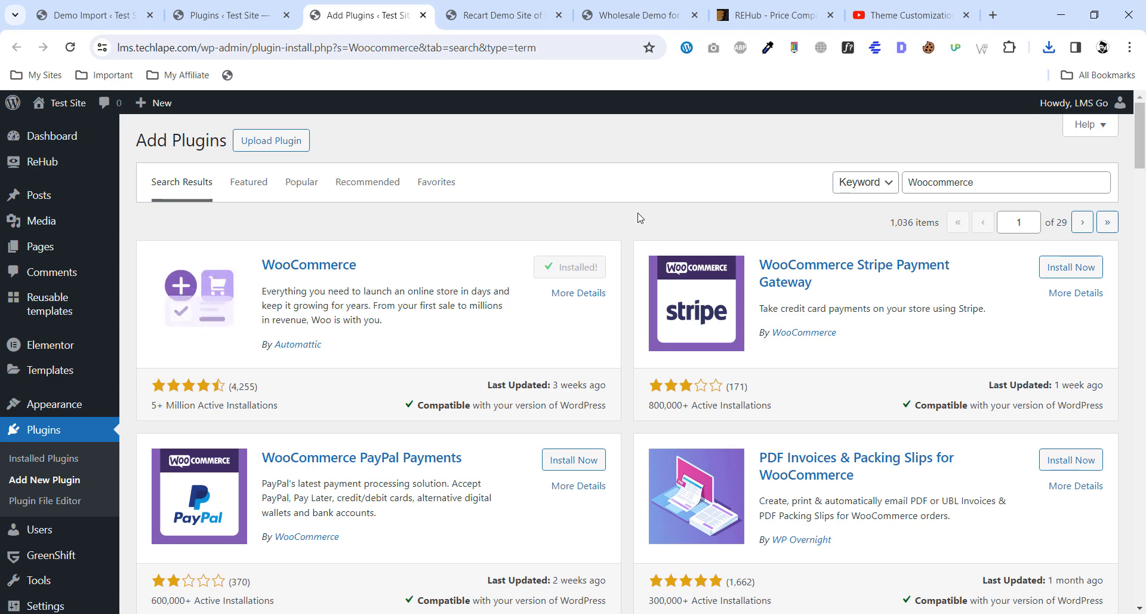
left_click(582, 265)
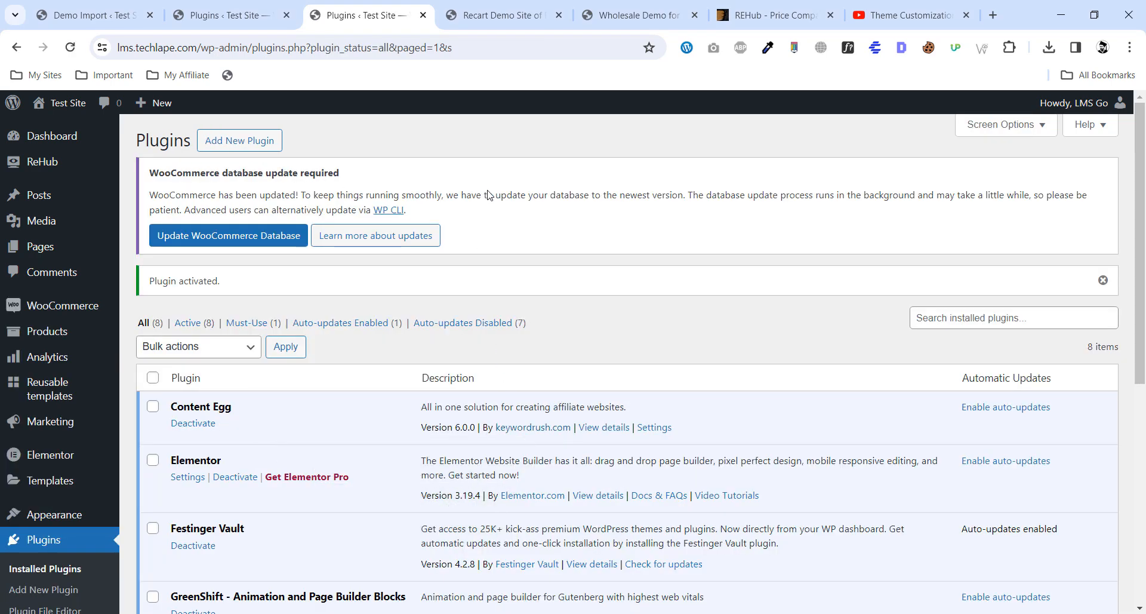
Run the WooCommerce database update from the notice on the Plugins page.
left_click(220, 236)
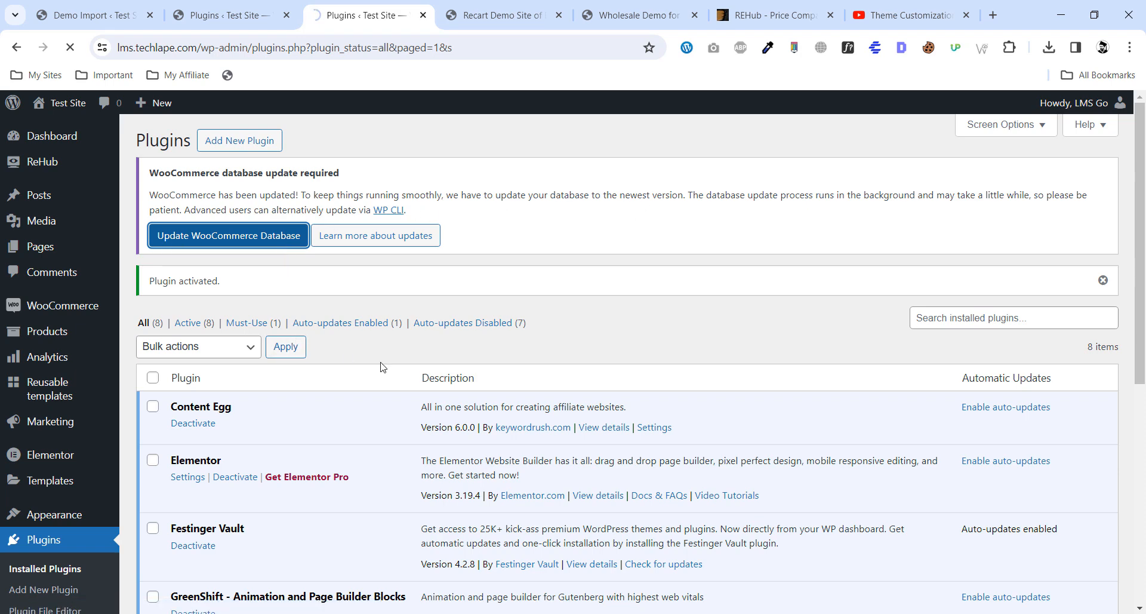
scroll(405, 371, "down", 6)
scroll(405, 371, "up", 6)
Open the Add Plugins page in place of ReHub's Plugins page.
left_click(224, 4)
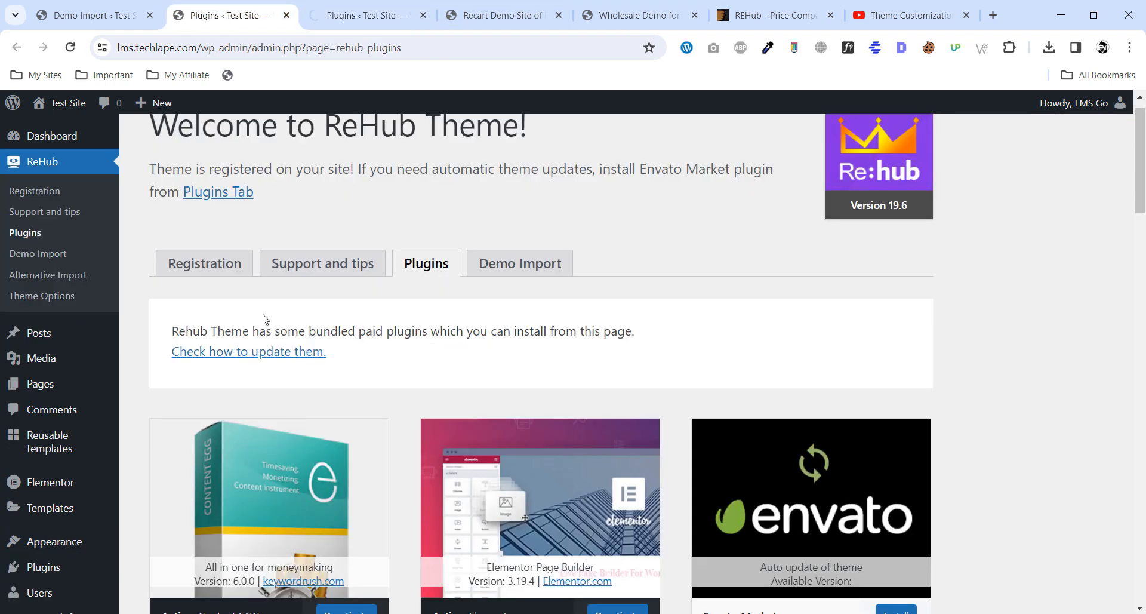
scroll(33, 528, "down", 2)
scroll(38, 534, "down", 1)
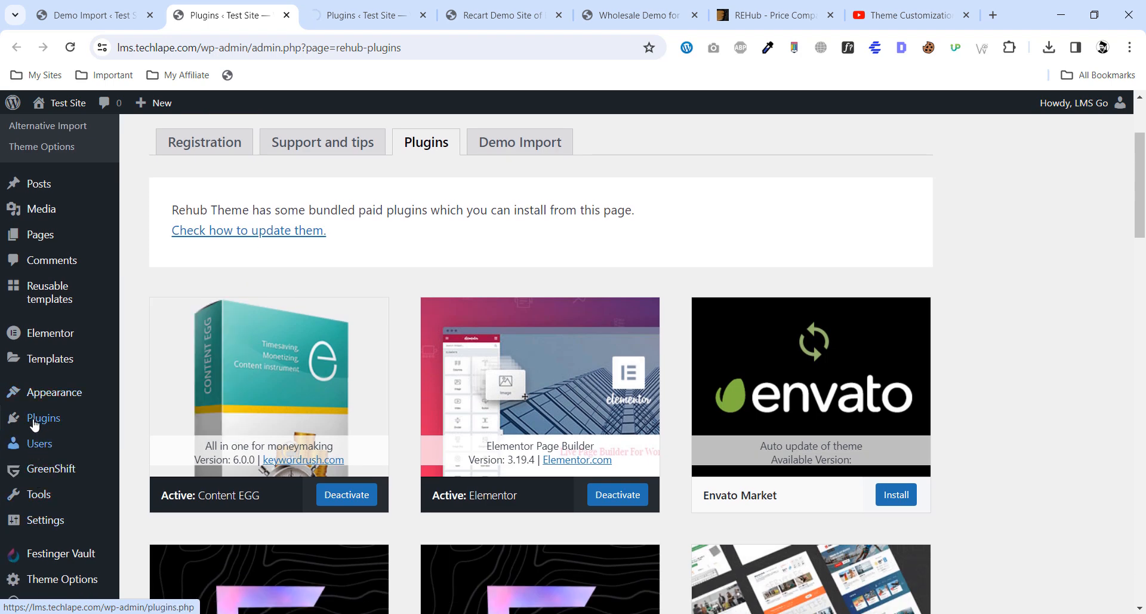
left_click(128, 442)
scroll(445, 463, "down", 6)
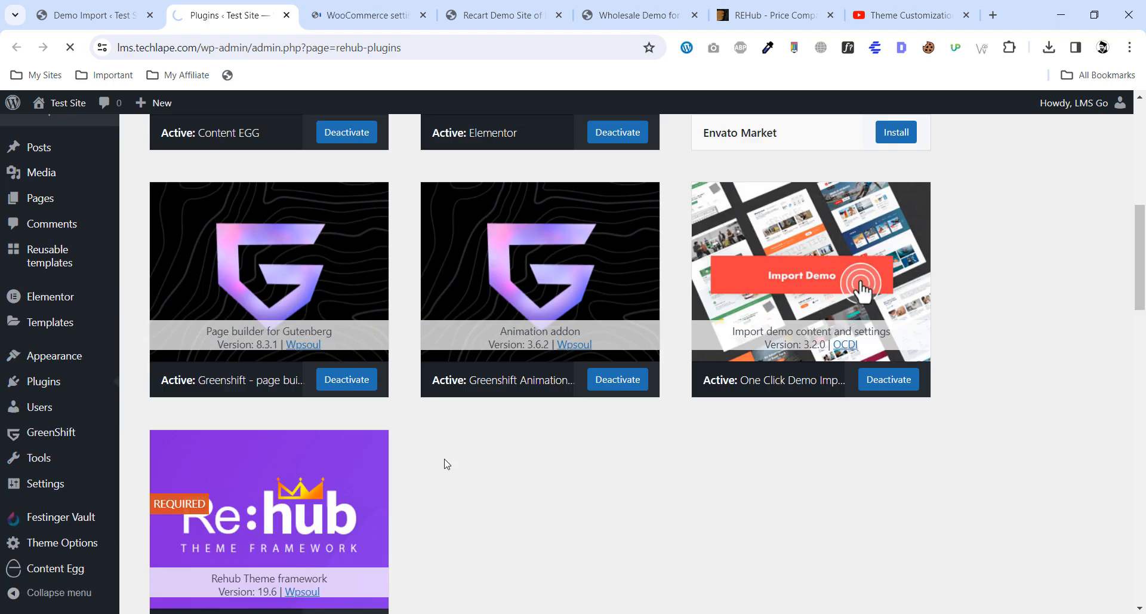
scroll(401, 436, "down", 5)
scroll(404, 437, "down", 10)
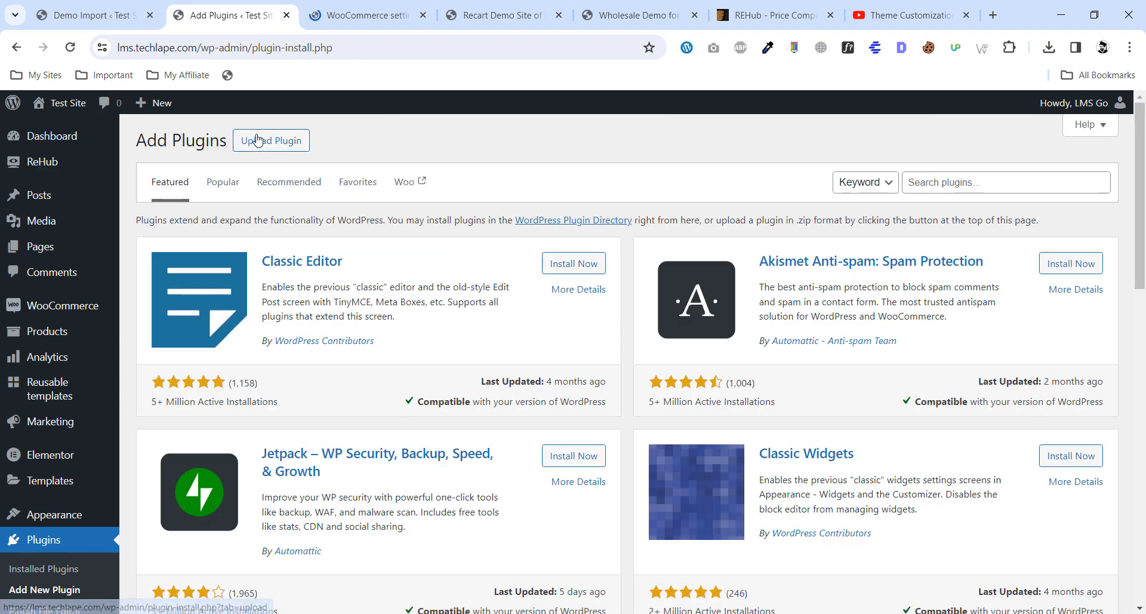
Upload rh-woo-tools.zip from the Downloads folder as a plugin and install it.
left_click(256, 140)
left_click(532, 275)
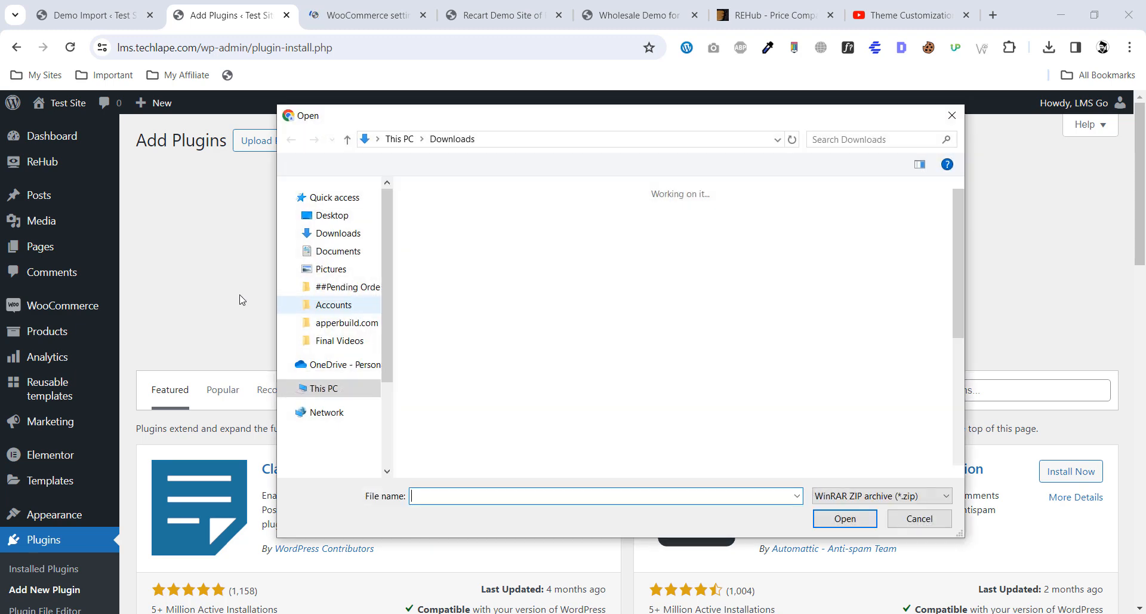
left_click(446, 239)
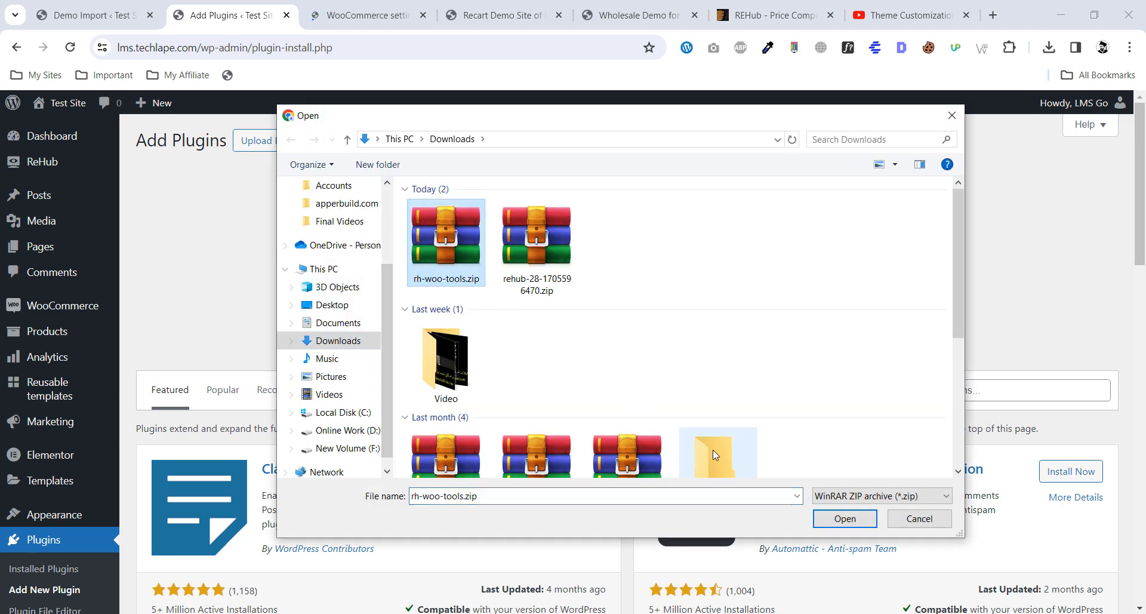
left_click(845, 518)
left_click(720, 274)
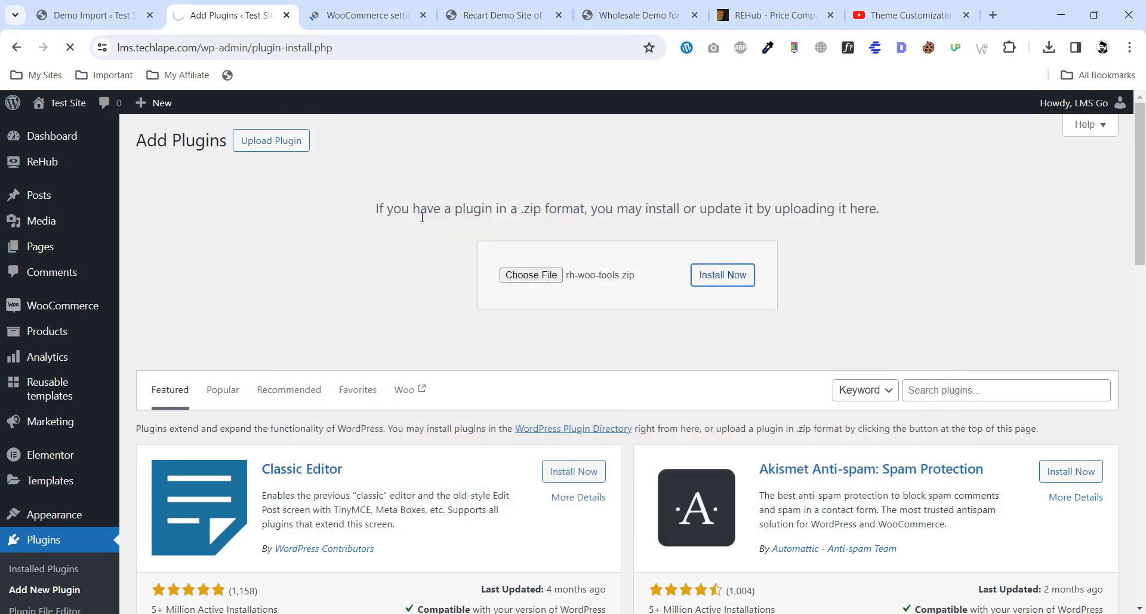
Check the progress of the WooCommerce database update on the WooCommerce settings page.
left_click(404, 11)
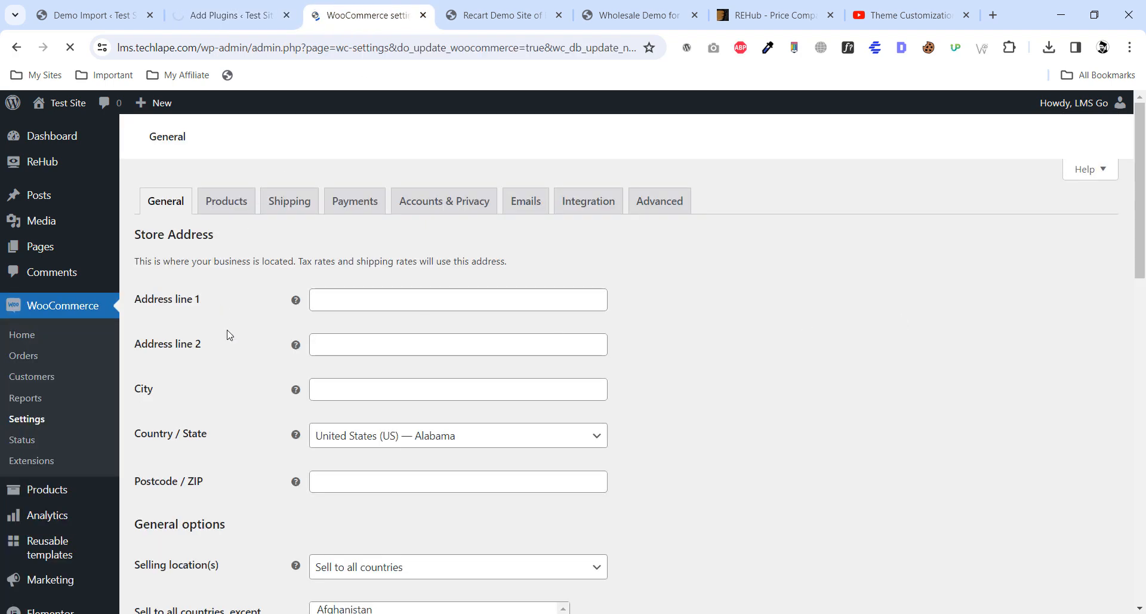
scroll(229, 335, "down", 4)
scroll(222, 332, "up", 4)
left_click_drag(253, 262, 395, 262)
left_click(389, 262)
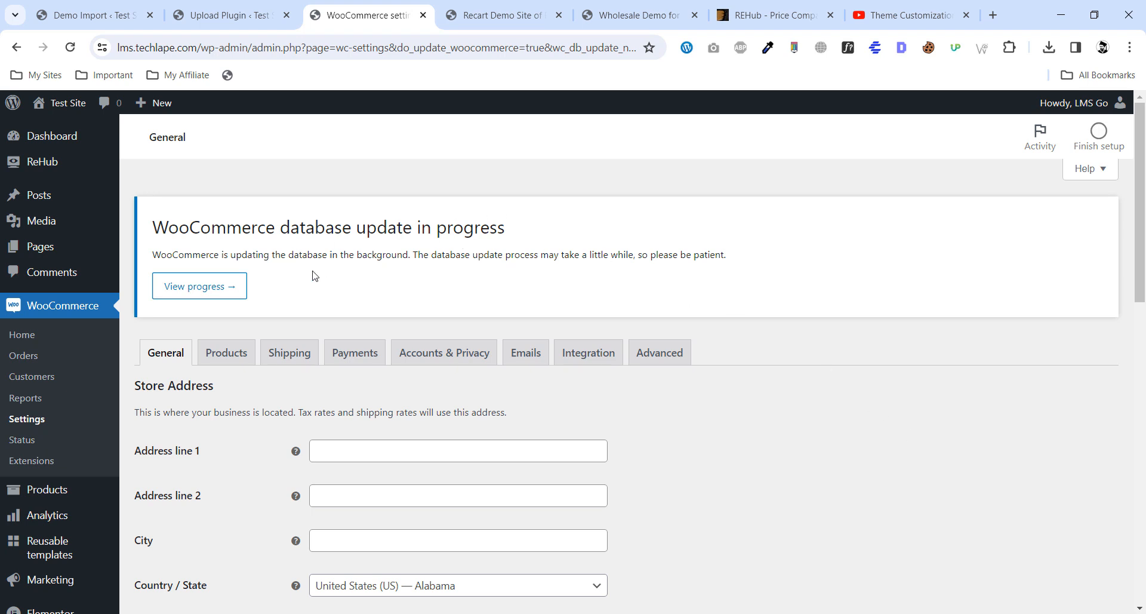
scroll(302, 289, "down", 4)
scroll(244, 376, "up", 4)
left_click_drag(370, 266, 571, 255)
left_click(532, 254)
Activate the uploaded RH Woo Tools plugin and dismiss the WooCommerce database update notice.
left_click(242, 6)
left_click(191, 248)
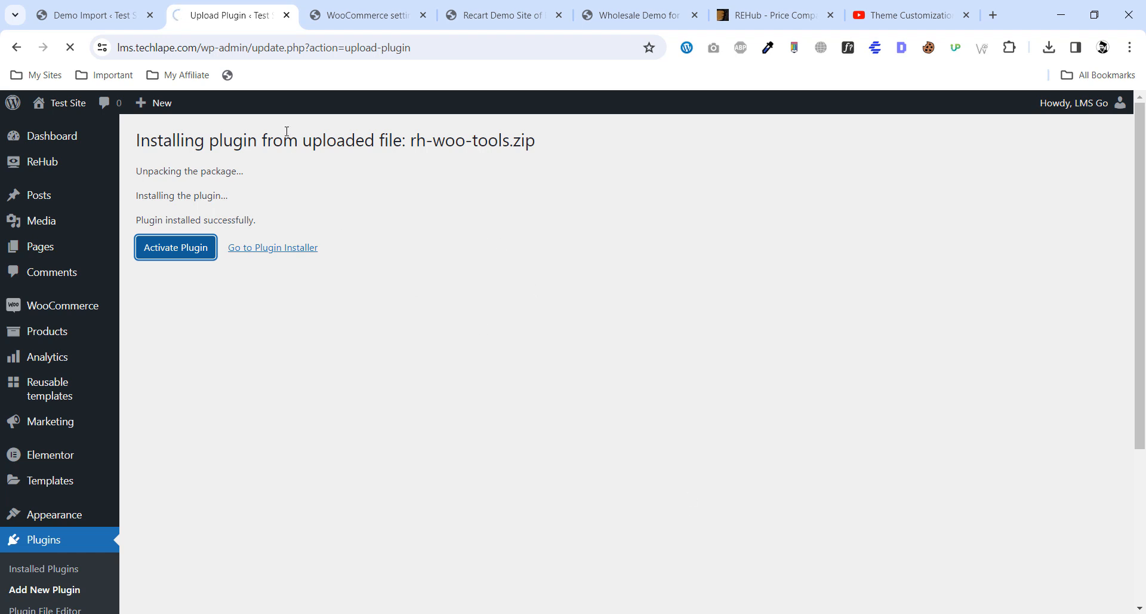
left_click_drag(286, 136, 479, 144)
left_click(429, 143)
left_click_drag(346, 142, 521, 148)
left_click(428, 148)
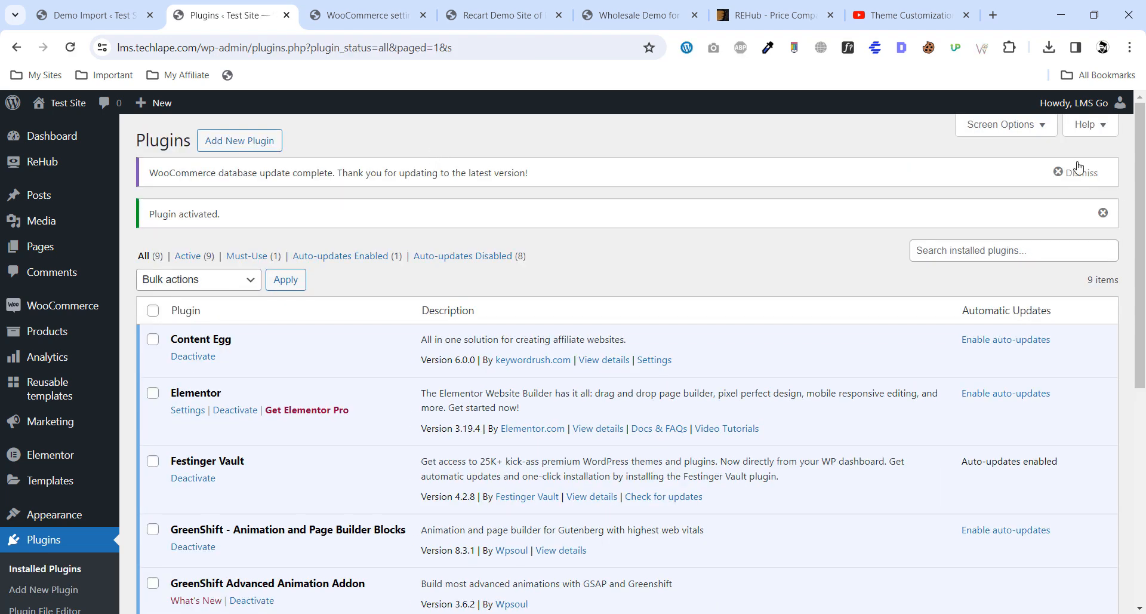
left_click(1080, 172)
Reload the Demo Import page to recheck the required plugins and start importing the ReCart demo.
left_click(90, 15)
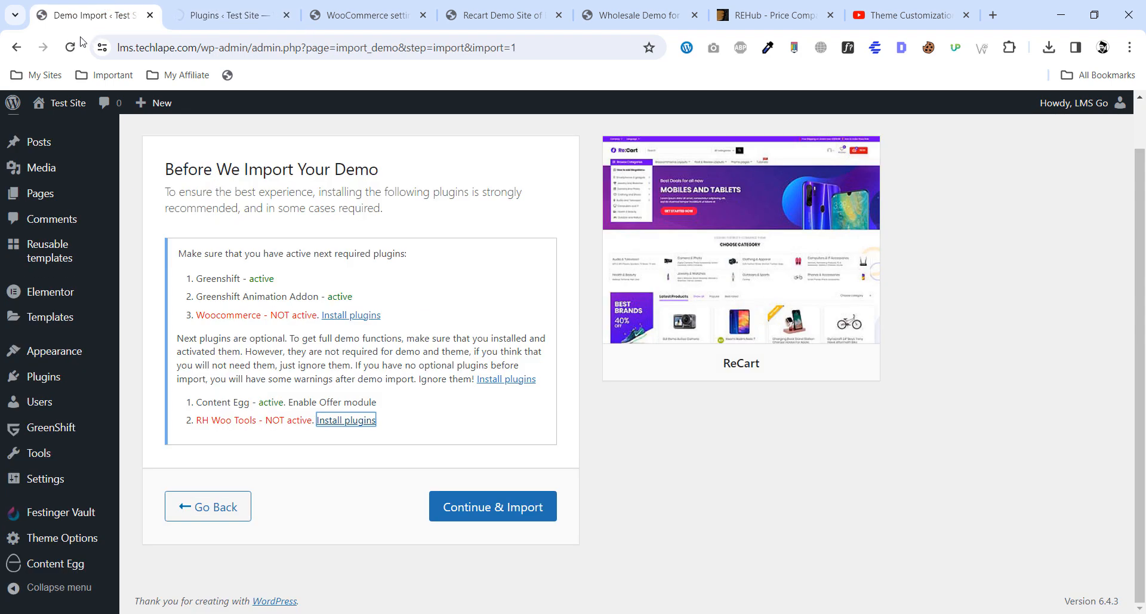
left_click(69, 47)
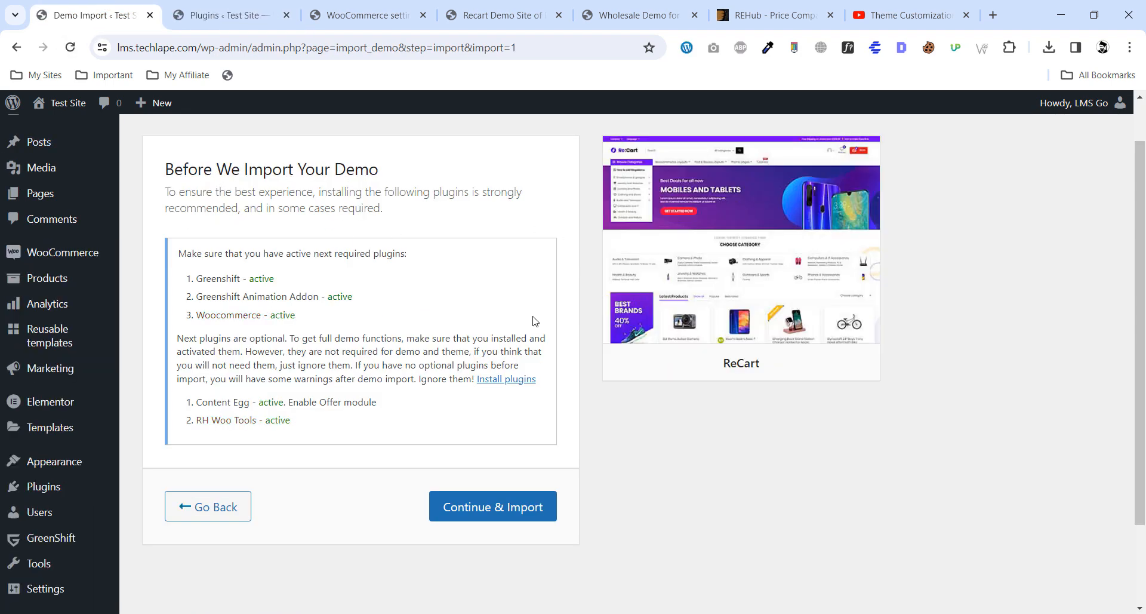
scroll(359, 287, "up", 1)
left_click_drag(269, 405, 416, 406)
left_click(348, 392)
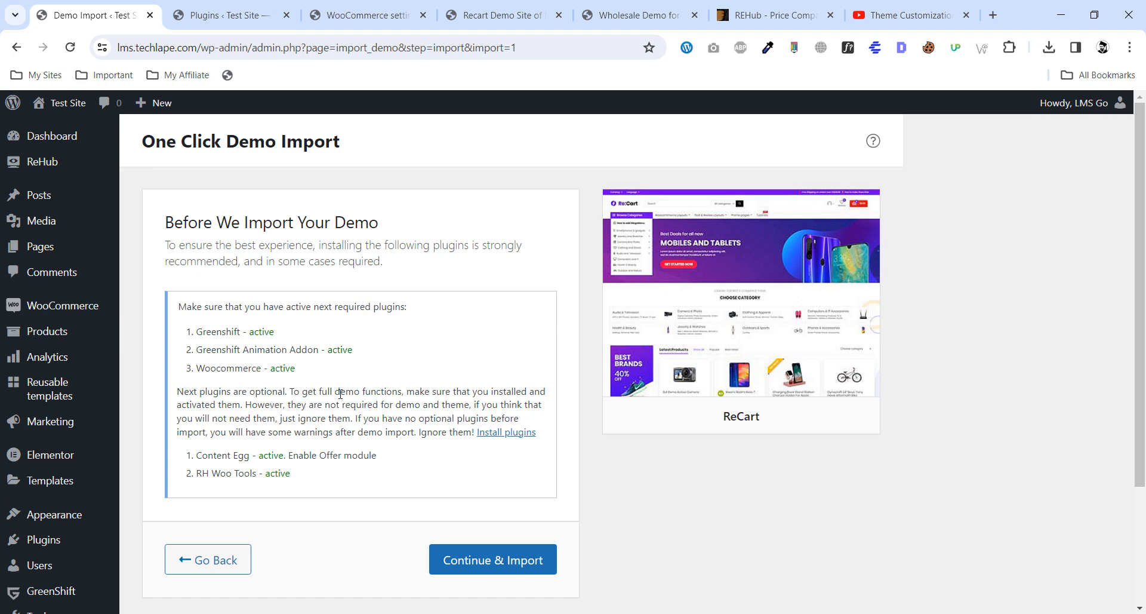
scroll(412, 394, "down", 3)
left_click(499, 408)
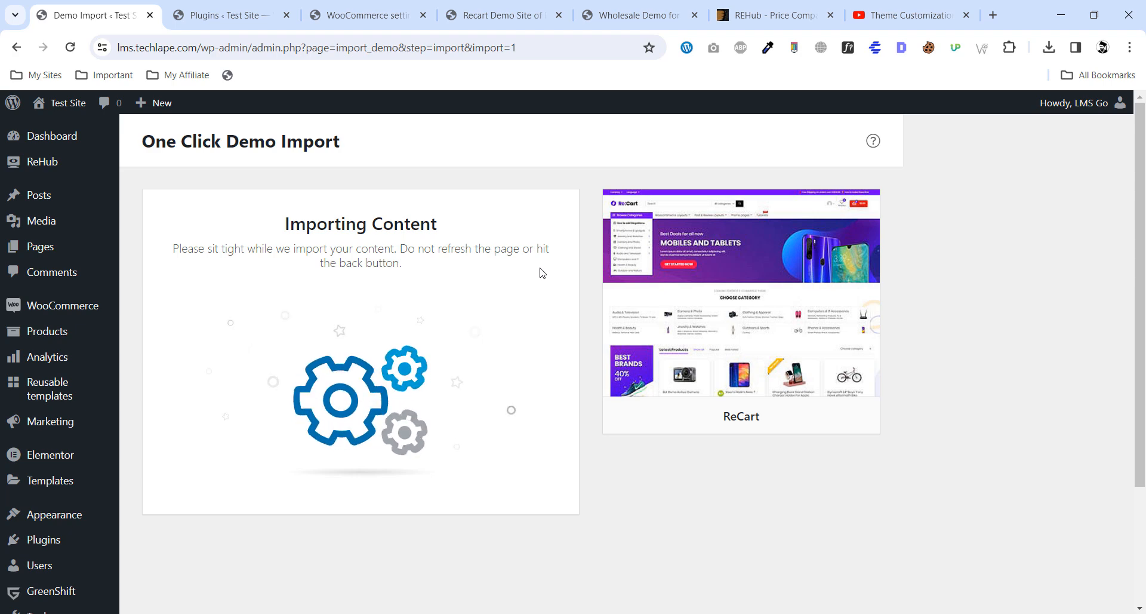
Read the progress notice on the Demo Import page while the ReCart content imports.
scroll(533, 423, "down", 3)
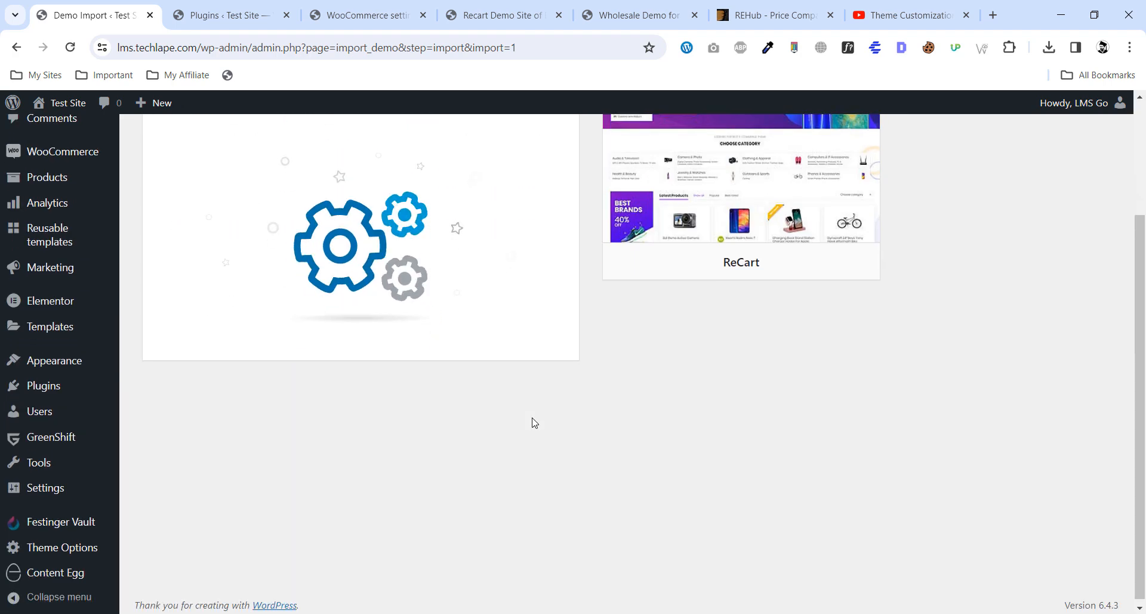
scroll(534, 422, "up", 3)
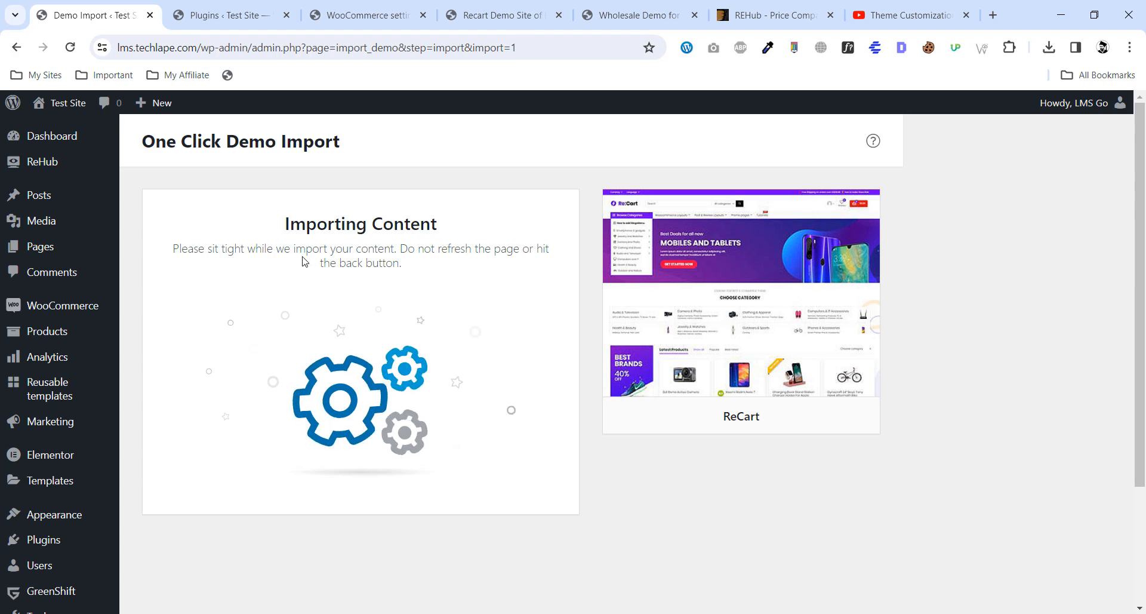
left_click_drag(277, 242, 525, 263)
left_click(378, 252)
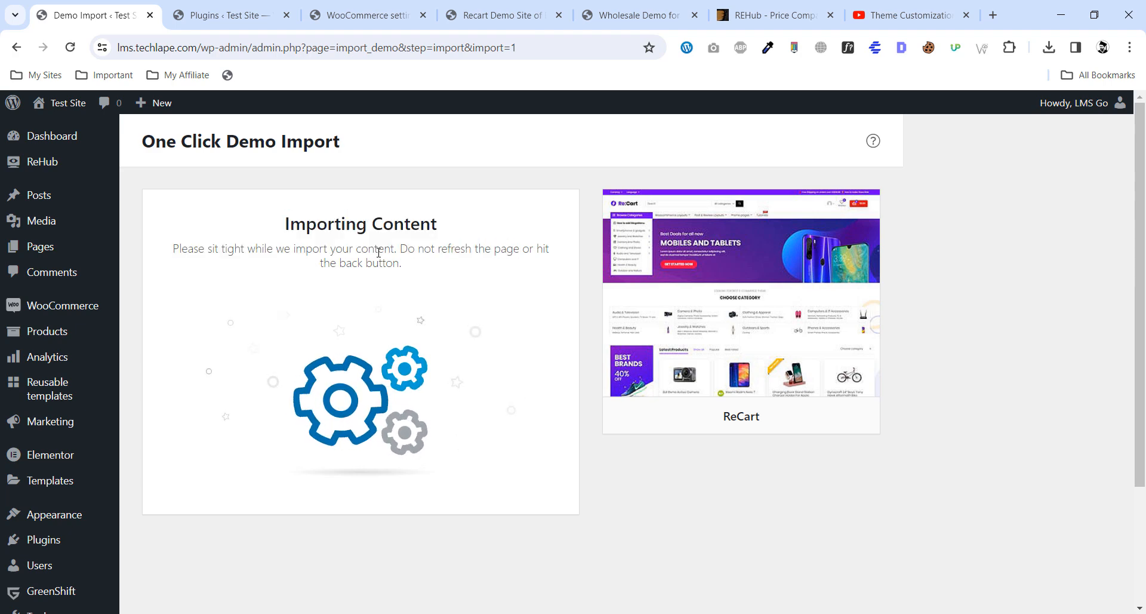
left_click_drag(410, 273, 286, 222)
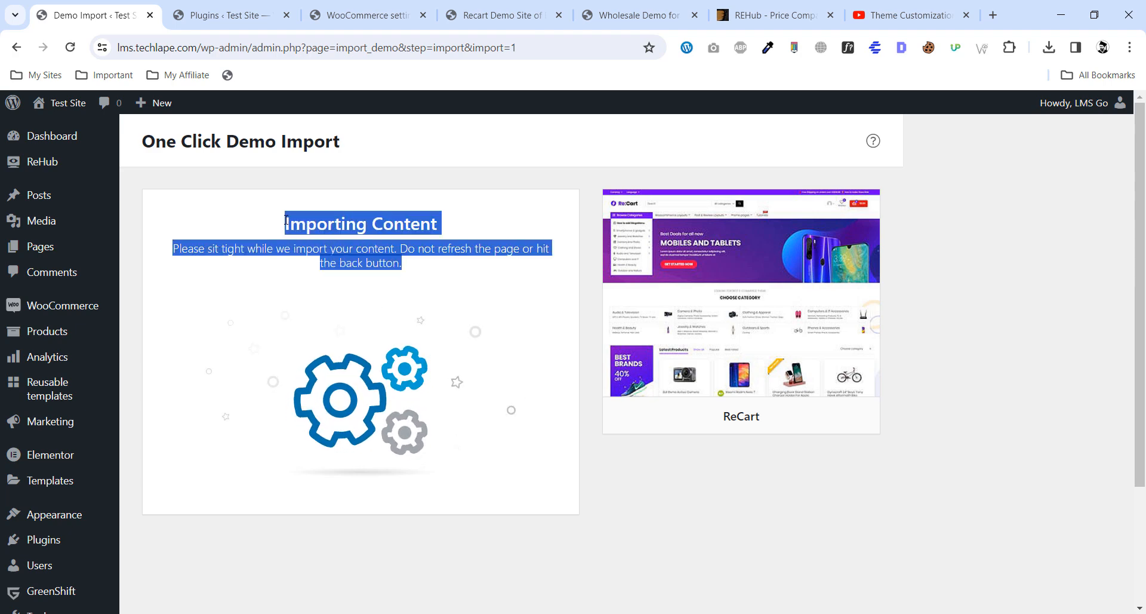
left_click(344, 232)
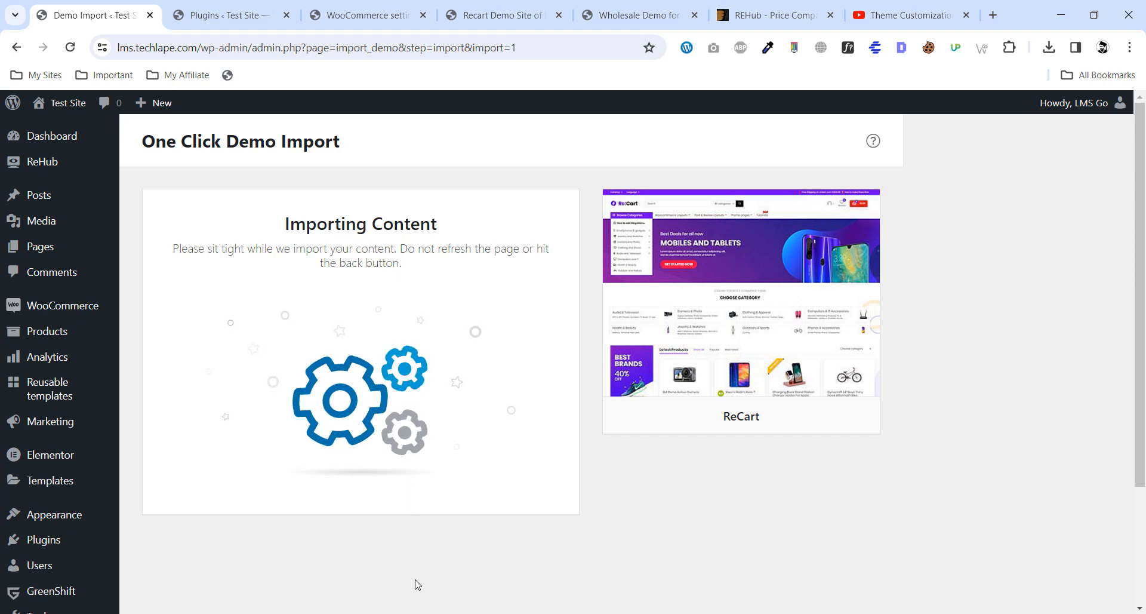
left_click(436, 613)
left_click(509, 444)
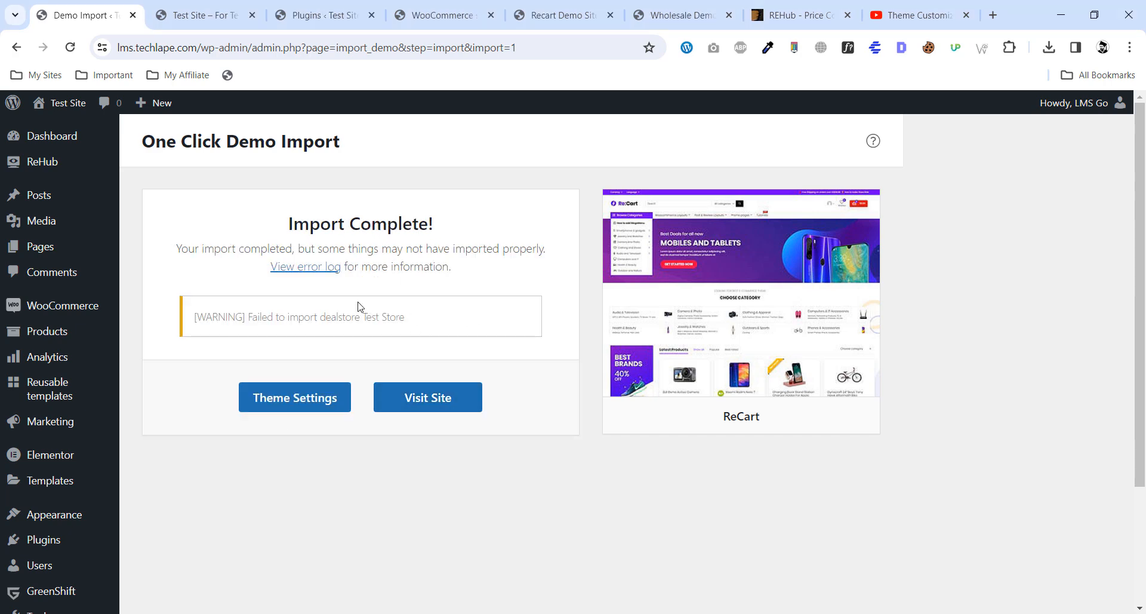
Read the ReCart import result and its warning on the Demo Import page.
left_click_drag(278, 316, 440, 313)
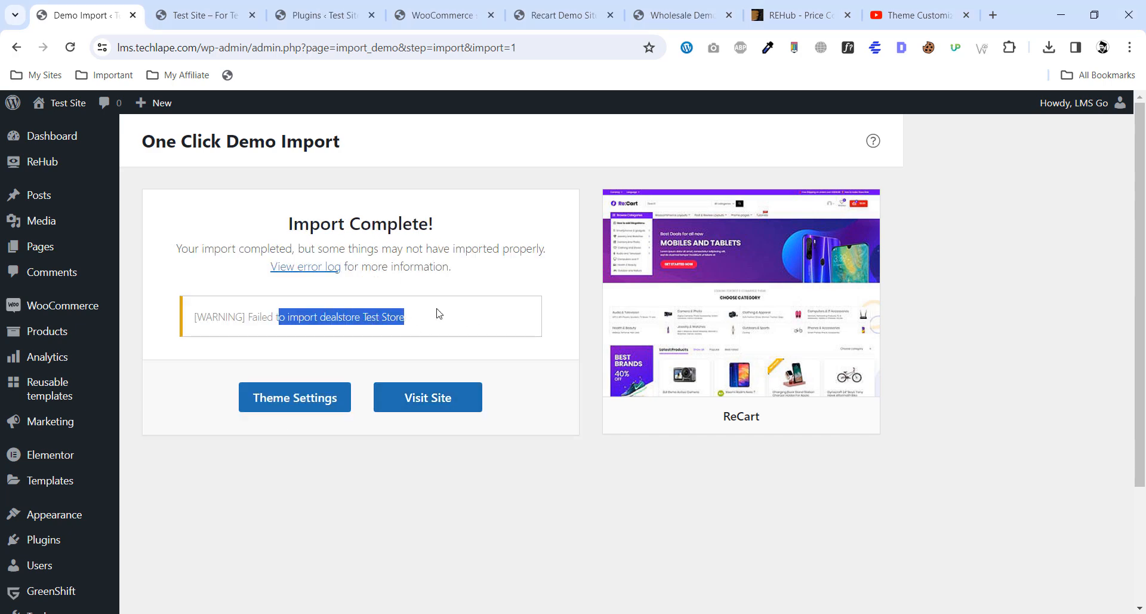
left_click(334, 239)
mouse_move(335, 319)
left_mouse_down()
mouse_move(400, 319)
mouse_move(320, 319)
left_mouse_up()
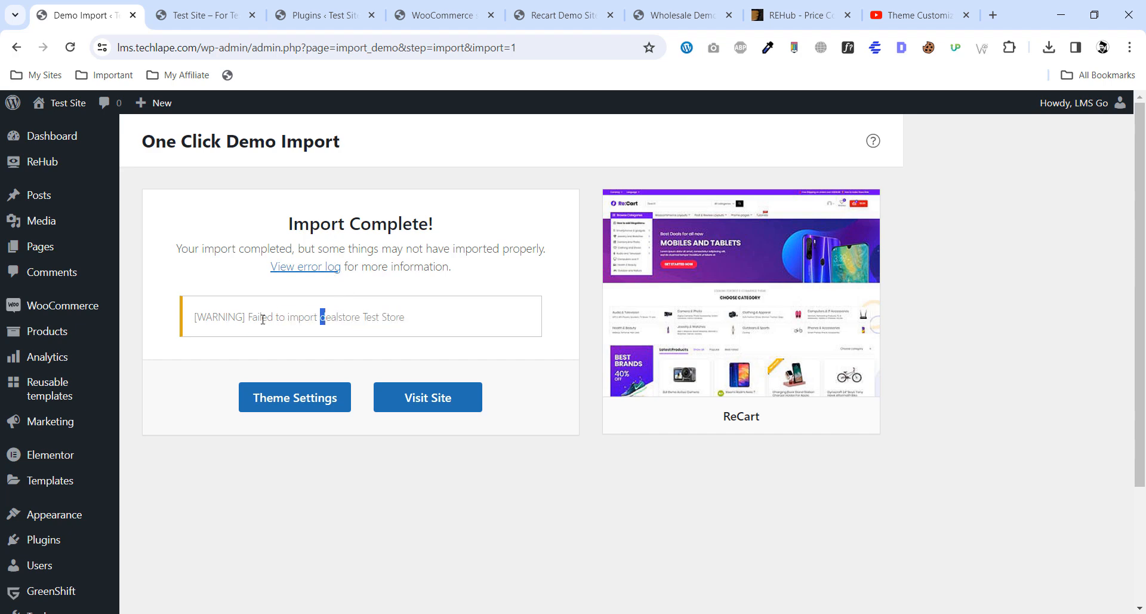
left_click(388, 305)
left_click_drag(352, 223, 404, 224)
left_click(404, 224)
Reload the test site's front end and look through the whole imported ReCart homepage.
left_click(205, 5)
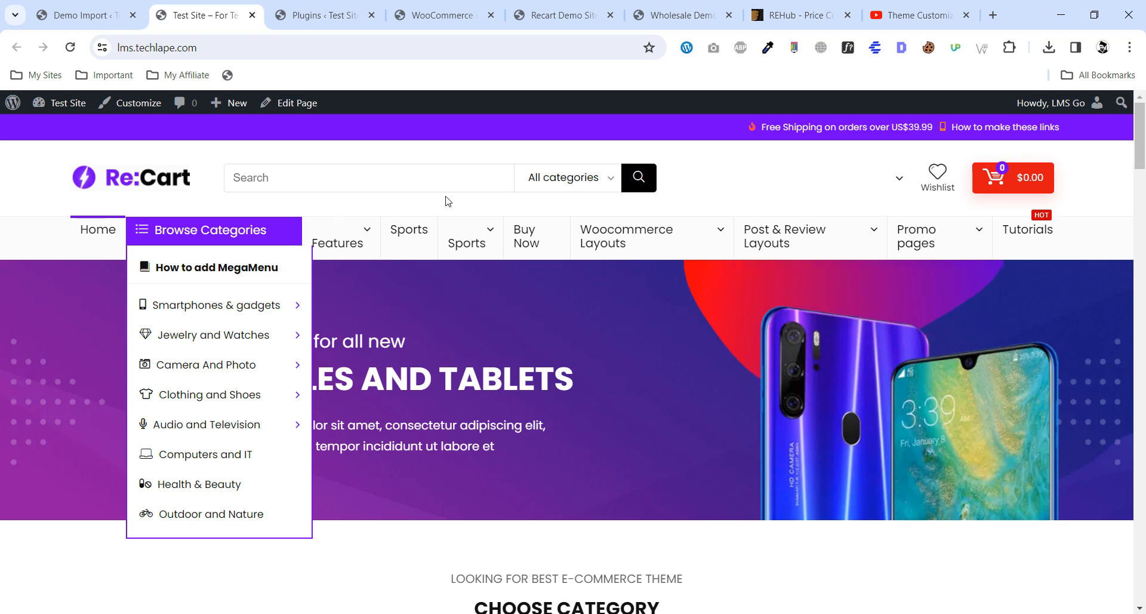
left_click(70, 47)
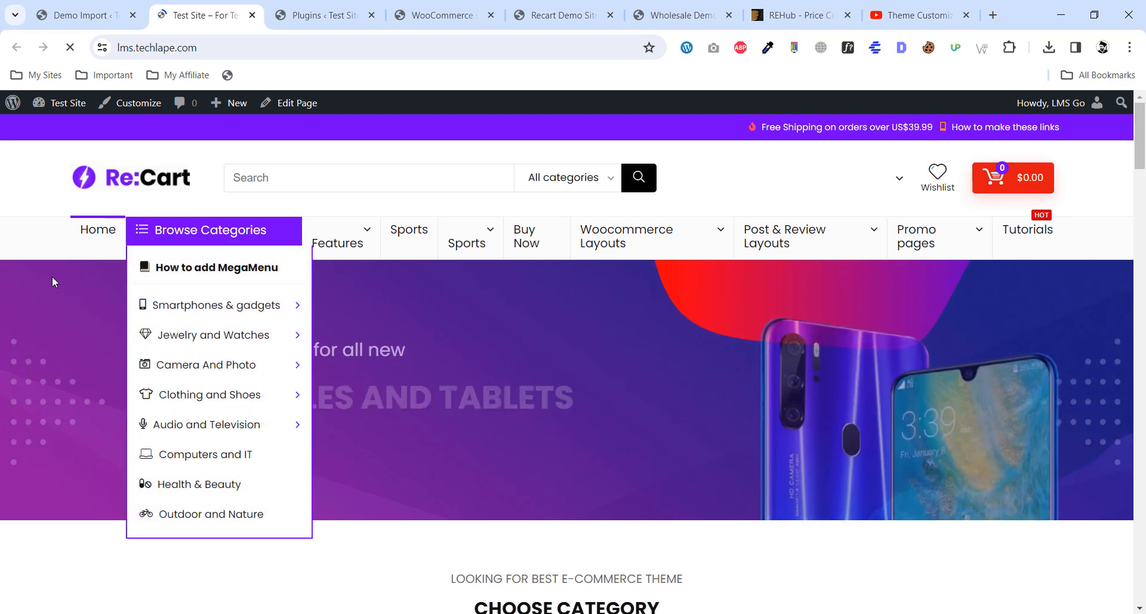
scroll(52, 276, "down", 1)
scroll(52, 276, "down", 5)
scroll(52, 276, "up", 7)
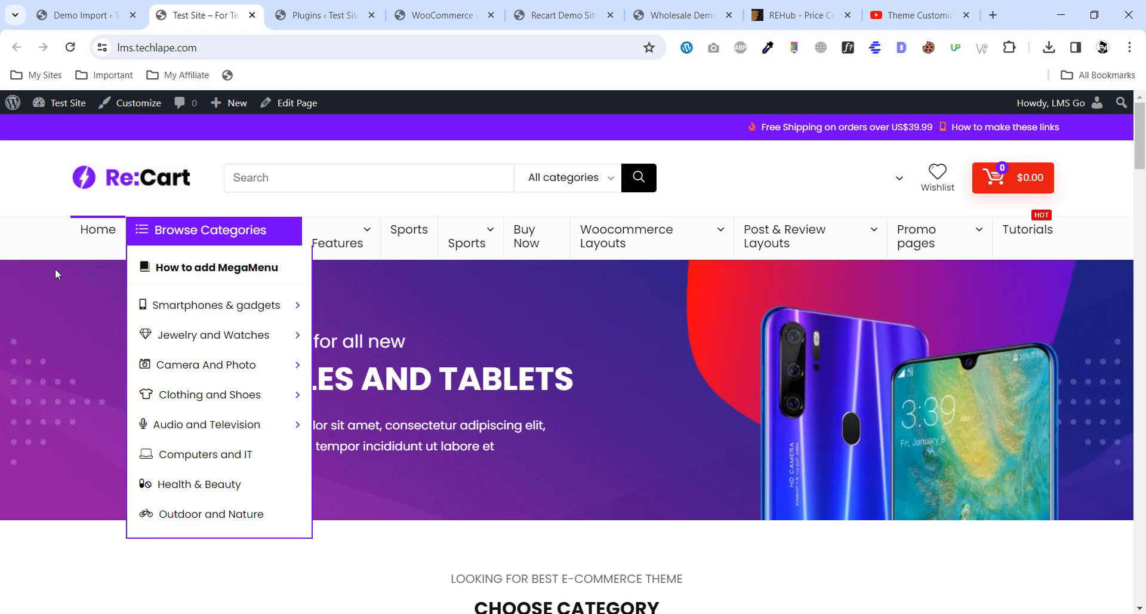
scroll(55, 270, "down", 20)
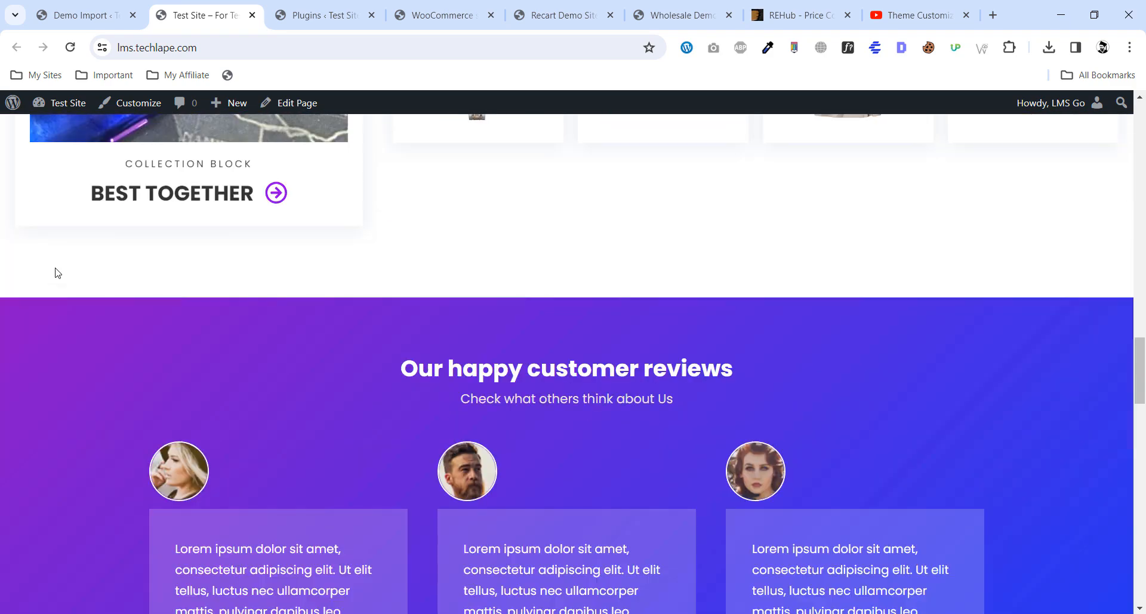
scroll(57, 270, "down", 15)
scroll(57, 269, "up", 16)
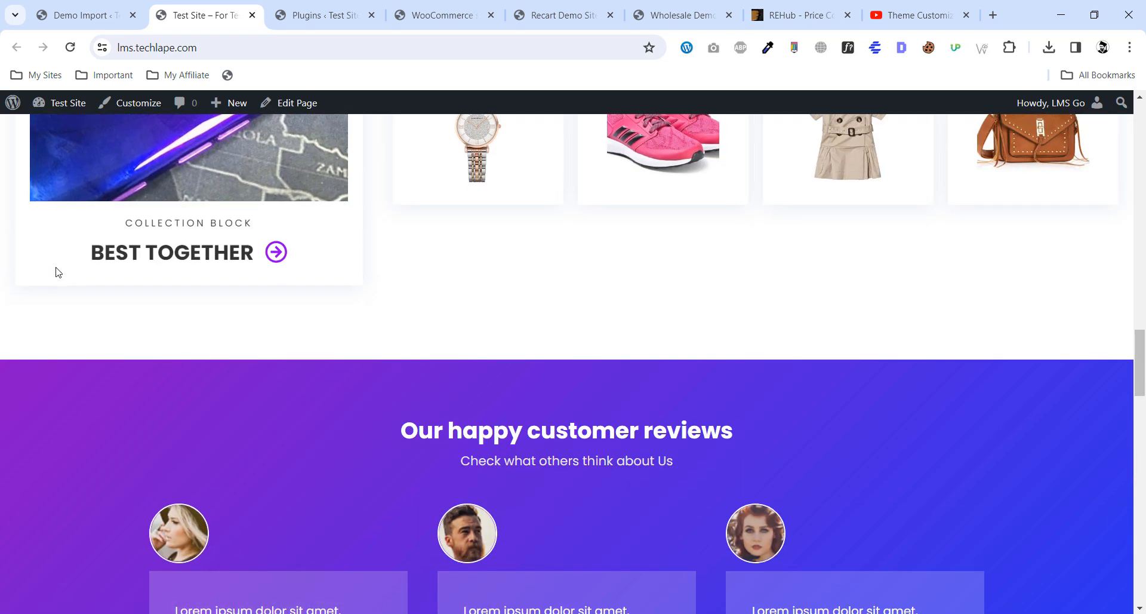
scroll(56, 264, "up", 15)
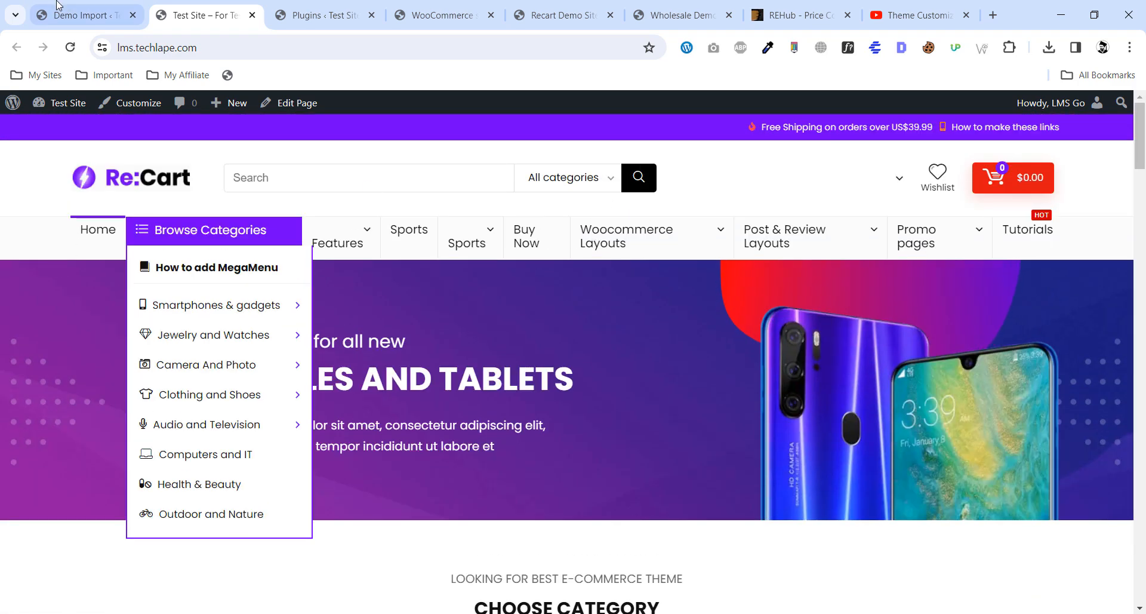
Open the Menus editor in the site's admin area and look through the Footer Links menu.
left_click(57, 6)
scroll(35, 328, "down", 4)
mouse_move(127, 377)
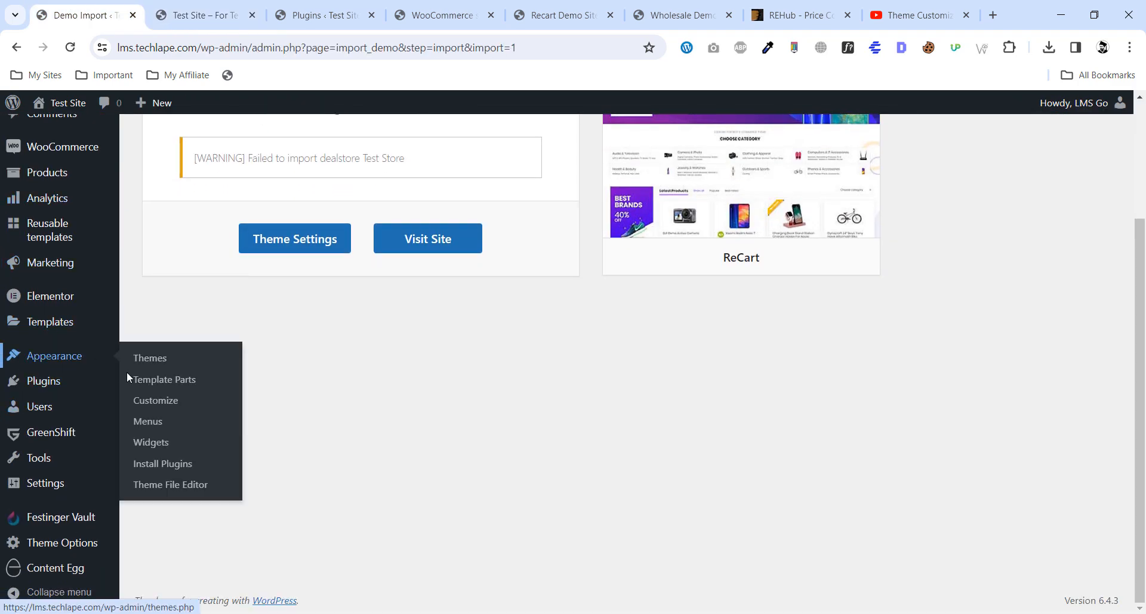
left_click(149, 421)
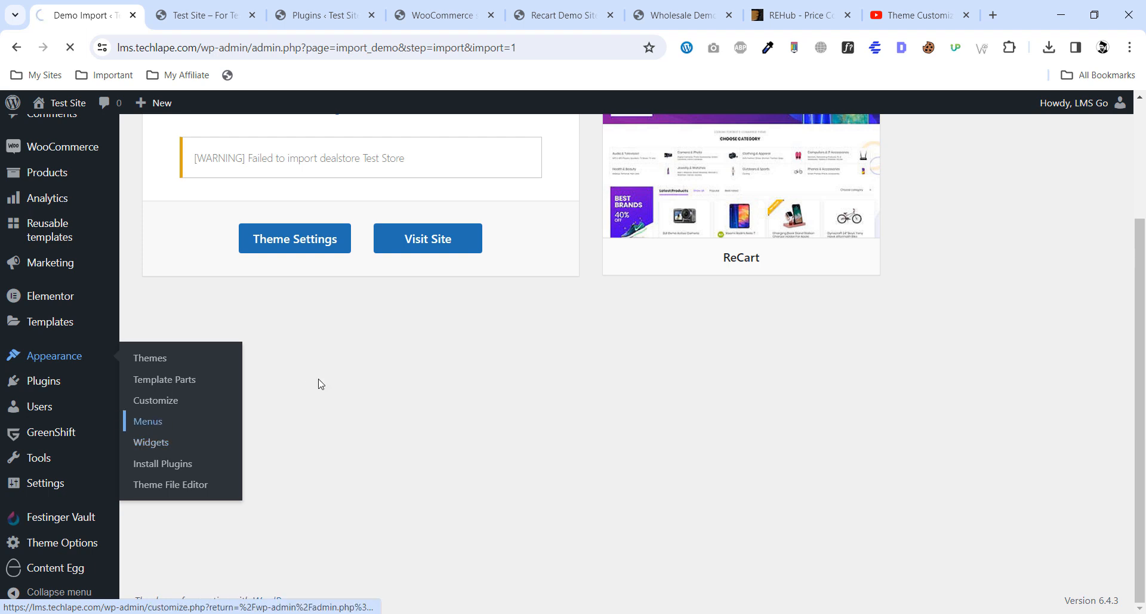
left_click(210, 13)
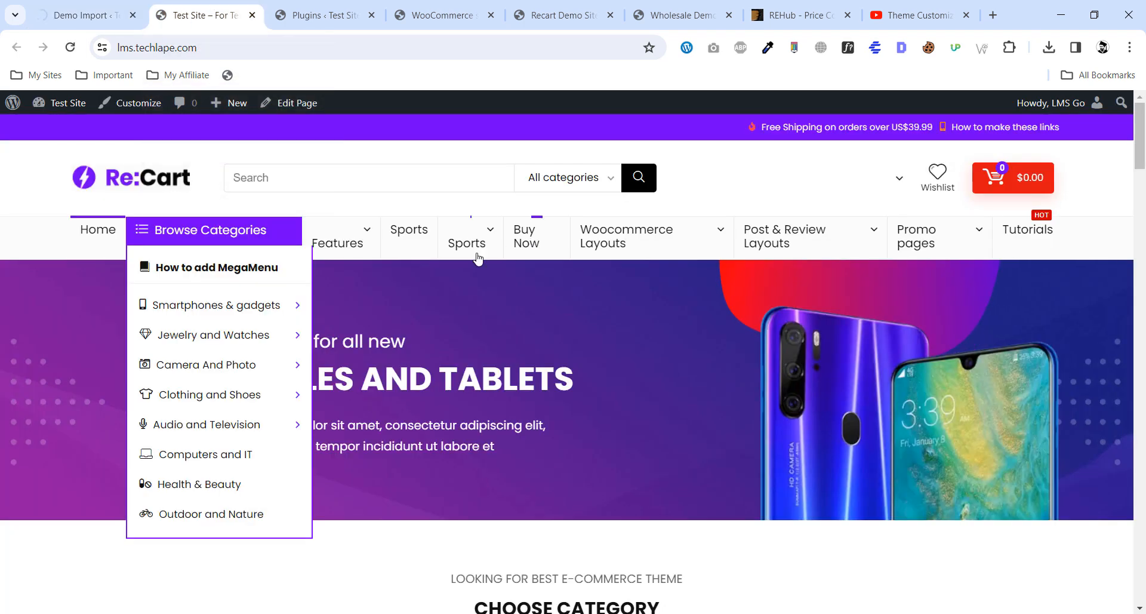
left_click(74, 14)
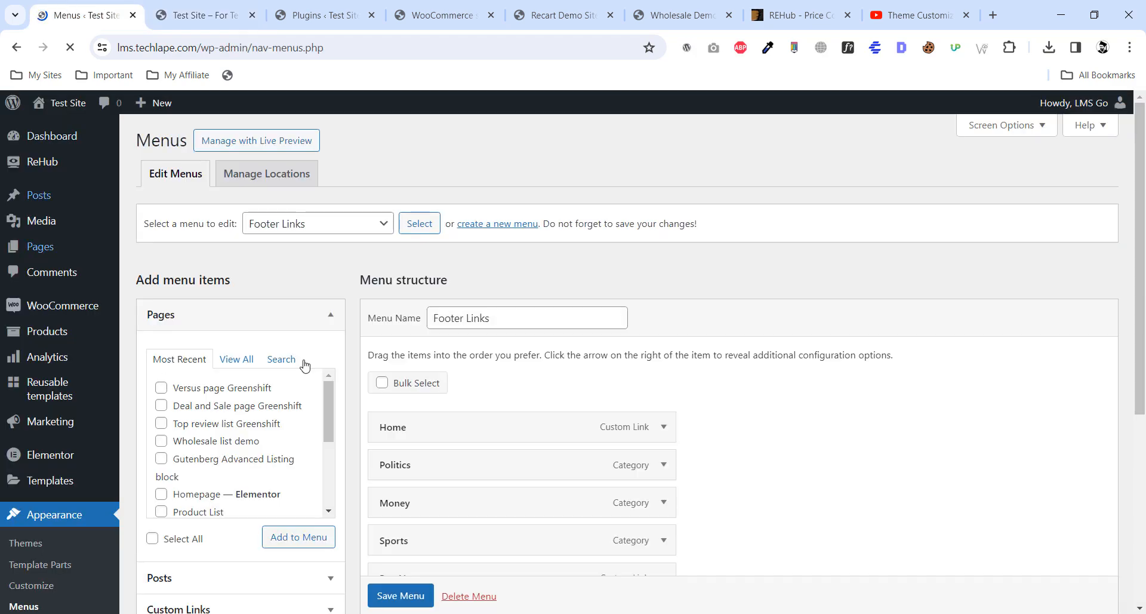
scroll(711, 351, "down", 5)
scroll(711, 352, "up", 5)
scroll(711, 352, "down", 1)
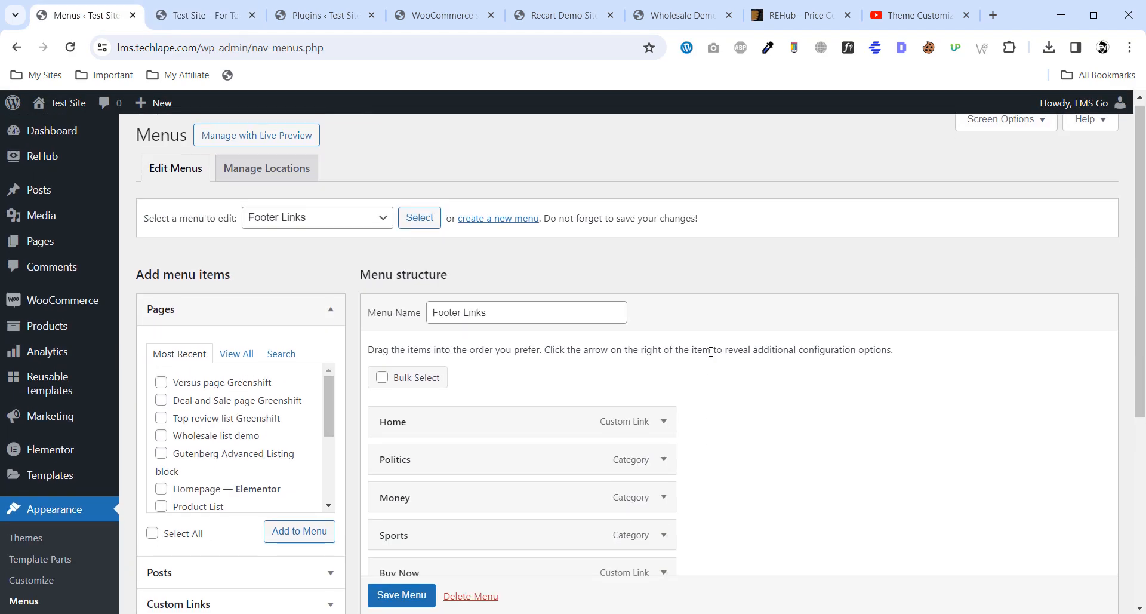
scroll(711, 351, "down", 5)
scroll(545, 309, "up", 6)
Load the Main Menu (Primary Menu) in the menu editor.
left_click(382, 223)
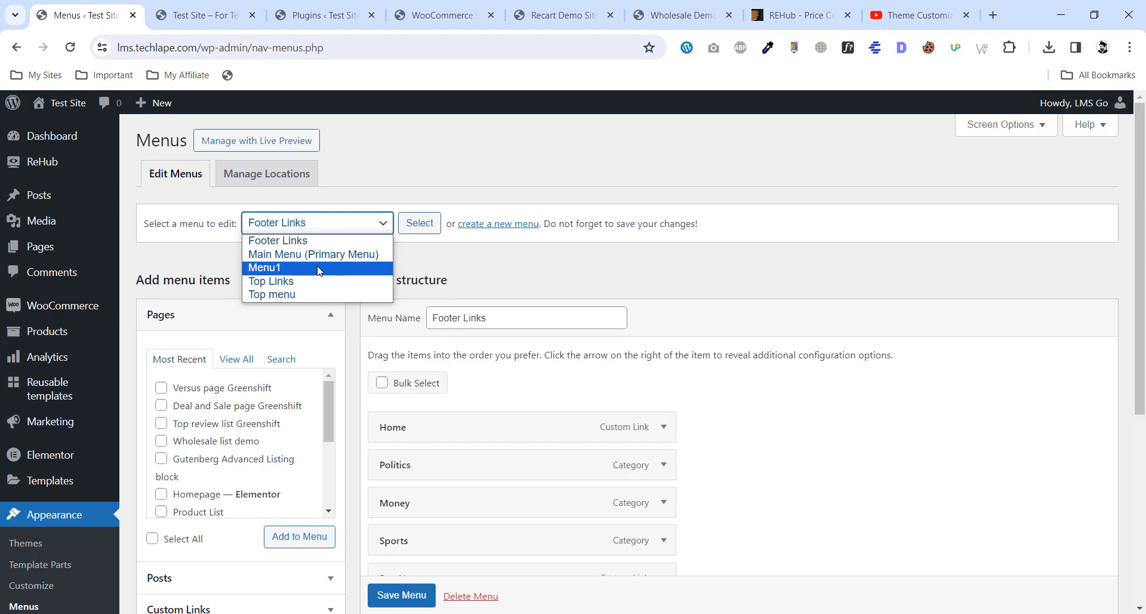
left_click(317, 254)
left_click(420, 223)
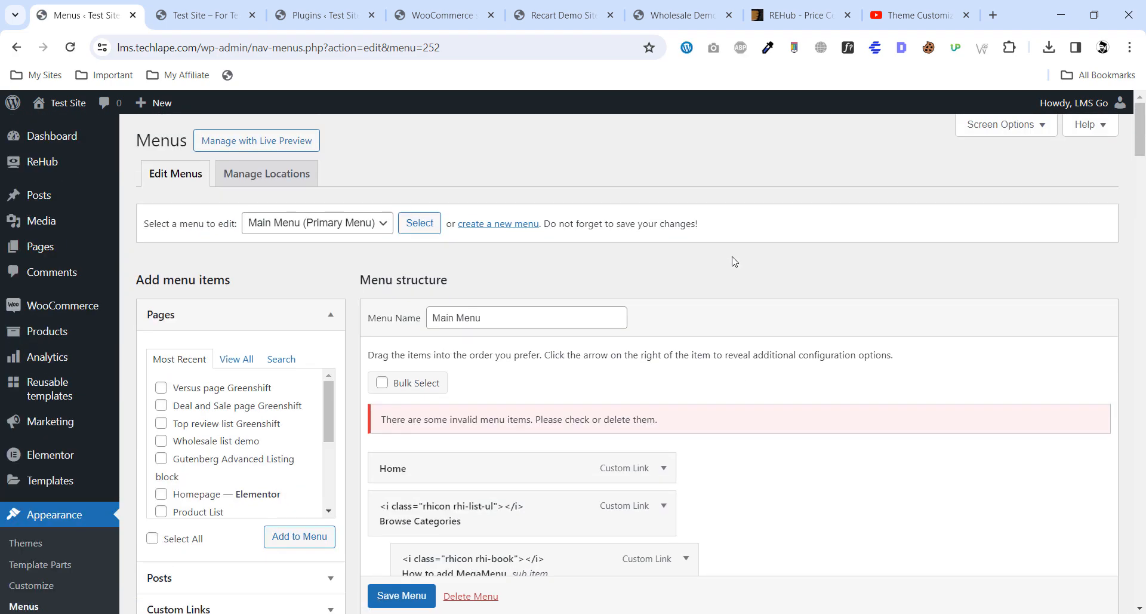
Load Menu1 in the menu editor, assign it to the Primary Menu display location and save it.
left_click(269, 237)
left_click(281, 266)
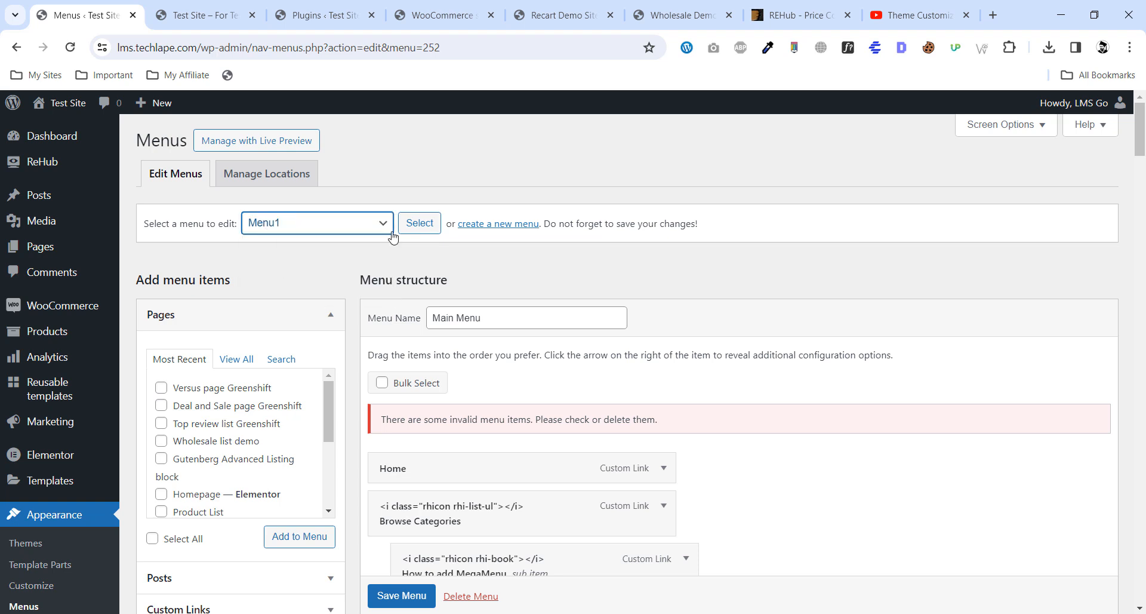
left_click(415, 228)
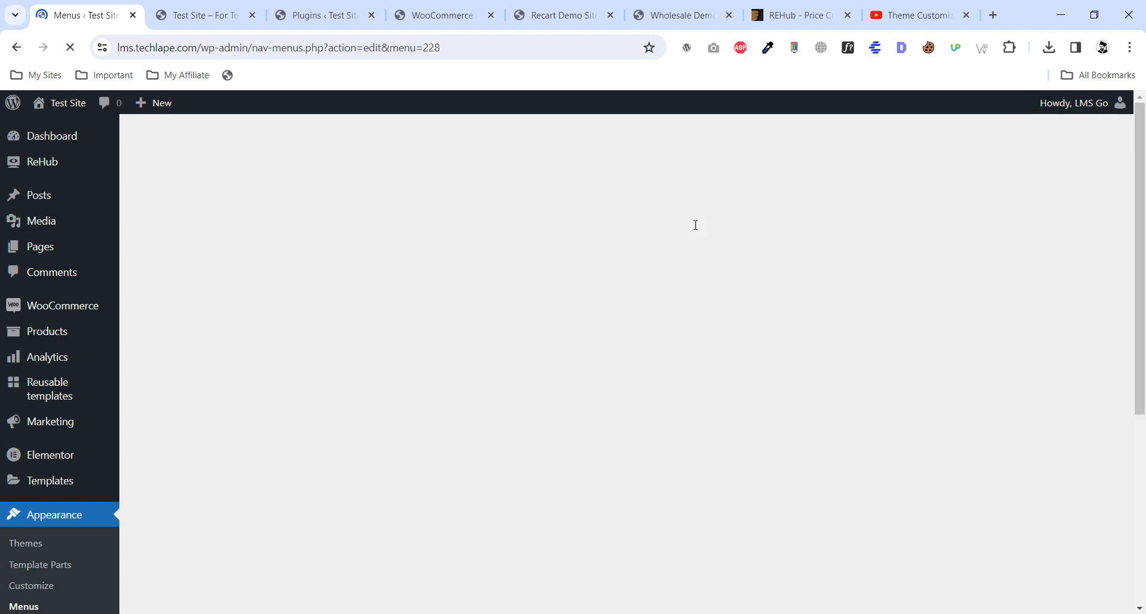
scroll(696, 225, "down", 5)
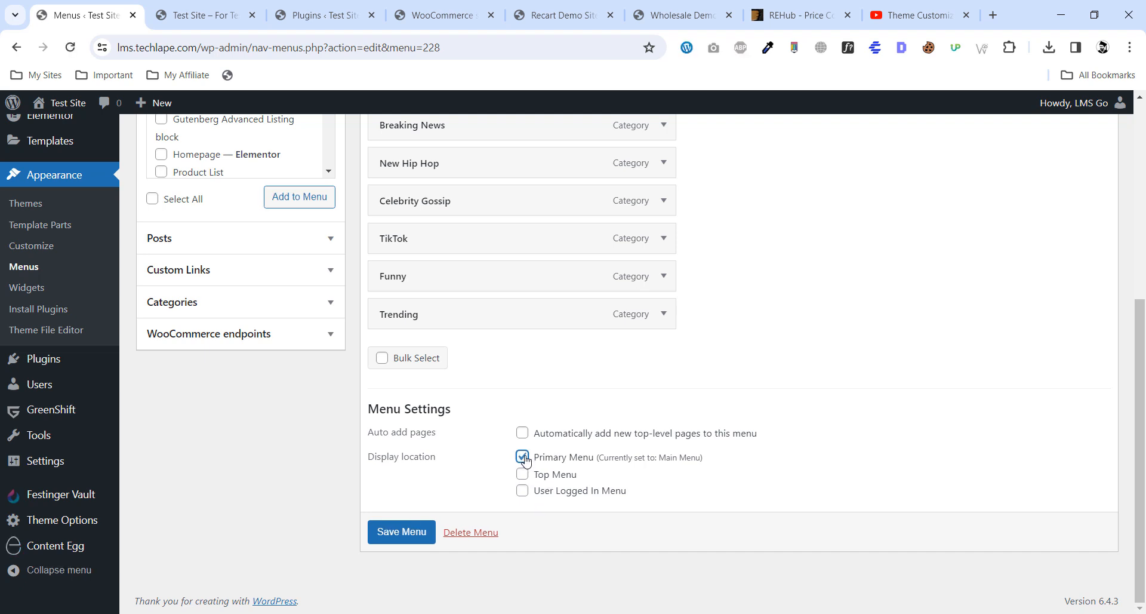
left_click(406, 528)
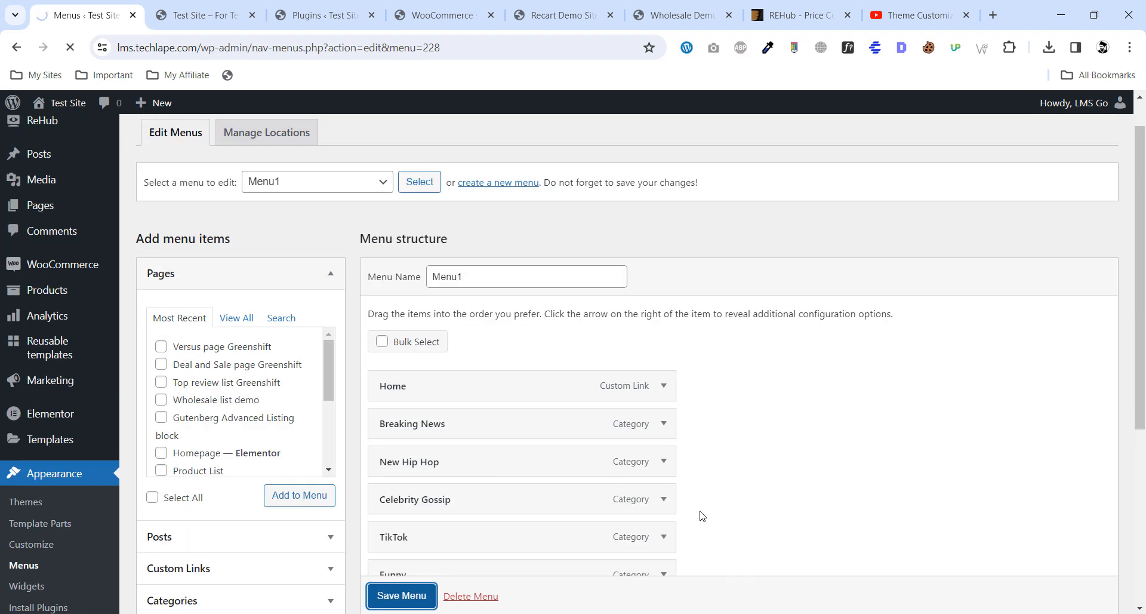
scroll(508, 257, "down", 2)
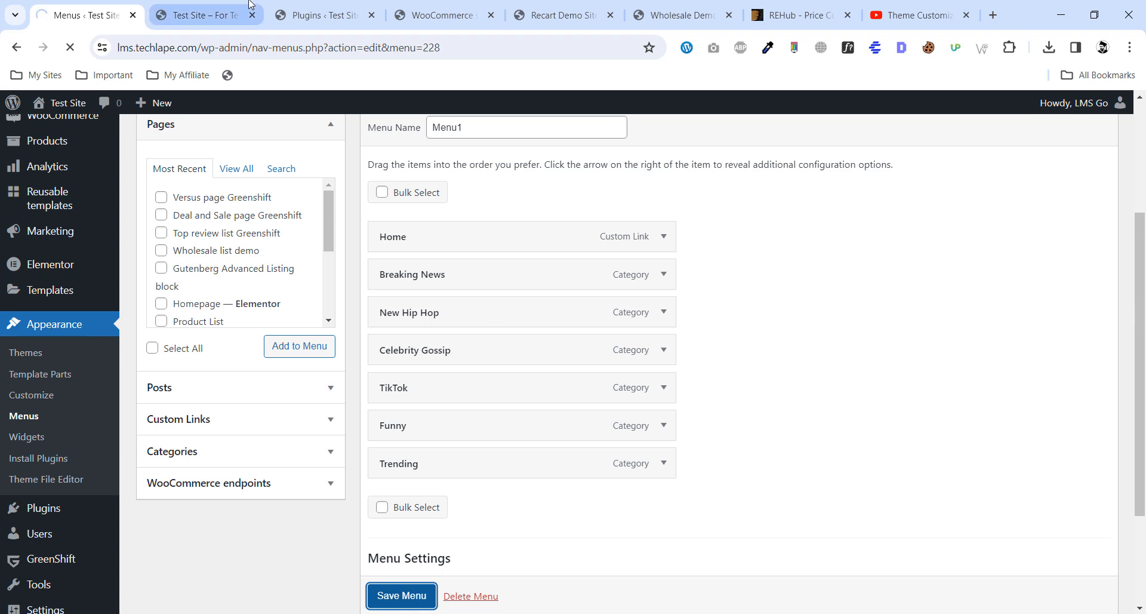
Examine the test site's homepage with its new navigation menu, from the header through the page sections and back.
left_click(217, 4)
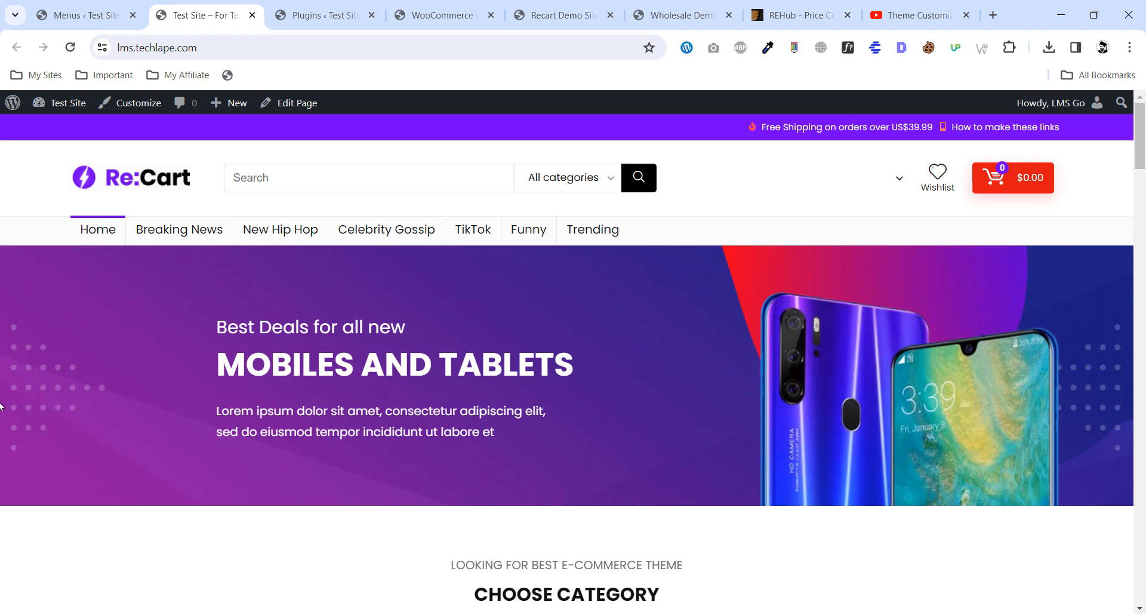
scroll(26, 340, "down", 10)
scroll(27, 335, "up", 15)
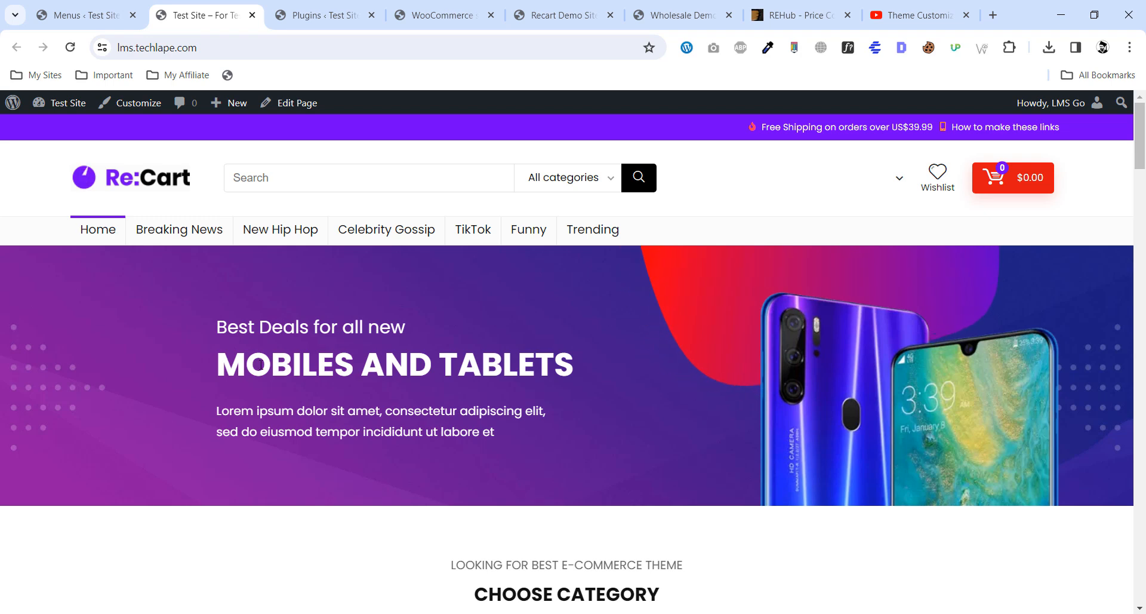
scroll(431, 261, "down", 4)
scroll(41, 336, "down", 6)
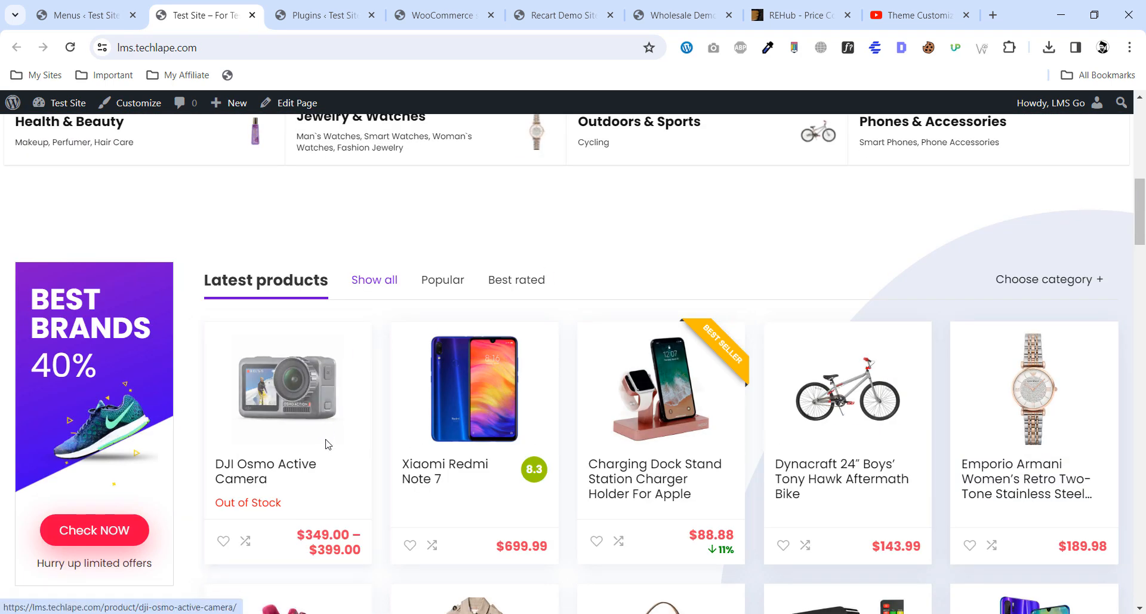
scroll(326, 444, "down", 7)
scroll(539, 391, "down", 15)
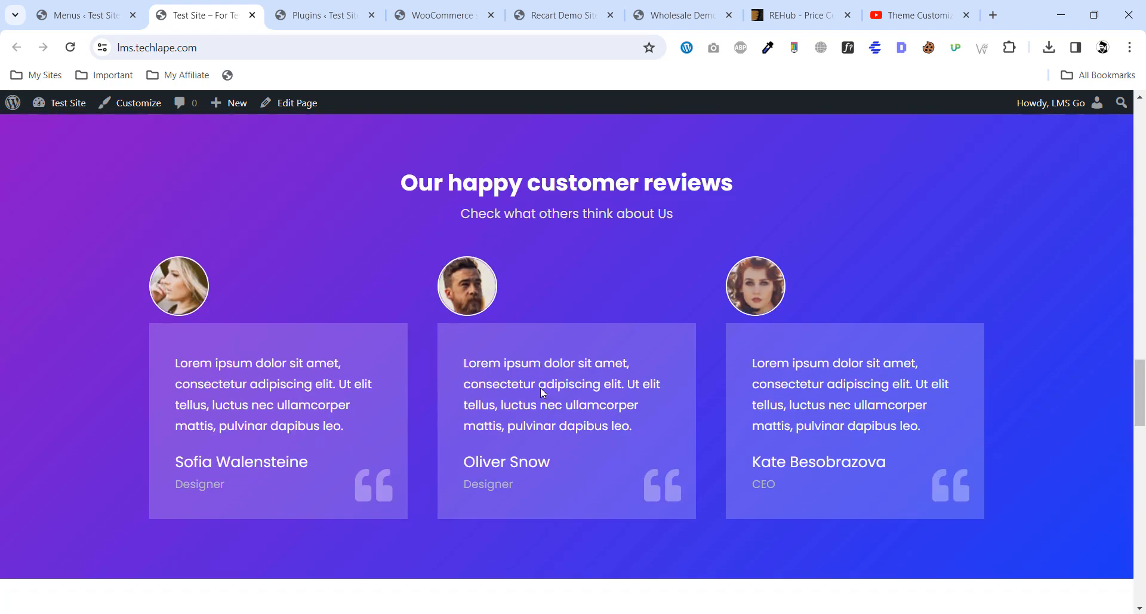
scroll(540, 391, "down", 10)
scroll(685, 396, "down", 8)
scroll(502, 408, "up", 6)
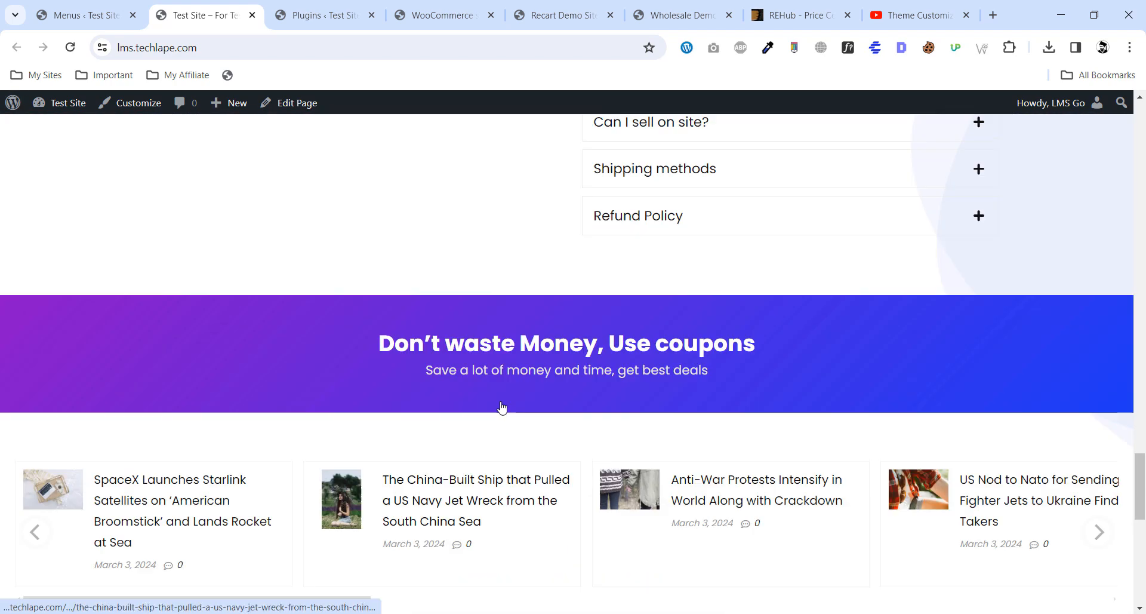
scroll(501, 407, "up", 20)
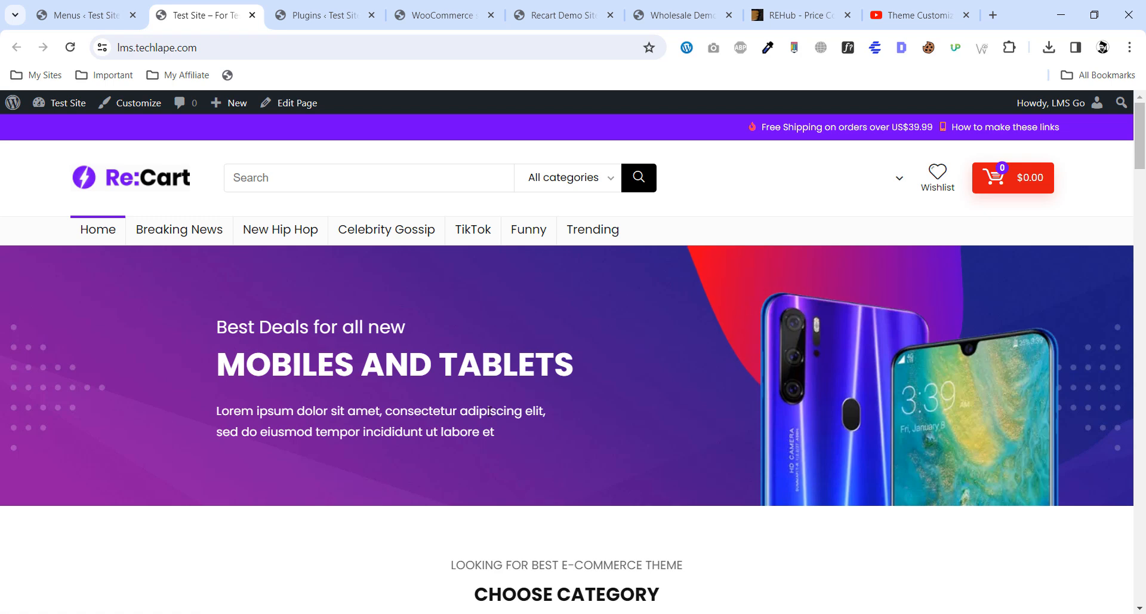
Open the list of all pages in the admin area and find the homepage entries.
left_click(86, 15)
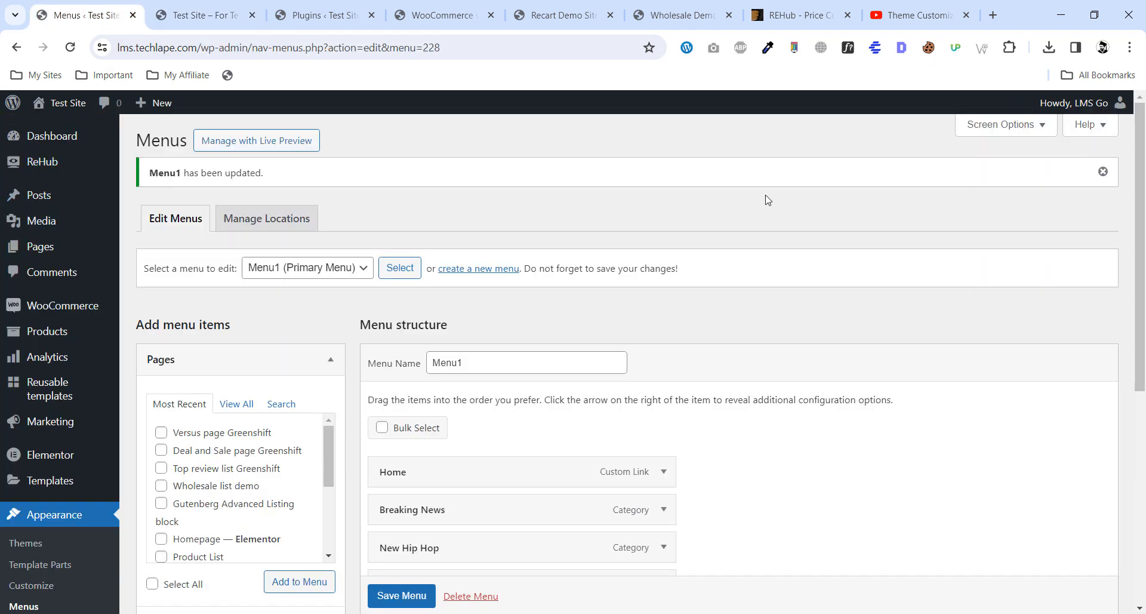
left_click(68, 255)
left_click(203, 15)
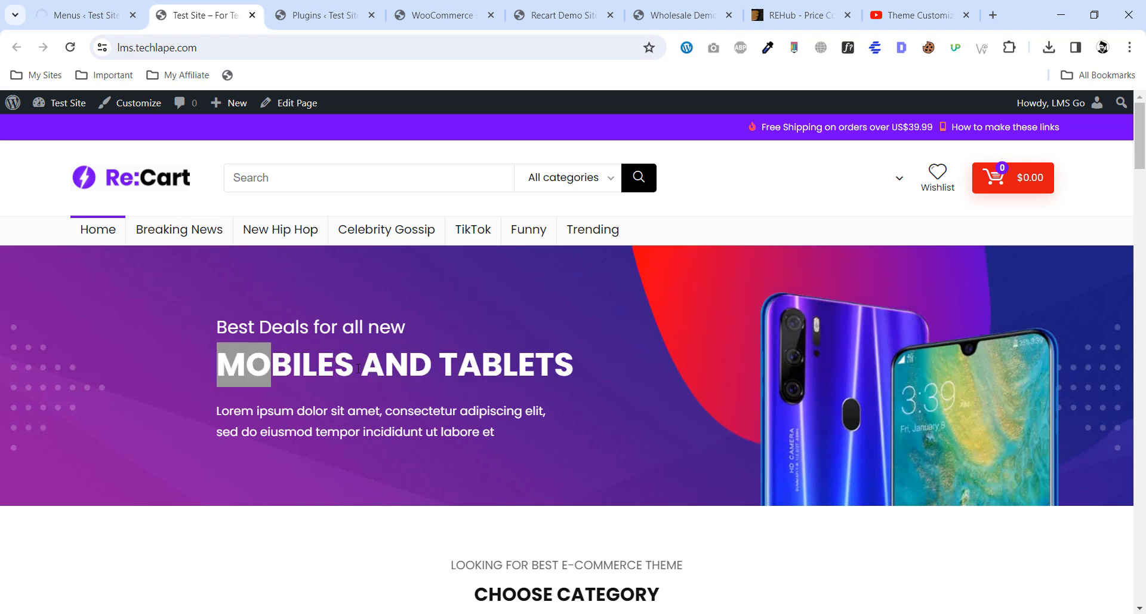
scroll(294, 315, "down", 7)
left_click(107, 3)
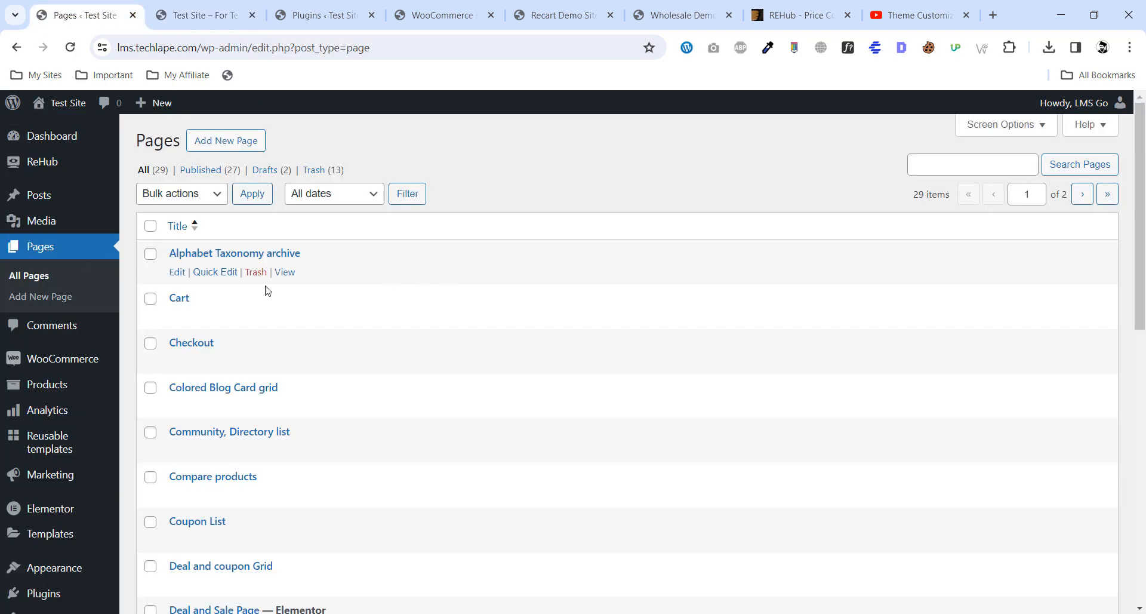
scroll(169, 386, "down", 5)
scroll(171, 386, "down", 4)
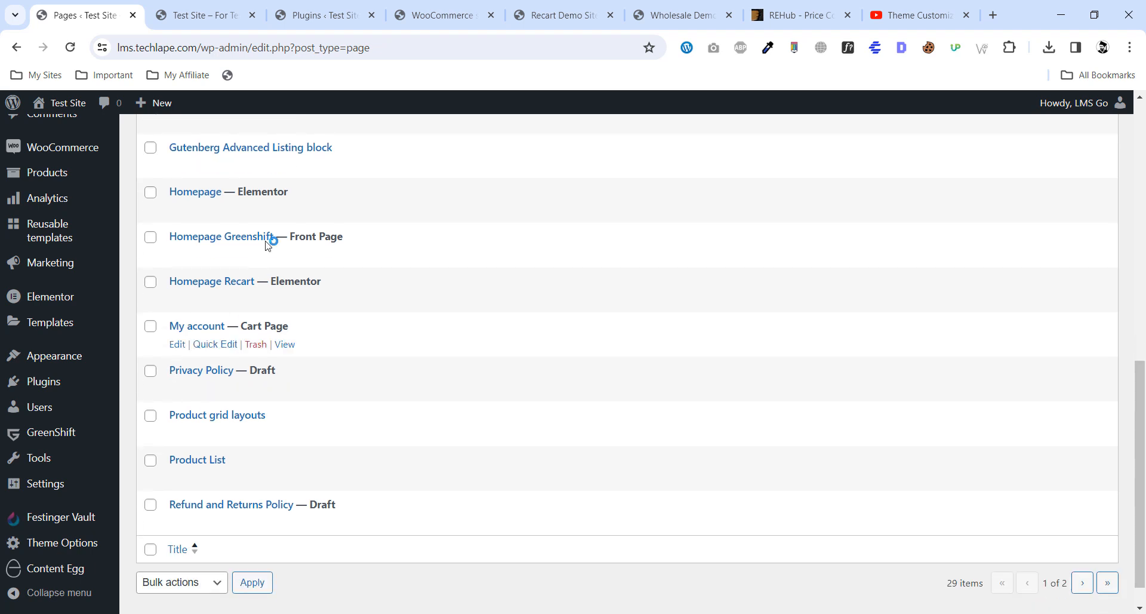
Examine the labels beside the Homepage Greenshift and Homepage Recart pages, closing any pop-up that gets in the way.
left_click_drag(294, 237, 349, 239)
left_click(316, 237)
left_click(349, 239)
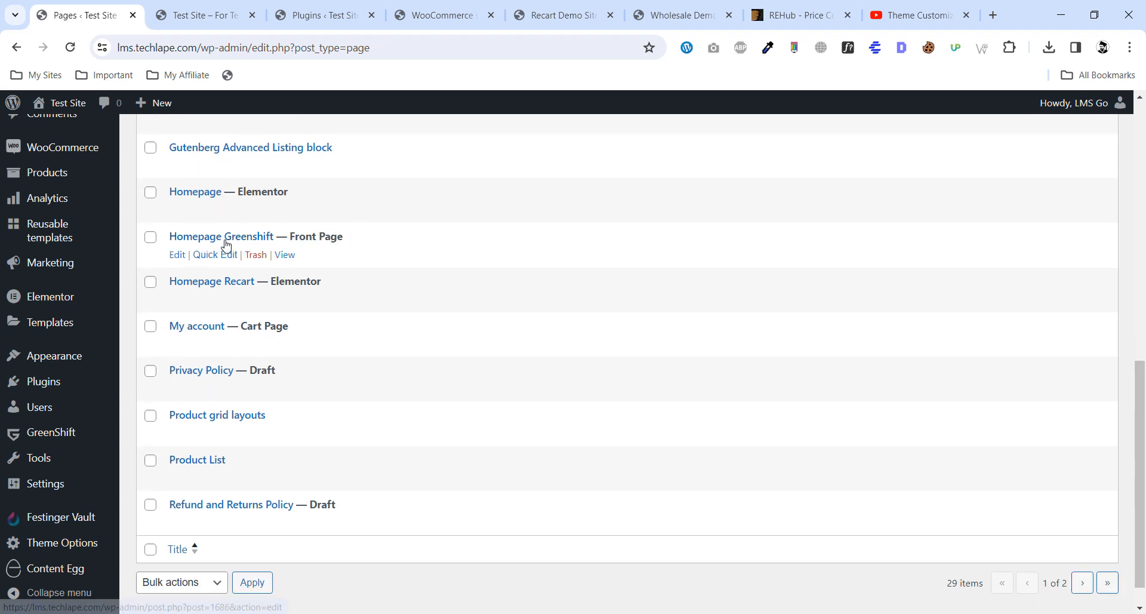
left_click_drag(289, 237, 347, 241)
left_click(299, 237)
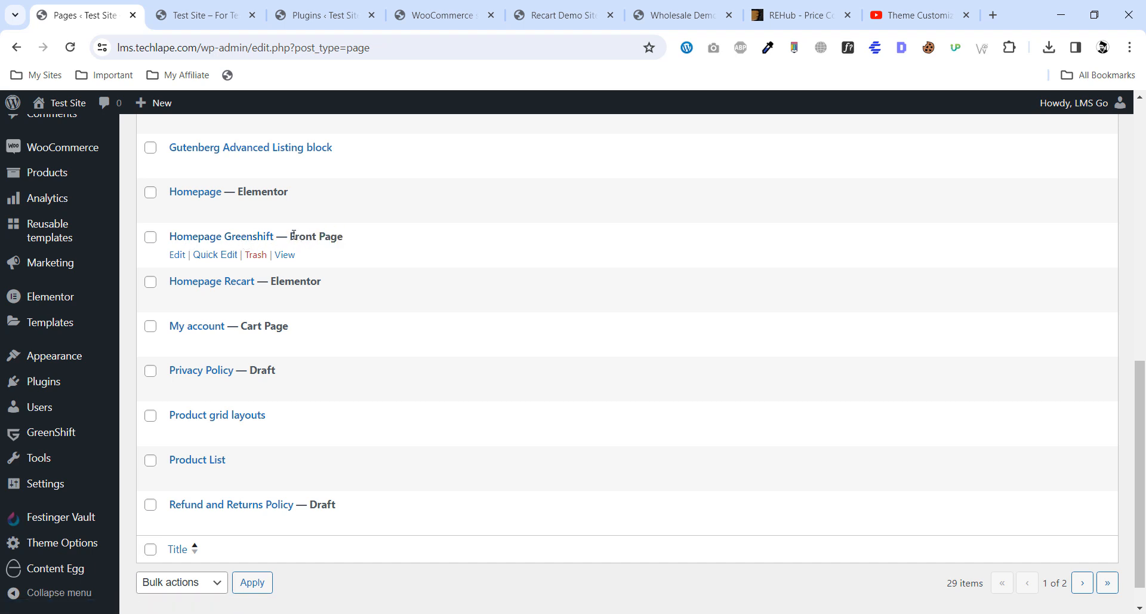
left_click(338, 236)
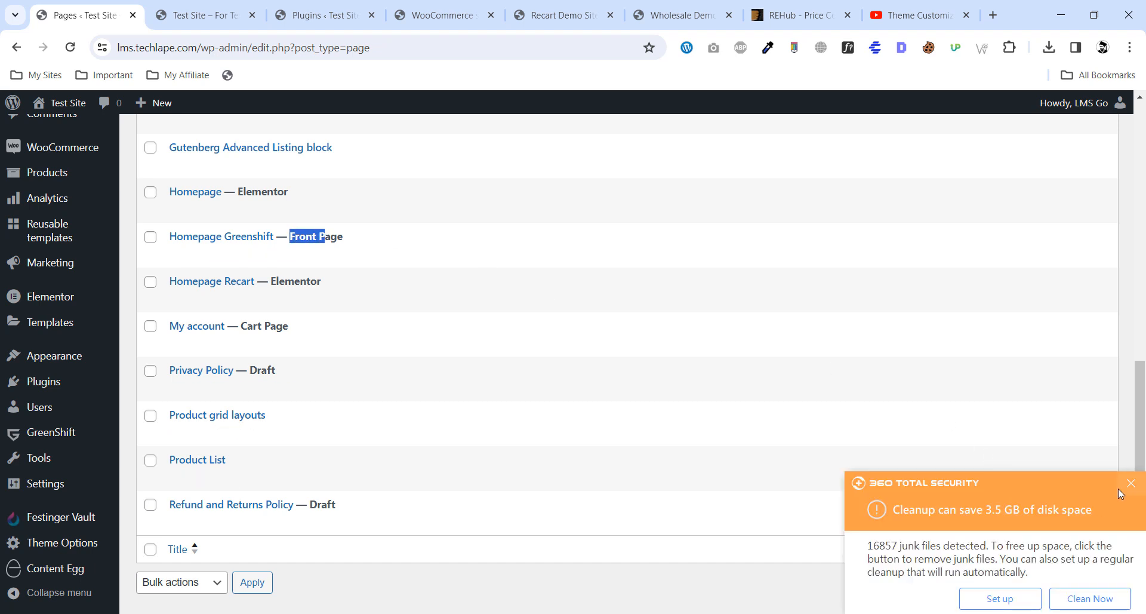
left_click(1131, 483)
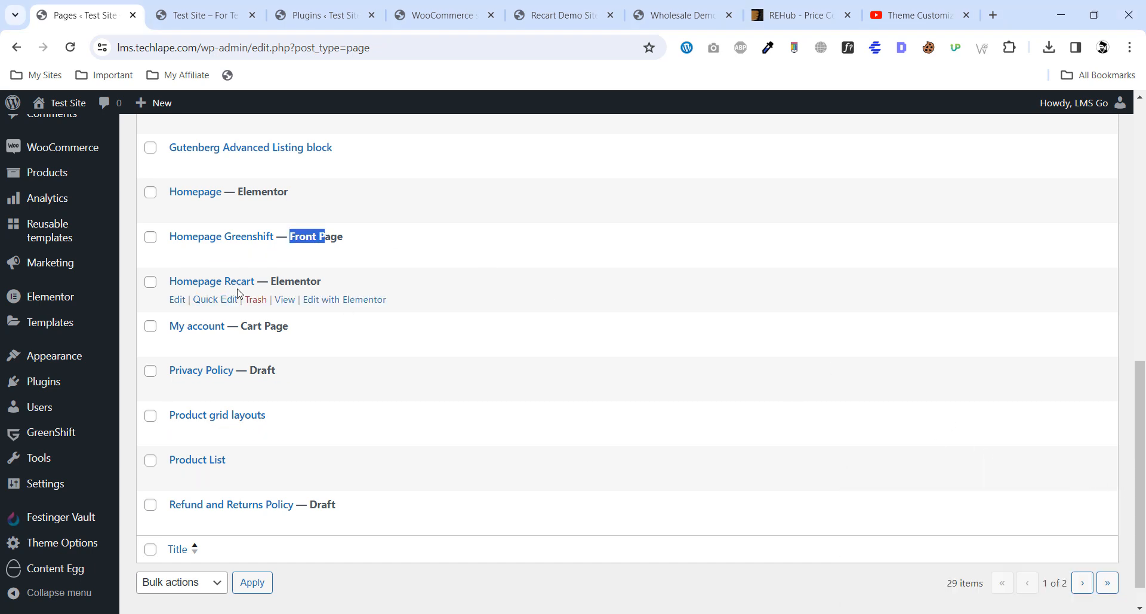
left_click(322, 232)
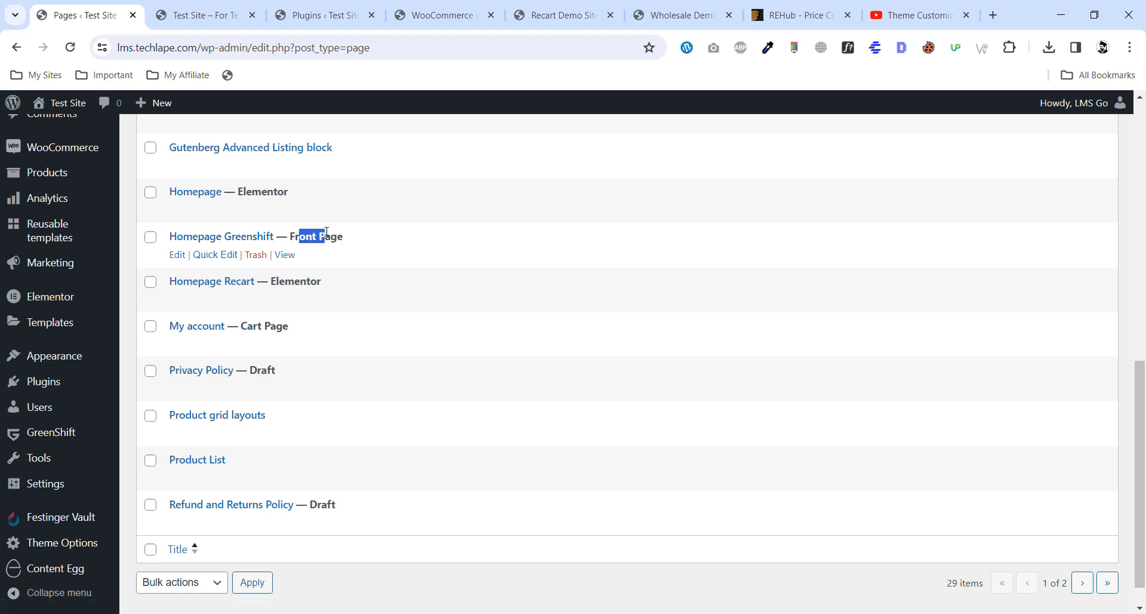
left_click_drag(273, 279, 333, 280)
left_click(413, 283)
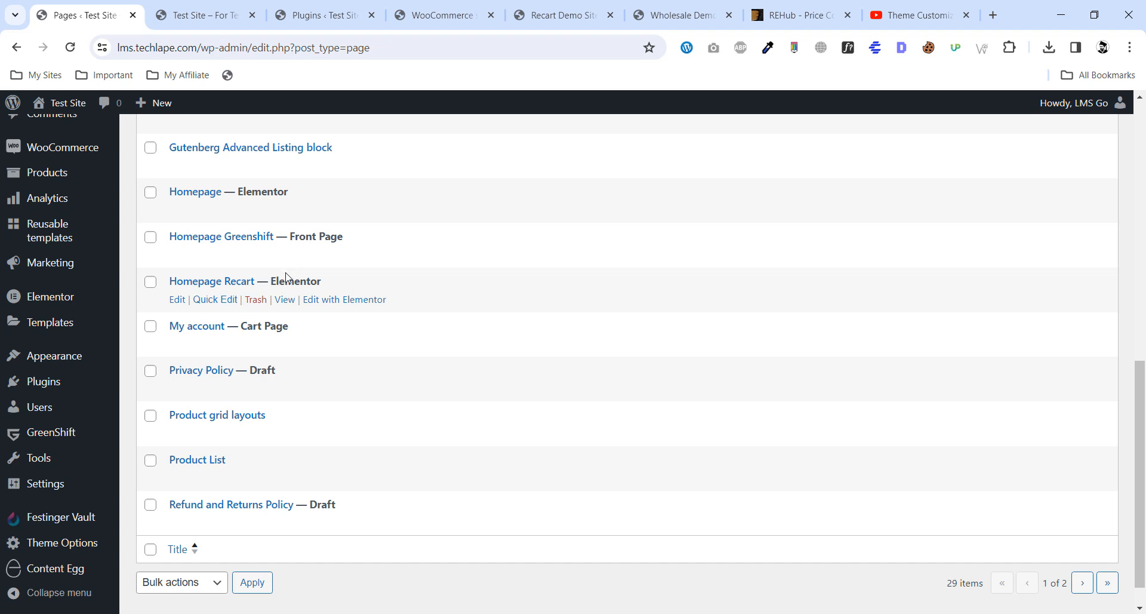
Set the static homepage to Homepage Recart in the Reading settings, save the changes and return to the site's front end.
mouse_move(52, 419)
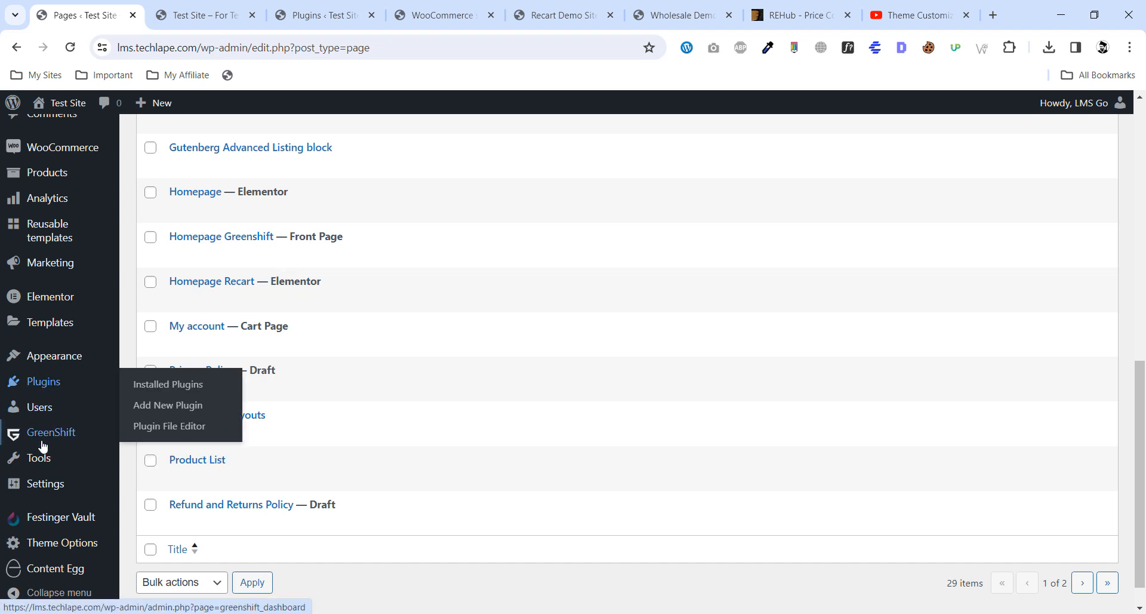
mouse_move(43, 459)
mouse_move(44, 487)
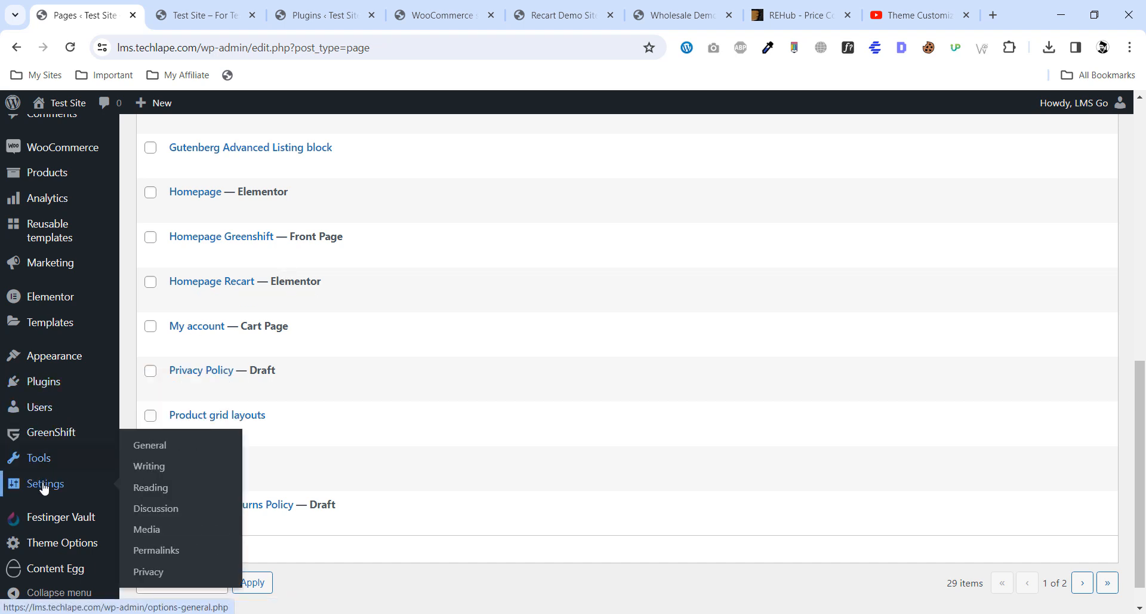
left_click(151, 488)
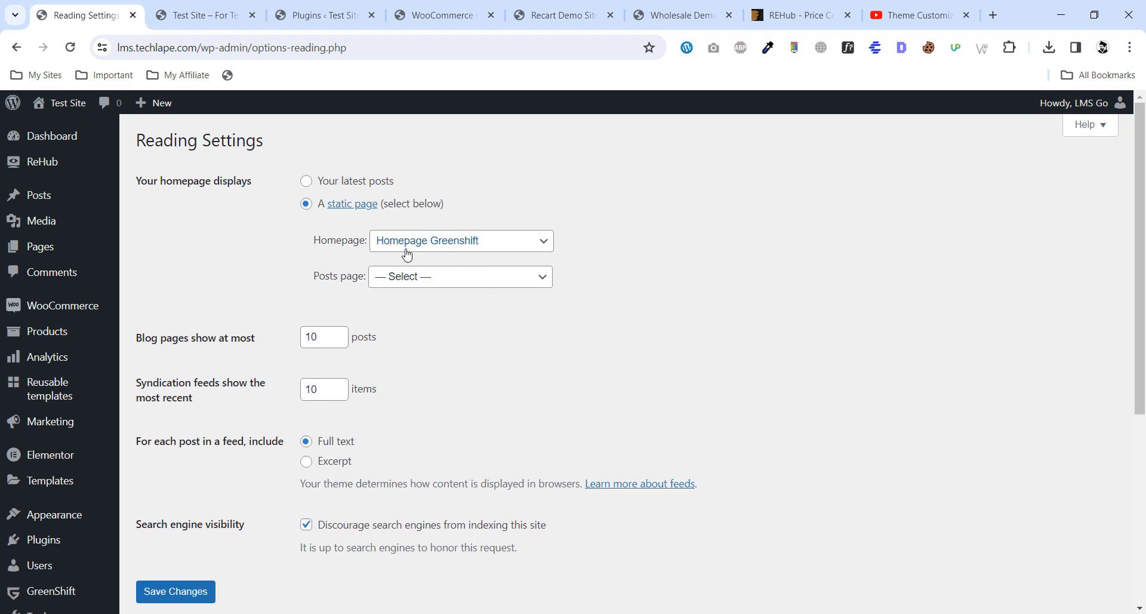
left_click(428, 246)
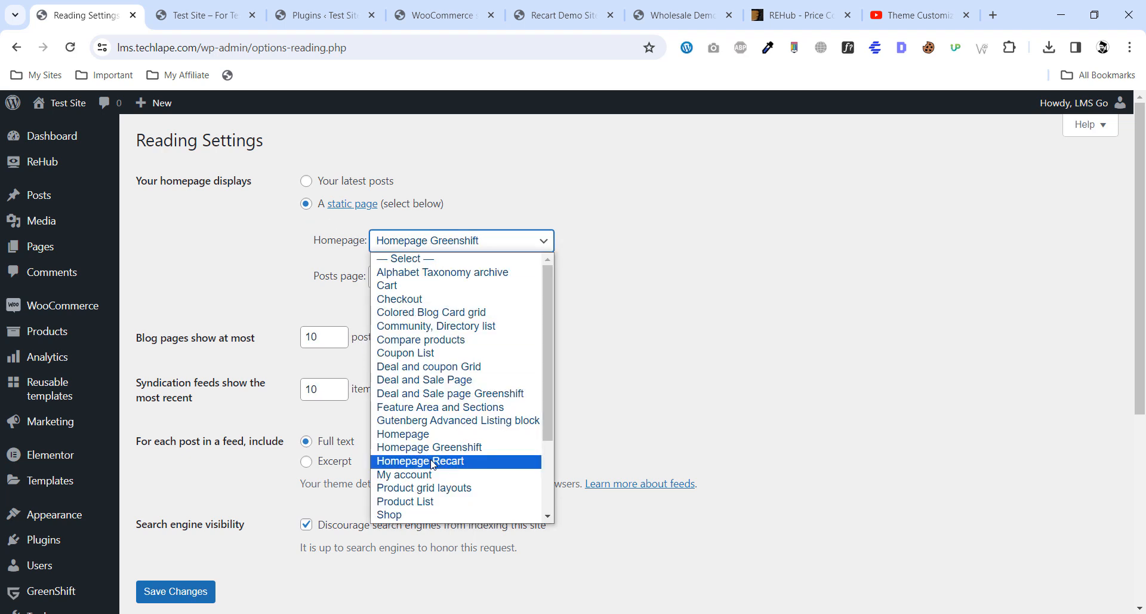
left_click(461, 464)
scroll(230, 339, "down", 3)
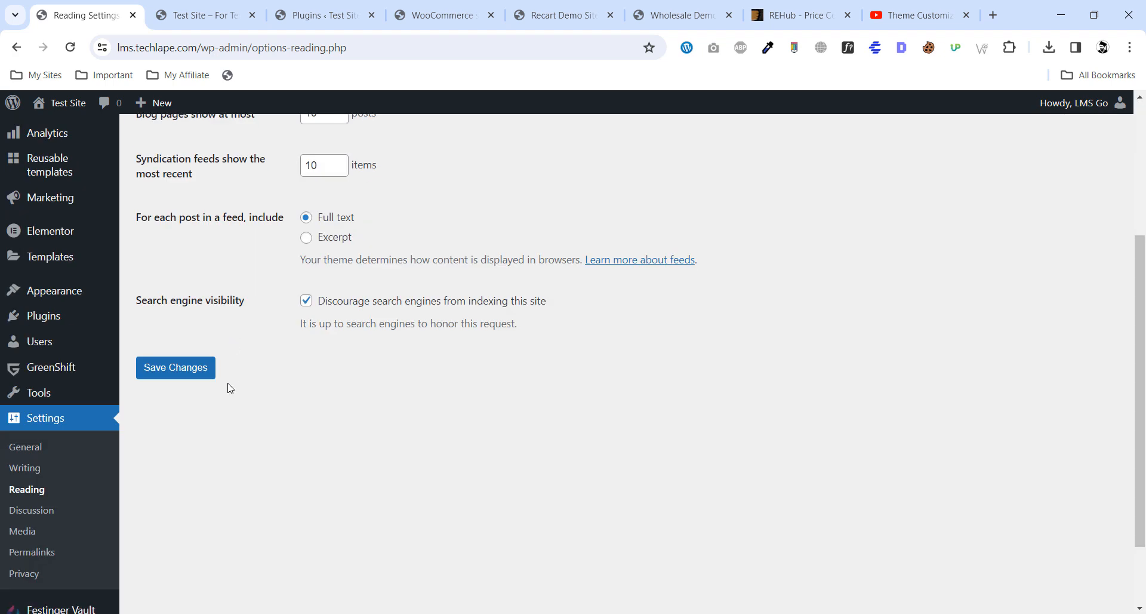
left_click(189, 373)
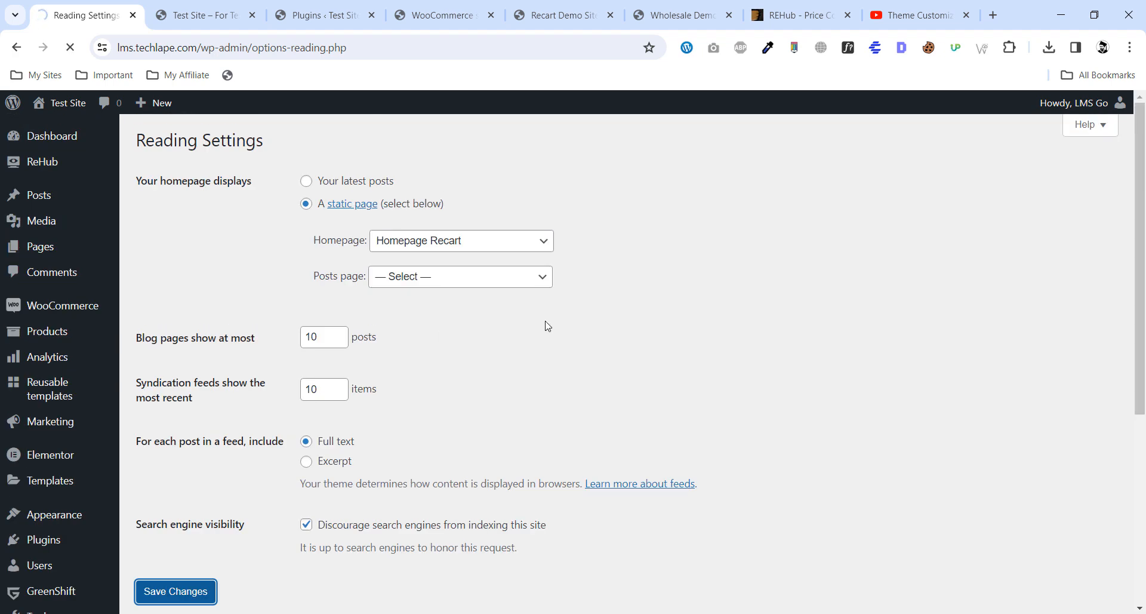
left_click(188, 5)
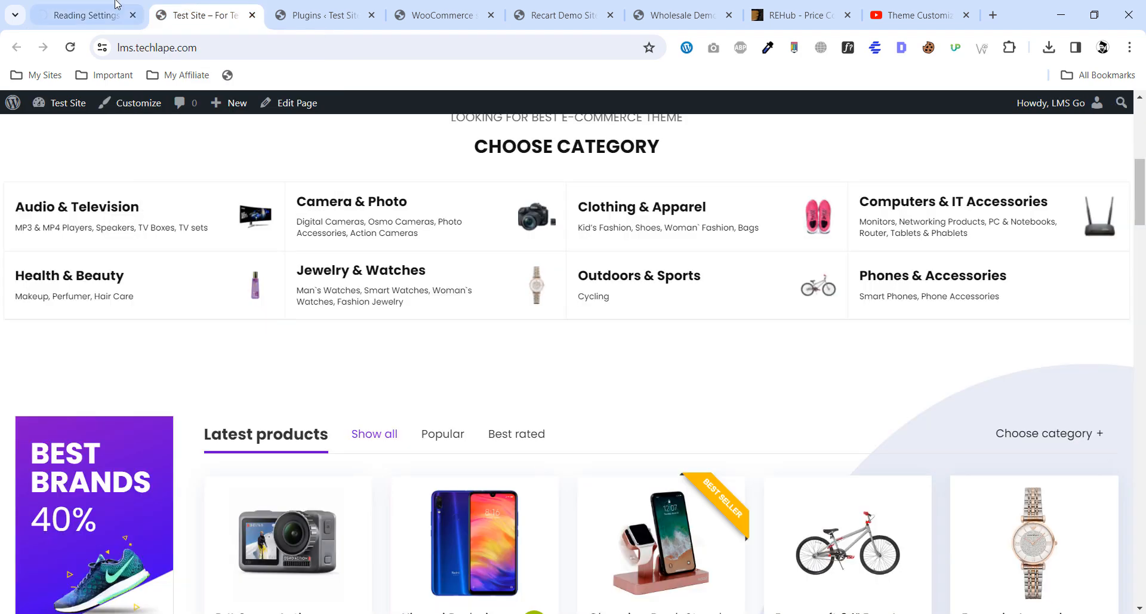
Reload the test site's front page and examine the homepage from the header down through the customer reviews and questions sections.
left_click(70, 47)
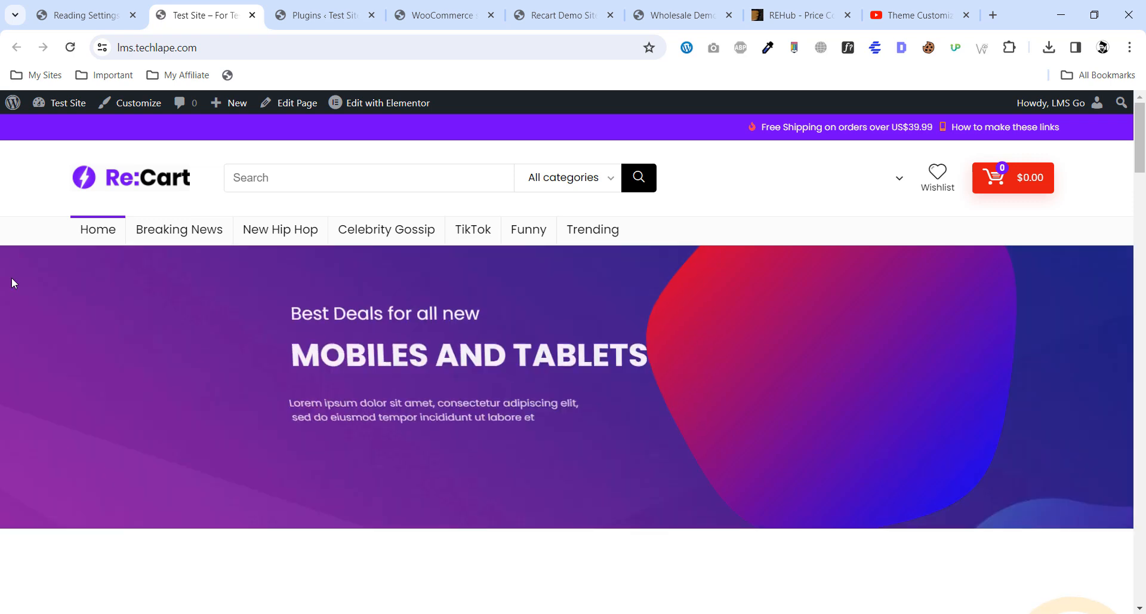
scroll(12, 278, "down", 1)
scroll(12, 276, "down", 10)
scroll(12, 279, "up", 12)
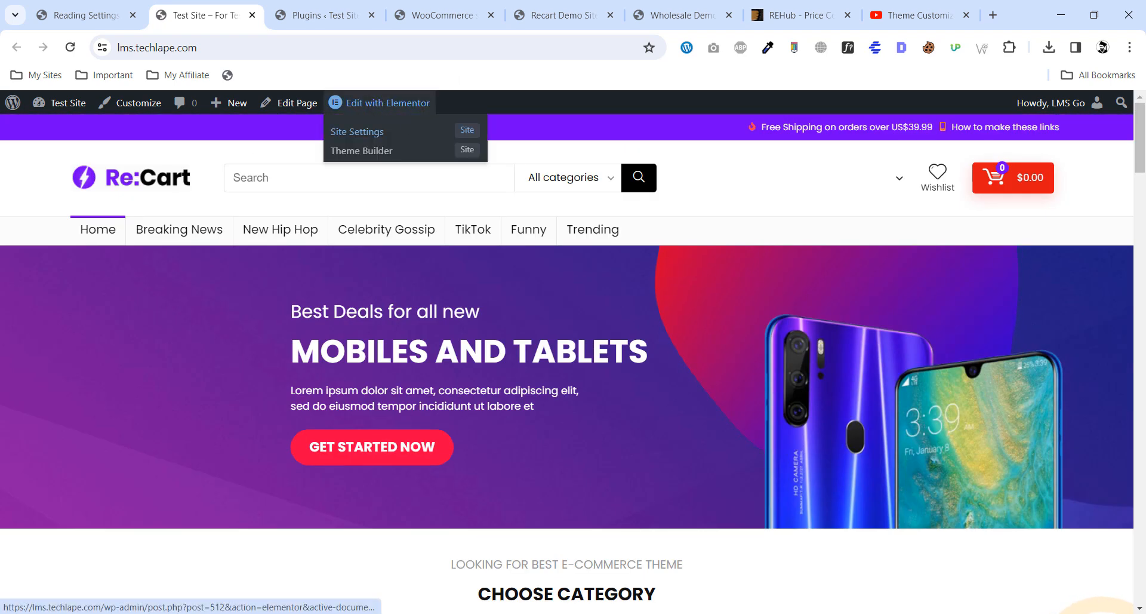
scroll(24, 290, "down", 10)
scroll(27, 292, "down", 15)
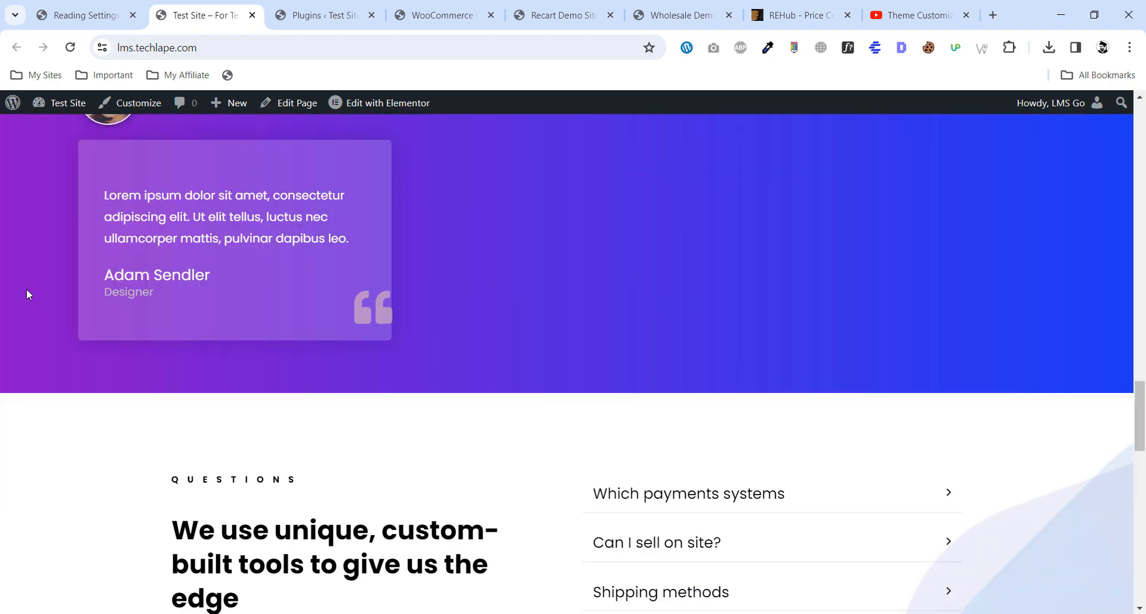
scroll(29, 291, "up", 10)
scroll(29, 291, "up", 15)
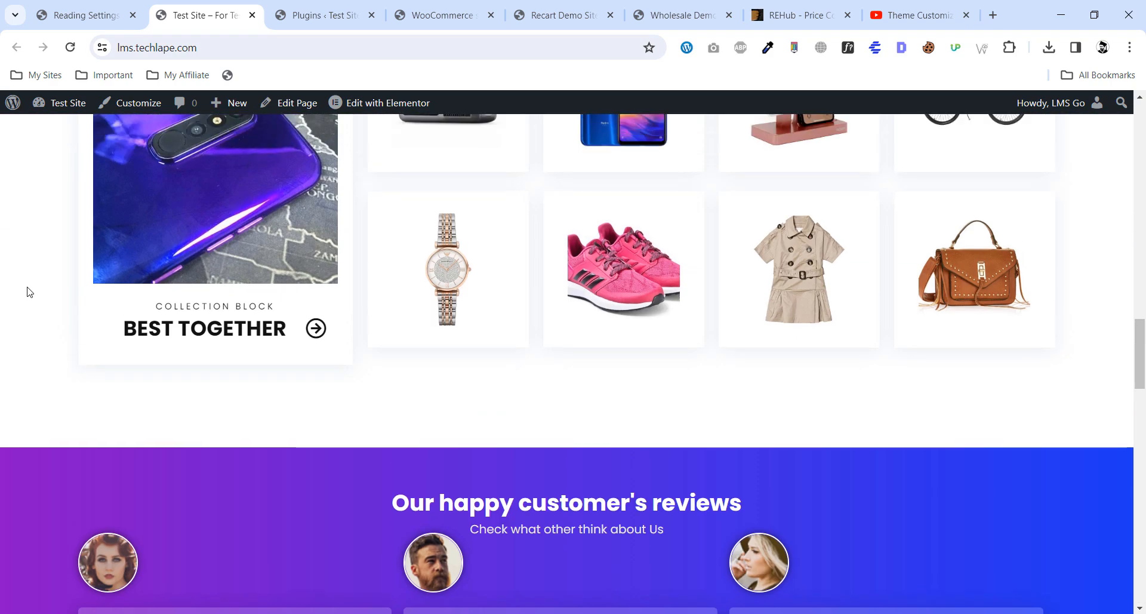
scroll(29, 292, "down", 3)
scroll(27, 292, "up", 4)
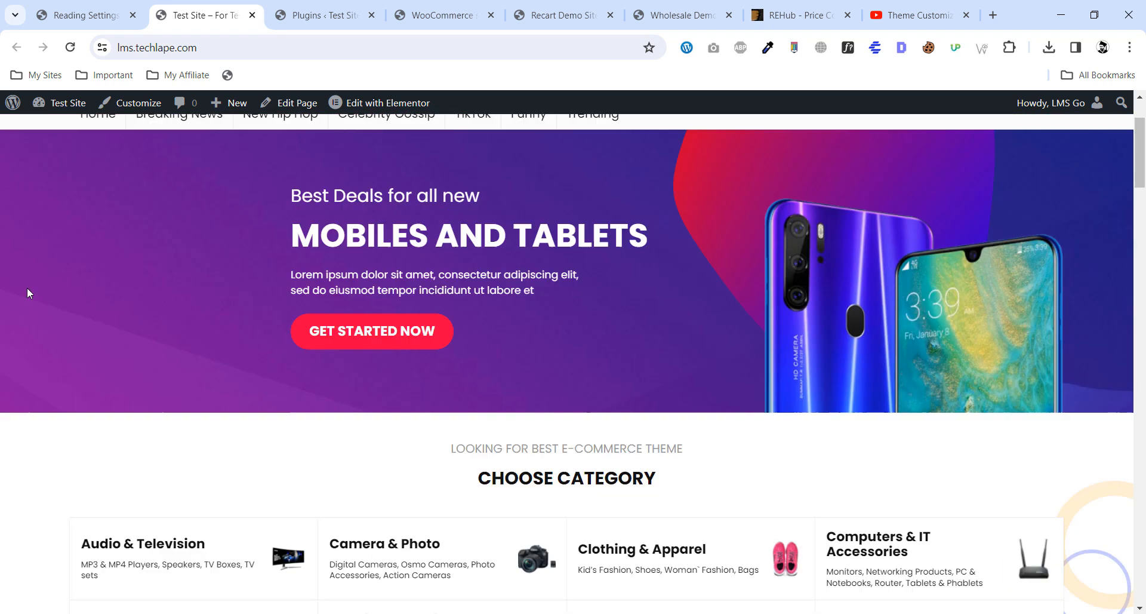
Return to the admin area, open the ReHub Theme Options and look over the General Options.
left_click(66, 6)
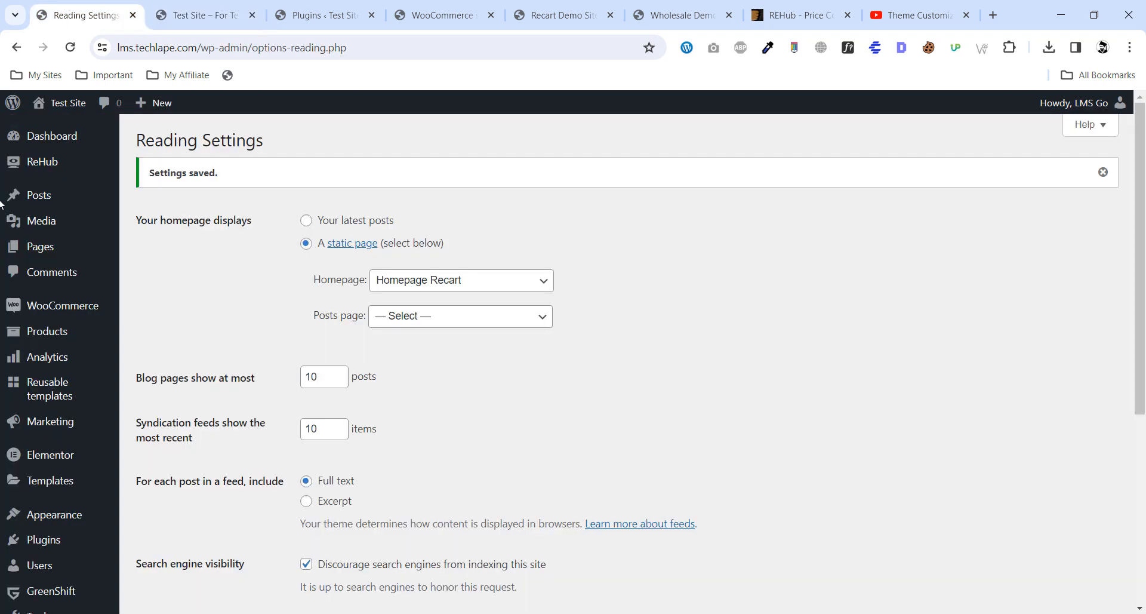
left_click(192, 12)
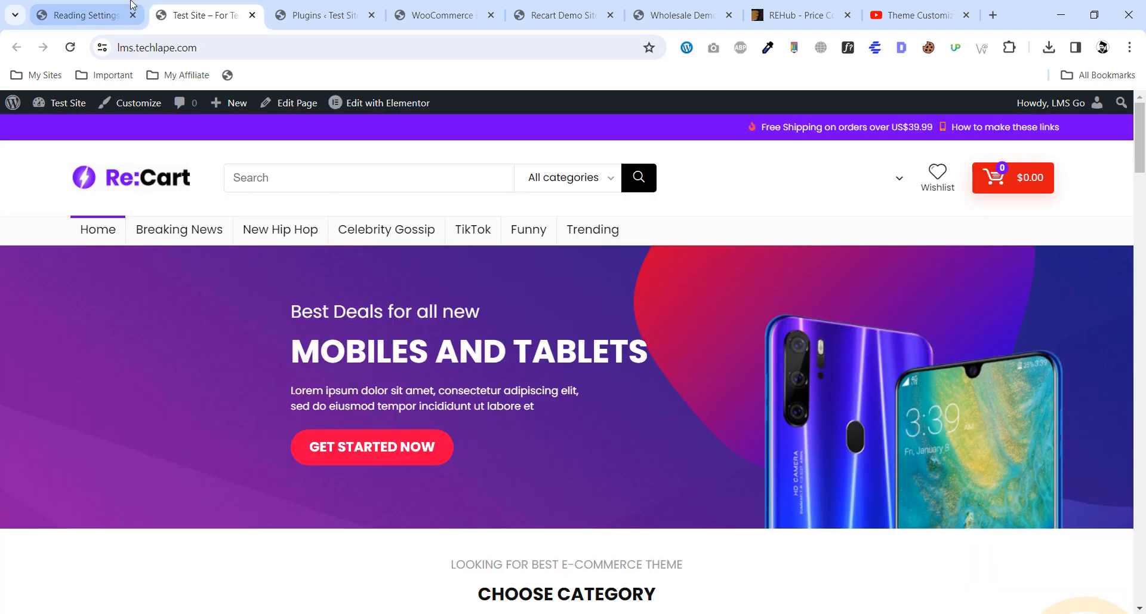
left_click(113, 7)
mouse_move(34, 163)
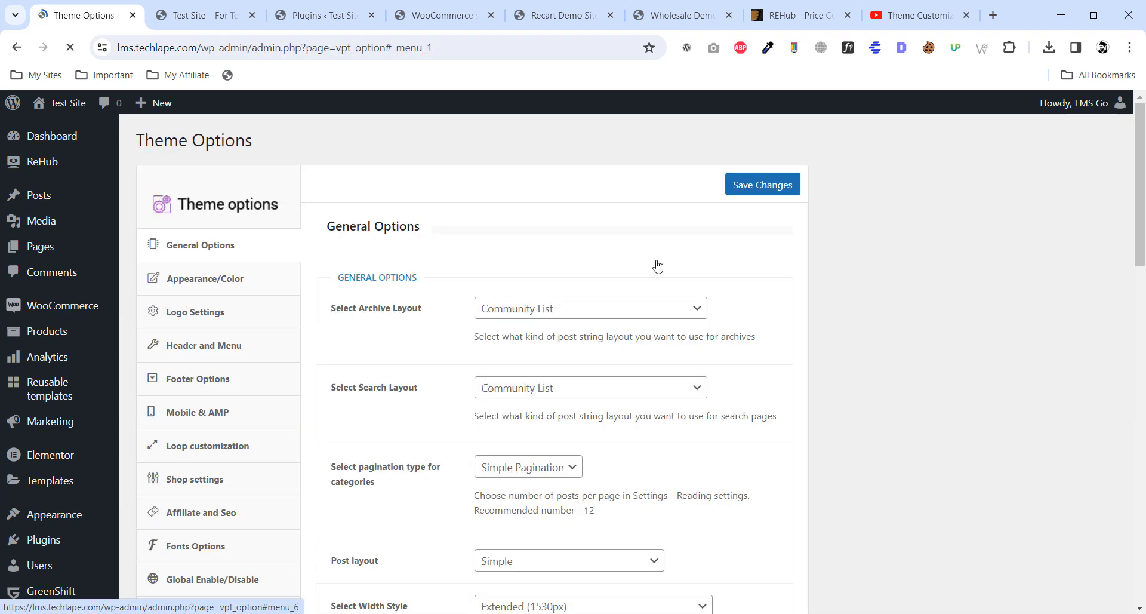
scroll(375, 325, "down", 6)
scroll(375, 326, "up", 6)
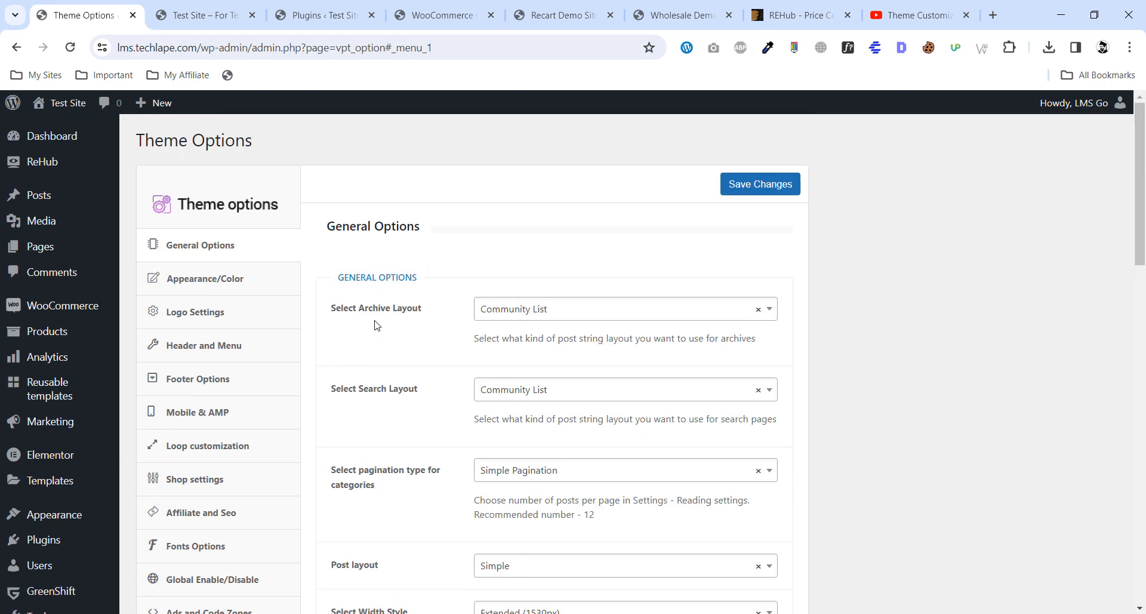
Examine the layouts offered for archives in the General Options, through to the end of the list.
left_click(541, 315)
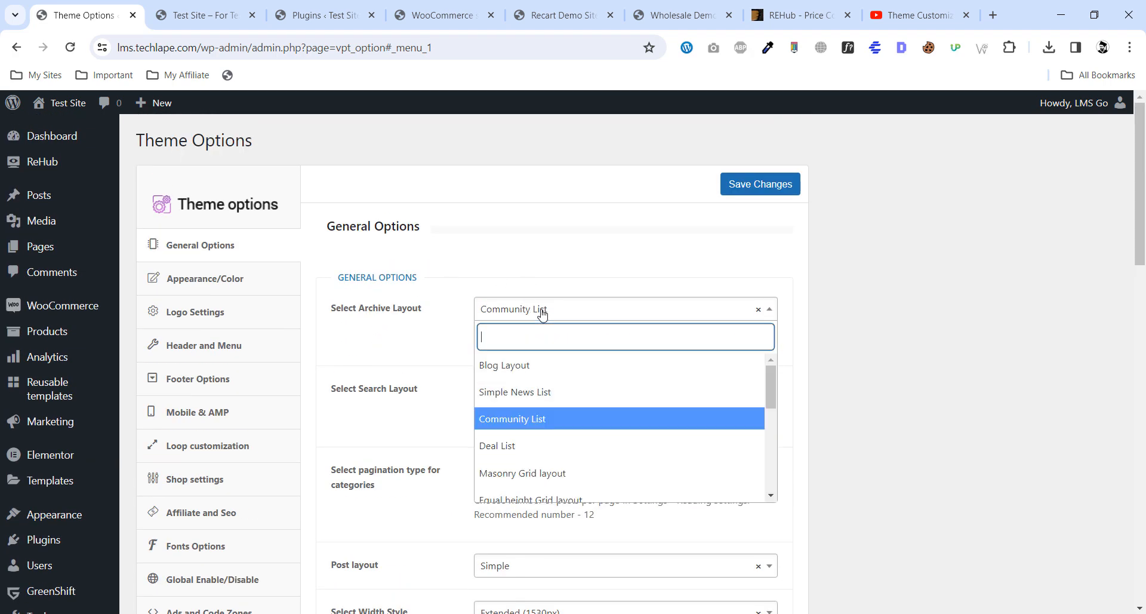
left_click_drag(342, 313, 398, 310)
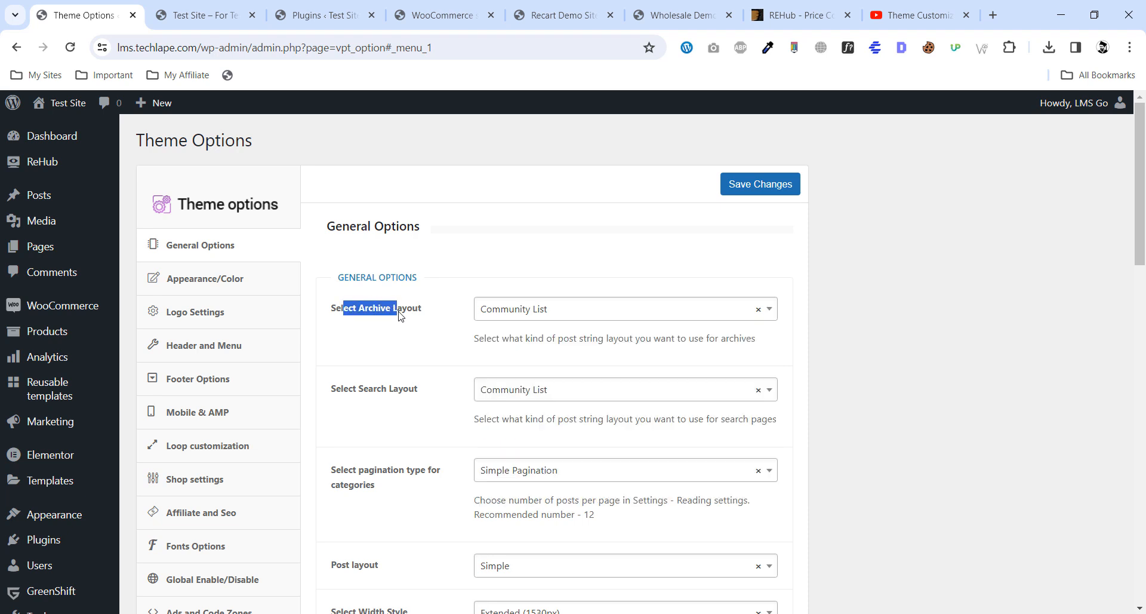
left_click(398, 310)
left_click(530, 314)
scroll(544, 412, "down", 5)
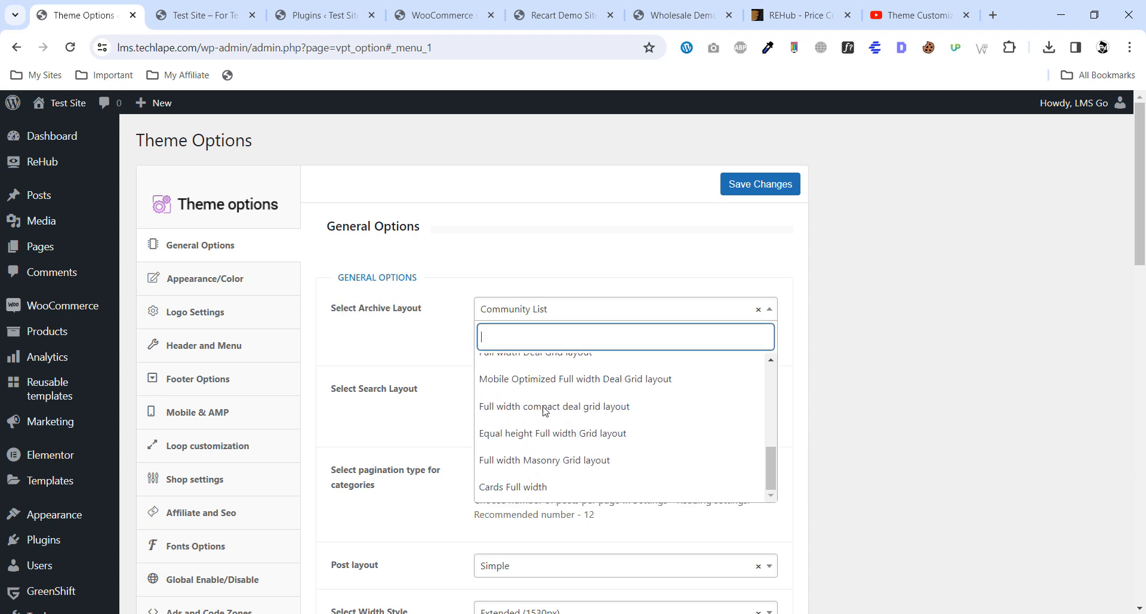
scroll(544, 412, "up", 1)
left_click(398, 341)
Examine the layouts offered for search pages, followed by the remaining General Options.
left_click(588, 399)
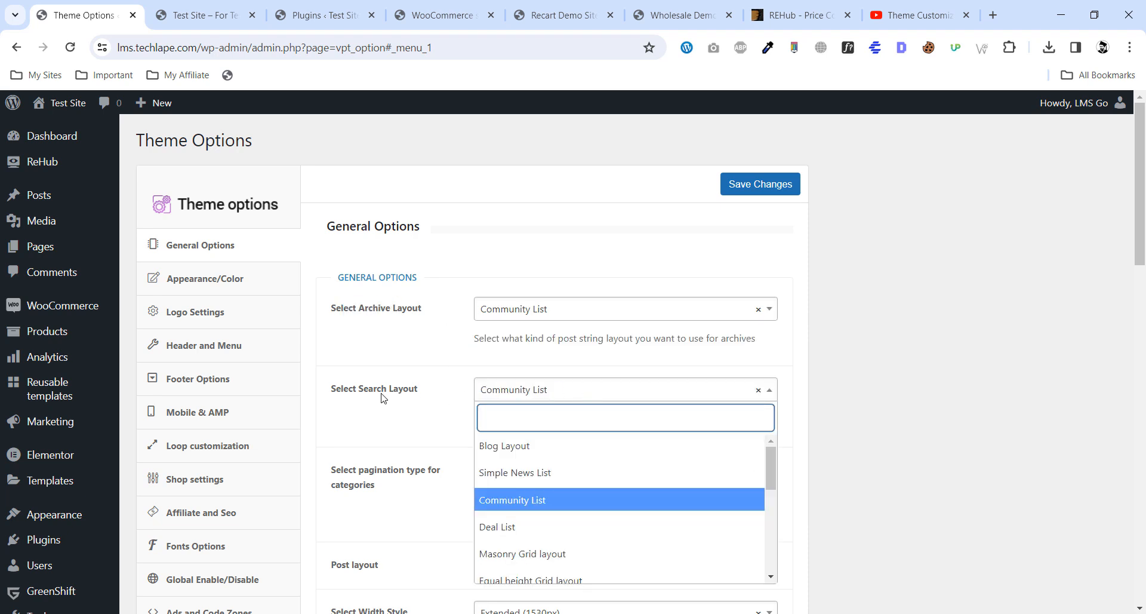
left_click(437, 392)
left_click_drag(347, 395, 410, 392)
left_click(441, 392)
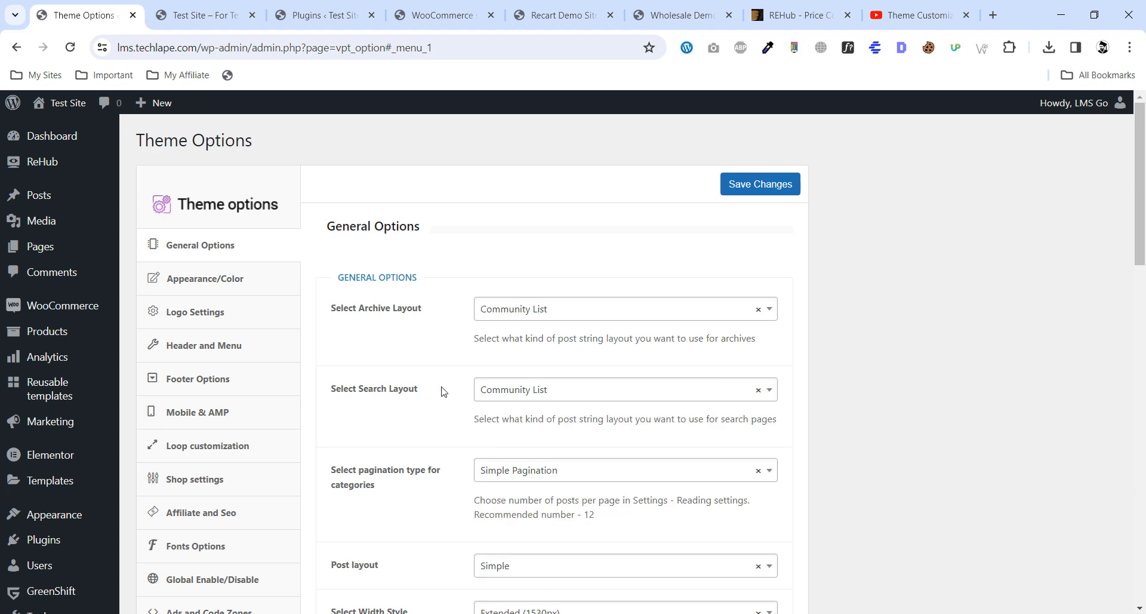
scroll(550, 347, "down", 2)
scroll(425, 404, "down", 5)
scroll(424, 404, "up", 7)
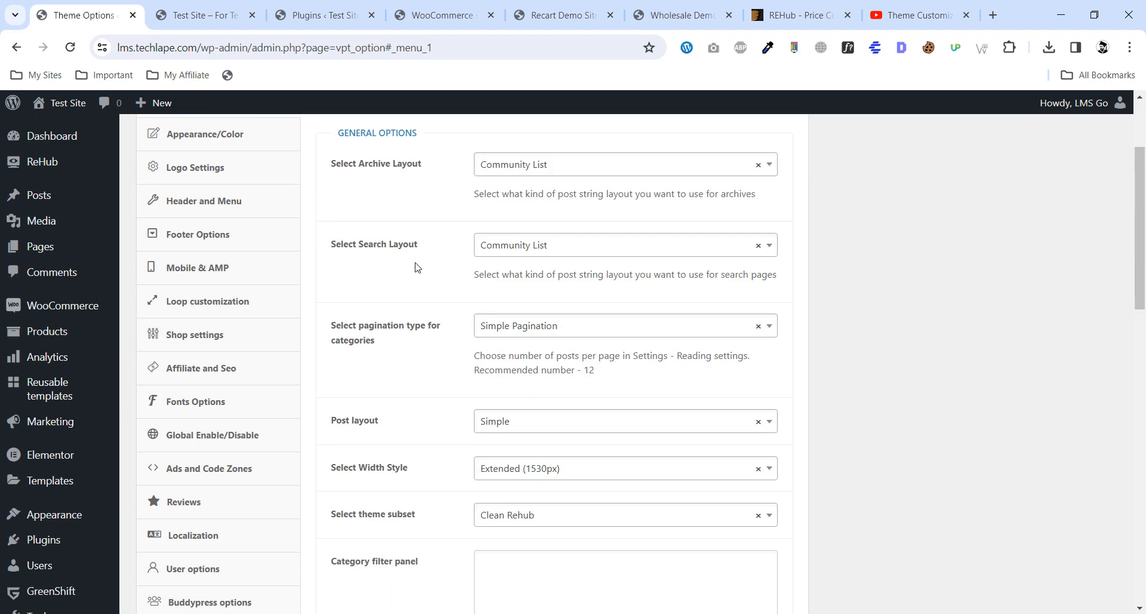
Set the Main Highlight color in the Appearance/Color options to pink #f40094.
left_click(211, 272)
left_click(486, 310)
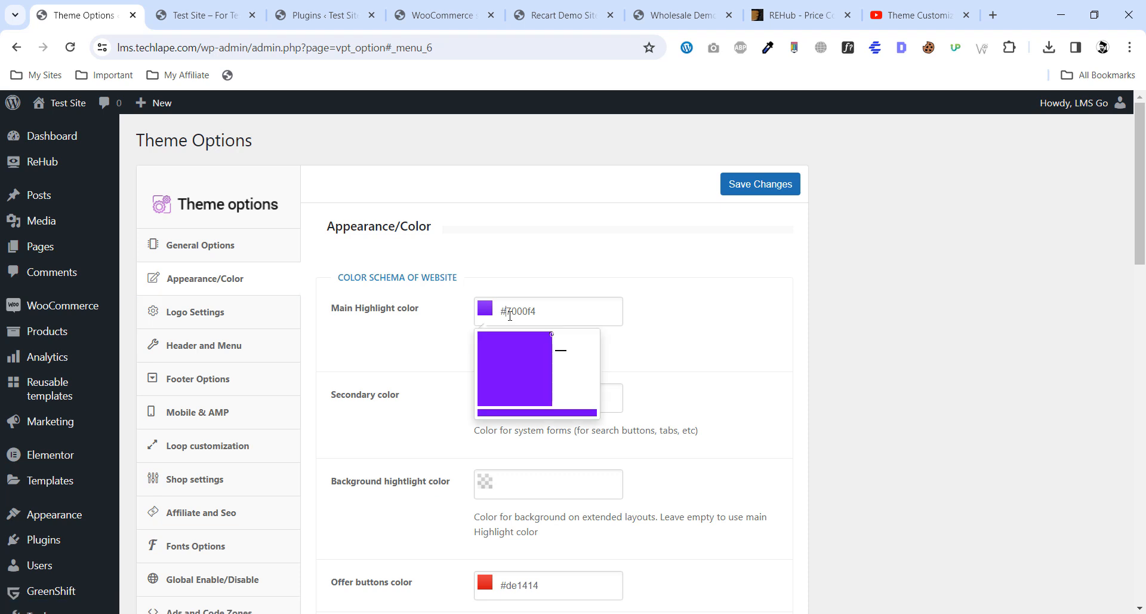
left_click(488, 308)
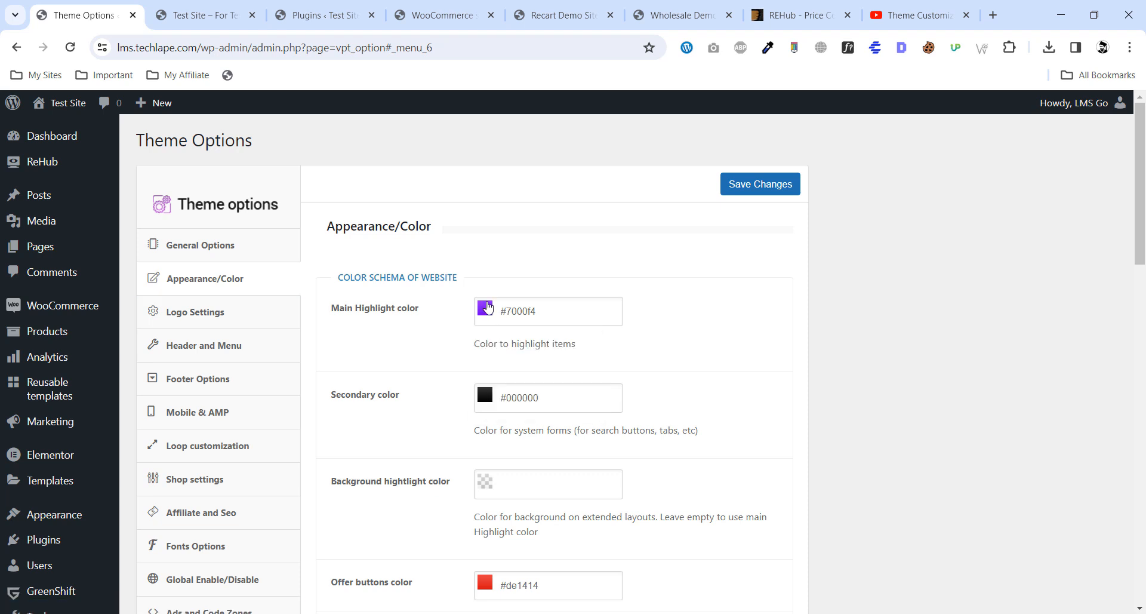
left_click(551, 308)
left_click_drag(555, 344, 555, 336)
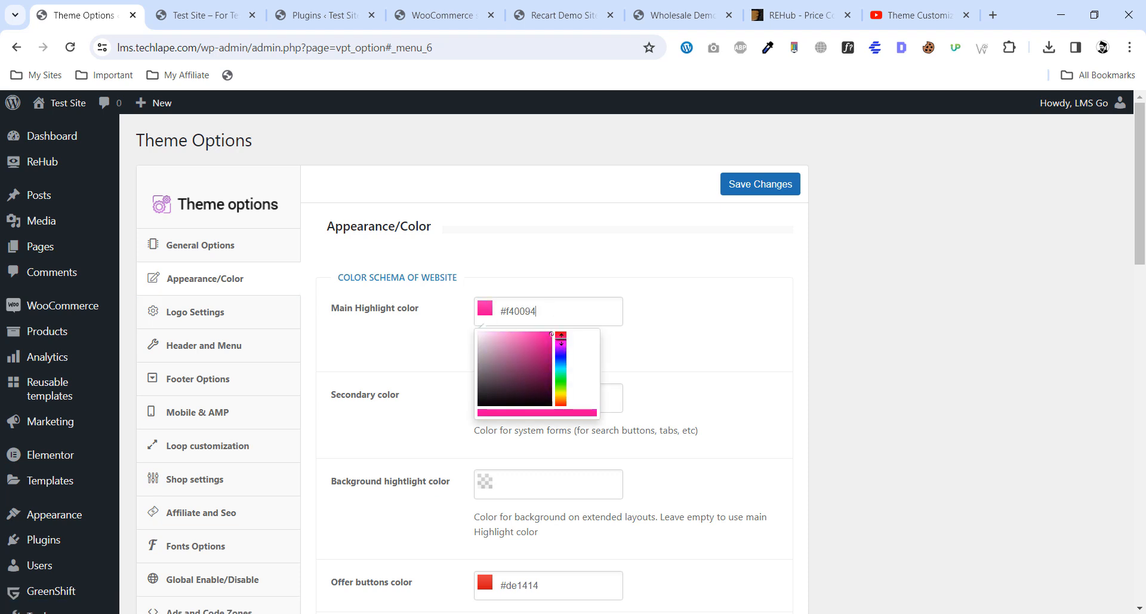
left_click(420, 326)
Examine the Secondary color picker, the offer button colors and the layout settings, including the left sidebar option.
left_click(526, 389)
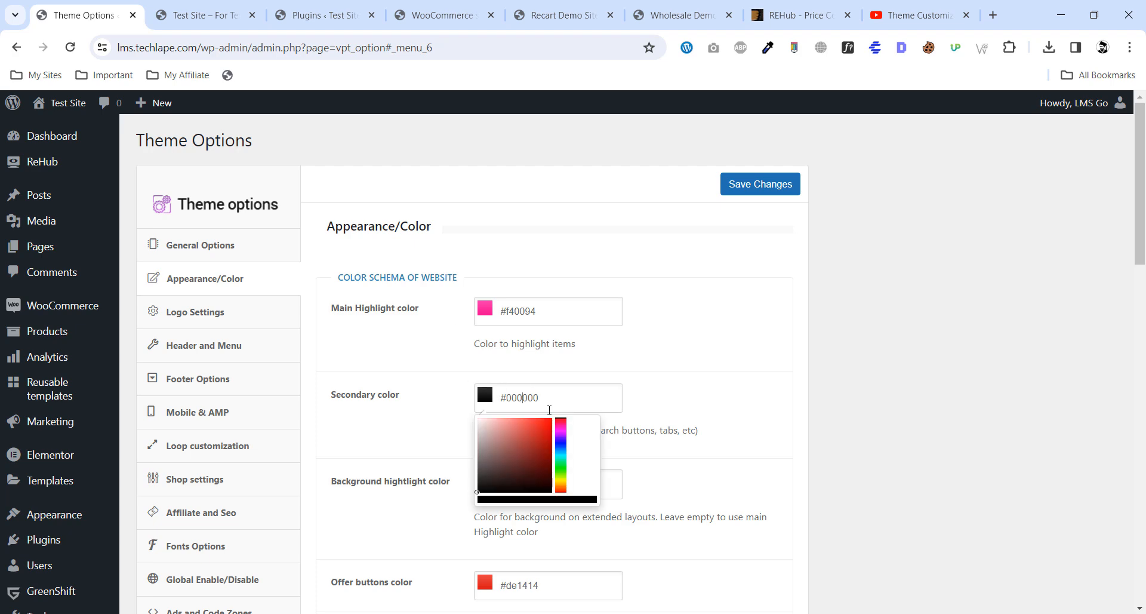
left_click(424, 390)
scroll(424, 358, "down", 8)
scroll(406, 334, "down", 9)
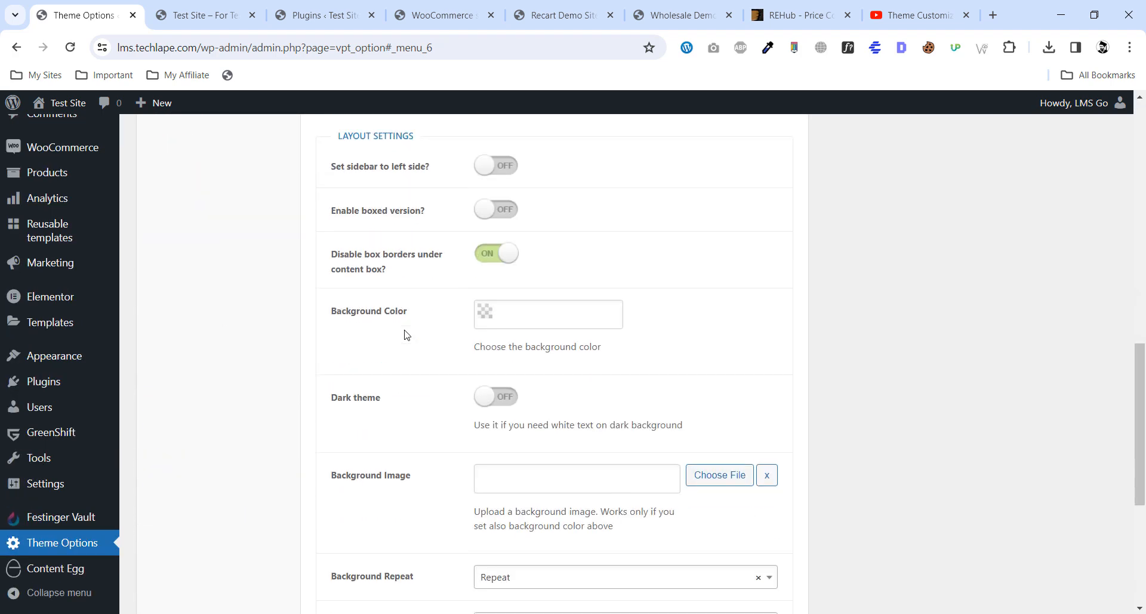
scroll(404, 332, "up", 8)
scroll(404, 333, "down", 3)
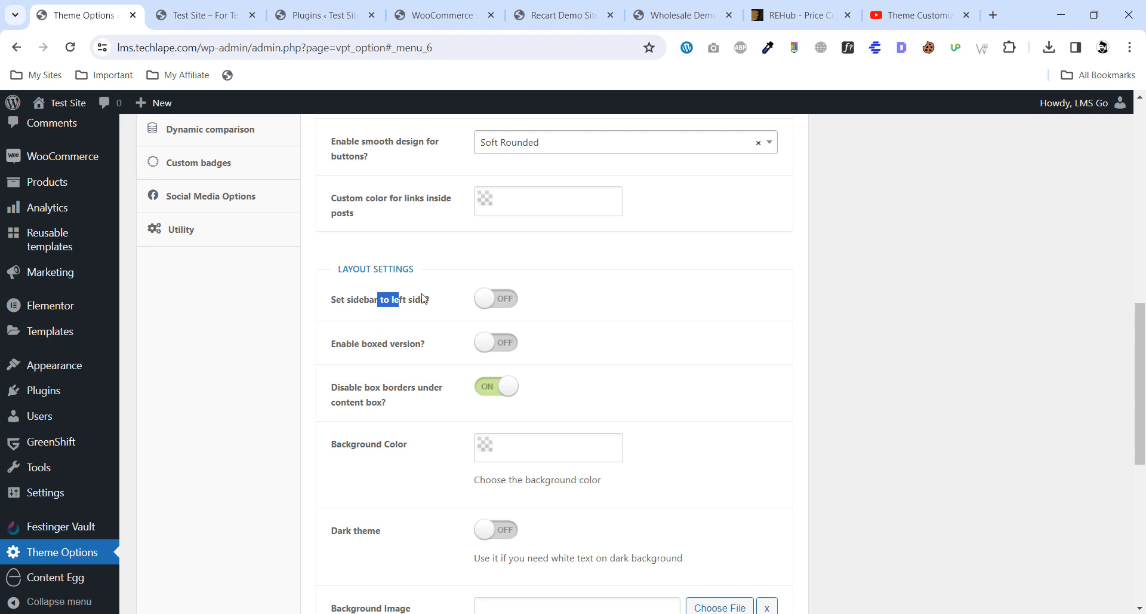
left_click_drag(323, 297, 426, 296)
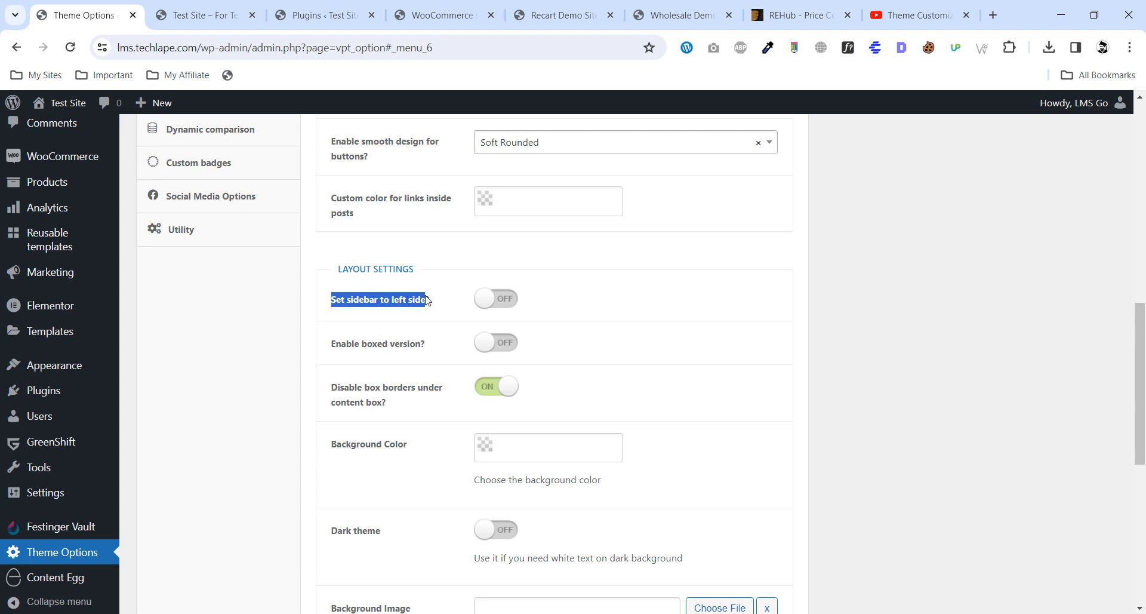
left_click(426, 297)
scroll(454, 303, "down", 3)
scroll(454, 308, "down", 3)
scroll(454, 308, "up", 15)
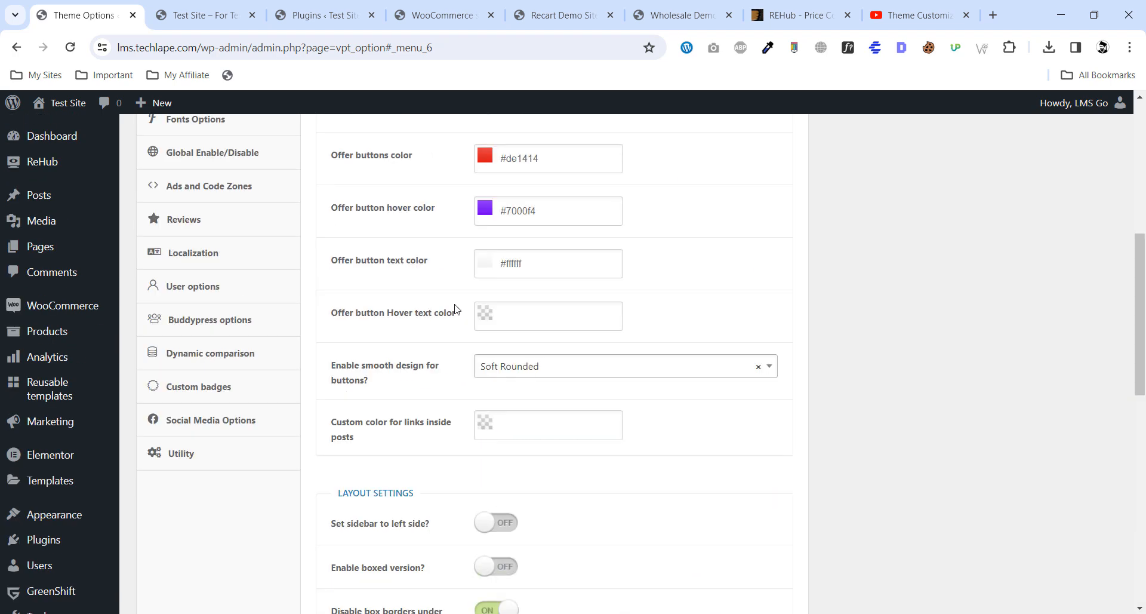
Open the Logo Settings and examine the Upload Logo option with its maximum width guidance.
left_click(222, 316)
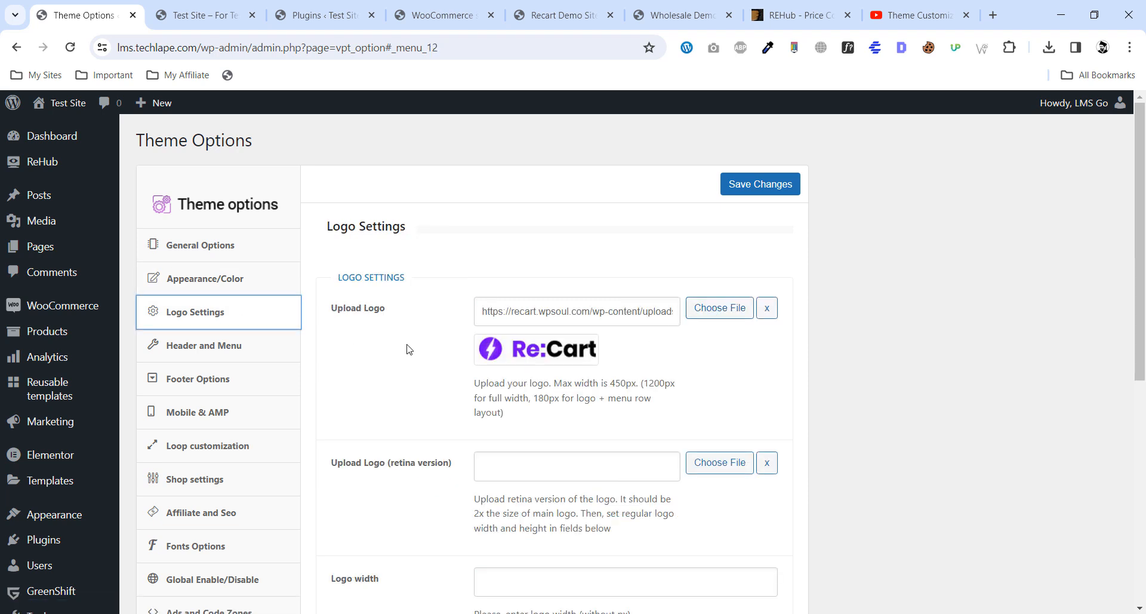
scroll(418, 346, "down", 1)
left_click_drag(607, 309, 650, 311)
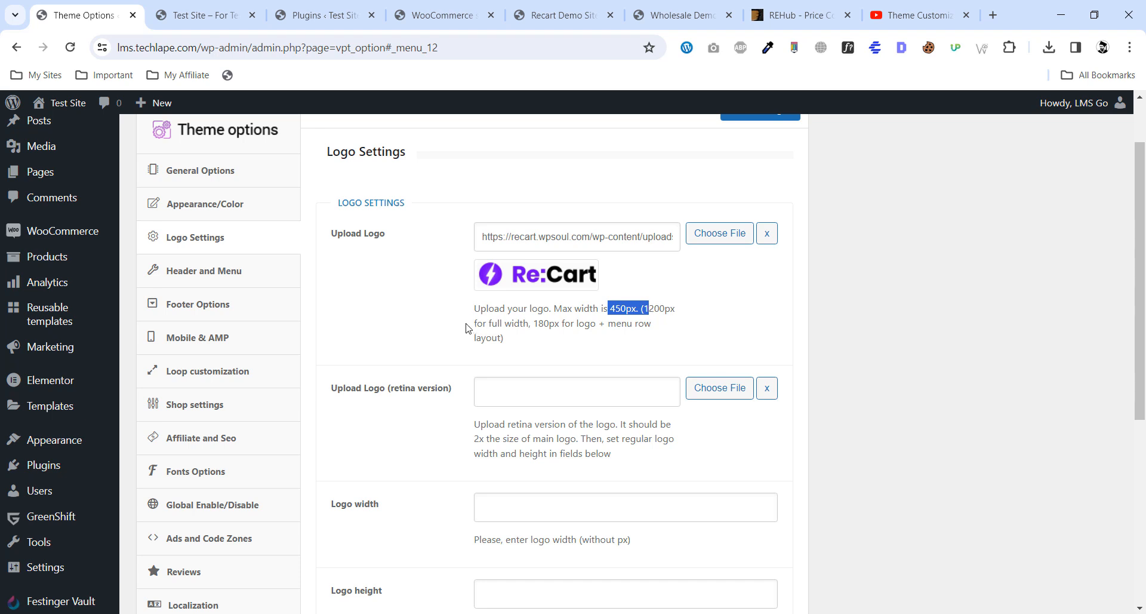
left_click_drag(487, 324, 617, 314)
left_click(619, 318)
left_click_drag(524, 314, 583, 315)
left_click(435, 344)
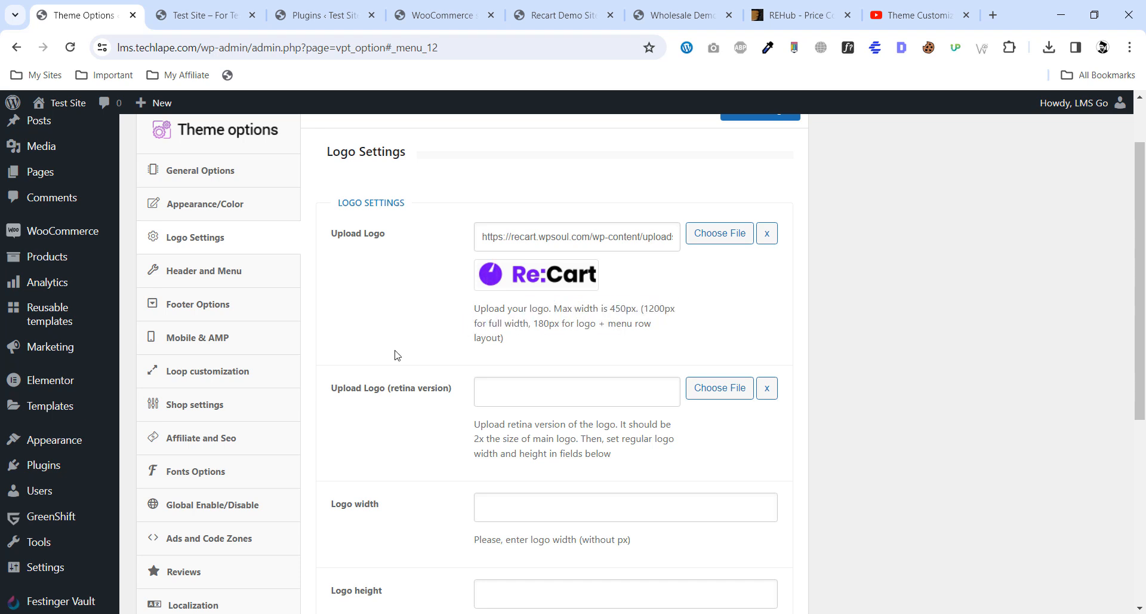
scroll(395, 351, "down", 1)
left_click_drag(386, 308, 459, 298)
left_click_drag(518, 232, 608, 236)
left_click(598, 242)
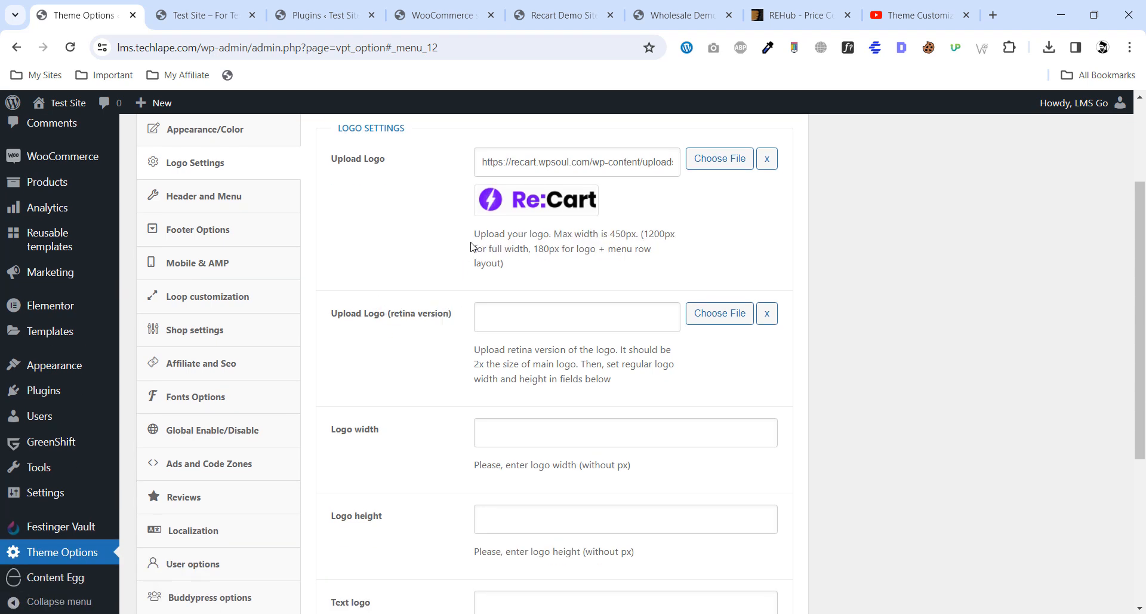
Examine the retina logo, logo width, logo height, text logo and slogan fields in the Logo Settings.
left_click_drag(360, 315, 418, 319)
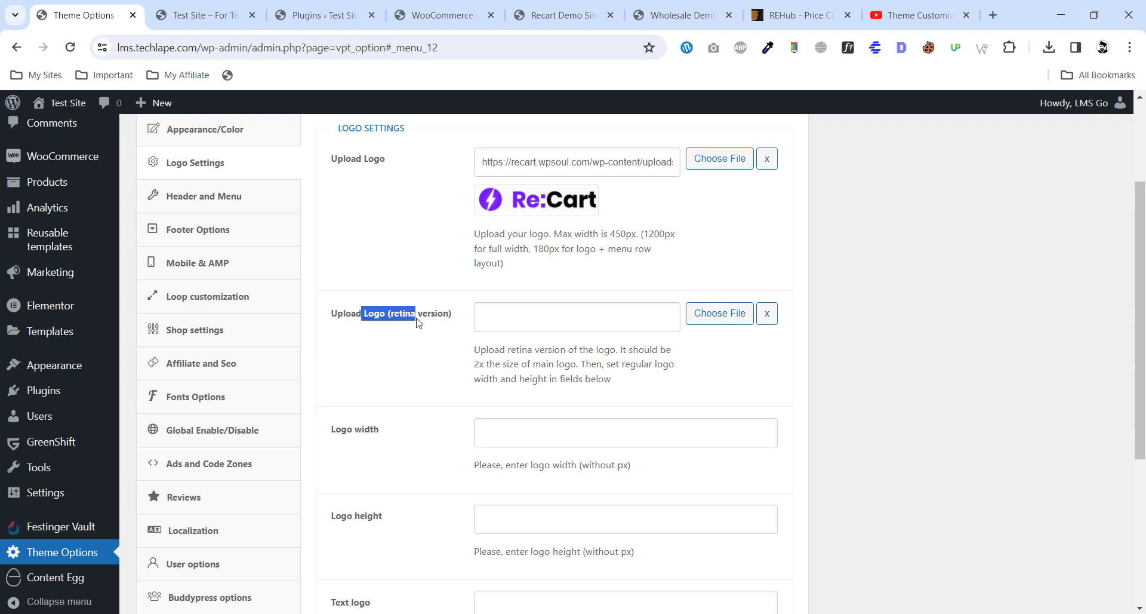
left_click(426, 322)
scroll(427, 324, "down", 3)
scroll(427, 324, "up", 2)
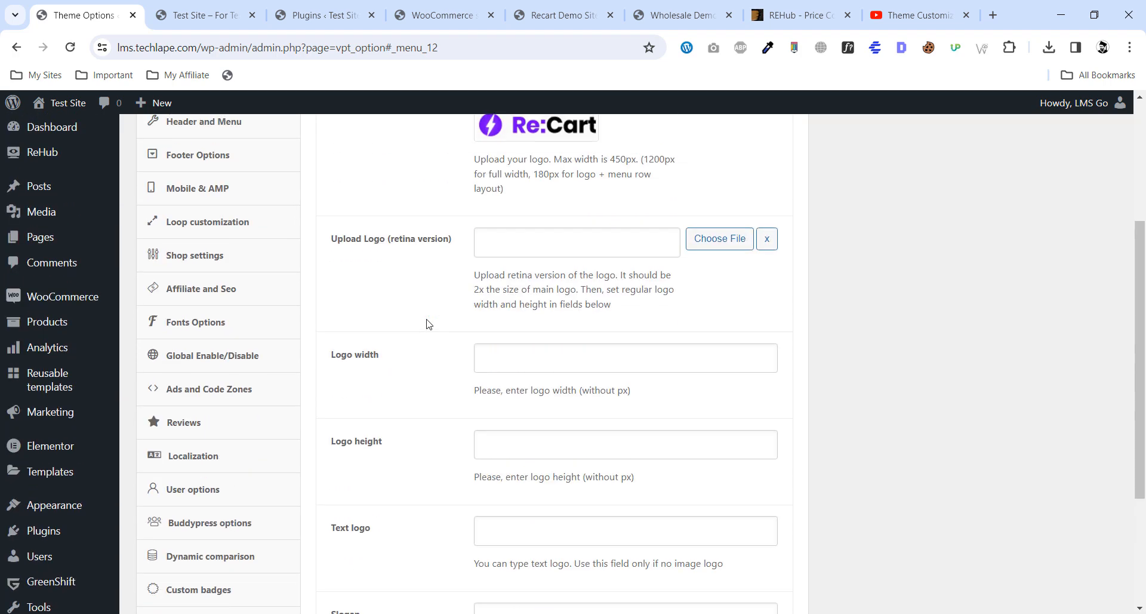
scroll(428, 323, "up", 2)
scroll(427, 323, "down", 4)
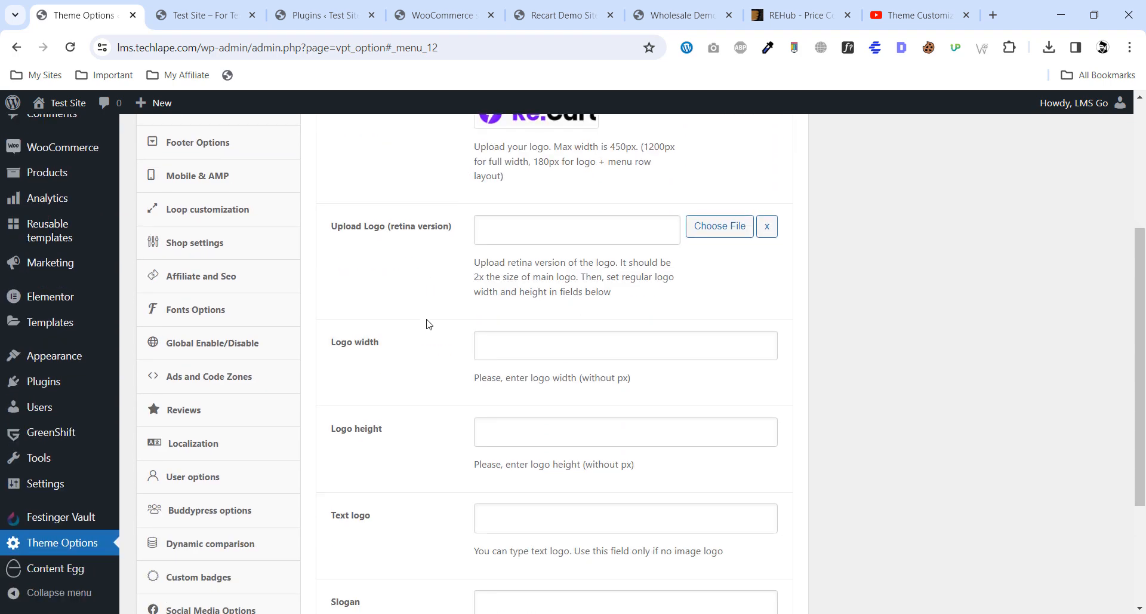
scroll(428, 329, "down", 1)
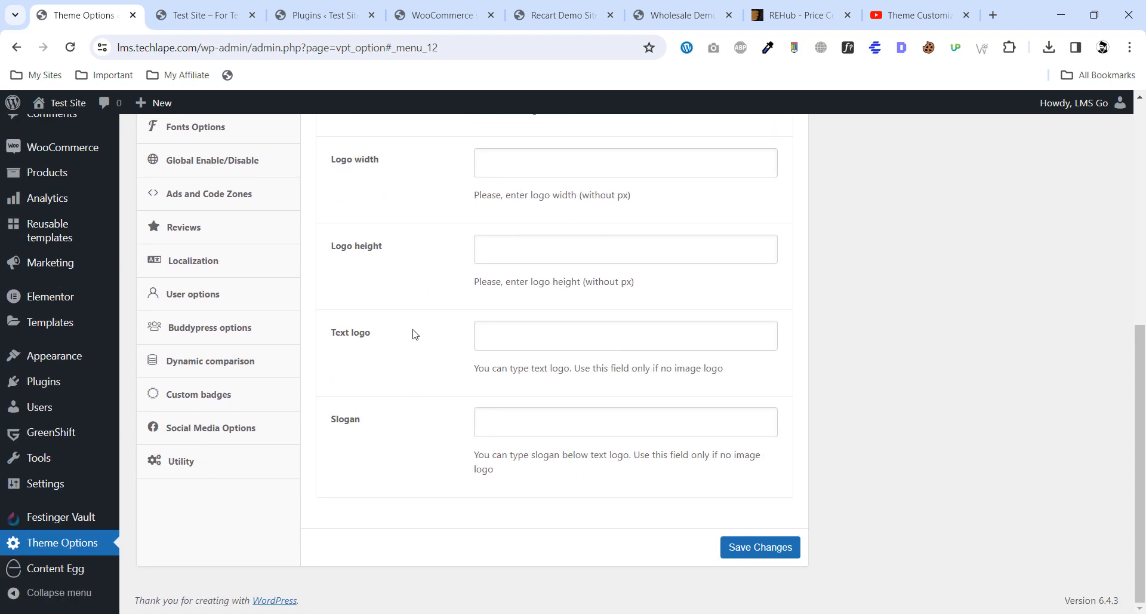
scroll(430, 361, "up", 5)
scroll(417, 358, "down", 1)
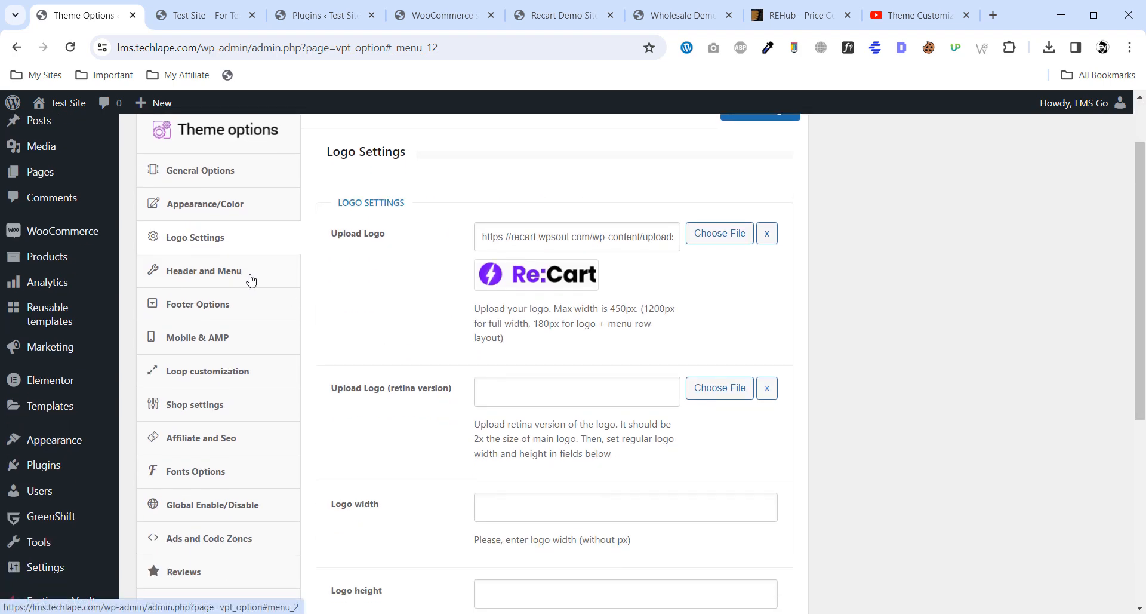
Open the Header and Menu options and examine the available header layouts, comparing them with the live homepage's header.
left_click(266, 278)
scroll(611, 287, "up", 1)
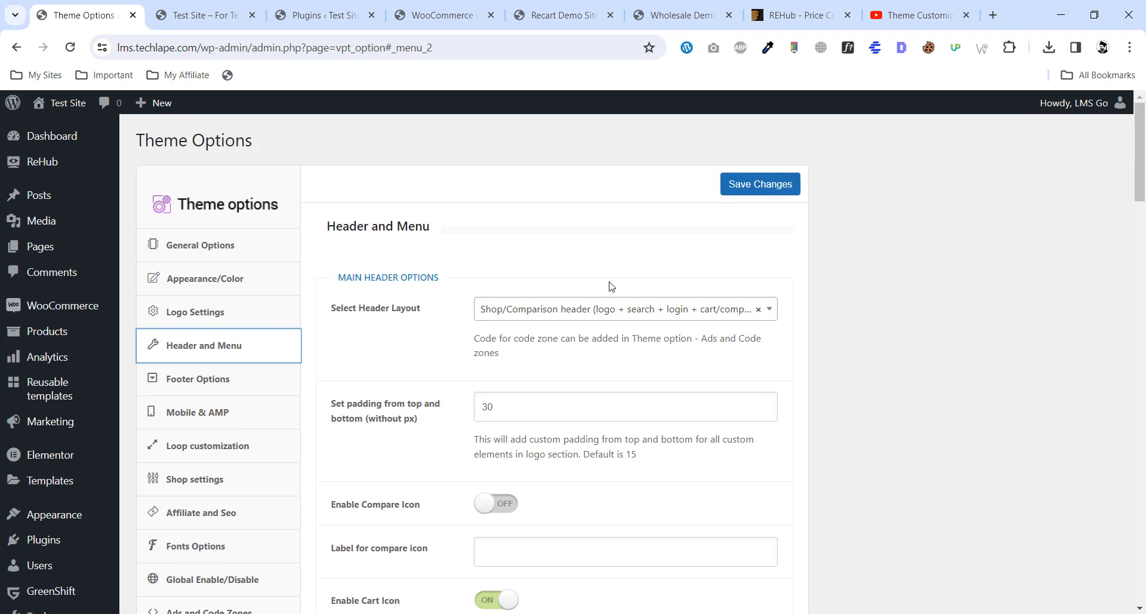
left_click(698, 310)
left_click(202, 15)
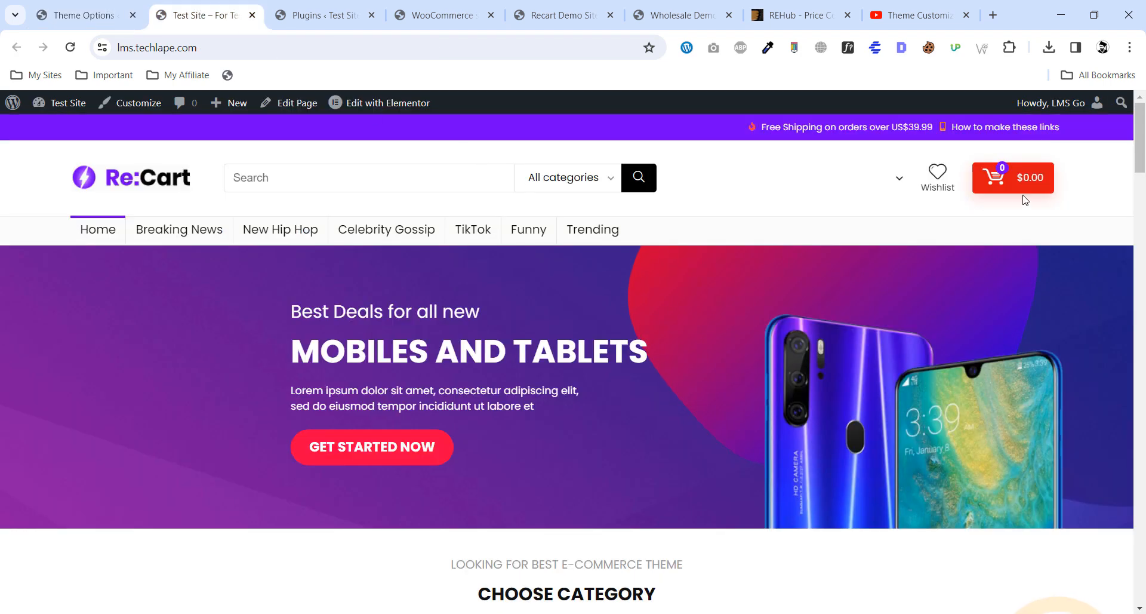
left_click(84, 15)
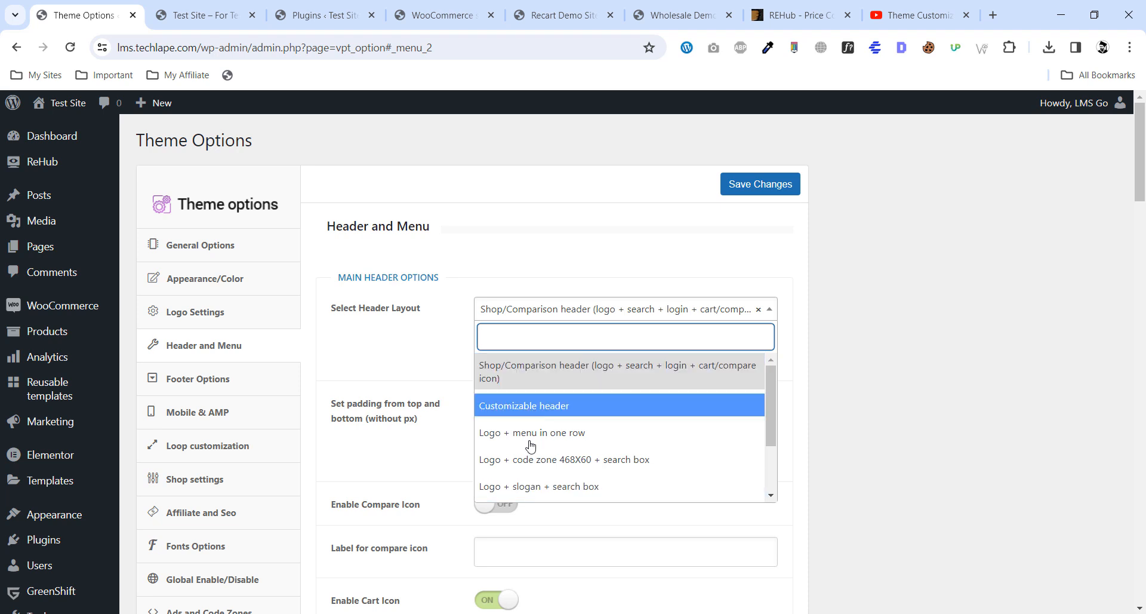
scroll(533, 434, "down", 2)
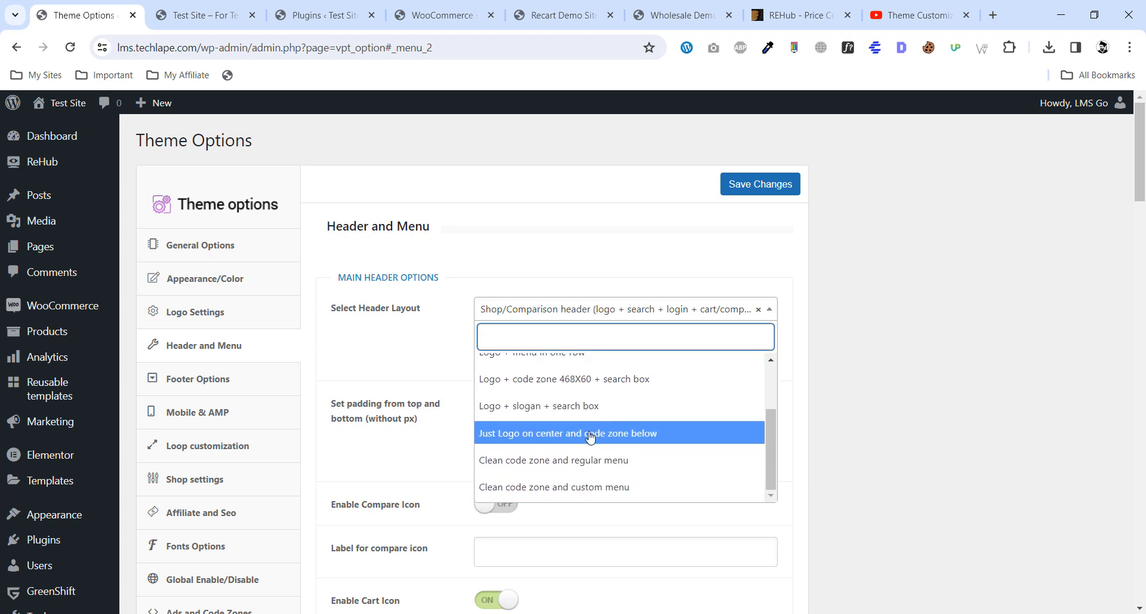
left_click(361, 381)
Examine the header's cart, login and wishlist icon settings, sticky menu bar, logo section background and main menu options.
scroll(361, 381, "down", 6)
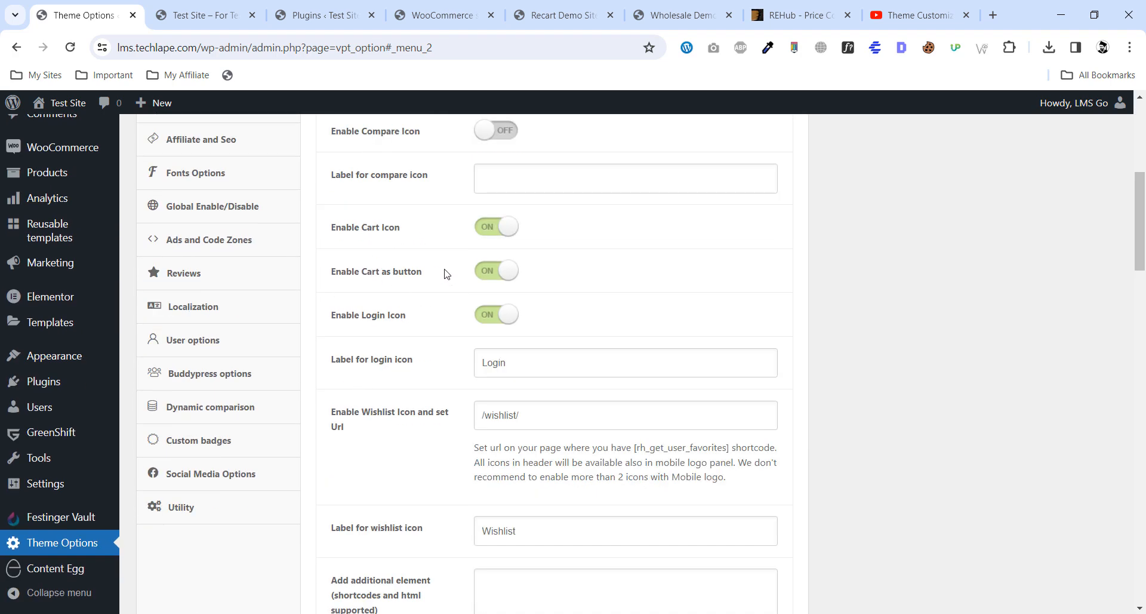
scroll(439, 367, "down", 1)
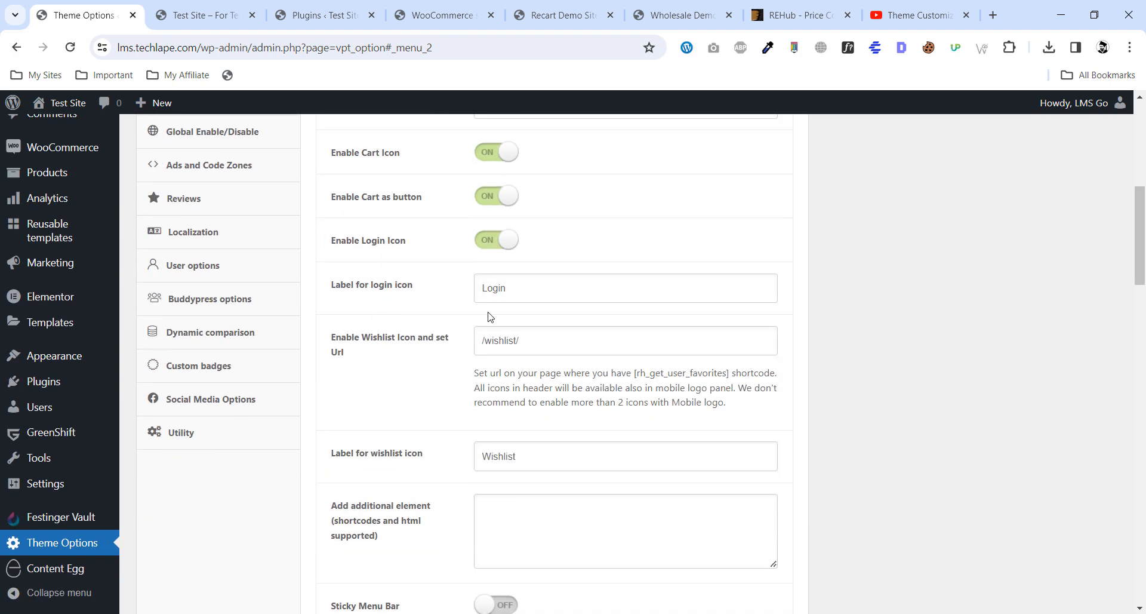
scroll(421, 353, "down", 20)
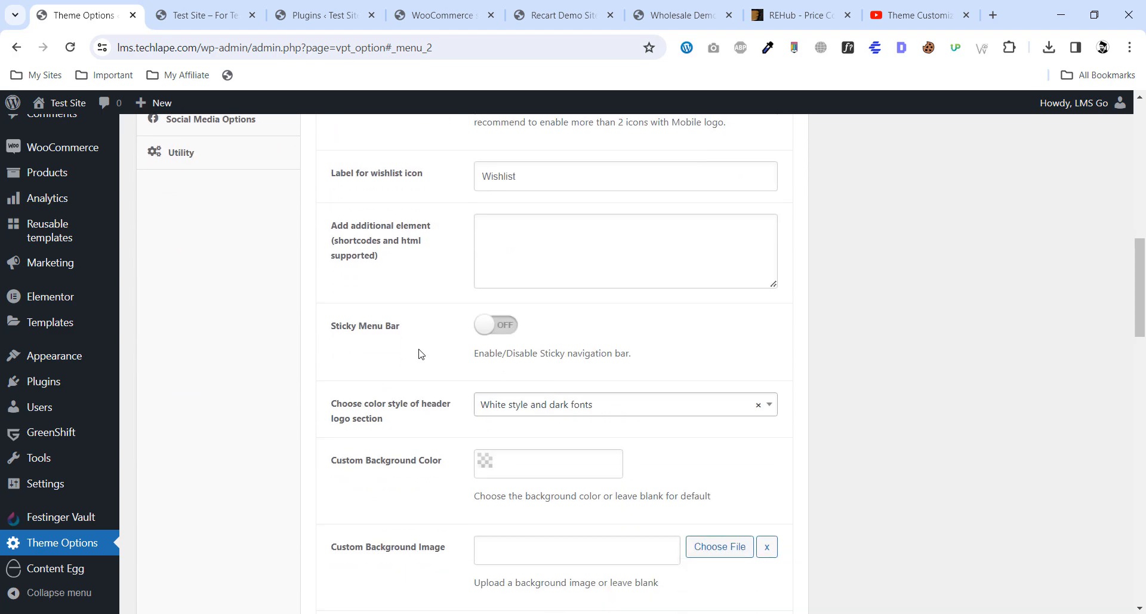
scroll(420, 353, "up", 12)
scroll(420, 354, "down", 15)
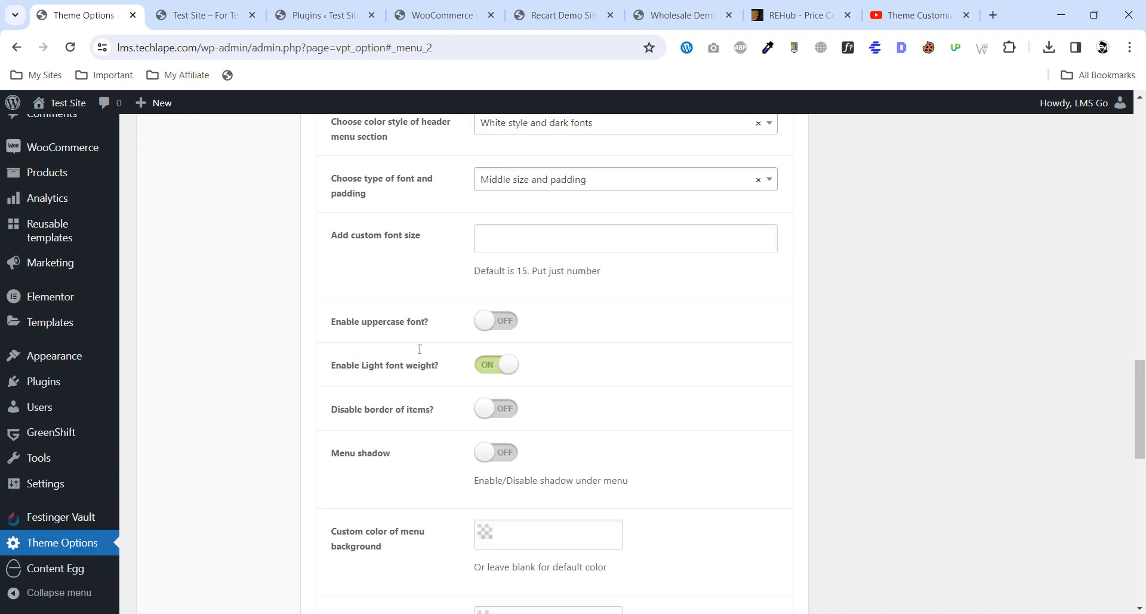
scroll(420, 354, "up", 20)
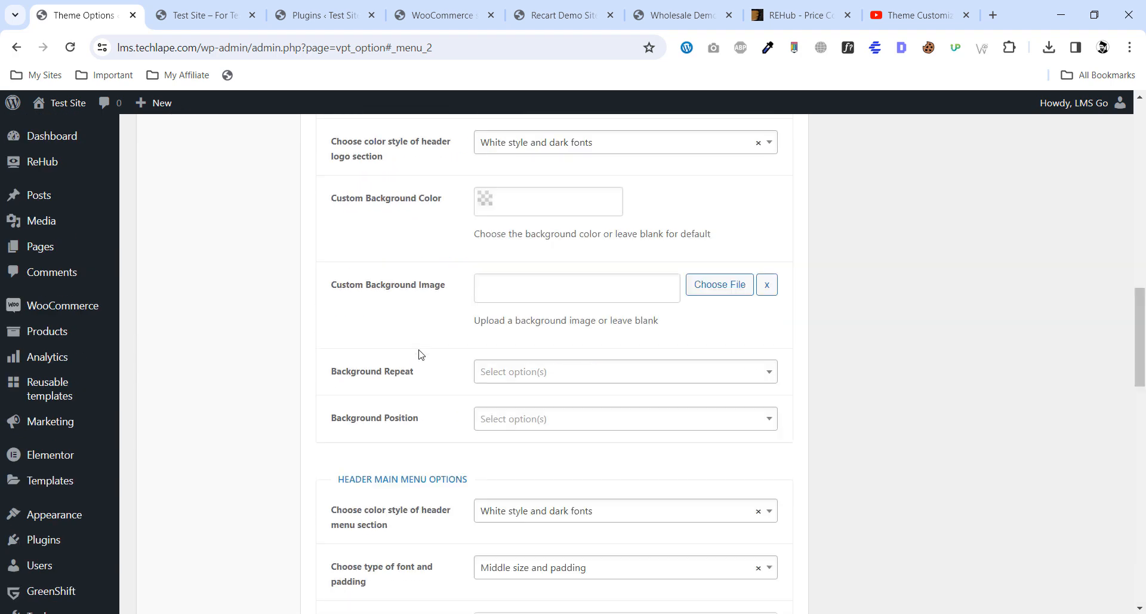
scroll(420, 353, "down", 1)
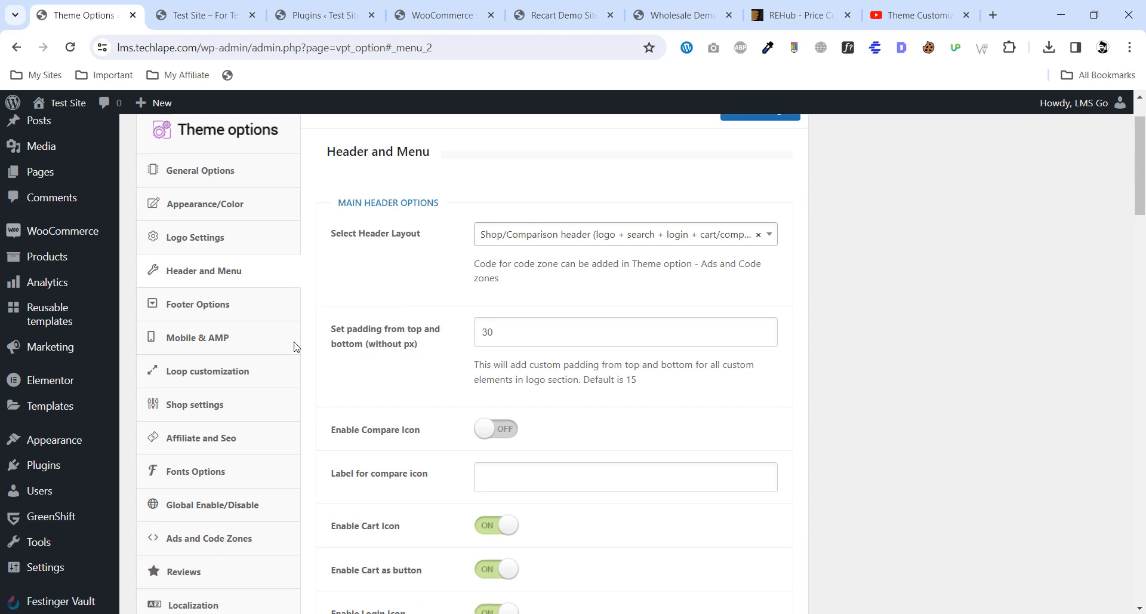
Open the Footer Options and examine the custom footer layout selection and the Footer Widgets setting.
left_click(202, 304)
left_click(530, 233)
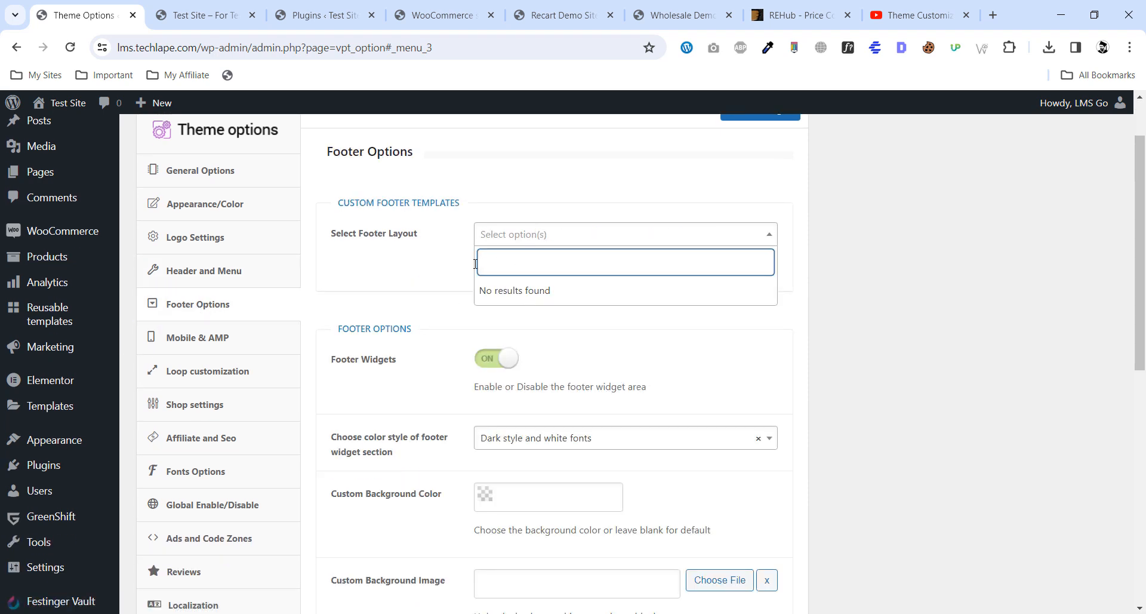
left_click_drag(349, 234, 430, 235)
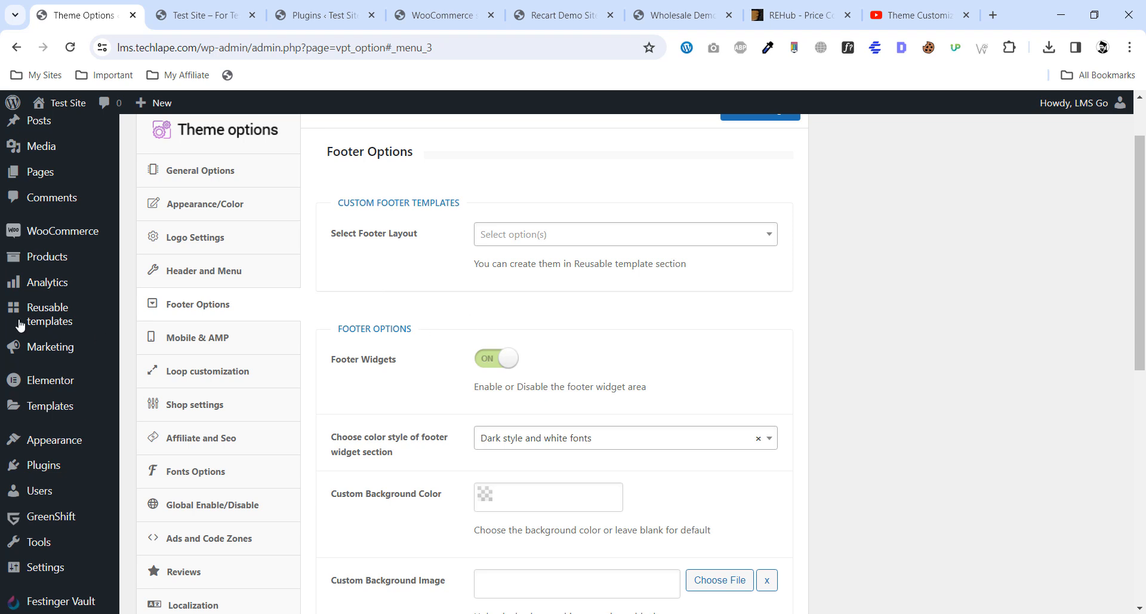
left_click(554, 235)
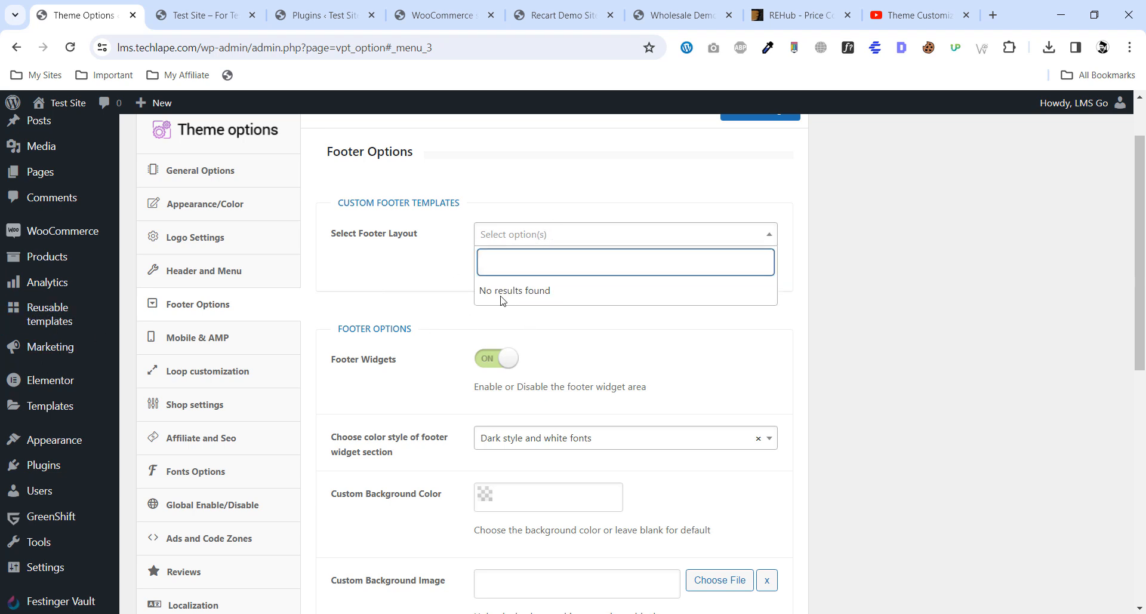
left_click(436, 273)
scroll(452, 318, "down", 1)
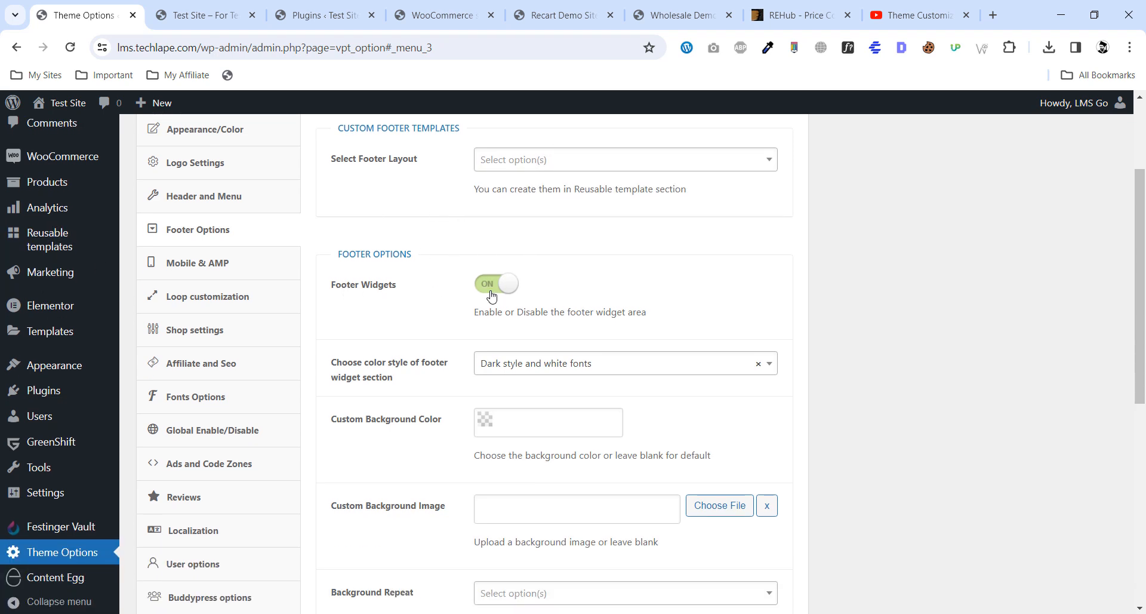
Examine the footer widget area and bottom text on the live homepage, then return to the theme options.
left_click(210, 4)
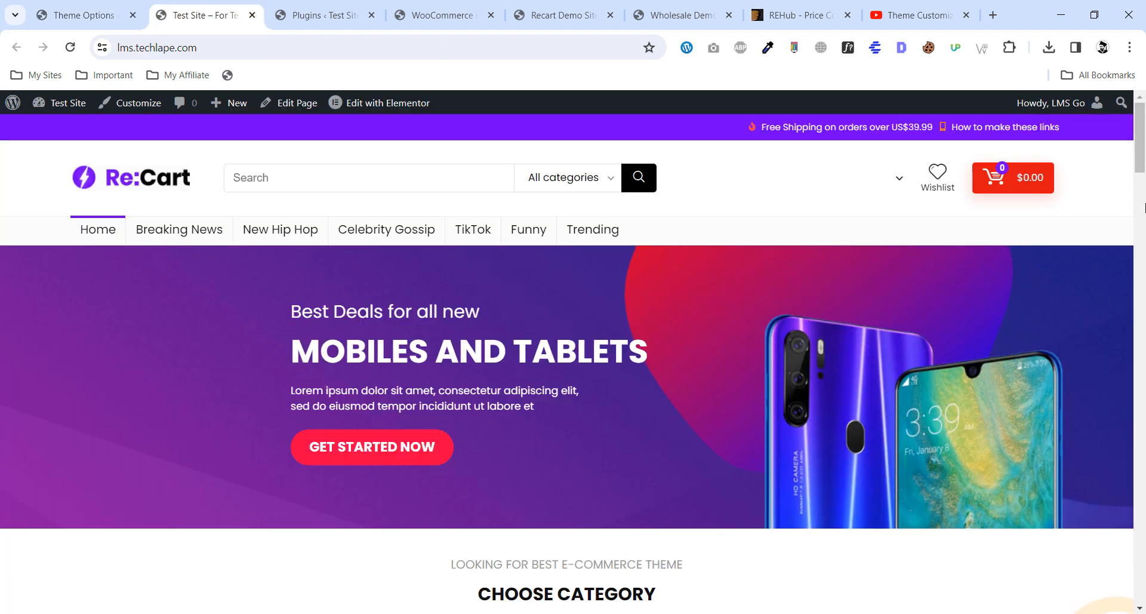
left_click_drag(1145, 158, 1145, 605)
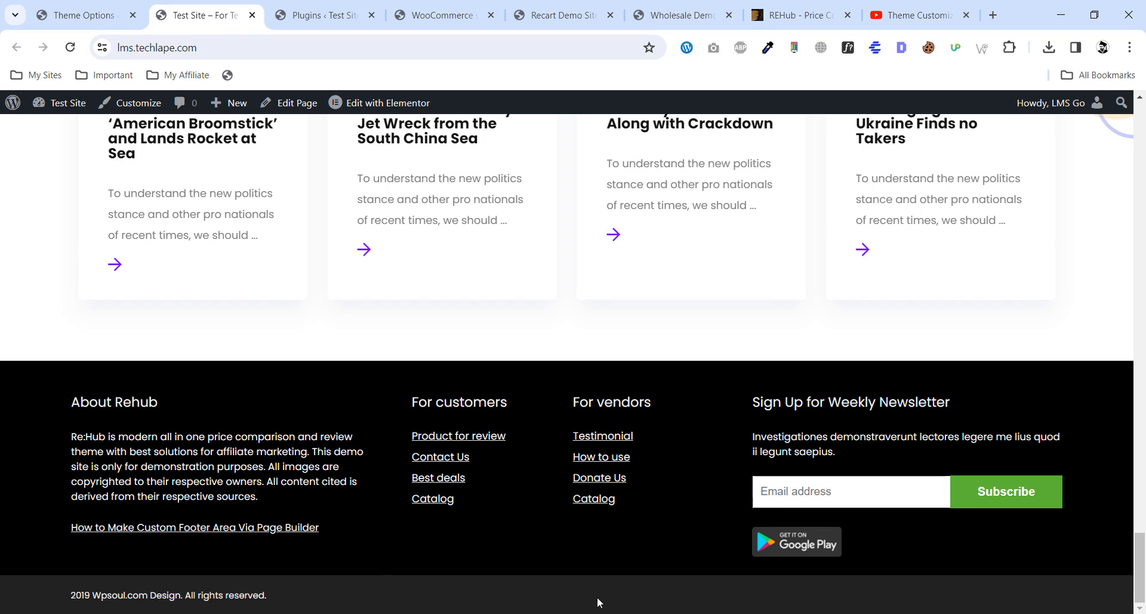
left_click(98, 5)
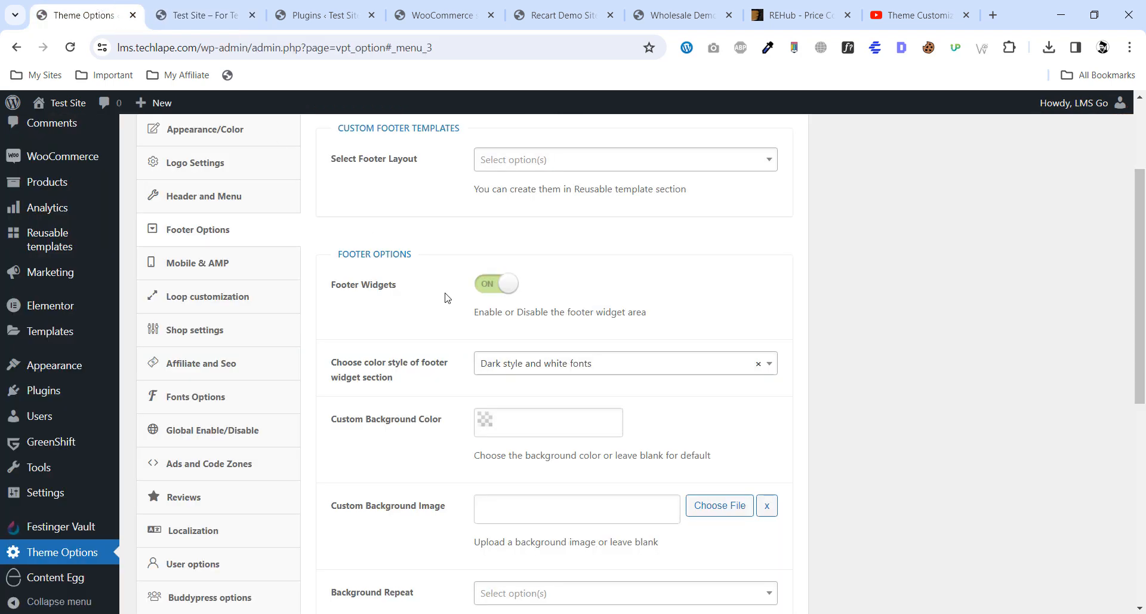
Disable the Footer Widgets in the Footer Options and save the changes.
left_click(480, 284)
scroll(659, 285, "up", 3)
left_click(774, 187)
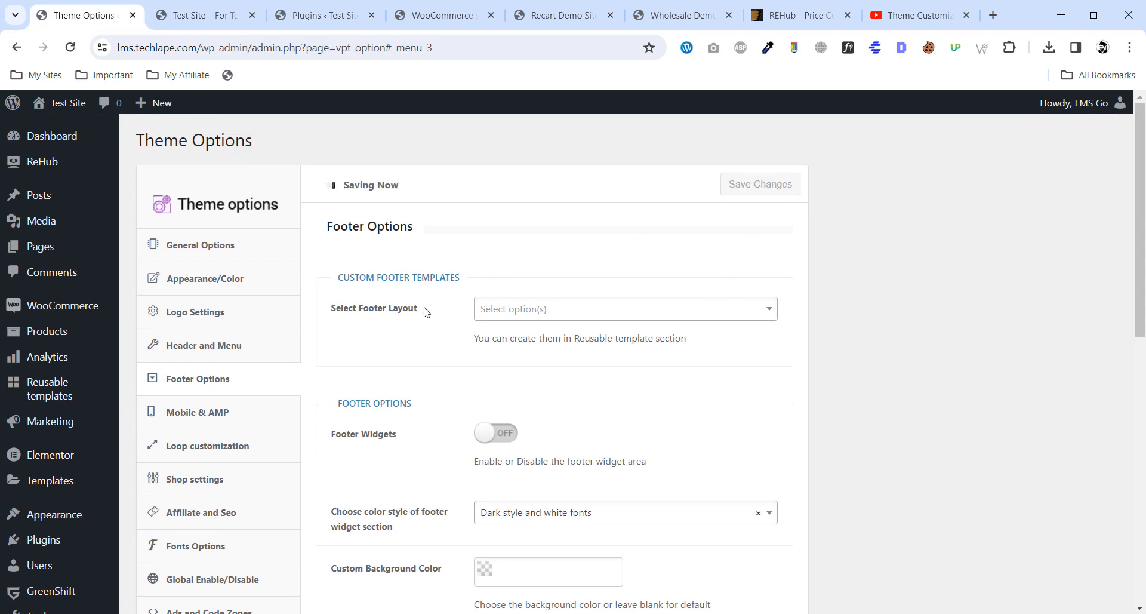
Examine the footer's color style and background settings and check the live homepage.
scroll(422, 311, "down", 5)
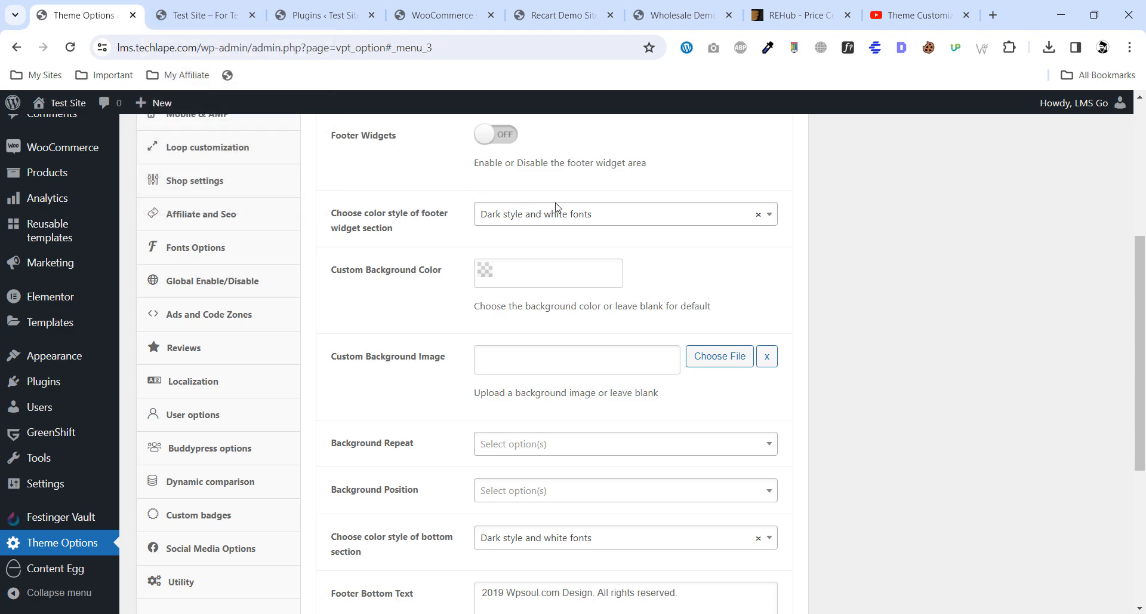
left_click(197, 15)
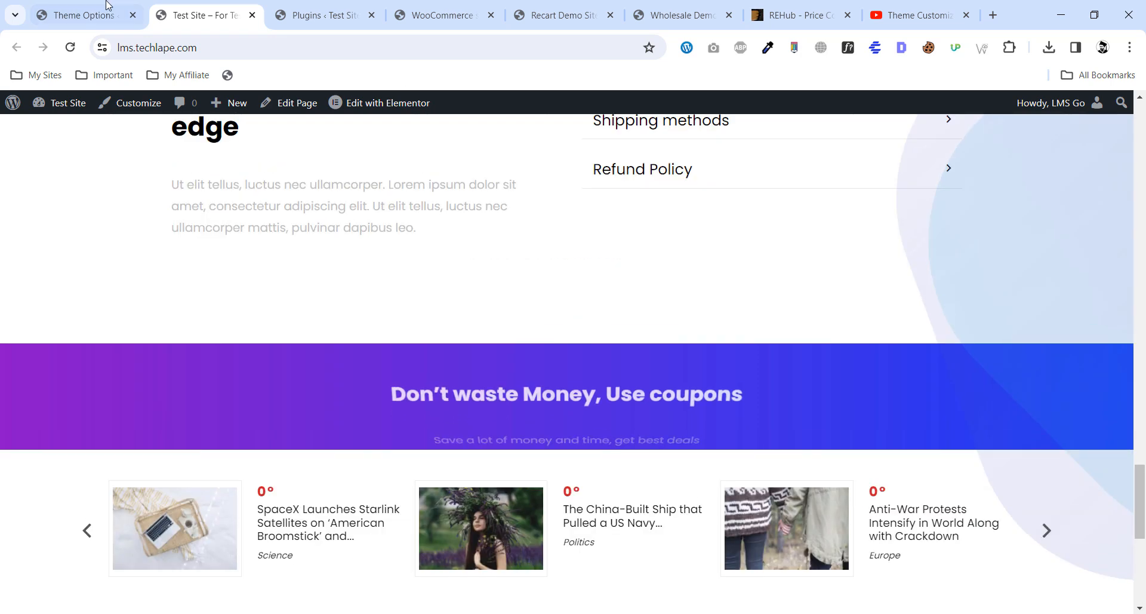
left_click(89, 15)
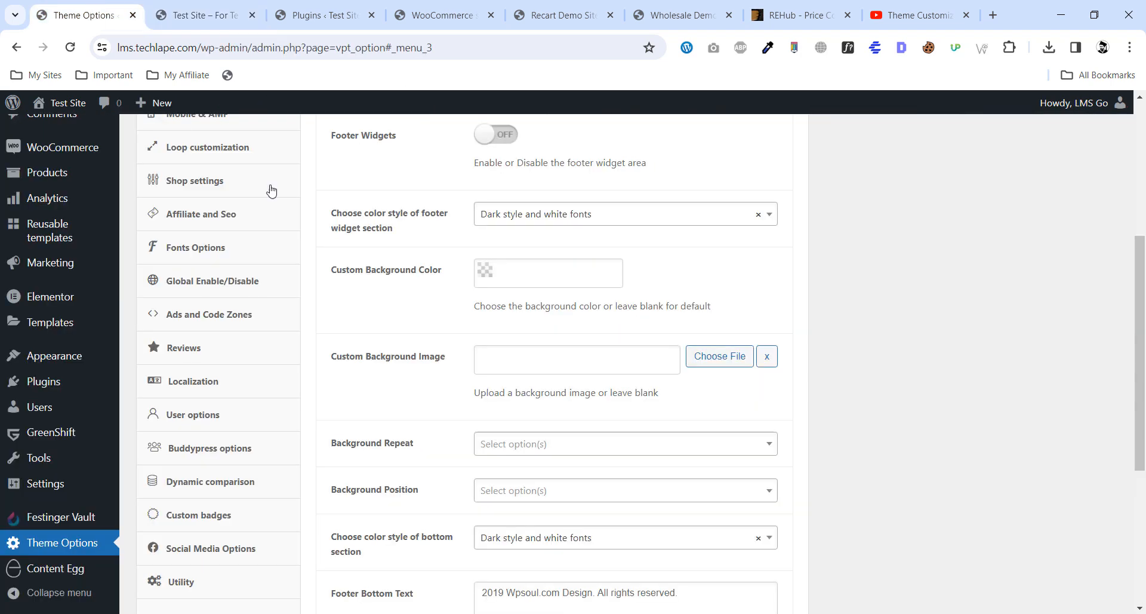
Open the Mobile & AMP options and examine the mobile logo upload and mobile header background settings.
scroll(352, 301, "up", 3)
left_click(187, 259)
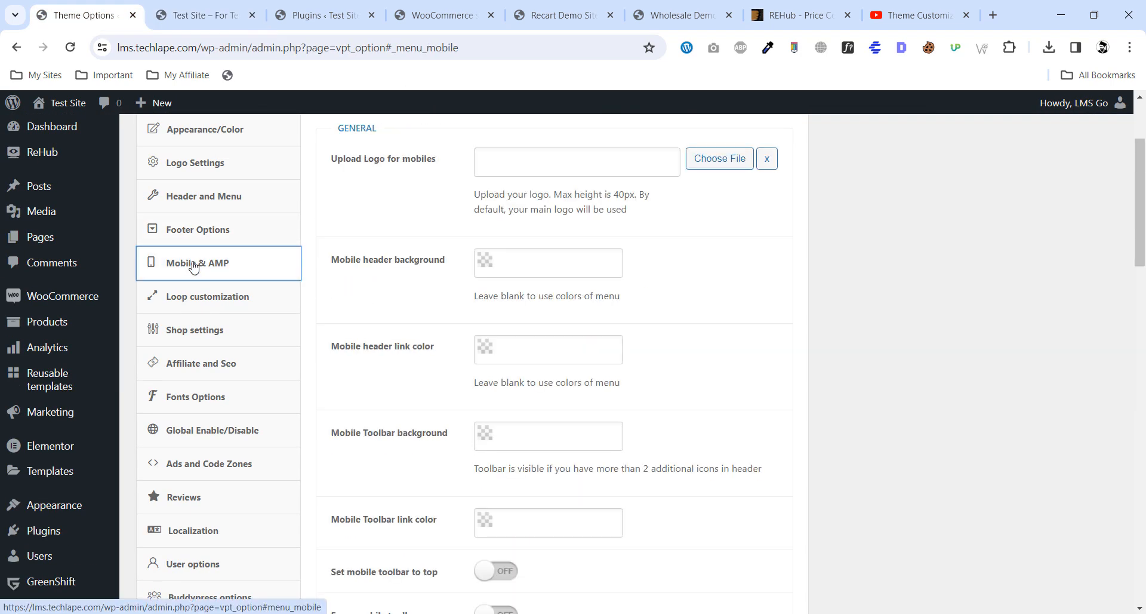
scroll(399, 380, "up", 2)
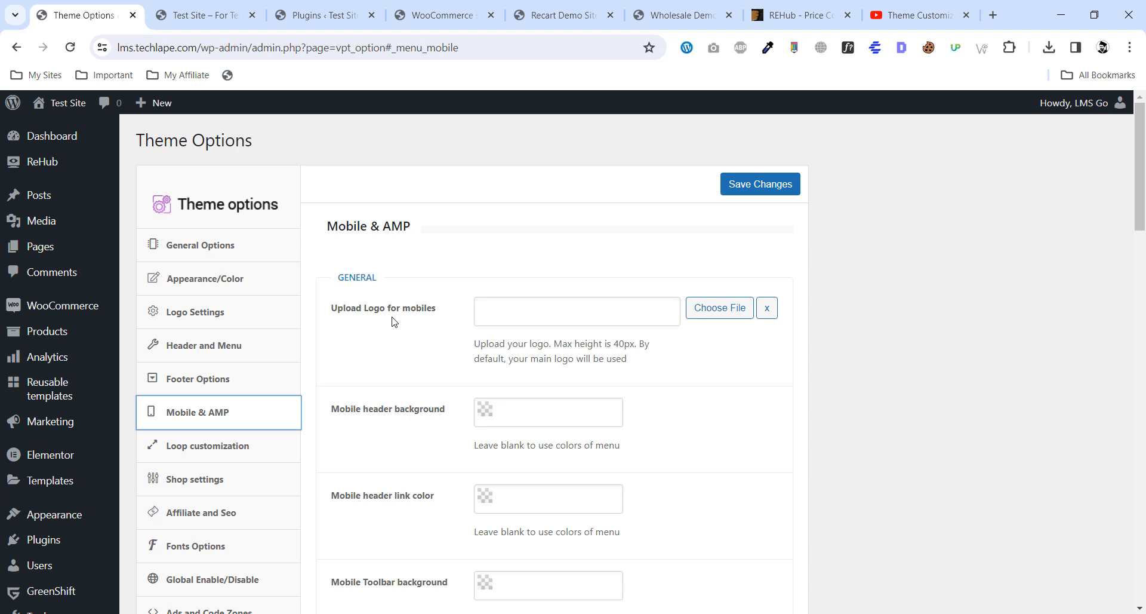
scroll(385, 302, "down", 3)
left_click_drag(379, 258, 420, 261)
left_click(382, 289)
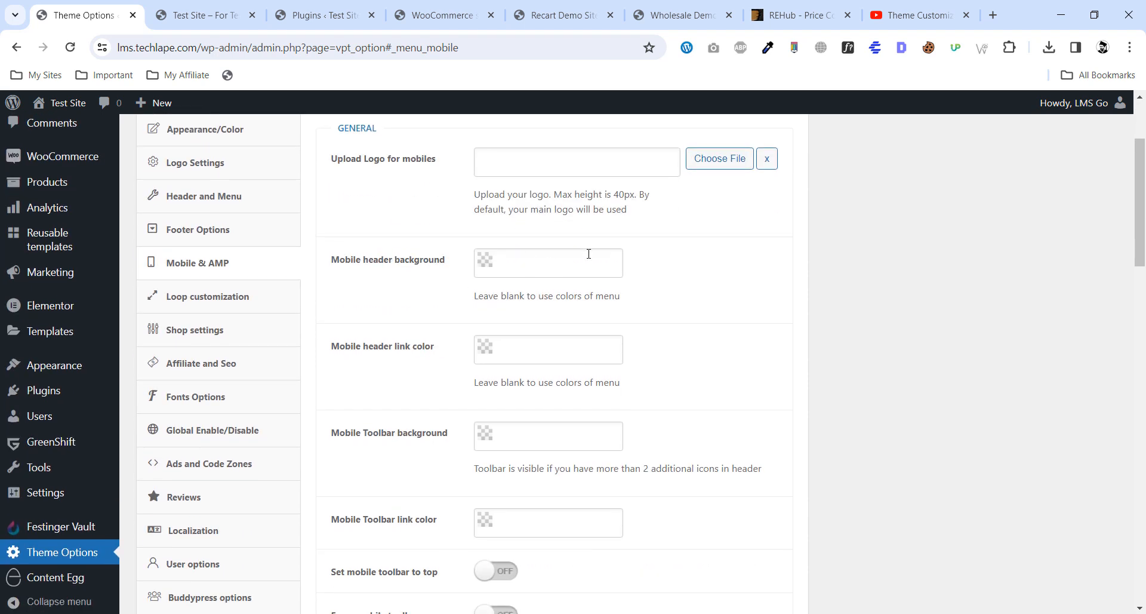
Examine the mobile header link color, mobile toolbar and mobile sliding panel settings.
scroll(434, 339, "down", 3)
scroll(430, 387, "down", 15)
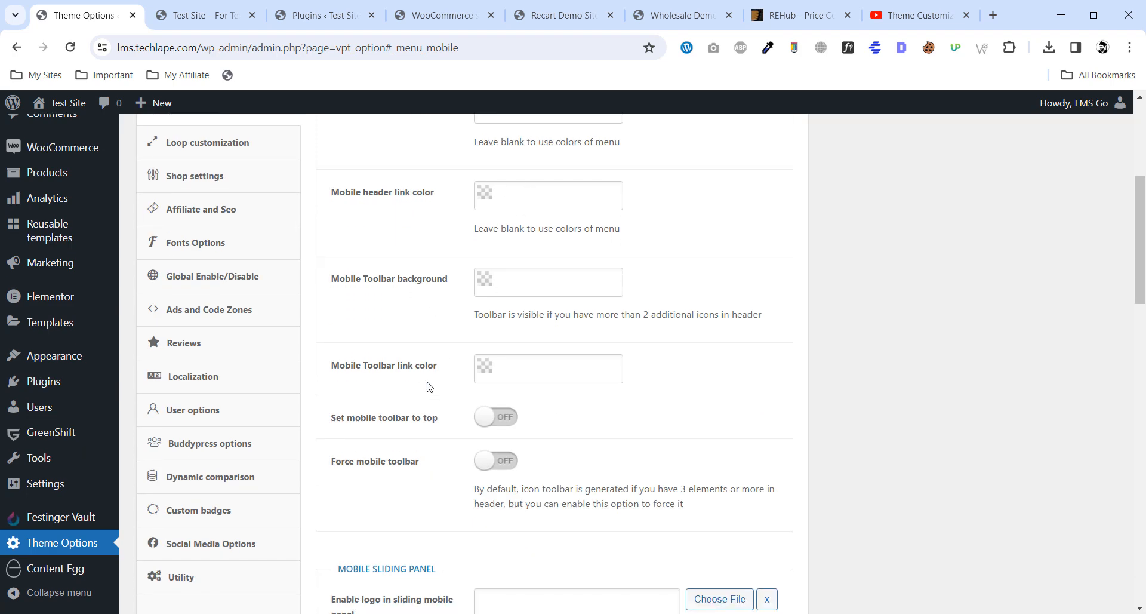
scroll(429, 387, "up", 18)
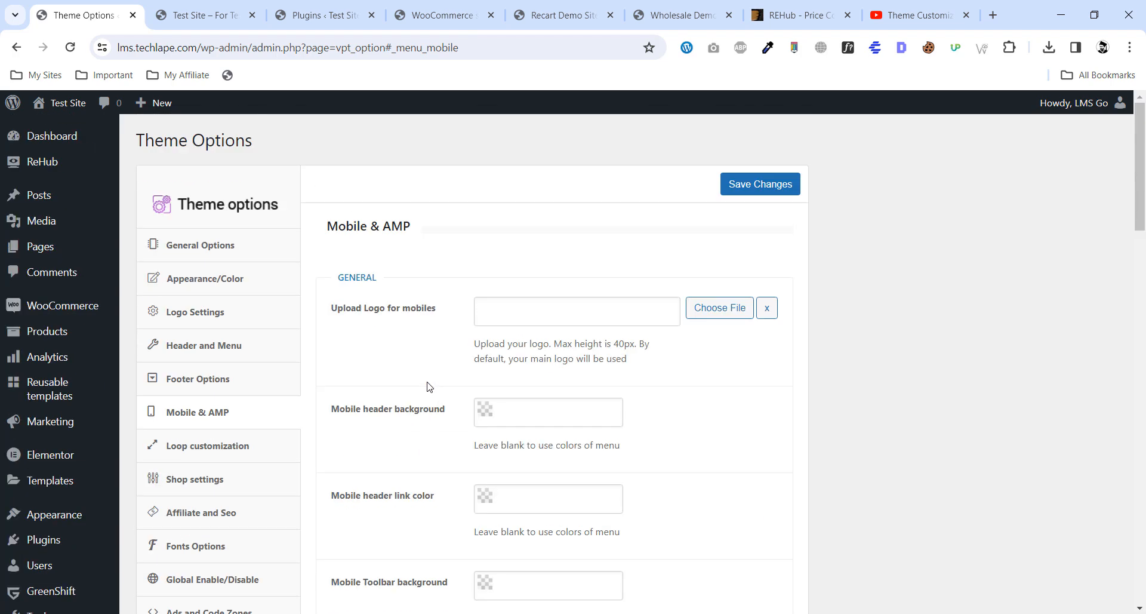
scroll(427, 387, "down", 1)
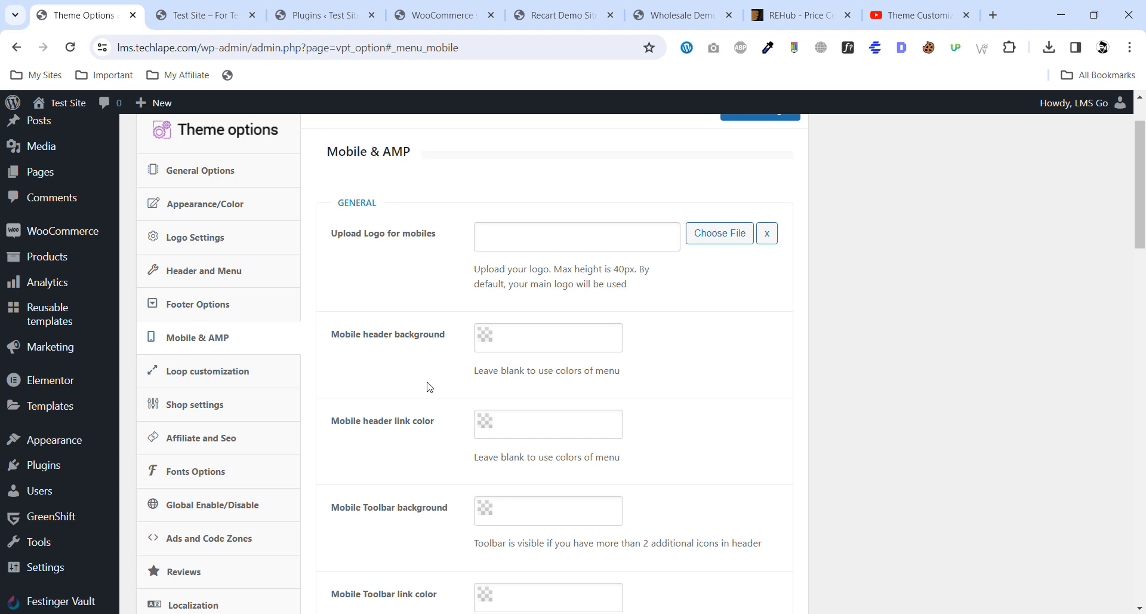
Open the Loop customization options and examine the WooCommerce loop's button and quantity settings.
left_click(225, 374)
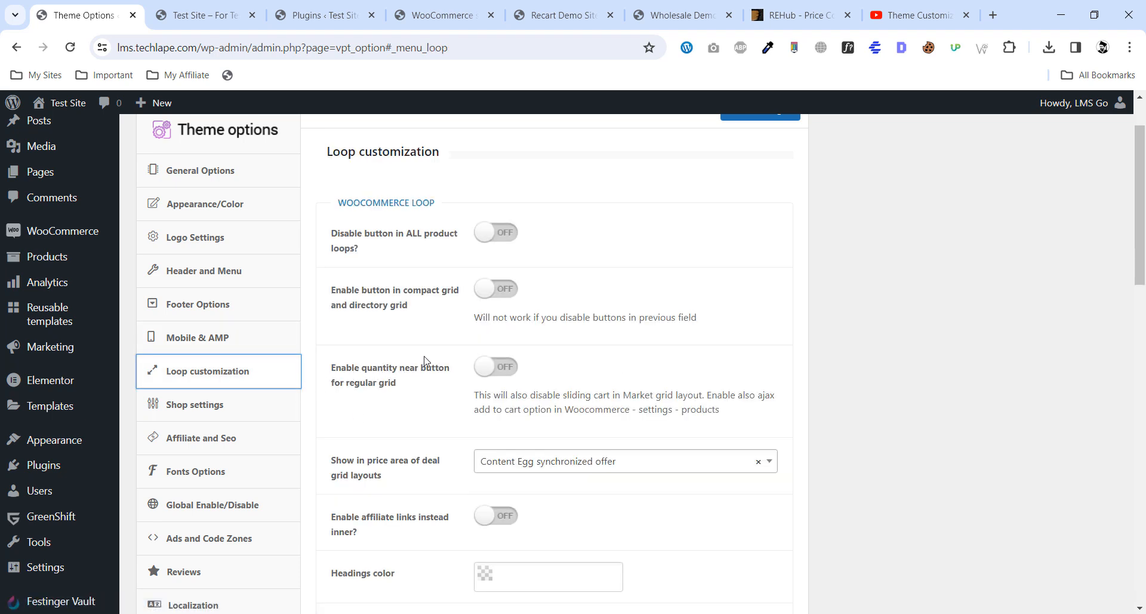
left_click_drag(345, 233, 433, 232)
left_click(411, 225)
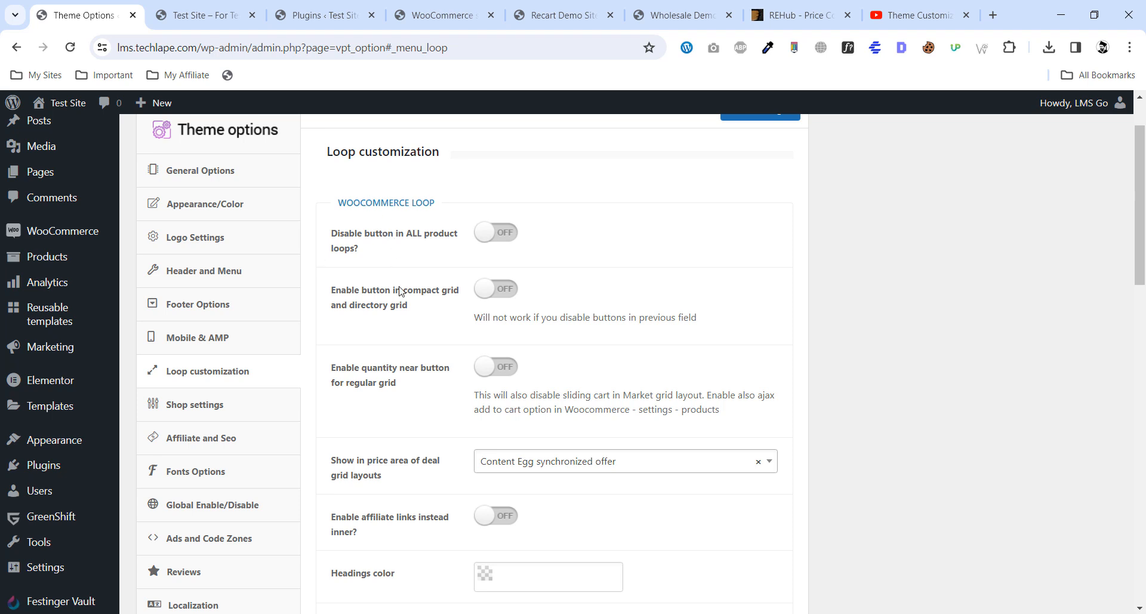
scroll(400, 291, "up", 1)
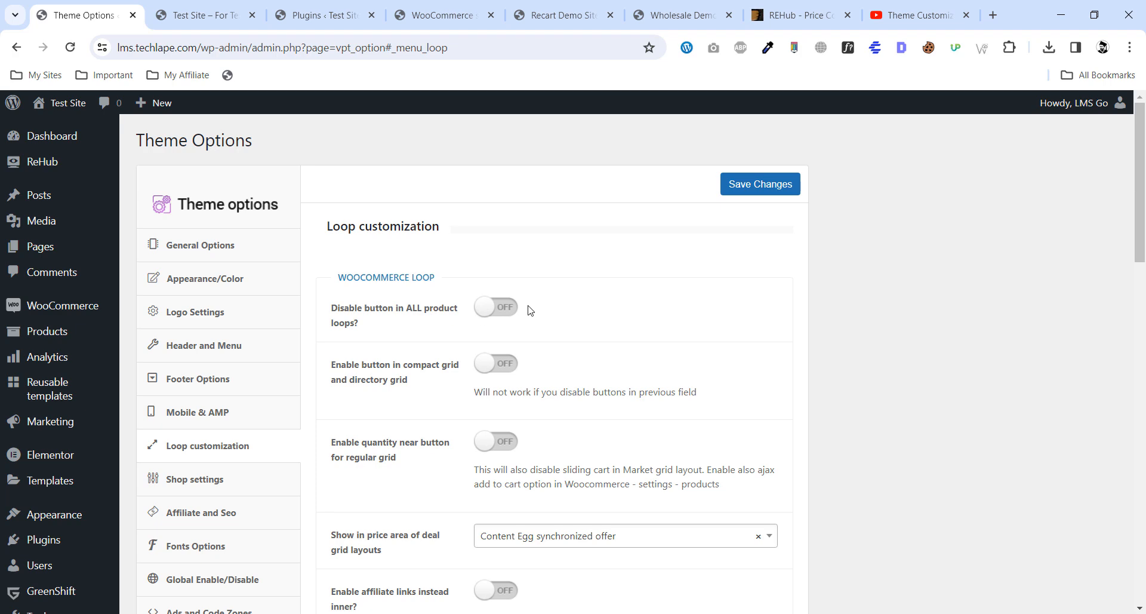
scroll(416, 383, "down", 3)
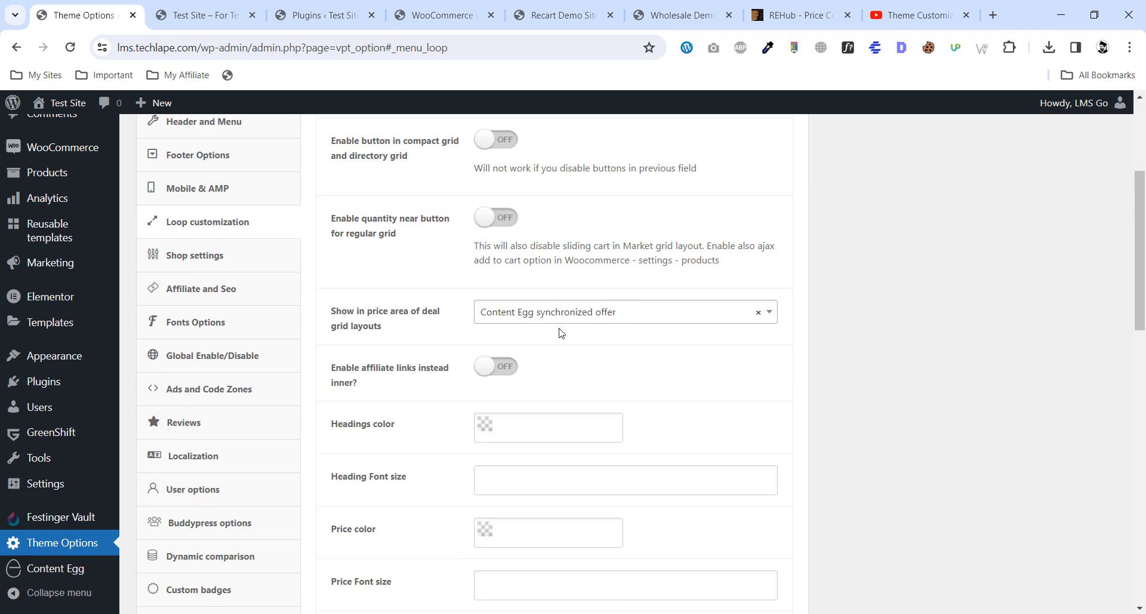
Examine the deal grid price area choices, the heading, price and sale tag styling, and the Post Loop settings.
left_click(539, 315)
left_click(463, 323)
scroll(430, 391, "down", 3)
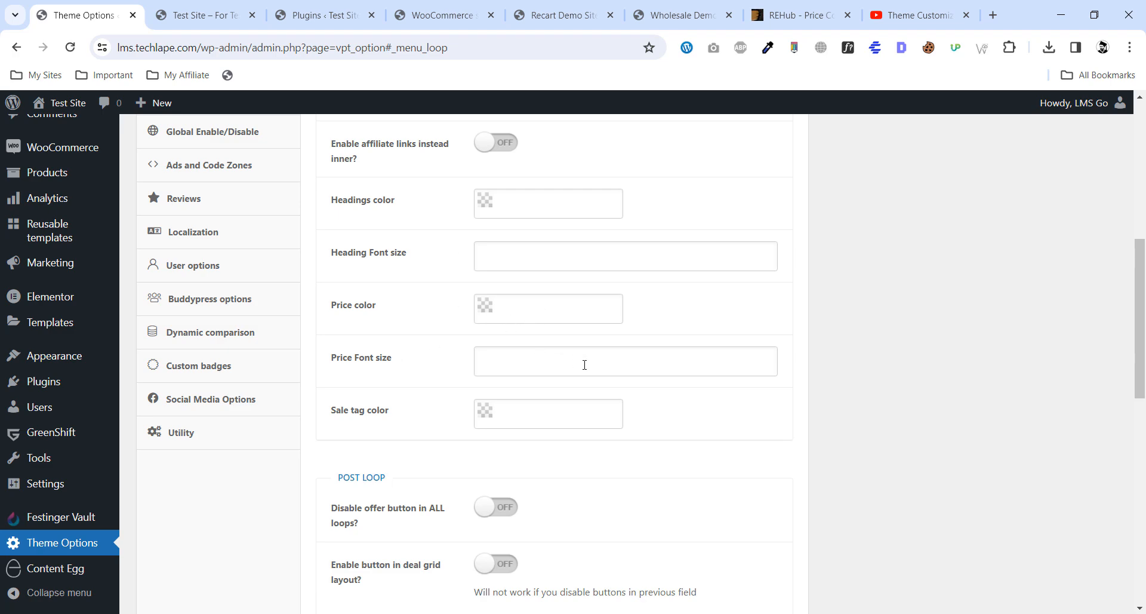
scroll(455, 389, "down", 10)
scroll(453, 390, "up", 10)
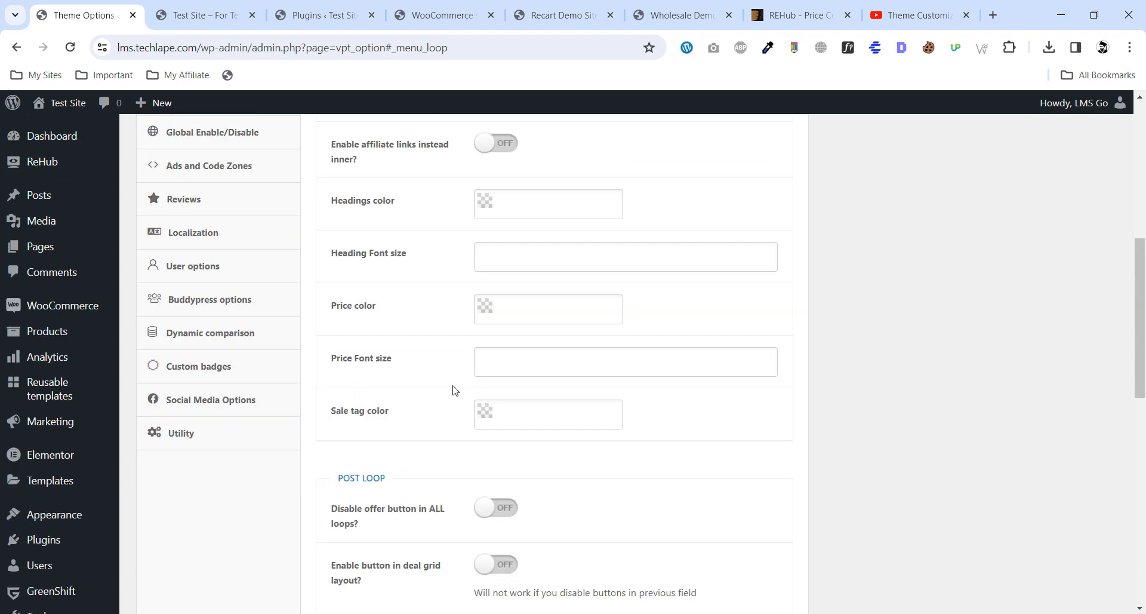
scroll(454, 390, "up", 10)
scroll(453, 389, "down", 4)
Open the Shop settings, show the archives as 4 columns full width, and save the changes.
left_click(216, 259)
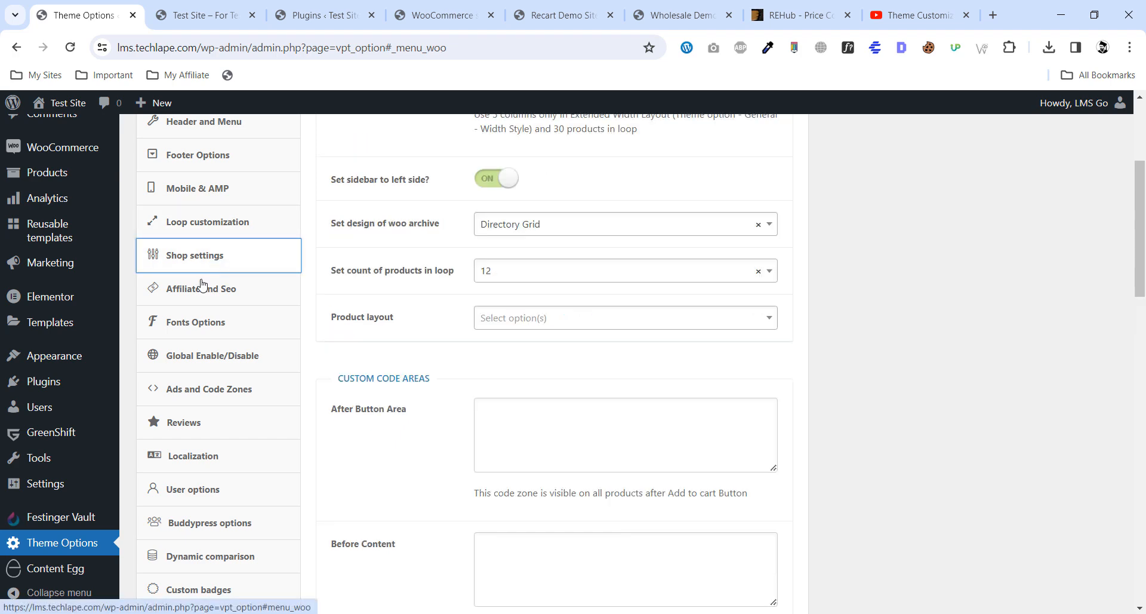
scroll(477, 376, "up", 4)
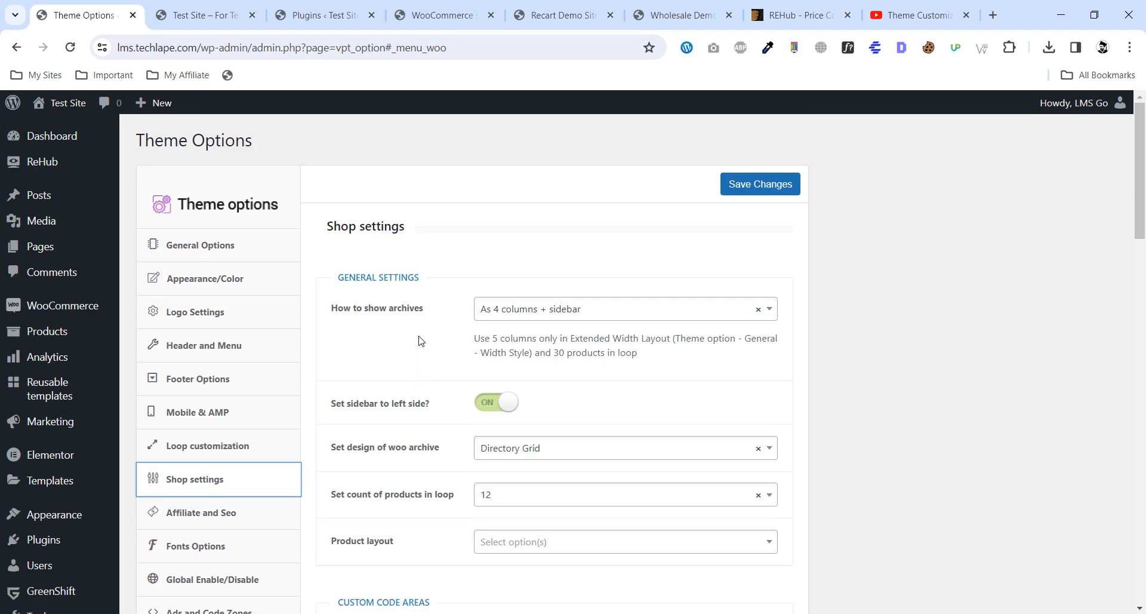
left_click(565, 313)
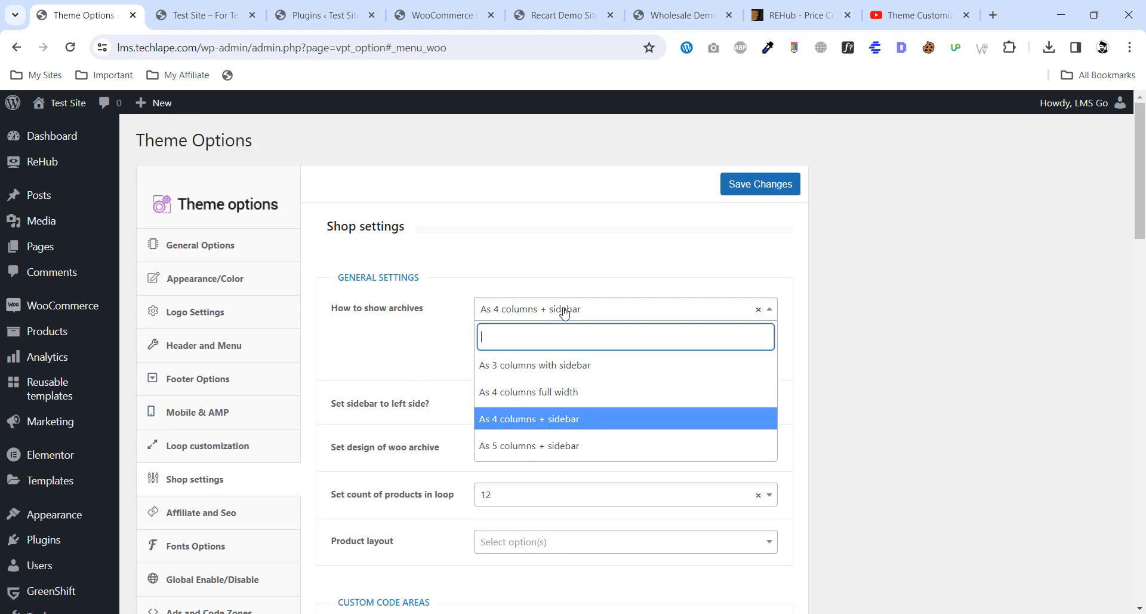
left_click(536, 392)
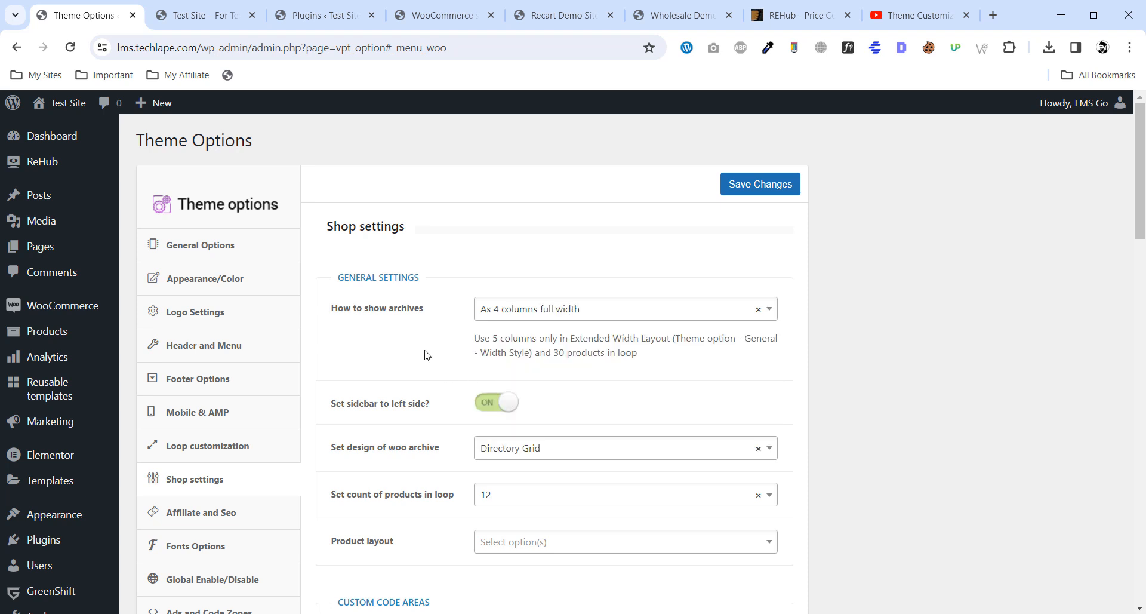
left_click(749, 192)
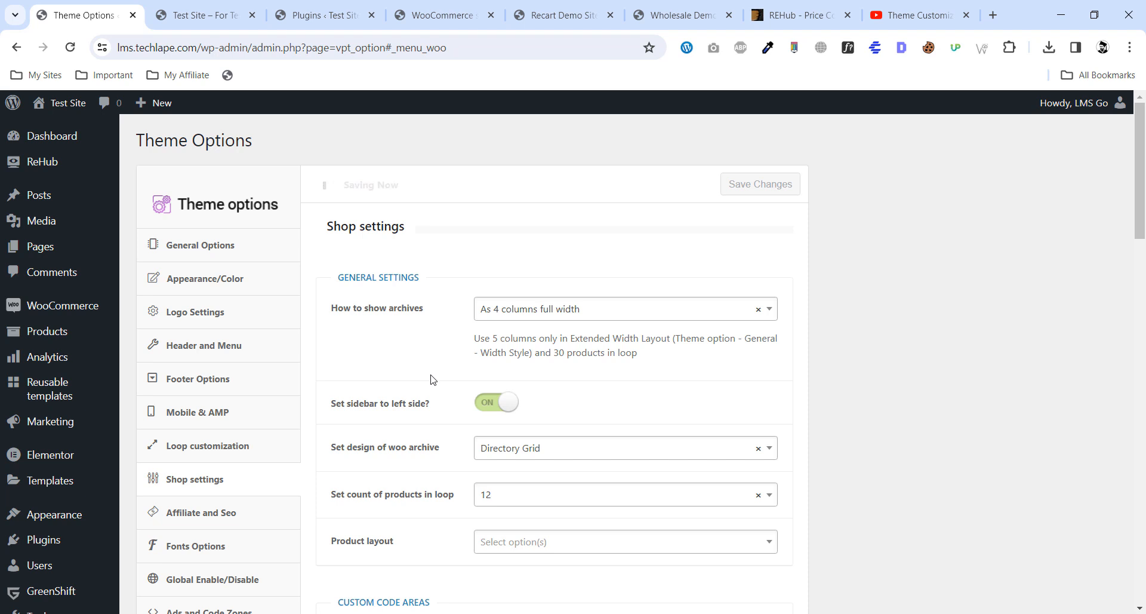
Examine the woo archive design choices, the custom code areas, and the enable/disable and synchronization settings of the shop.
scroll(427, 371, "down", 3)
left_click(553, 301)
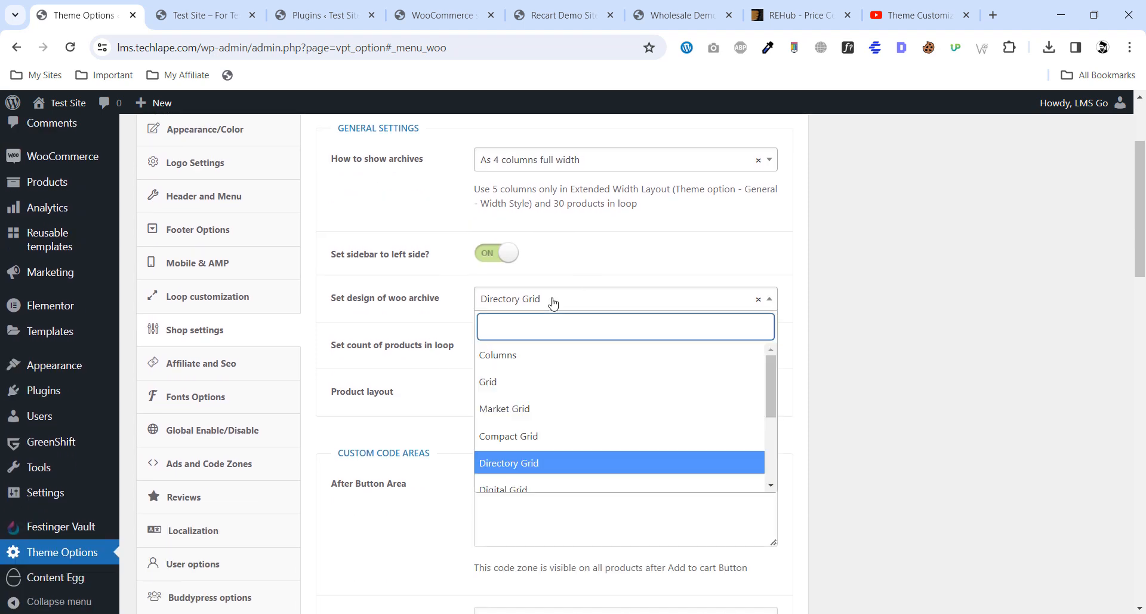
left_click(386, 335)
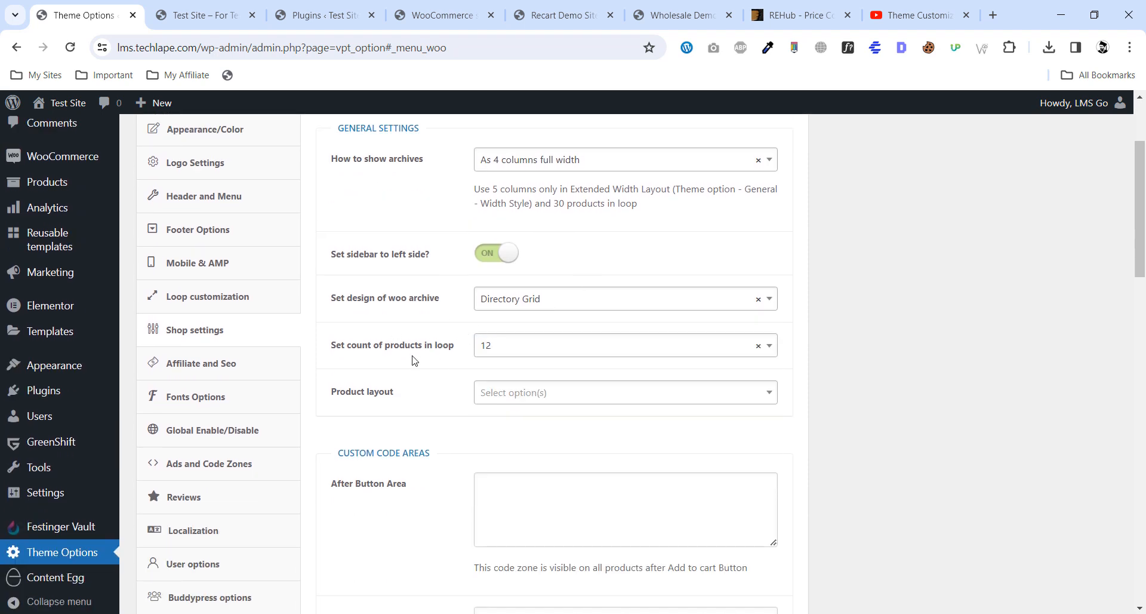
scroll(415, 360, "down", 10)
scroll(415, 360, "up", 12)
scroll(416, 360, "down", 5)
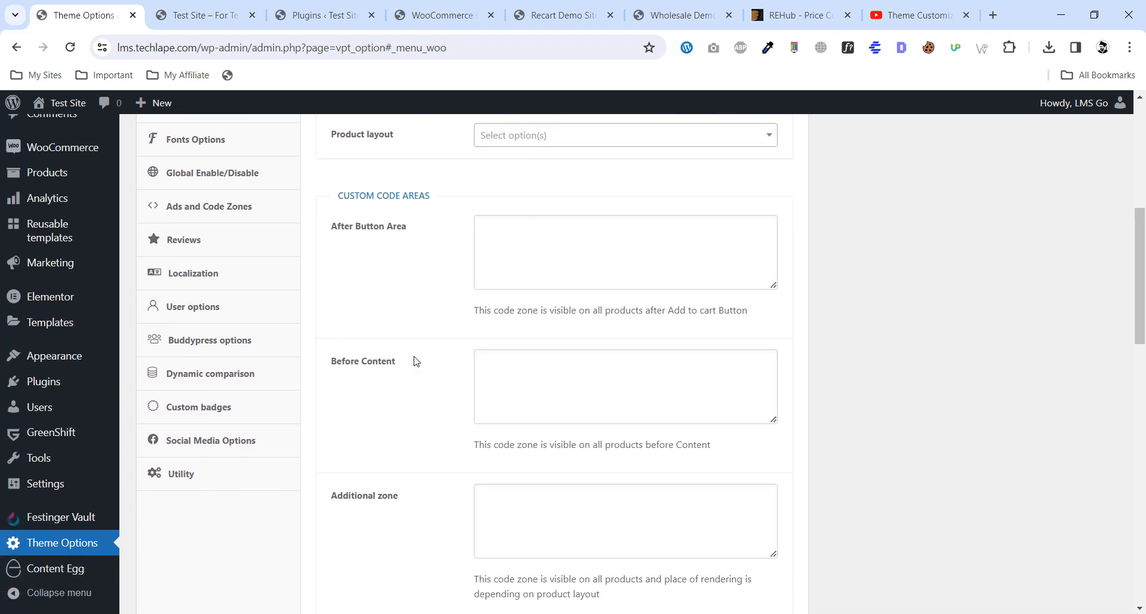
scroll(416, 360, "down", 8)
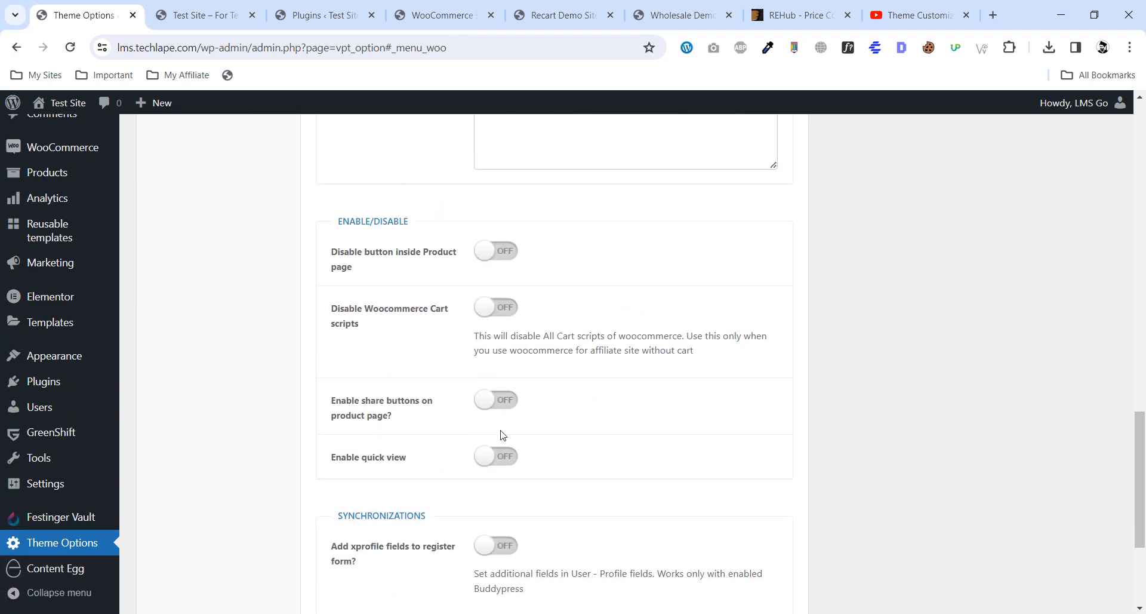
scroll(435, 391, "down", 5)
scroll(435, 391, "up", 15)
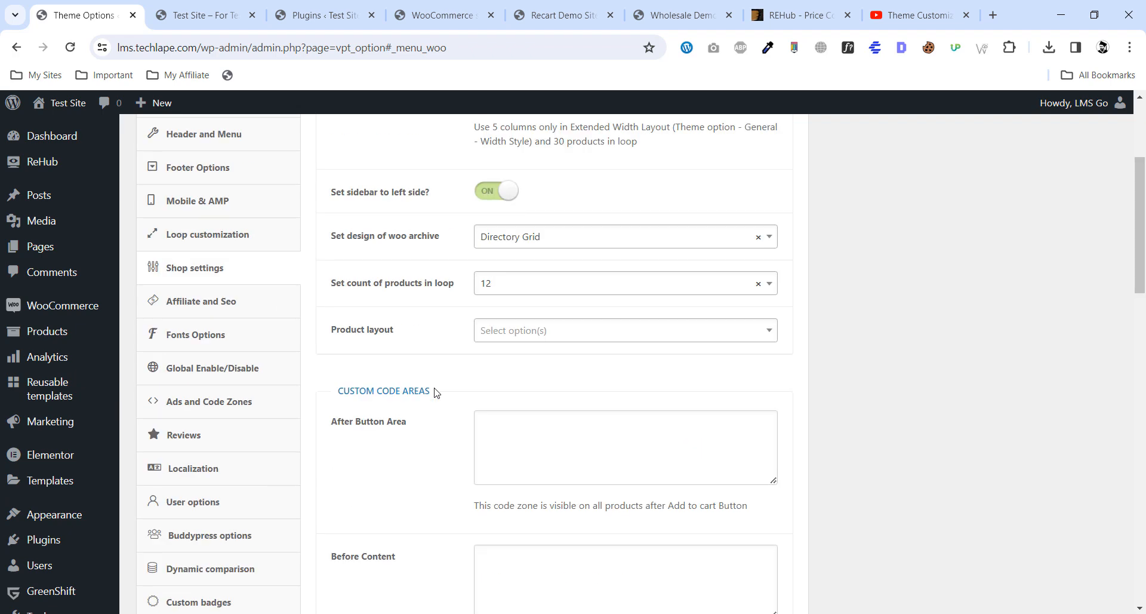
Open the Affiliate and Seo options and examine the Content Egg synchronization and cashback settings.
left_click(224, 302)
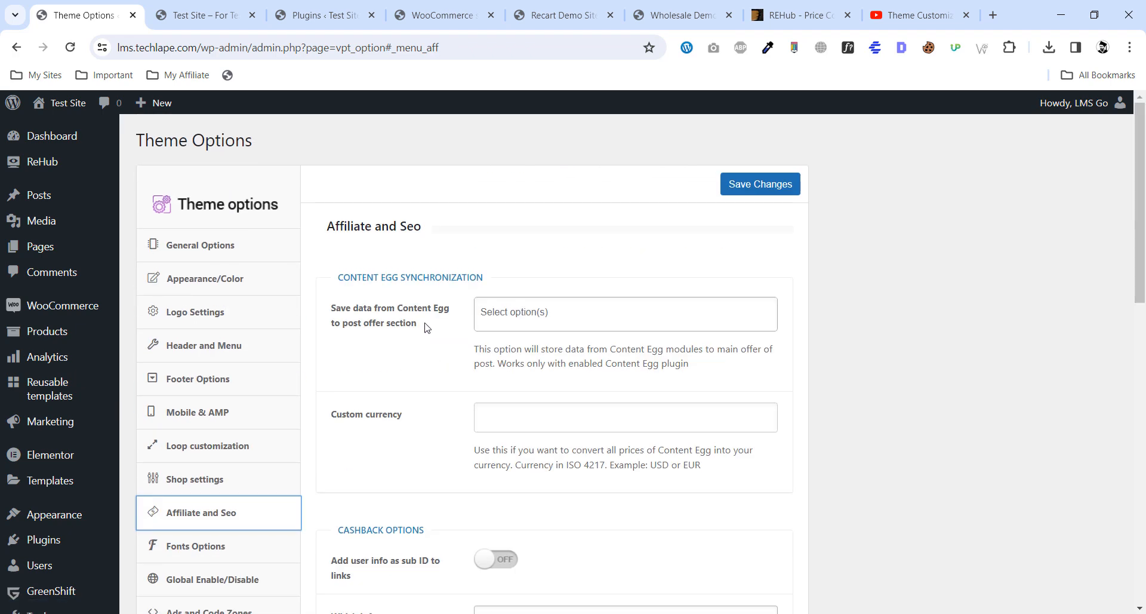
scroll(441, 401, "down", 4)
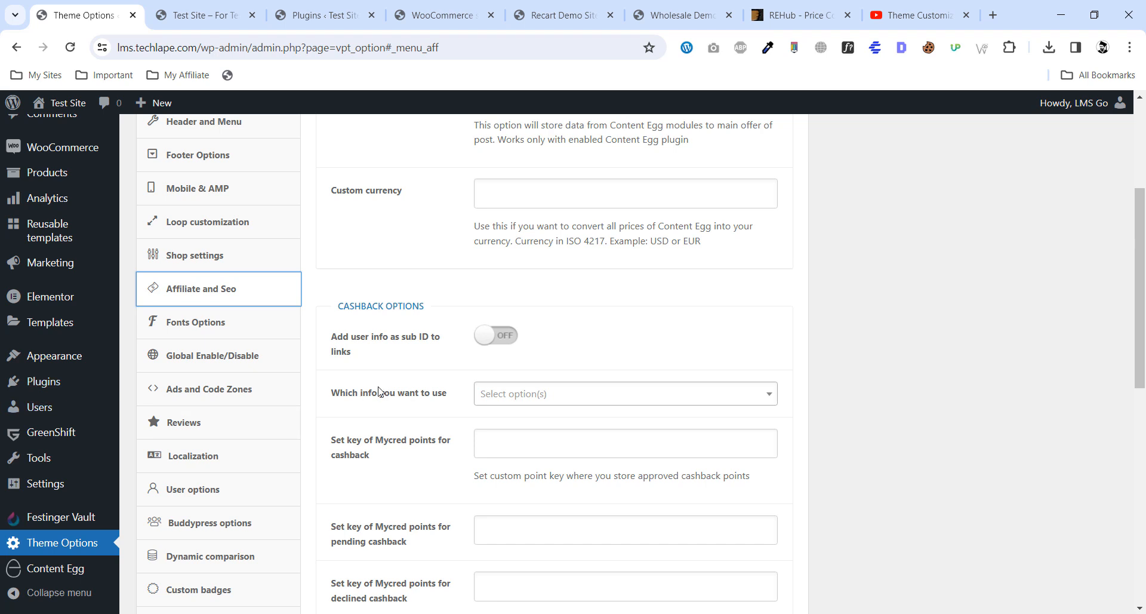
scroll(393, 365, "down", 1)
Open the Fonts Options and examine the Google Fonts inner storage setting and the navigation font family choices.
left_click(226, 257)
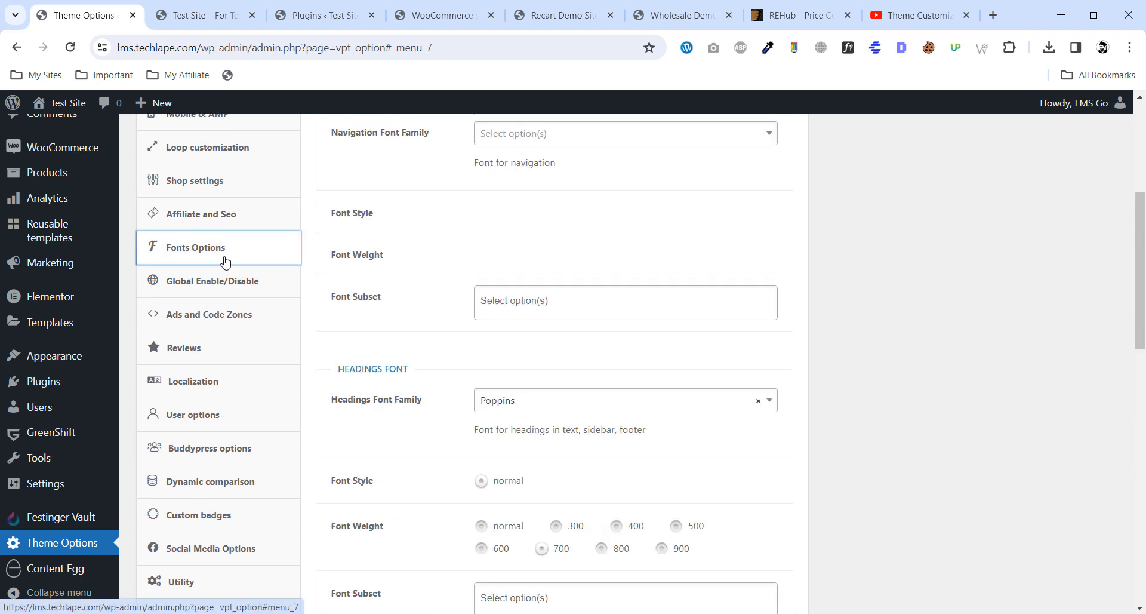
scroll(426, 347, "up", 4)
scroll(427, 346, "up", 1)
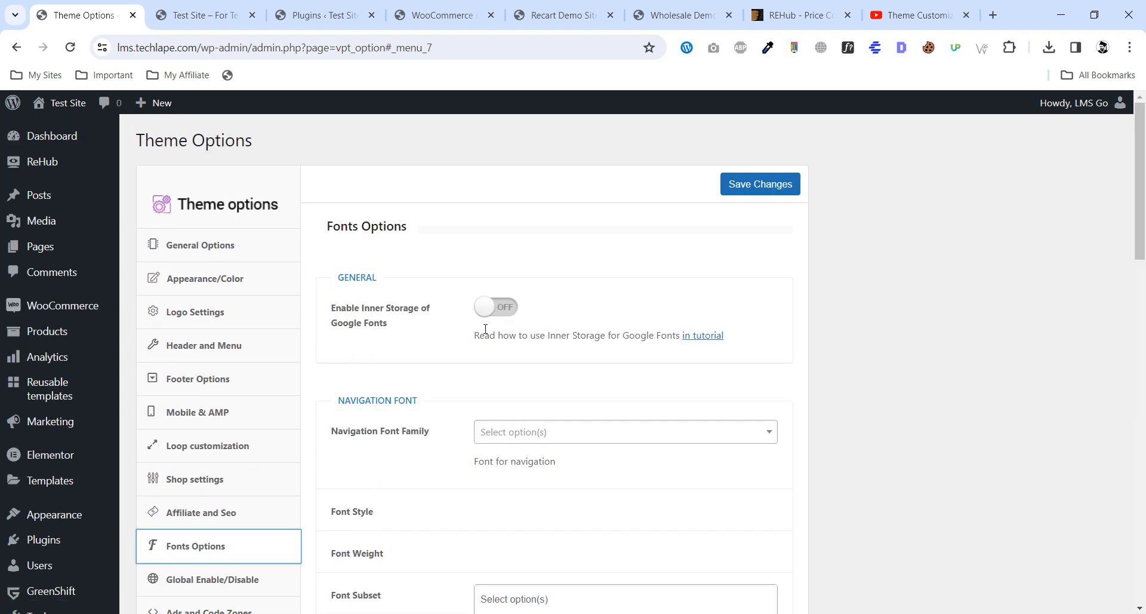
left_click_drag(495, 335, 582, 336)
left_click(499, 348)
scroll(464, 374, "down", 1)
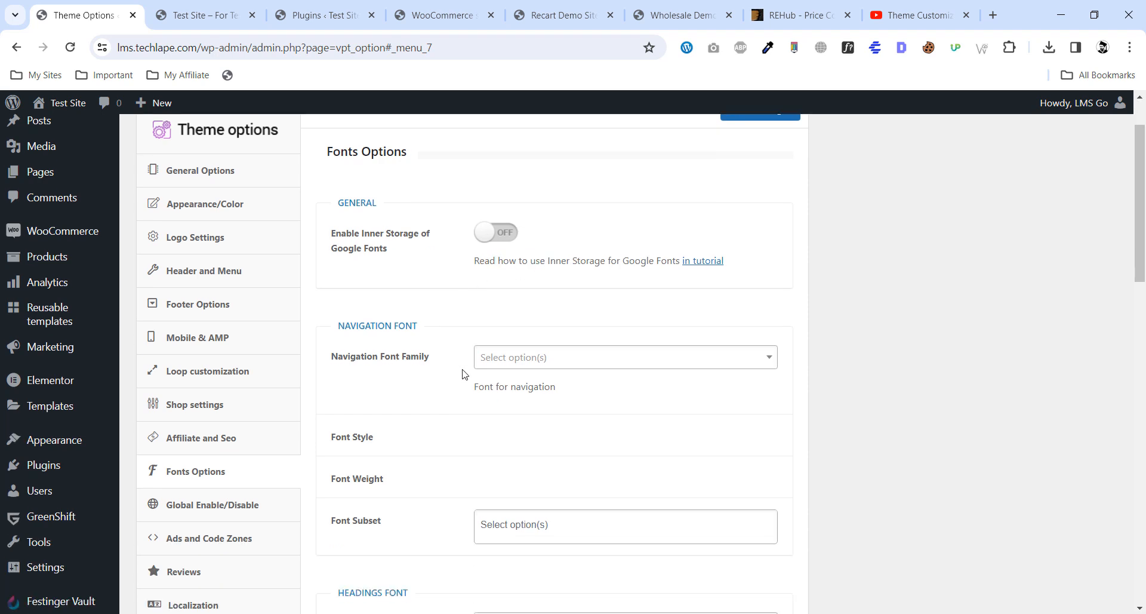
left_click(568, 357)
left_click(427, 433)
Examine the headings, button and body font settings, including weight, subset and body font size.
scroll(434, 440, "down", 10)
scroll(434, 440, "up", 3)
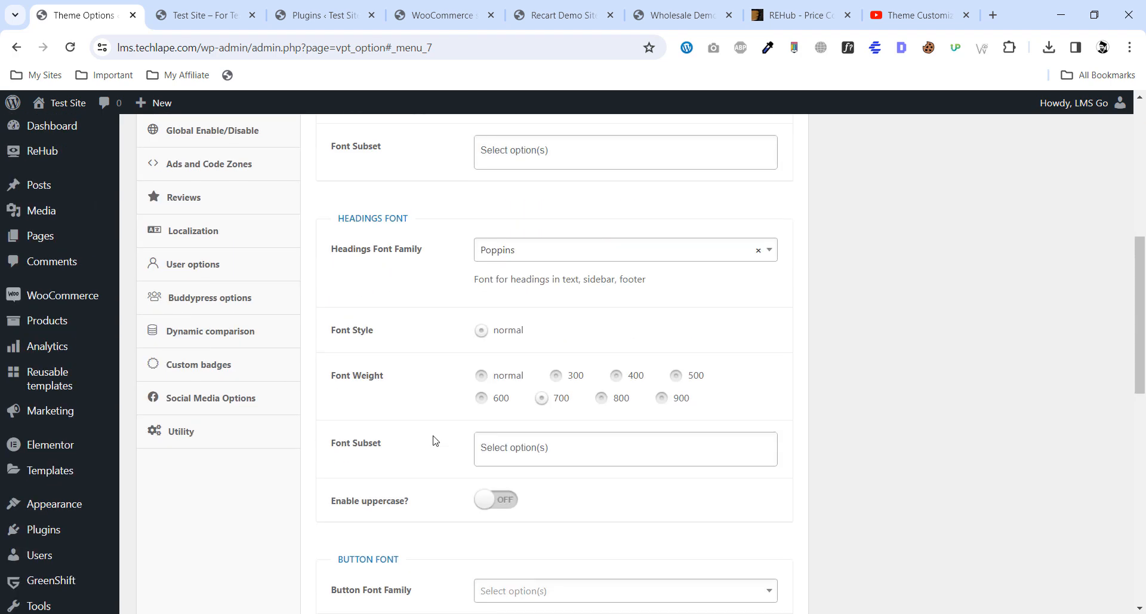
scroll(434, 440, "down", 5)
scroll(434, 441, "down", 5)
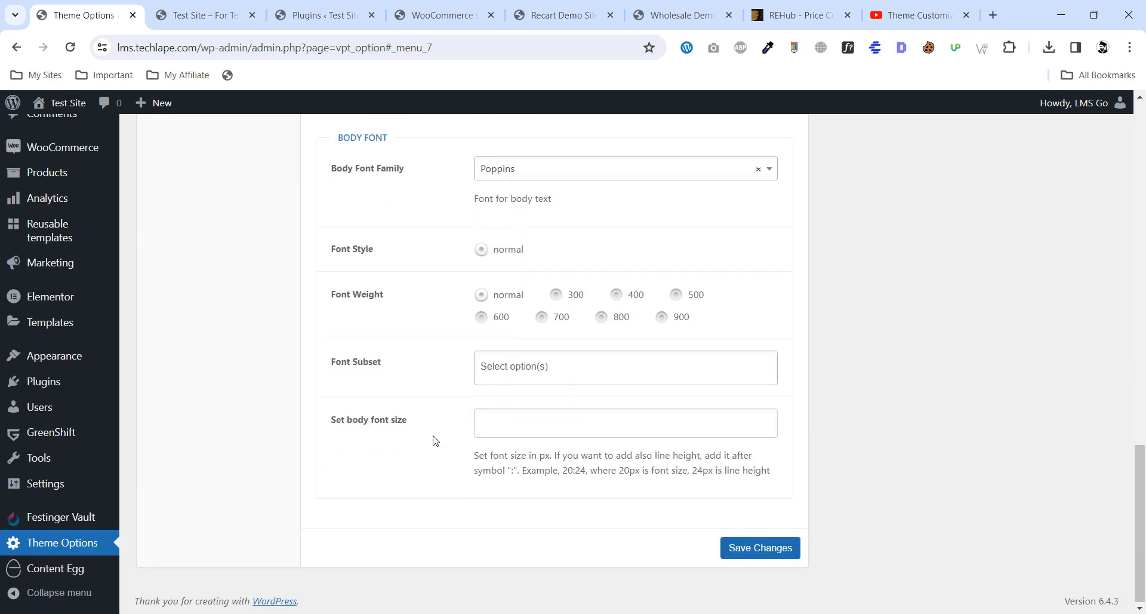
scroll(434, 441, "up", 15)
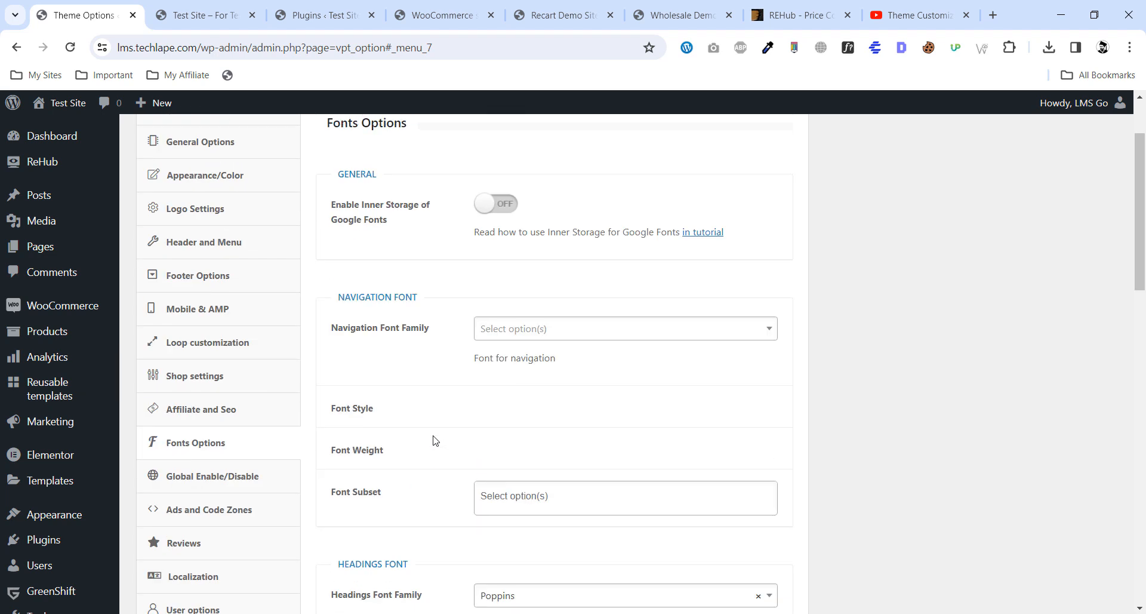
scroll(434, 440, "down", 1)
Open the Global Enable/Disable options and turn on Disable author link.
left_click(222, 402)
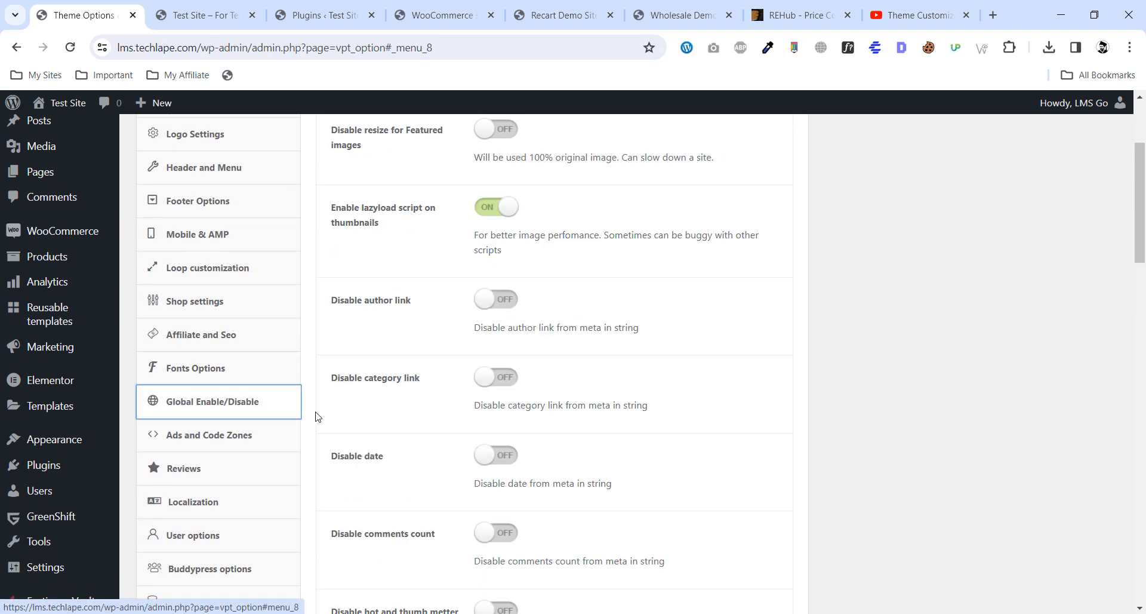
scroll(422, 413, "up", 3)
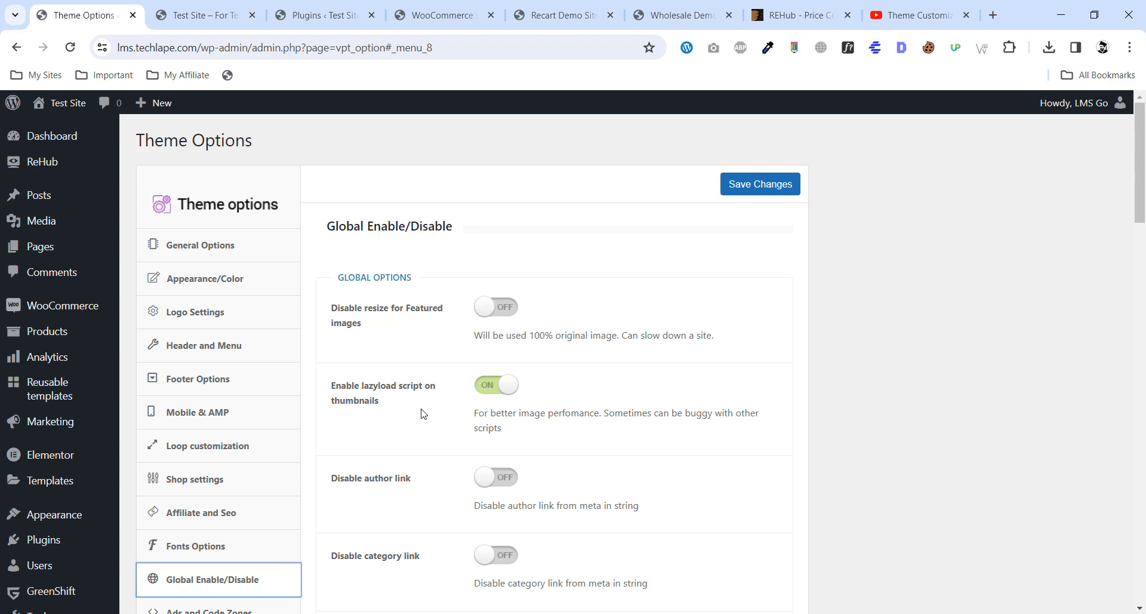
scroll(423, 413, "down", 3)
scroll(430, 314, "down", 1)
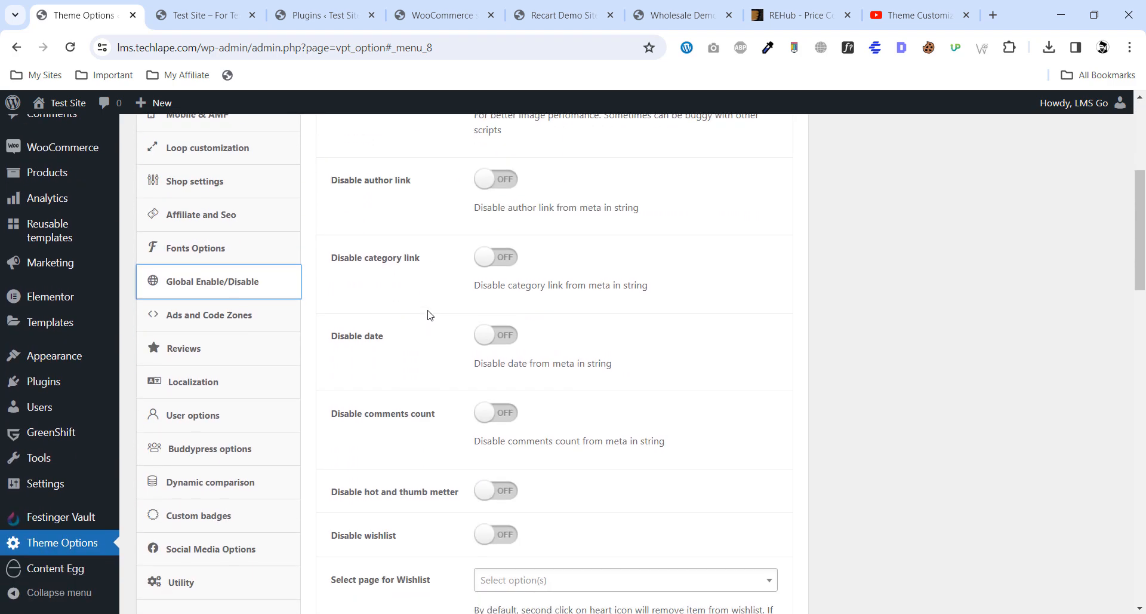
scroll(430, 315, "up", 3)
left_click(494, 402)
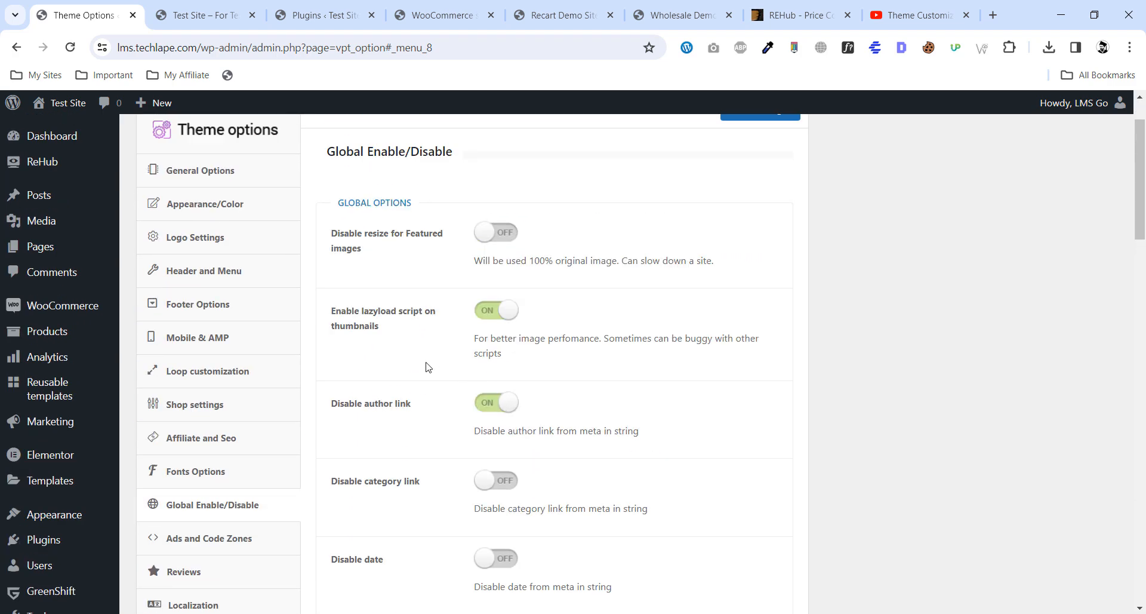
left_click(499, 404)
Turn on Disable standart comments for single pages and save the theme options.
scroll(435, 394, "down", 15)
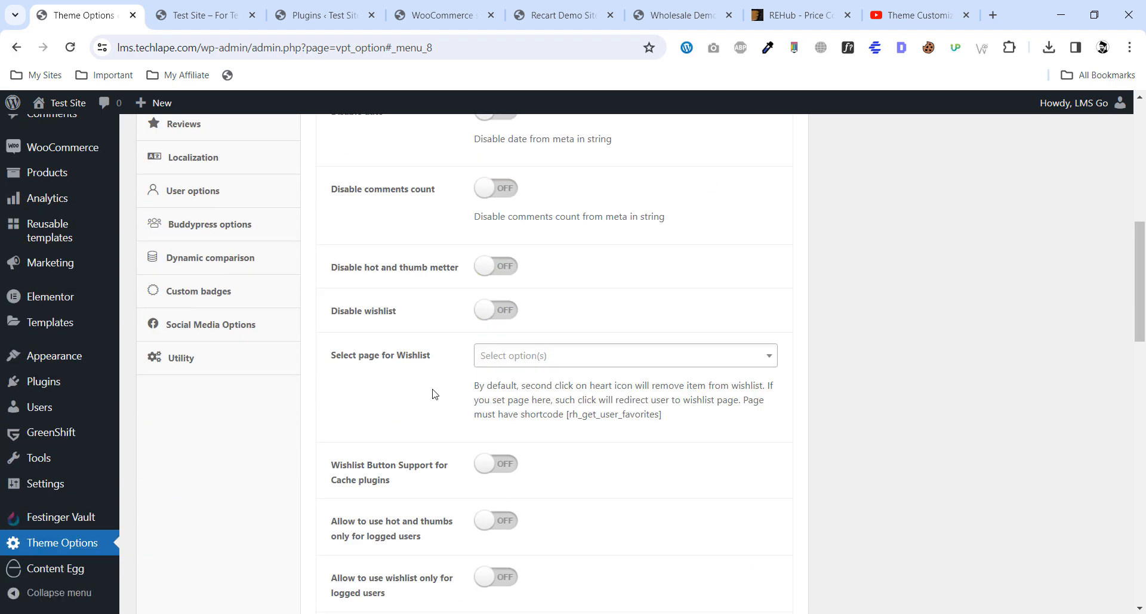
scroll(435, 394, "down", 10)
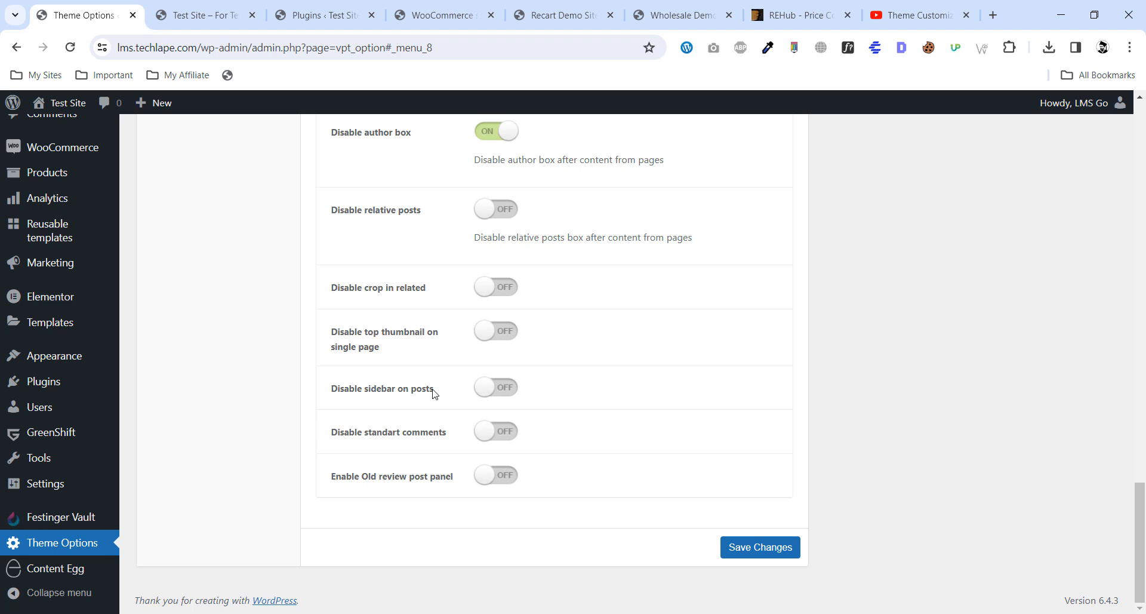
left_click(503, 434)
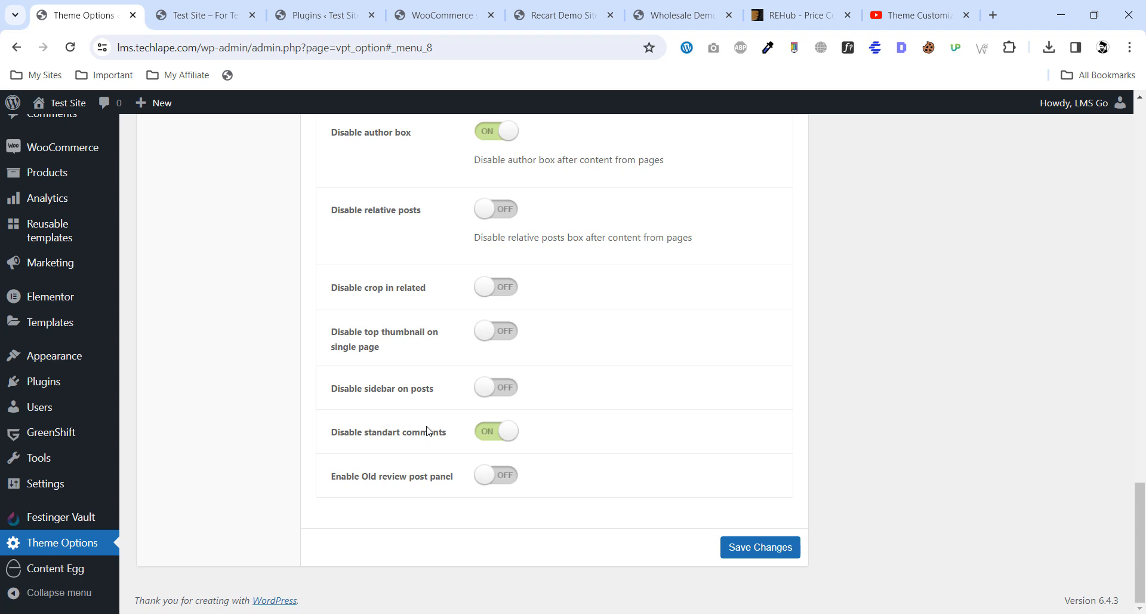
scroll(428, 431, "up", 1)
scroll(465, 361, "up", 3)
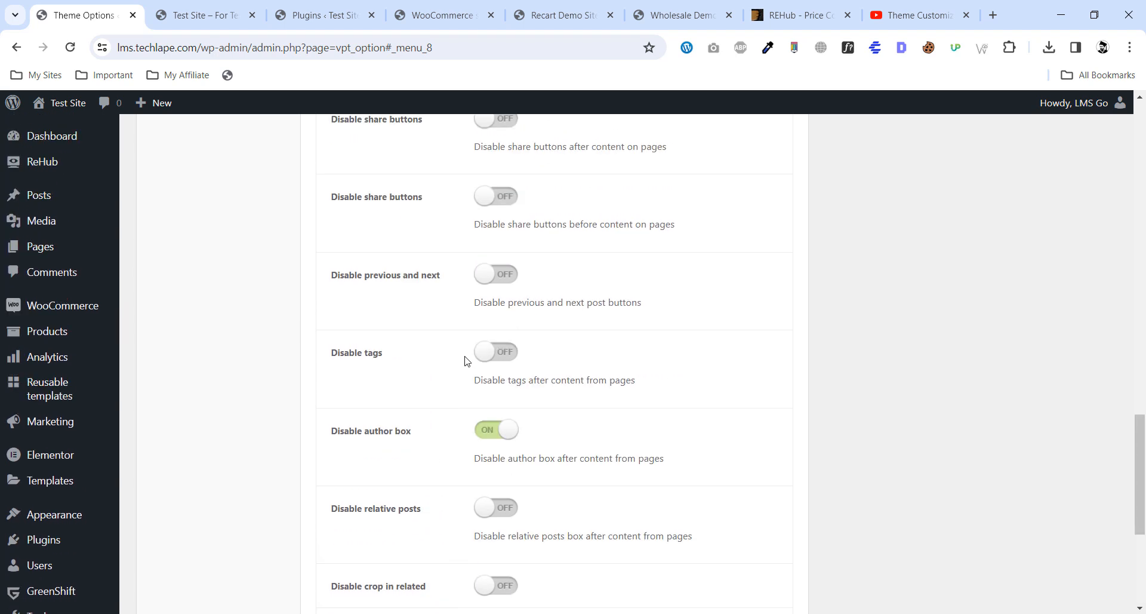
scroll(466, 361, "up", 15)
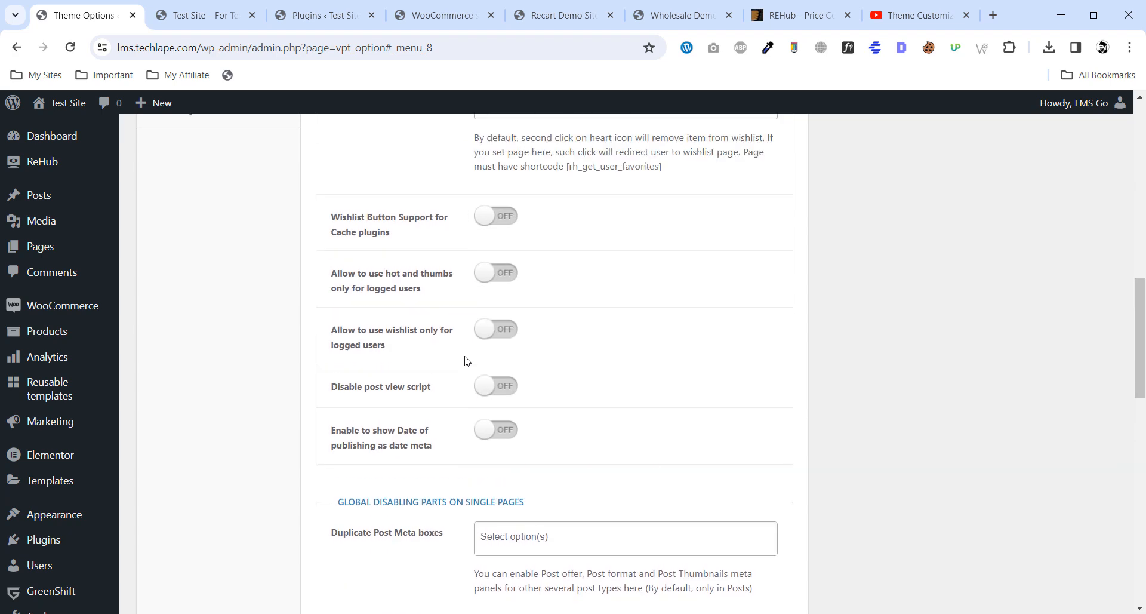
left_click(765, 179)
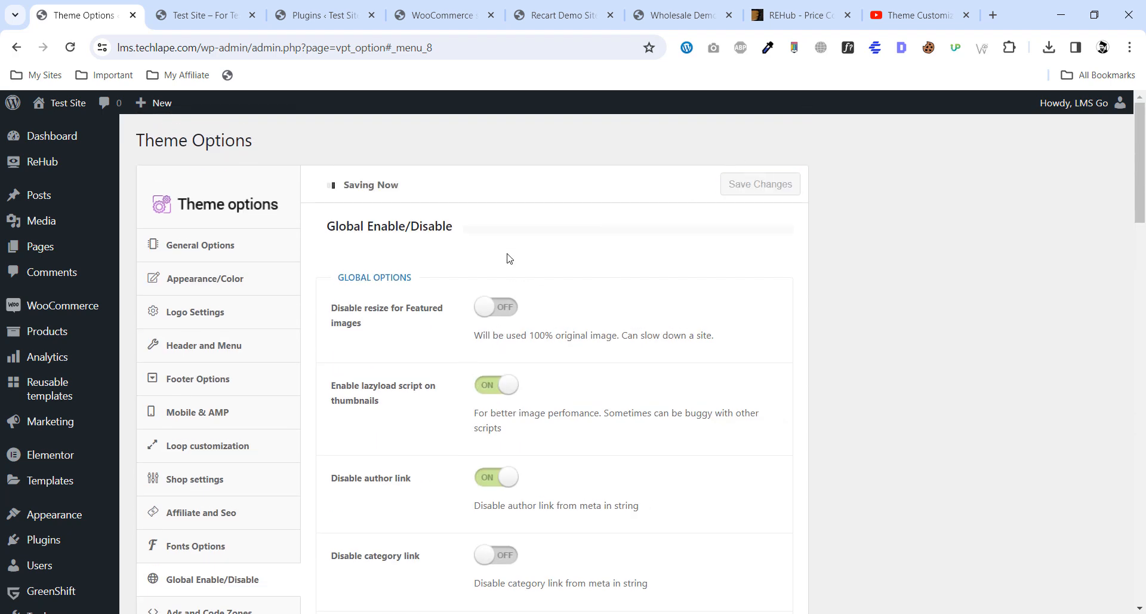
Open the Ads and Code Zones options and examine the header, footer and single page code areas.
scroll(425, 294, "down", 3)
left_click(242, 392)
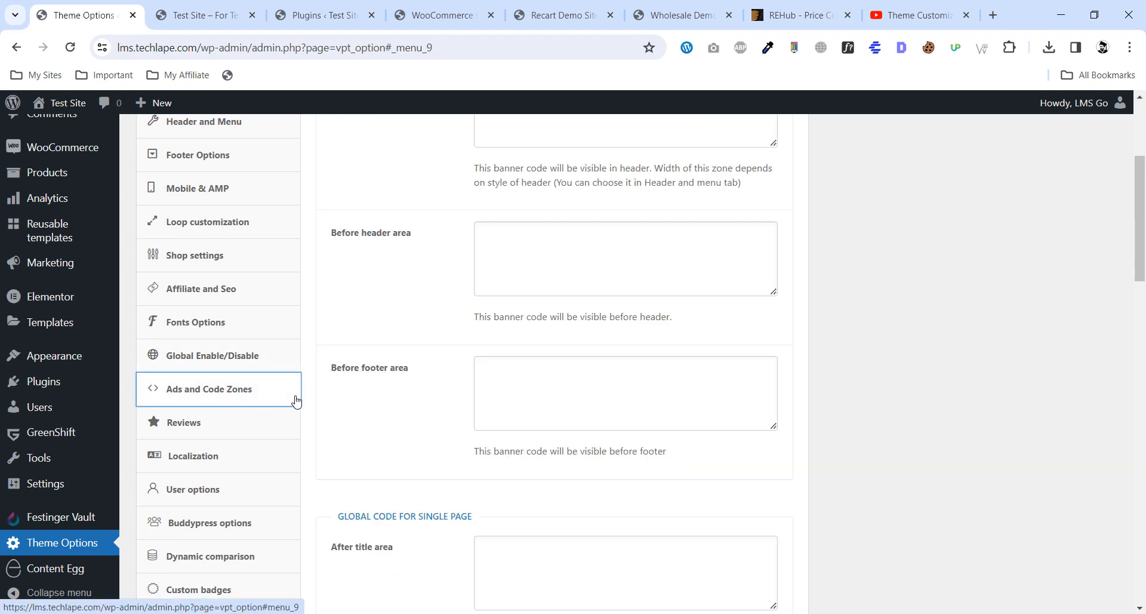
scroll(419, 381, "up", 3)
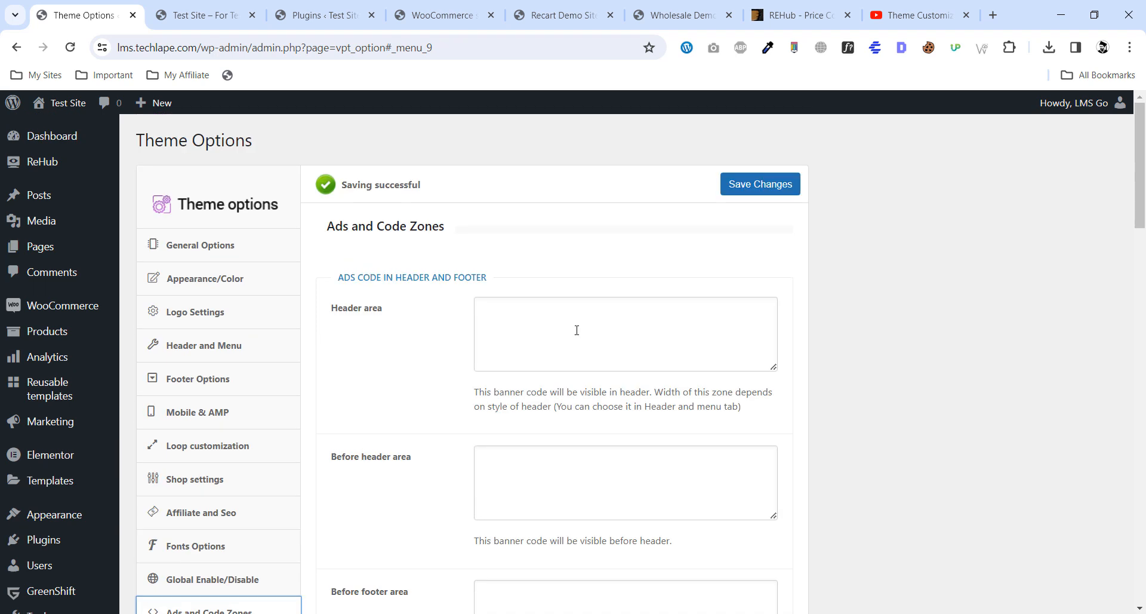
left_click(547, 320)
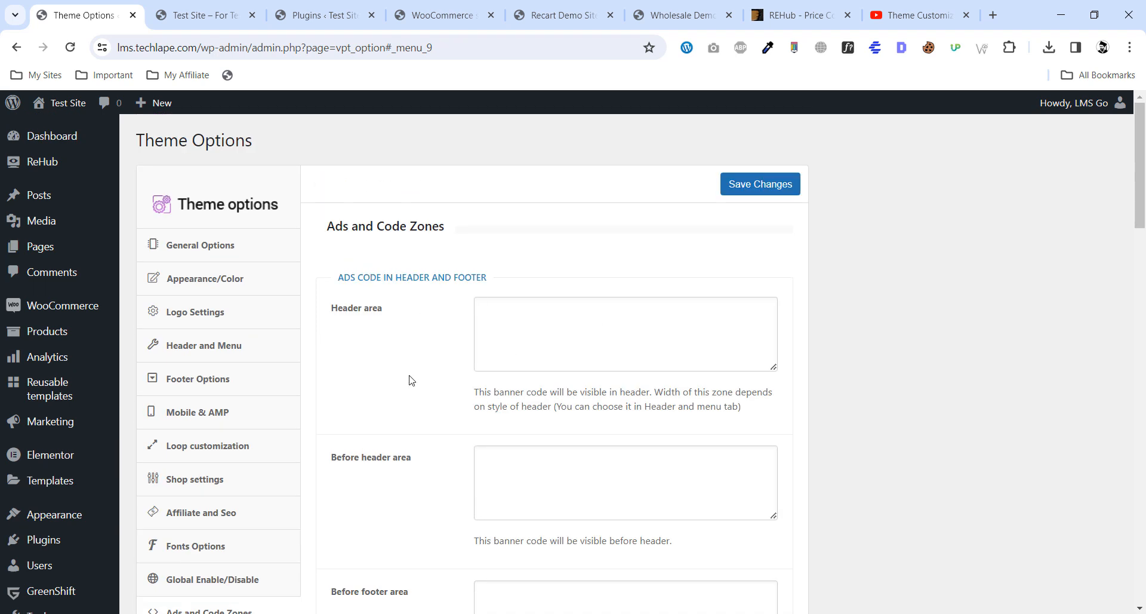
scroll(537, 391, "down", 2)
scroll(454, 347, "down", 9)
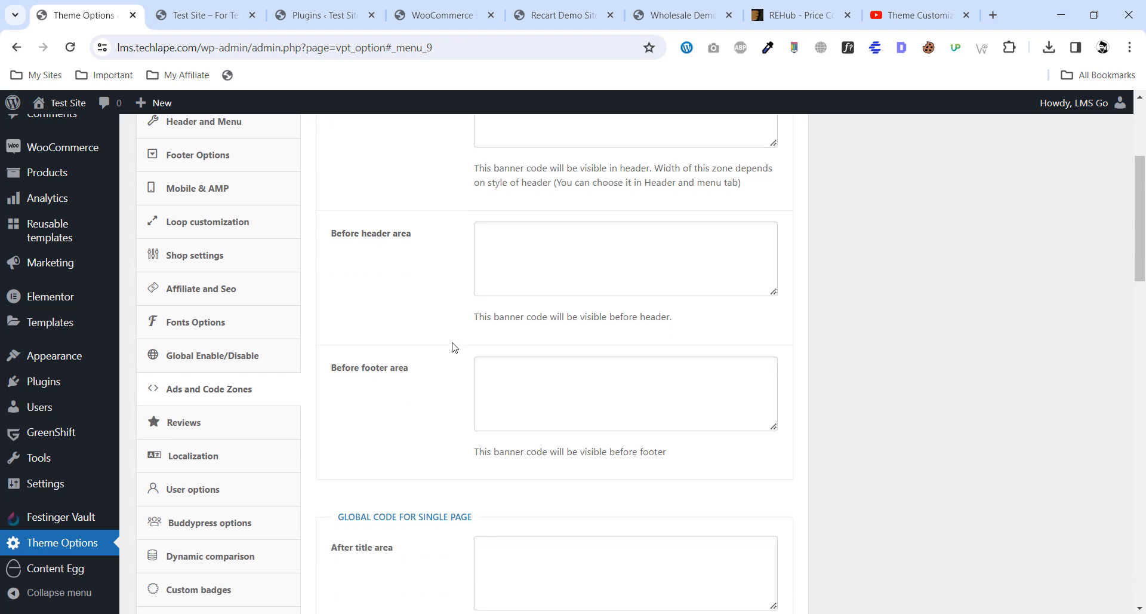
scroll(455, 347, "down", 2)
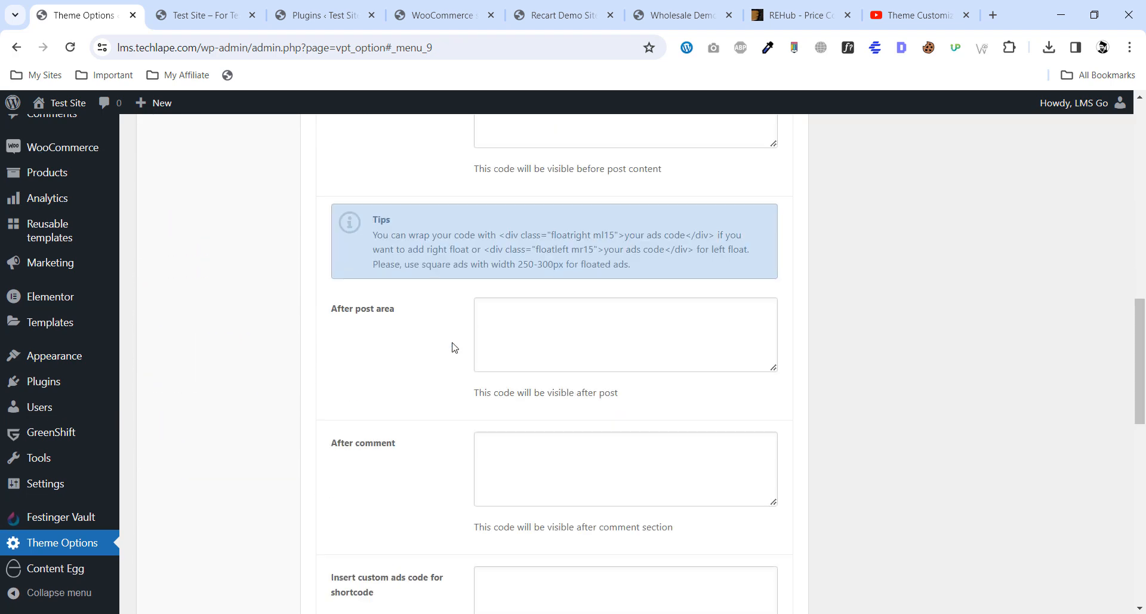
scroll(455, 347, "up", 3)
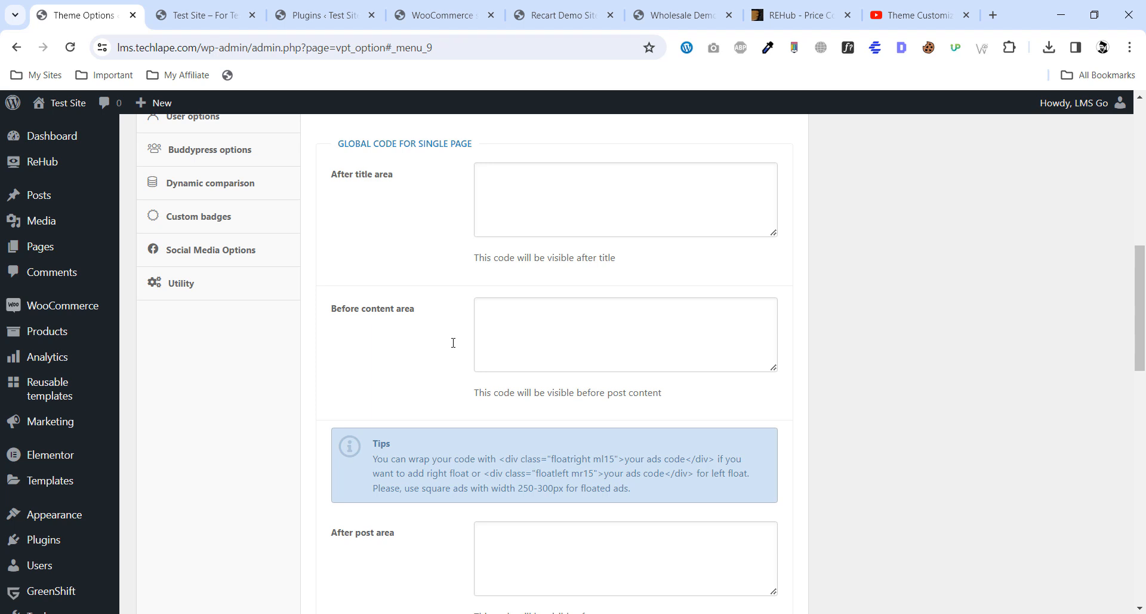
scroll(453, 342, "up", 9)
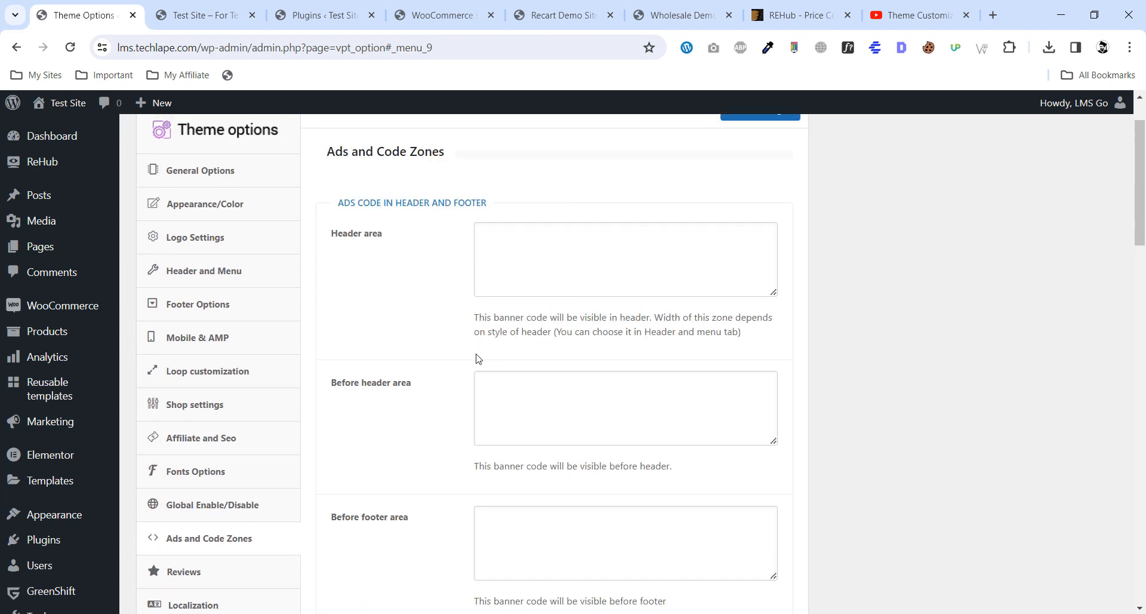
Open the Reviews options and examine the user rating type, total score calculation, schema type and review color settings.
scroll(461, 355, "up", 1)
scroll(462, 356, "down", 5)
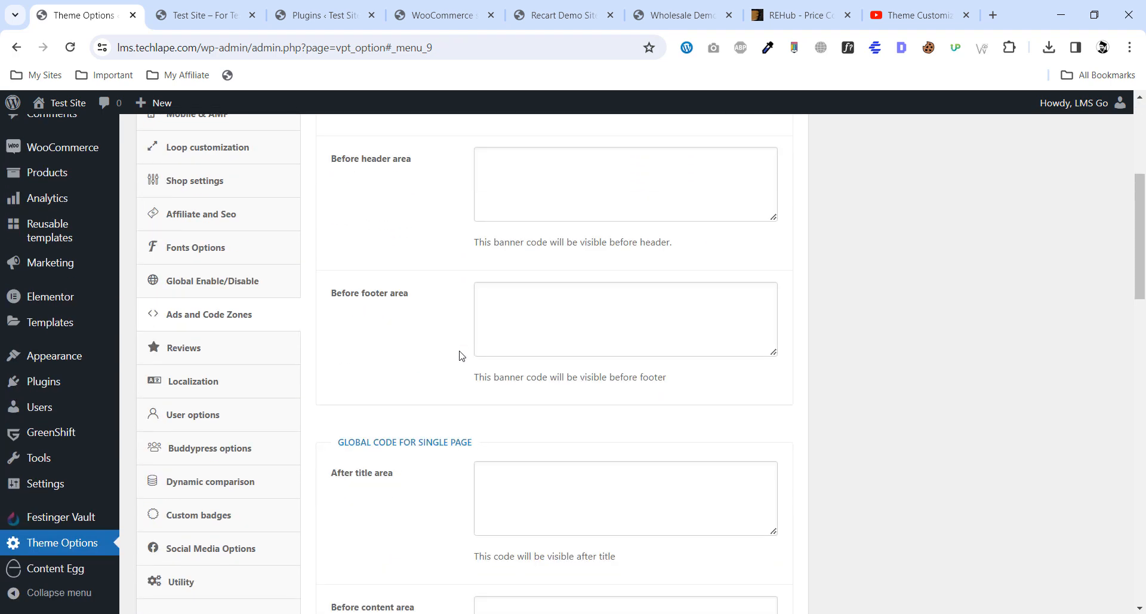
left_click(158, 351)
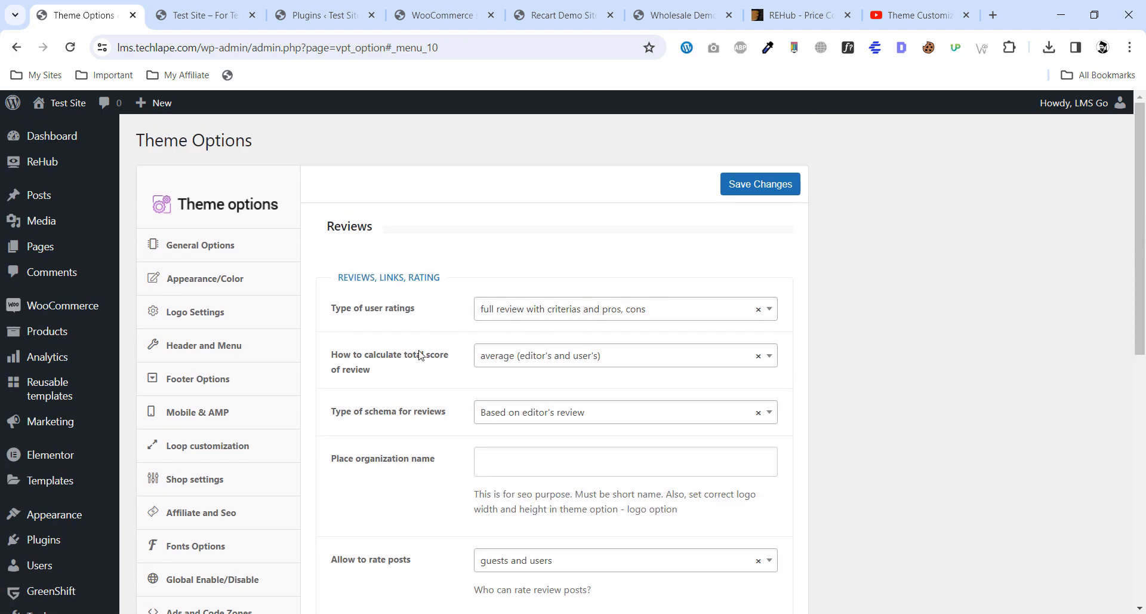
scroll(419, 354, "down", 8)
scroll(421, 354, "up", 8)
scroll(420, 352, "down", 3)
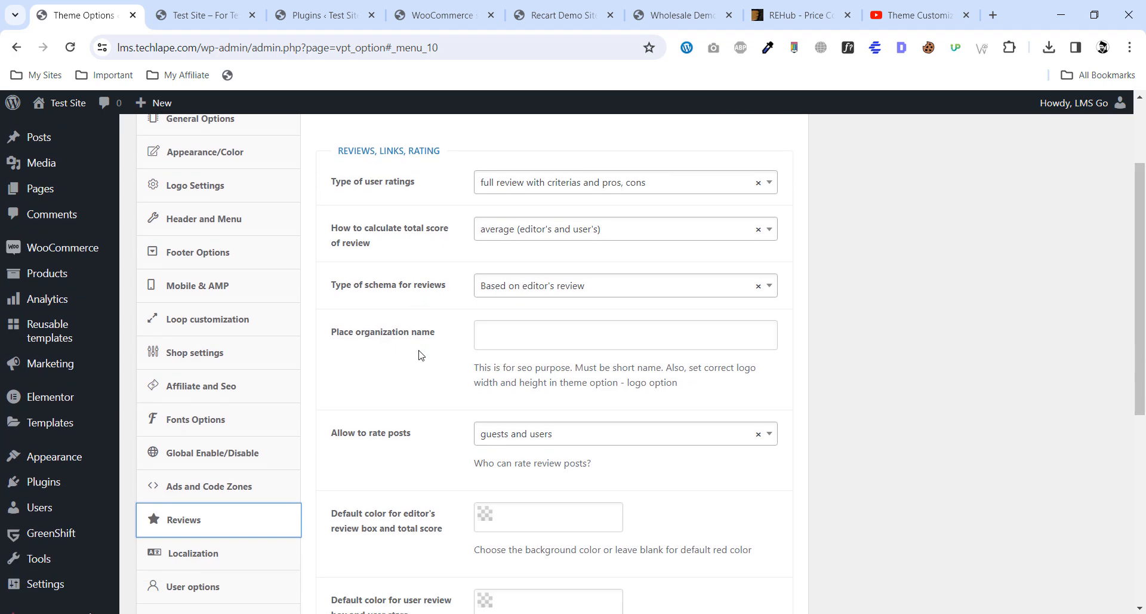
Open the Localization options and examine the available price patterns and the first button text field.
left_click(207, 395)
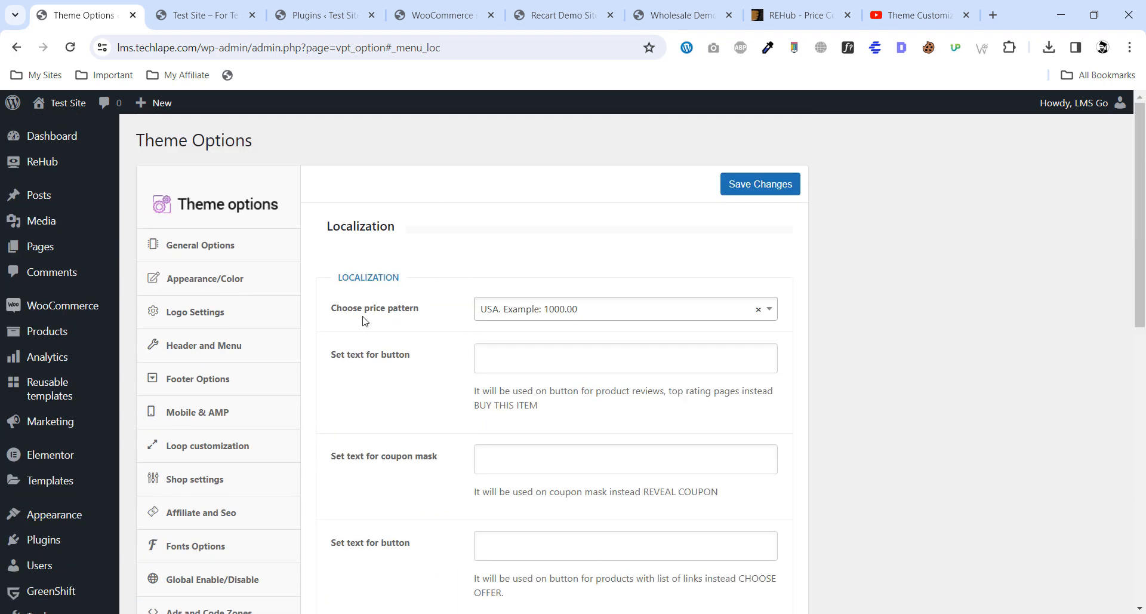
left_click_drag(362, 320, 420, 311)
left_click(415, 313)
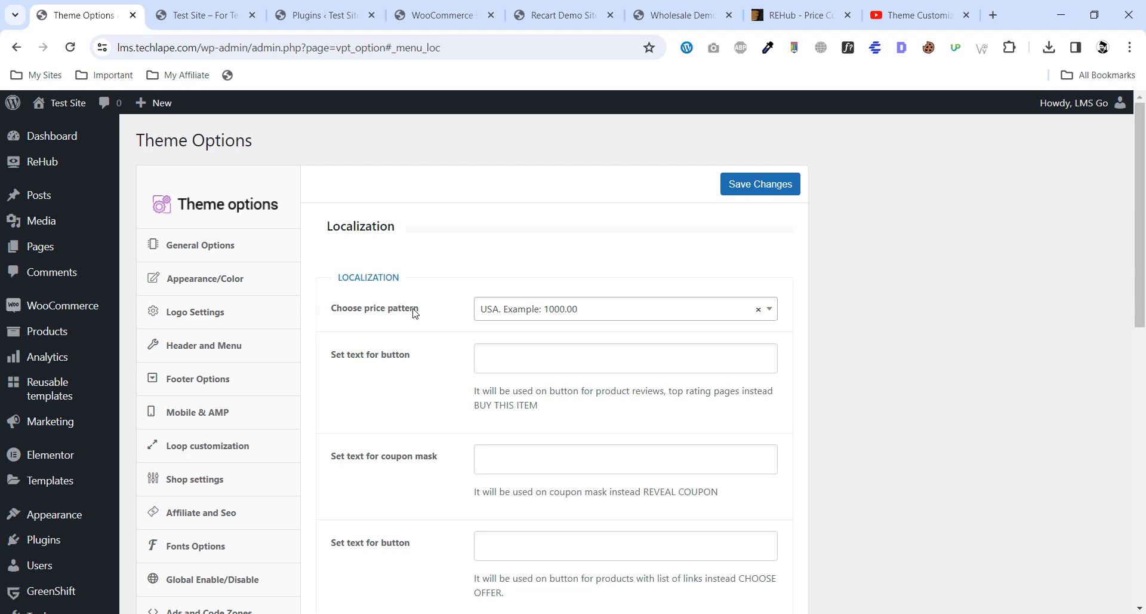
left_click(546, 310)
scroll(552, 390, "down", 2)
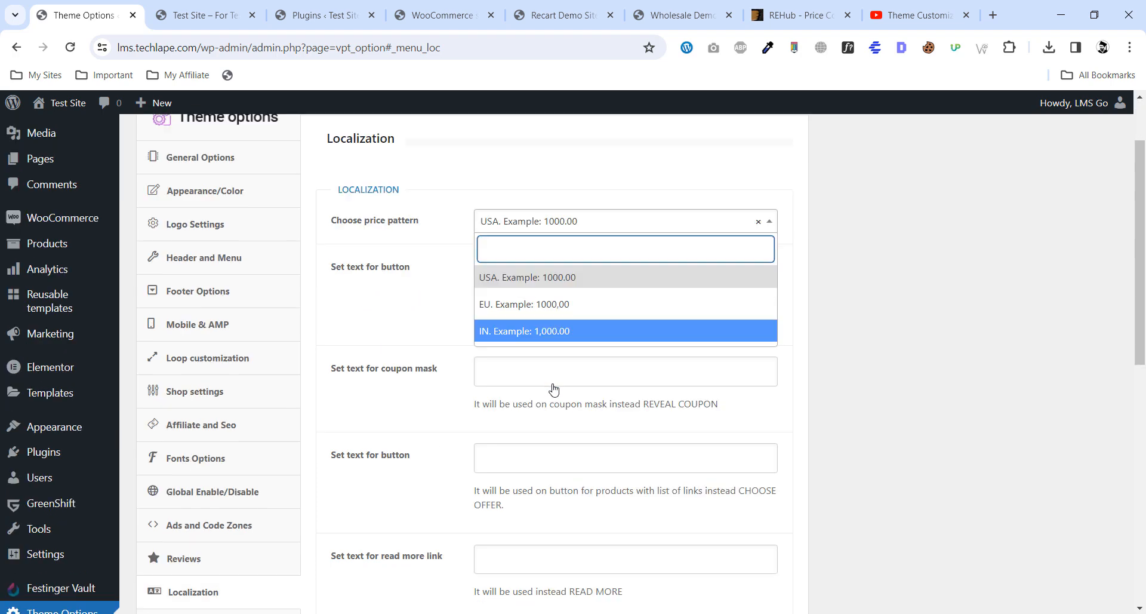
scroll(553, 387, "up", 2)
left_click(425, 366)
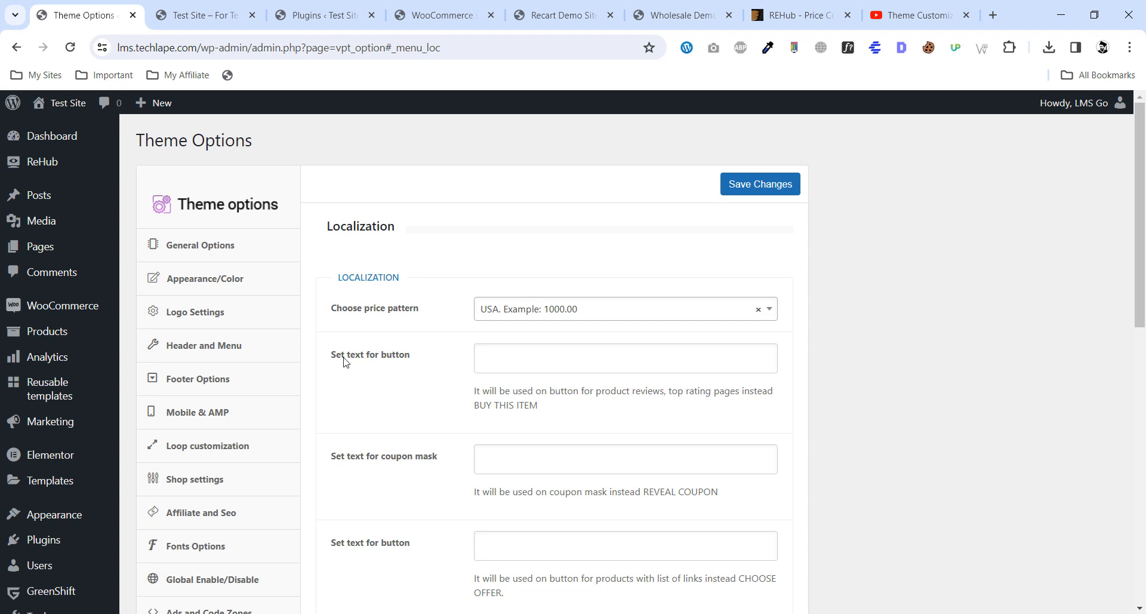
left_click_drag(345, 358, 414, 359)
left_click(570, 311)
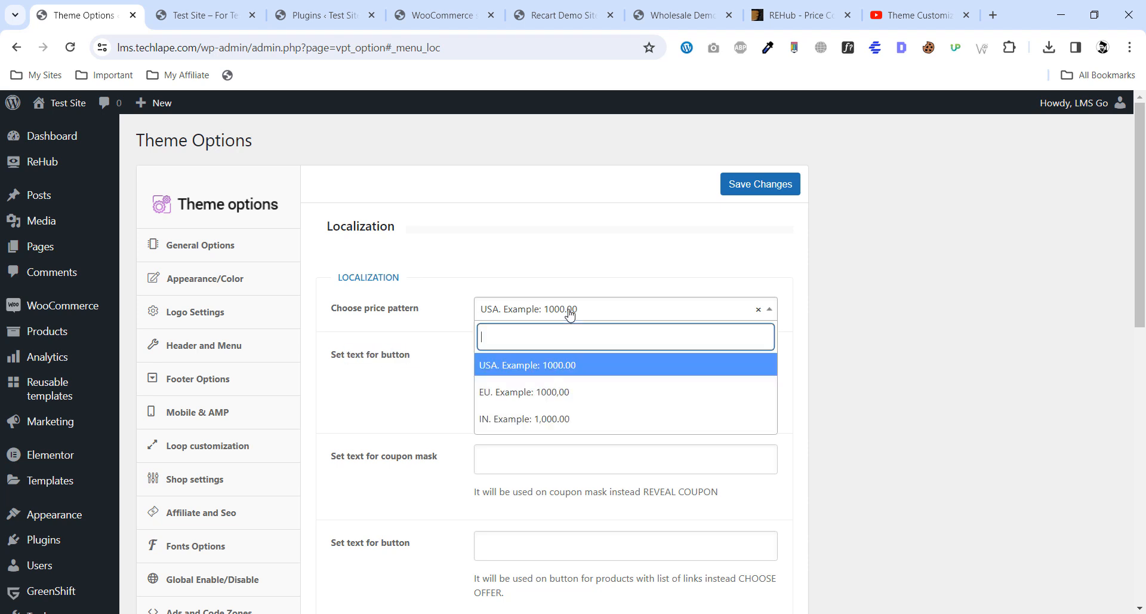
left_click(432, 333)
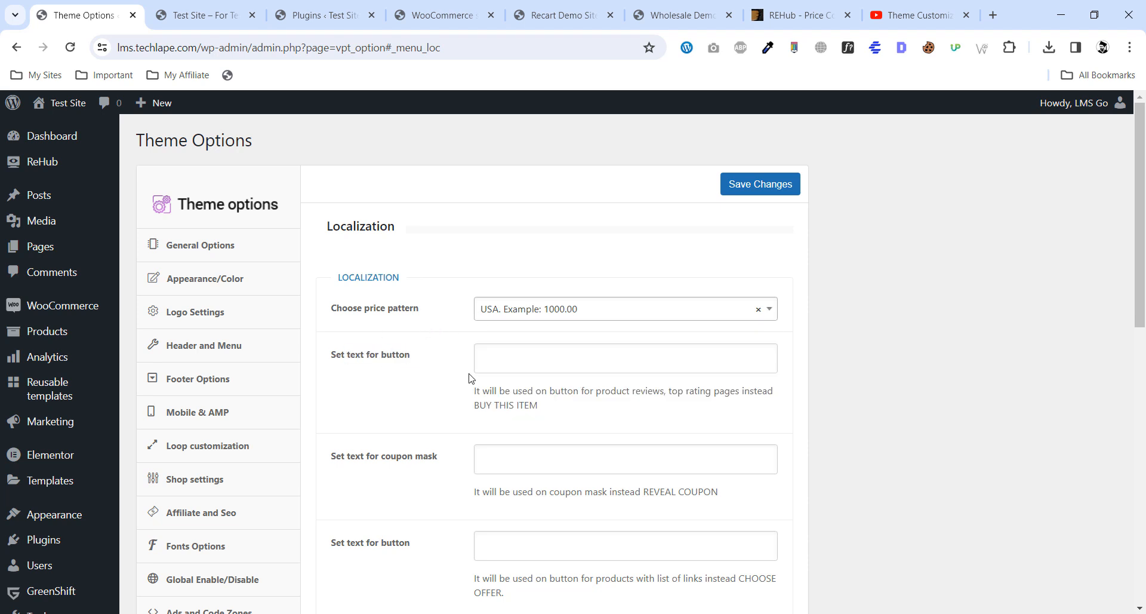
Examine the Localization text fields for the coupon mask, offer button, read more link and comparison list.
scroll(470, 378, "down", 4)
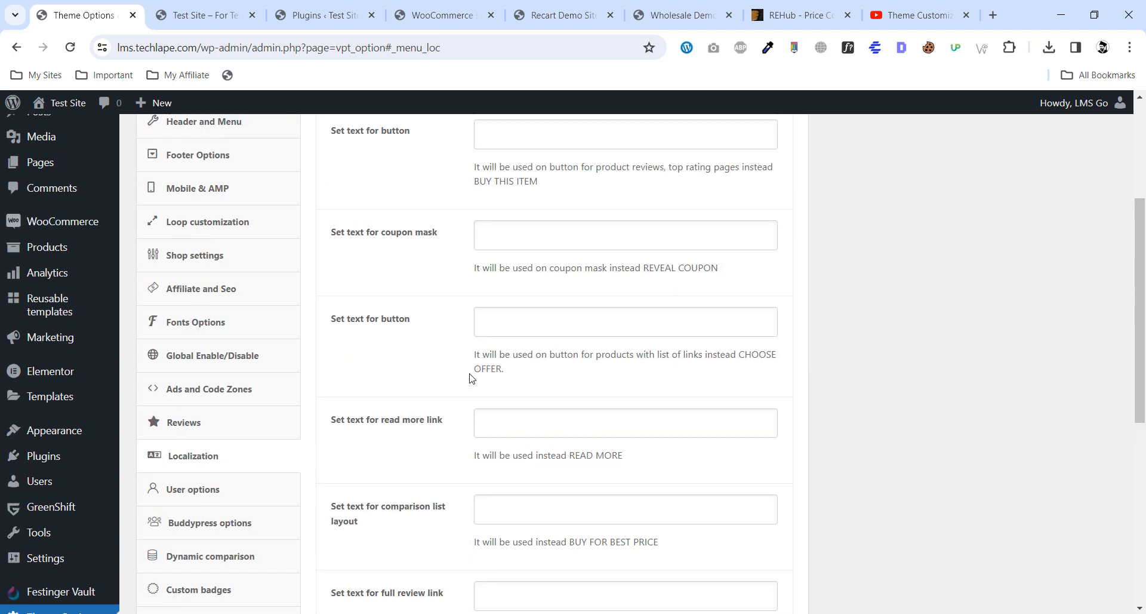
scroll(470, 378, "down", 3)
left_click_drag(550, 307, 640, 304)
left_click(636, 306)
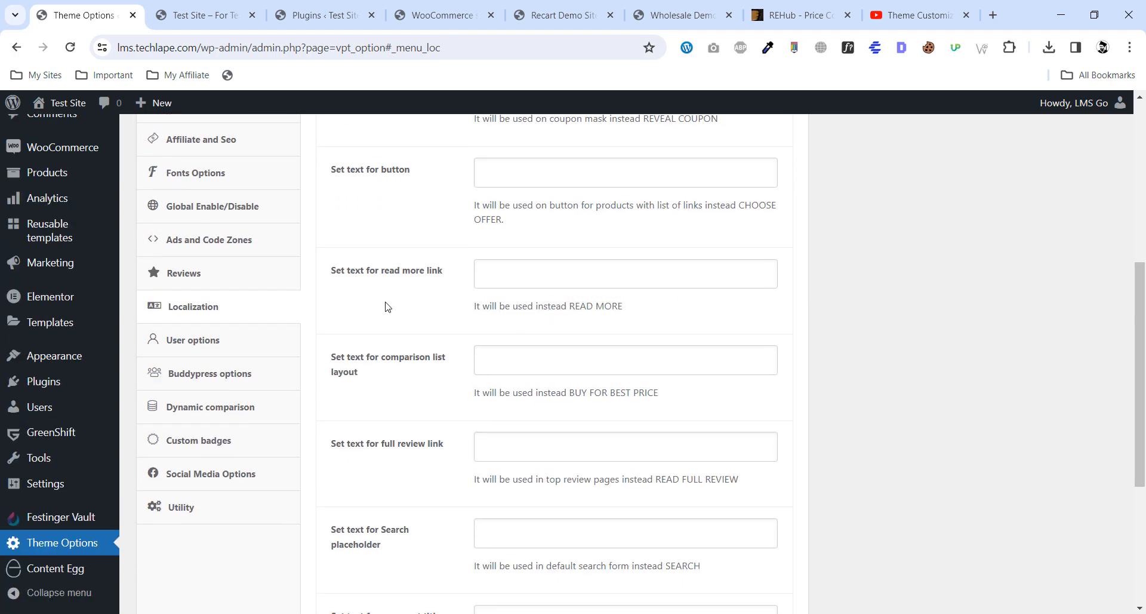
left_click_drag(510, 310, 623, 305)
left_click(549, 309)
scroll(445, 327, "up", 5)
Recheck the price pattern choices and review the remaining Localization fields through the Related article title.
left_click(515, 237)
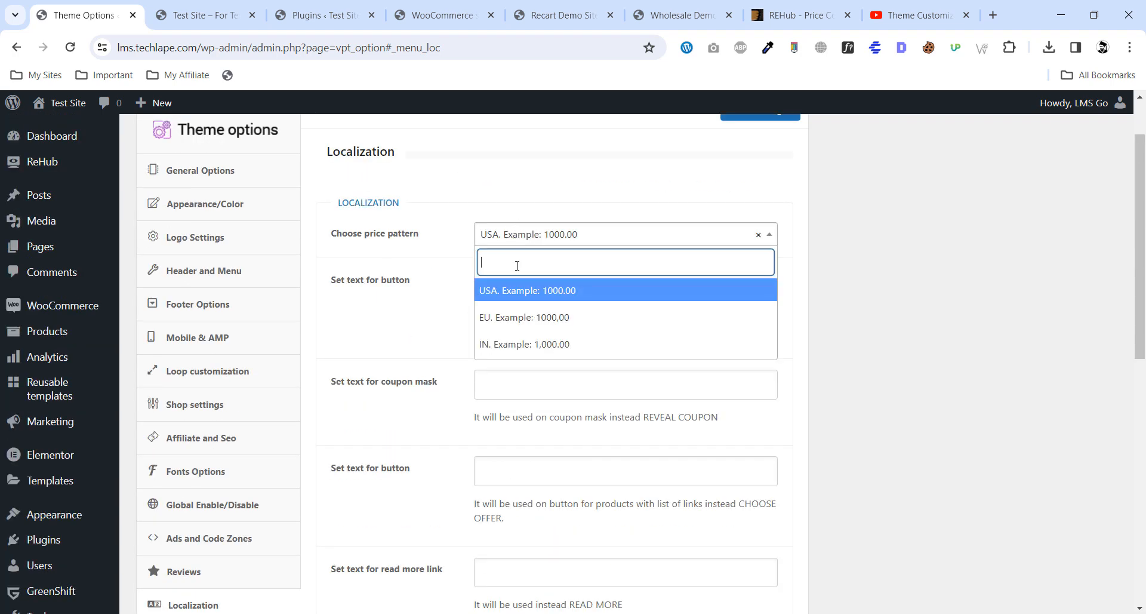
left_click(408, 339)
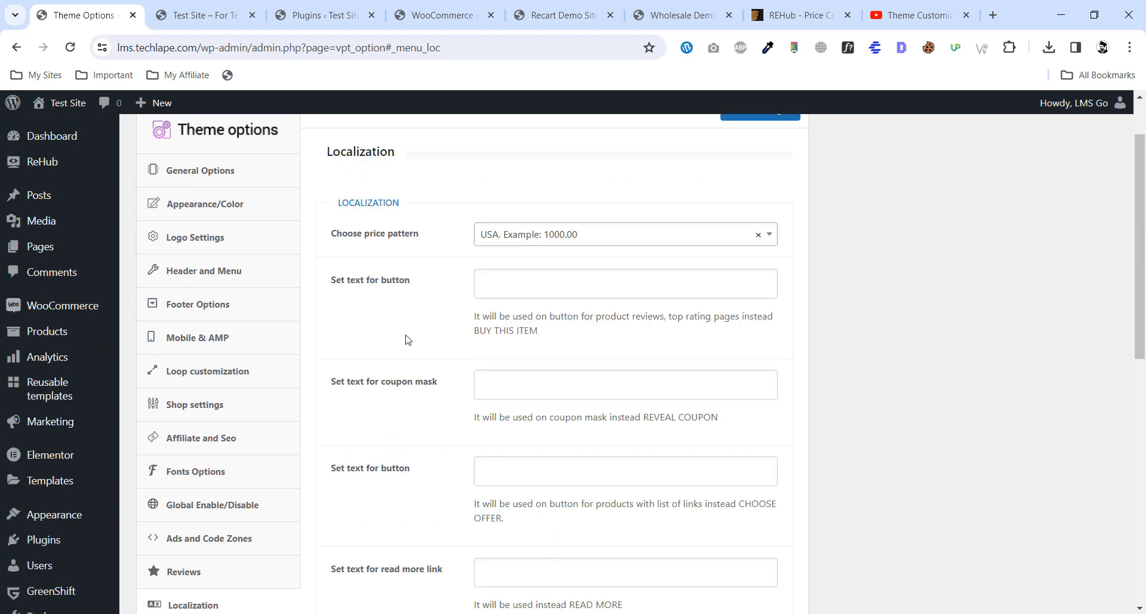
scroll(470, 330, "down", 10)
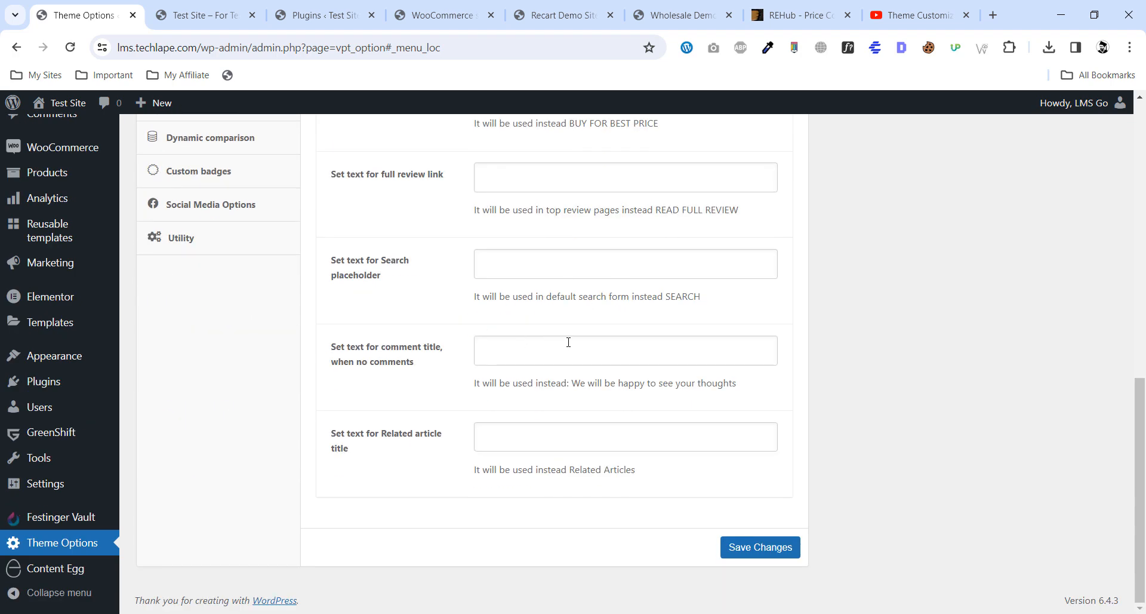
scroll(494, 379, "up", 1)
scroll(495, 376, "up", 4)
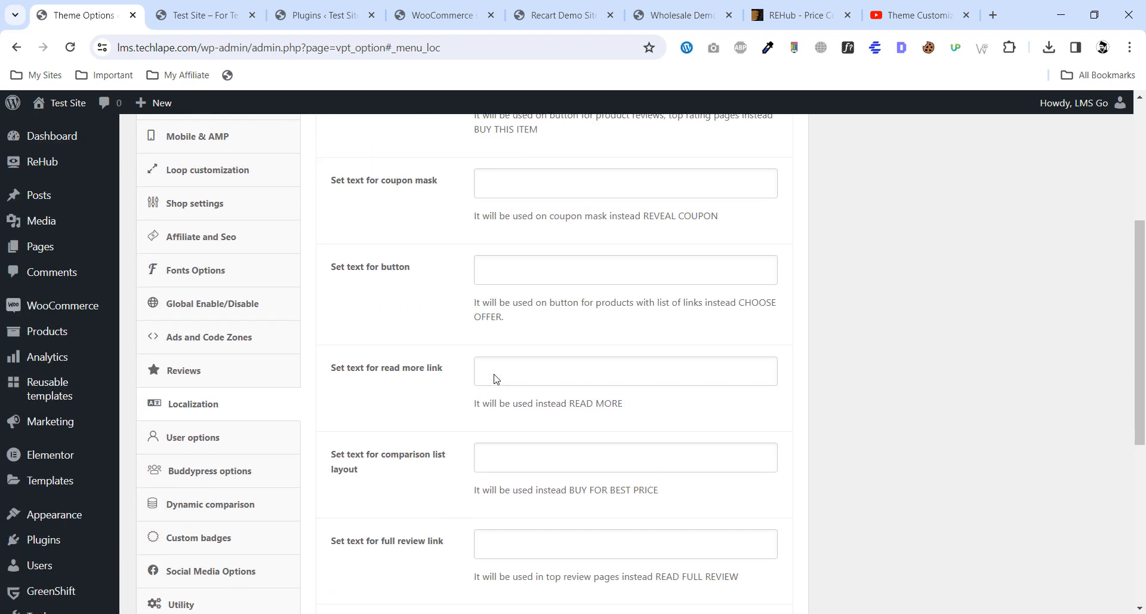
Open the User options and examine the login modal switch, custom message, login URL, register link and redirect settings.
left_click(238, 457)
scroll(399, 393, "up", 4)
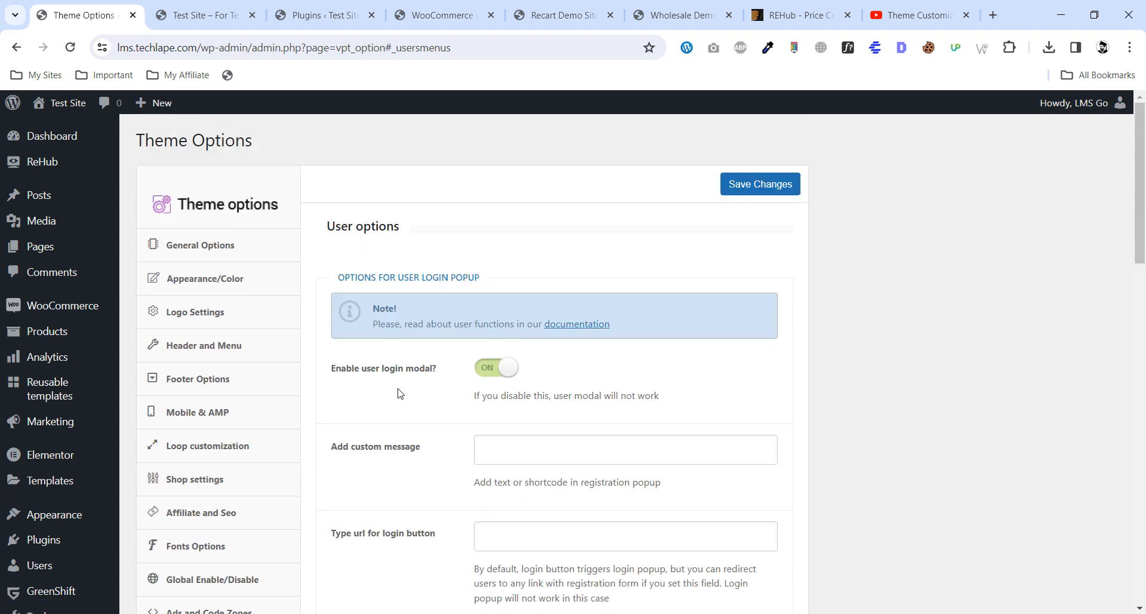
left_click_drag(366, 370, 421, 372)
left_click(420, 399)
left_click_drag(481, 396, 577, 397)
left_click(579, 398)
scroll(401, 395, "down", 8)
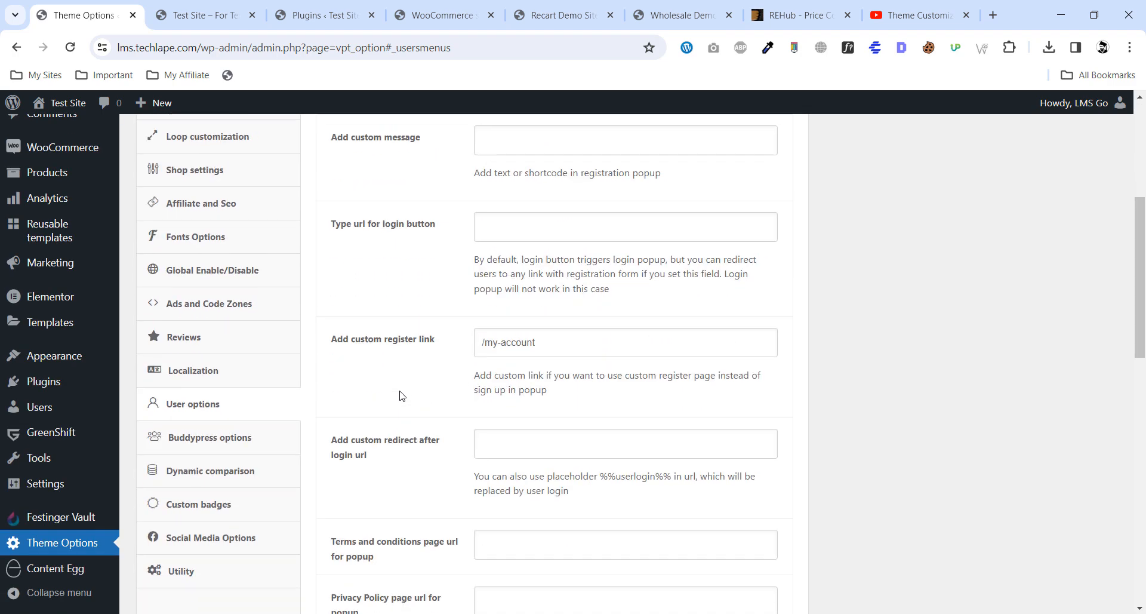
scroll(400, 395, "down", 8)
scroll(400, 395, "up", 11)
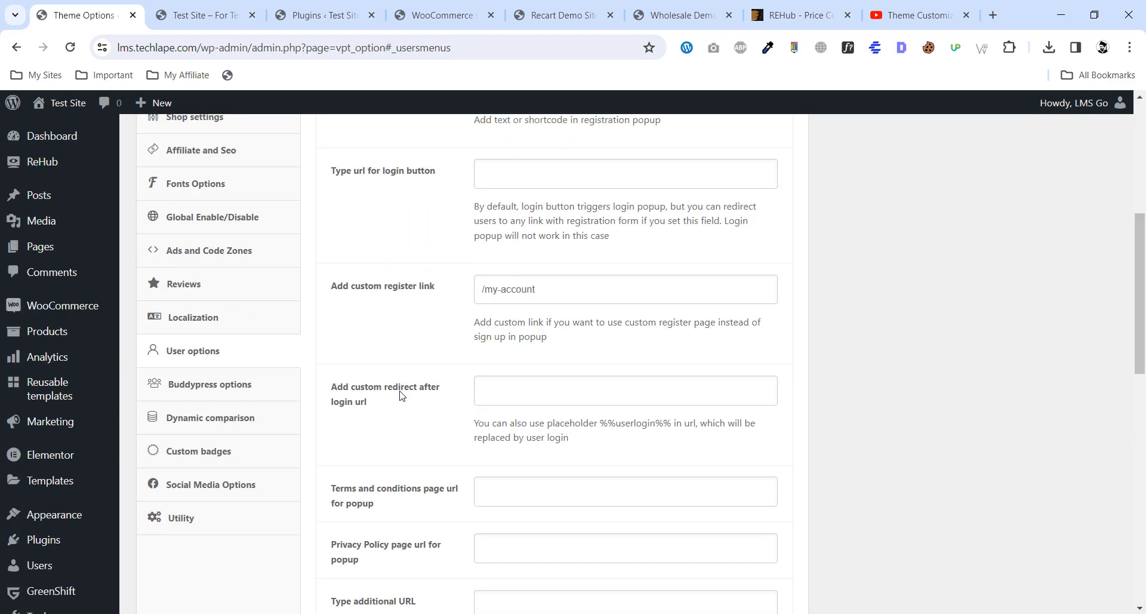
Open the Dynamic comparison options and examine the comparison page, category assignment and compare button settings.
left_click(237, 421)
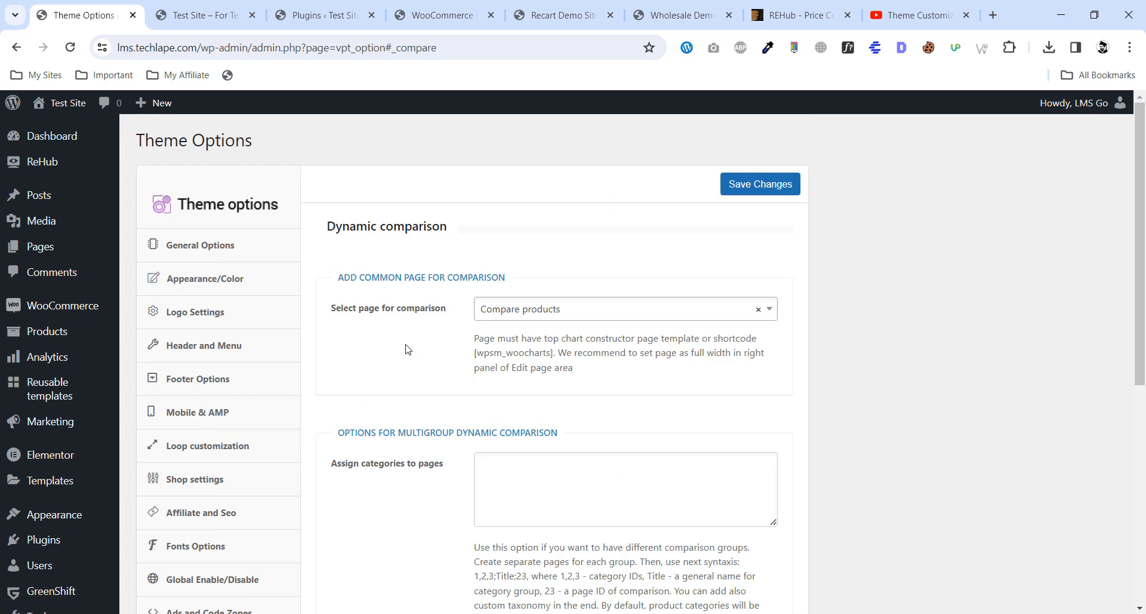
scroll(431, 298, "down", 6)
scroll(431, 298, "up", 6)
scroll(413, 252, "down", 5)
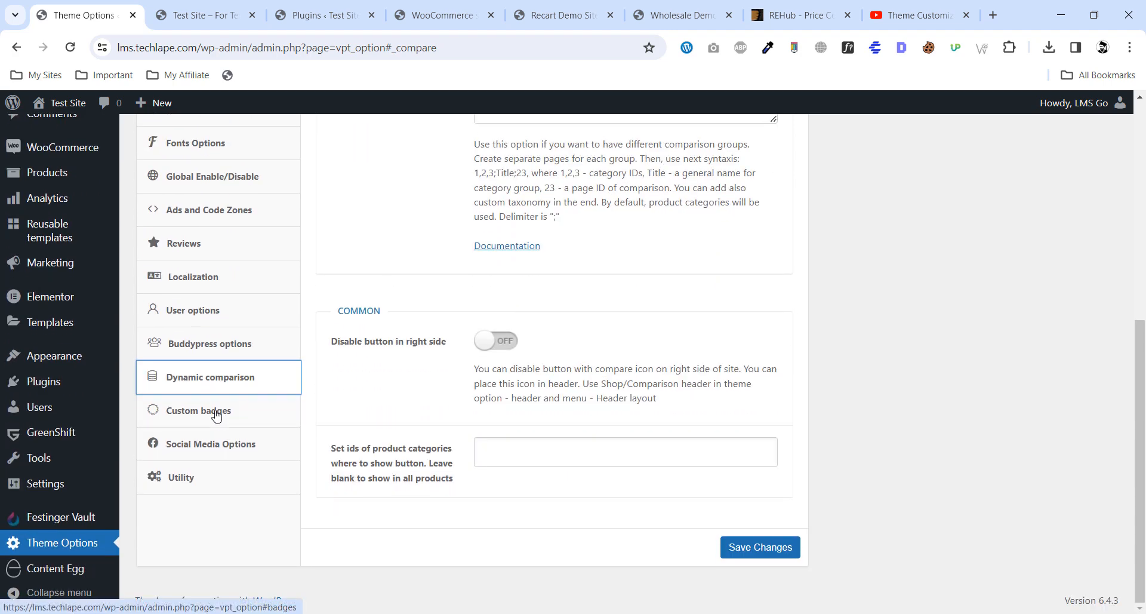
Open the Custom badges options and examine the label and color settings of each badge.
left_click(218, 411)
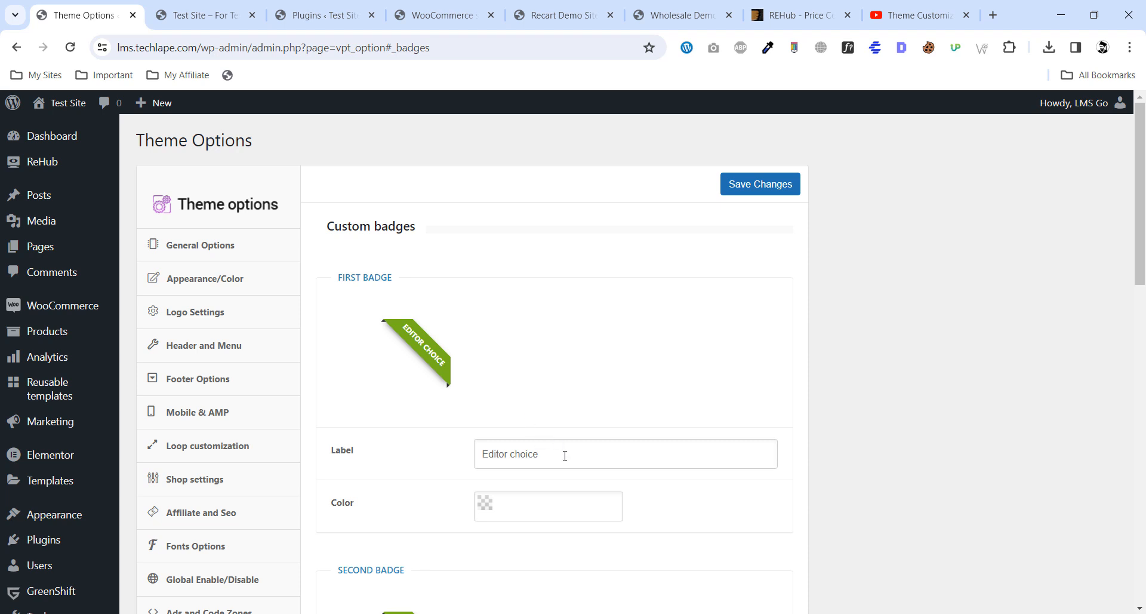
scroll(439, 256, "down", 3)
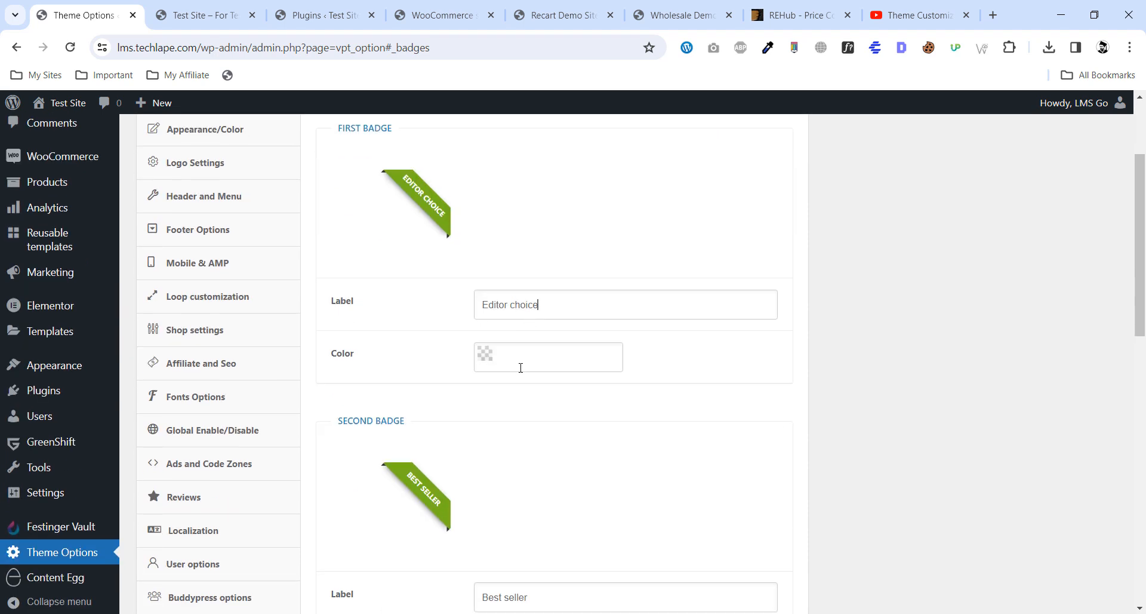
scroll(440, 340, "down", 13)
scroll(440, 340, "up", 11)
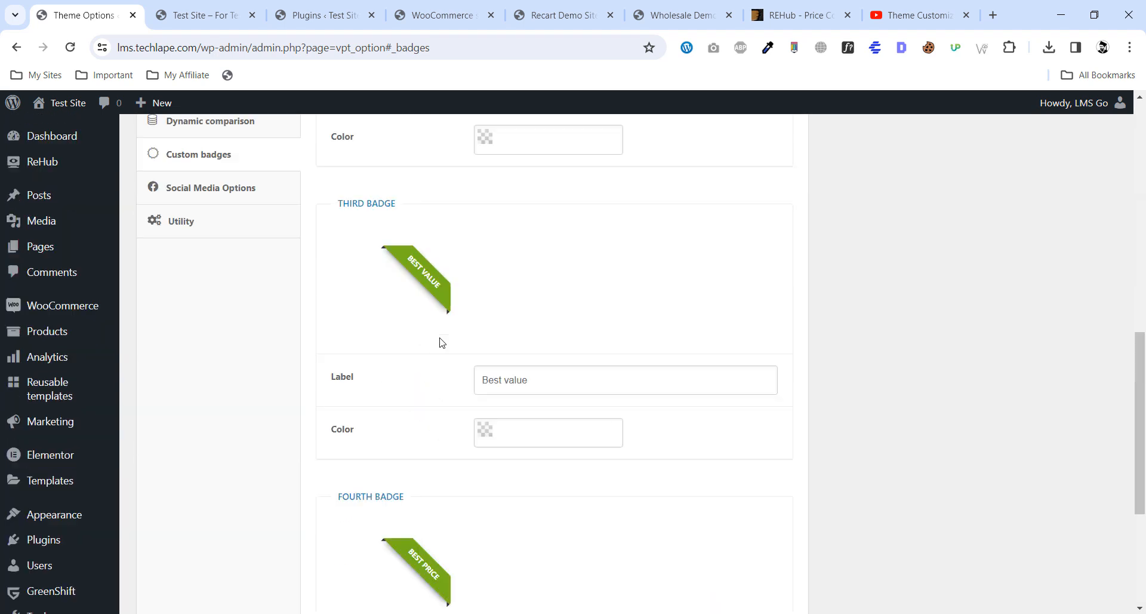
Open the Social Media Options and examine the link fields from Facebook through RSS.
scroll(442, 342, "down", 5)
left_click(223, 308)
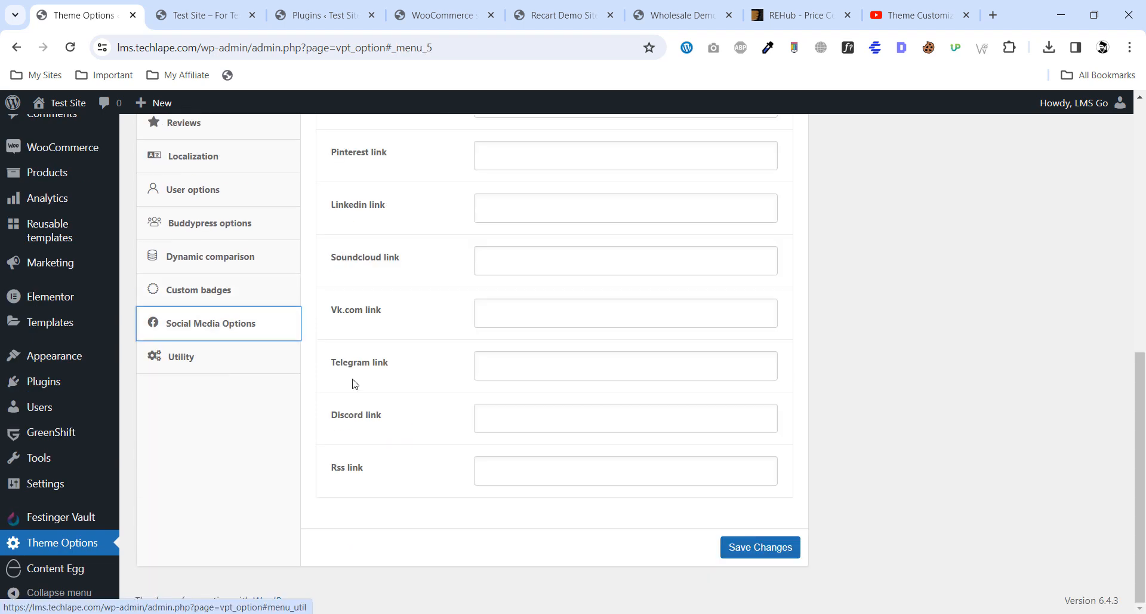
scroll(424, 381, "up", 6)
scroll(439, 375, "up", 2)
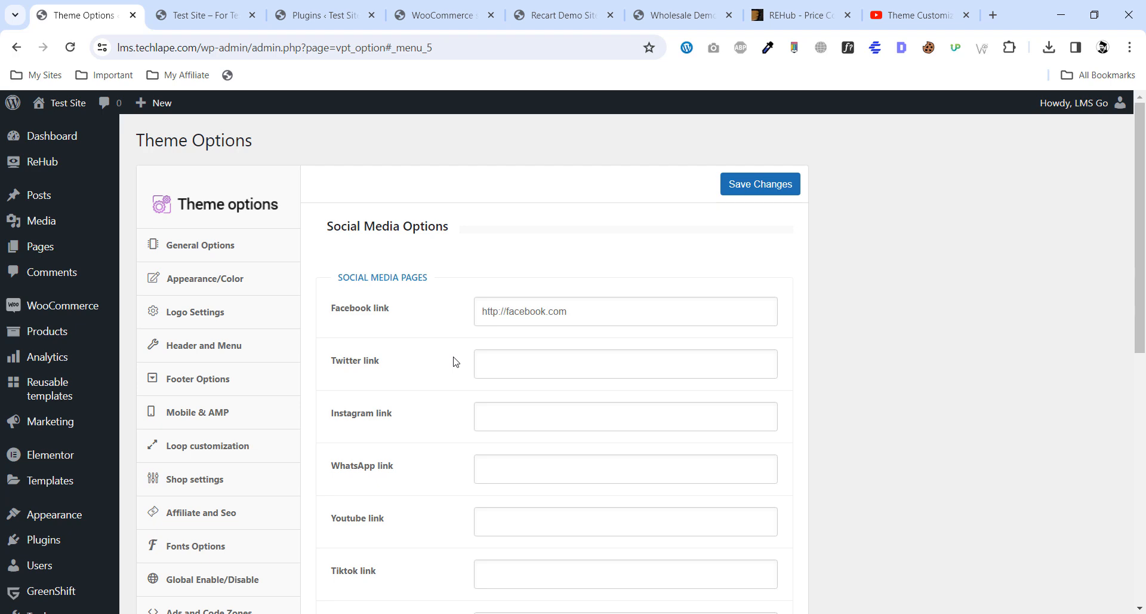
scroll(455, 362, "down", 3)
scroll(494, 351, "down", 6)
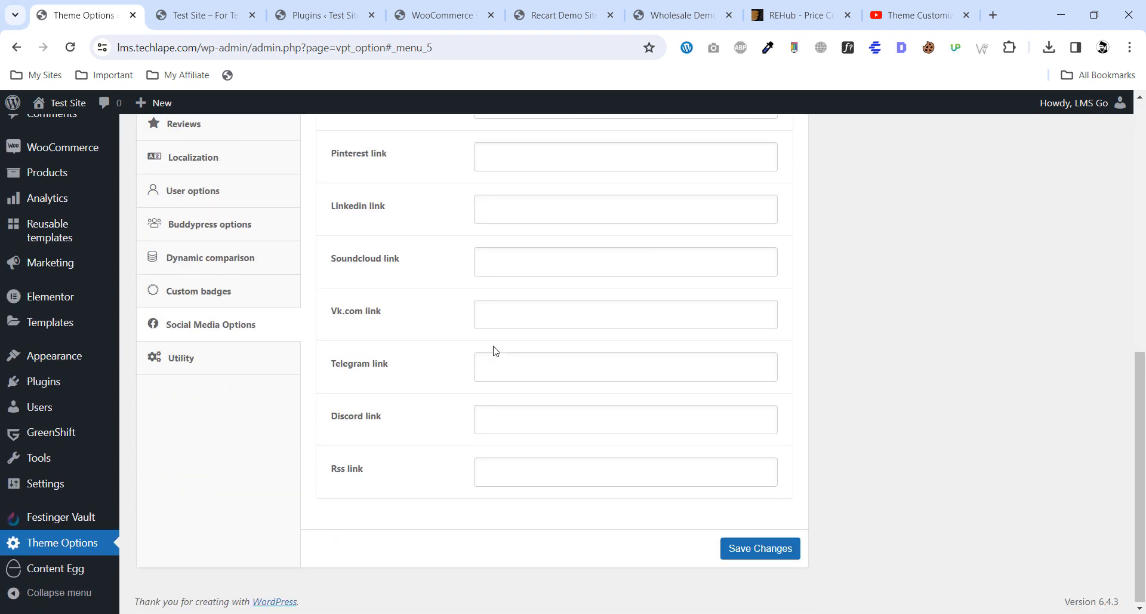
scroll(494, 347, "up", 2)
scroll(537, 304, "up", 9)
scroll(478, 334, "down", 5)
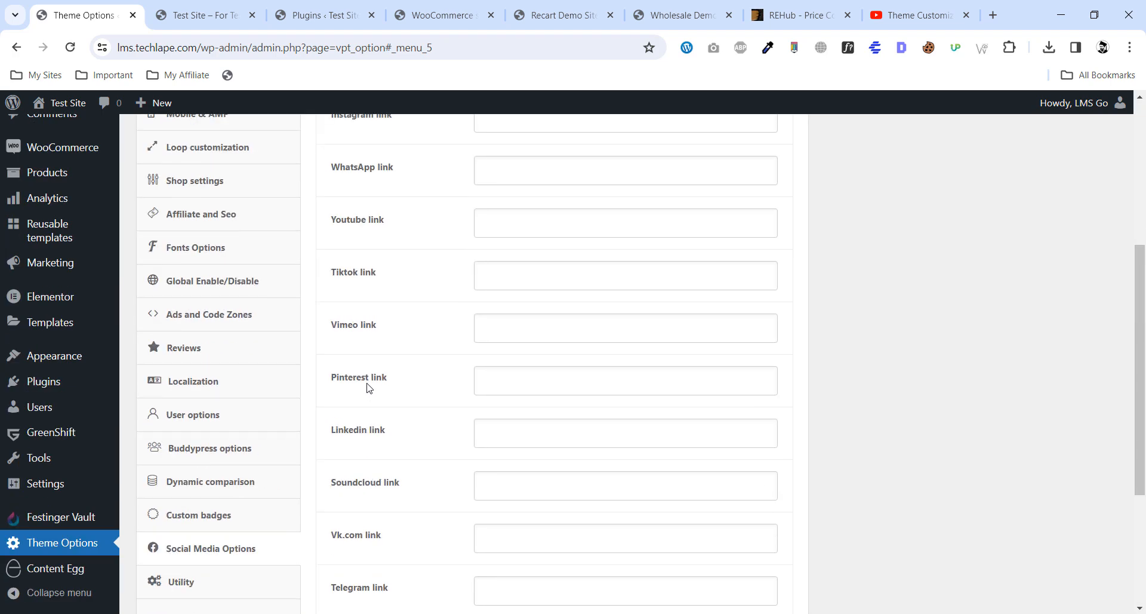
Open the Utility options to view the export, import and restore settings, and return to General Options.
left_click(191, 581)
scroll(447, 331, "up", 8)
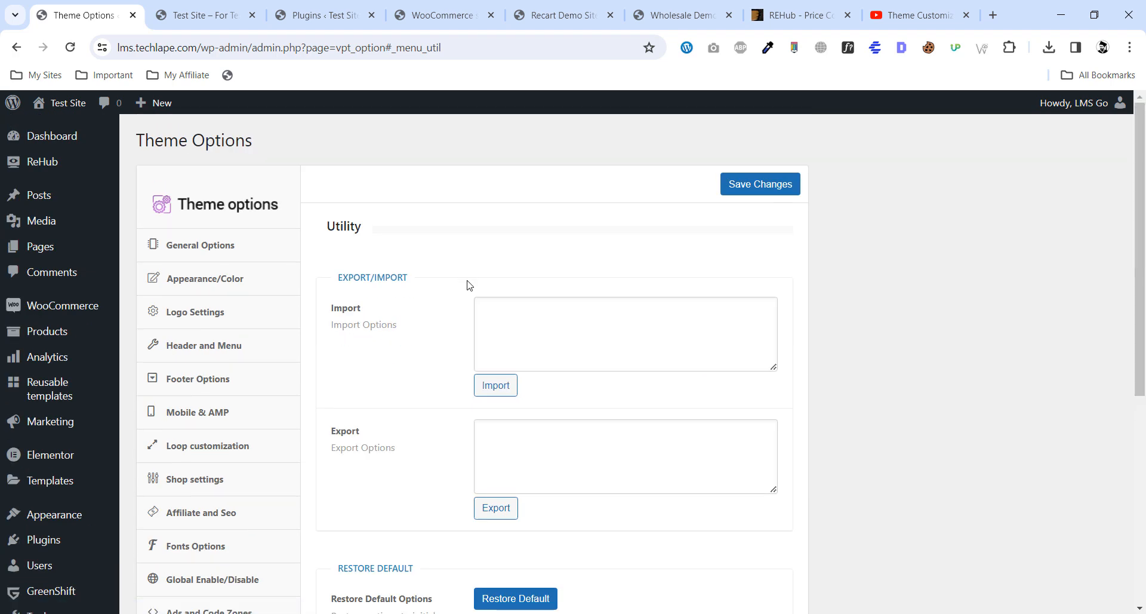
left_click(198, 255)
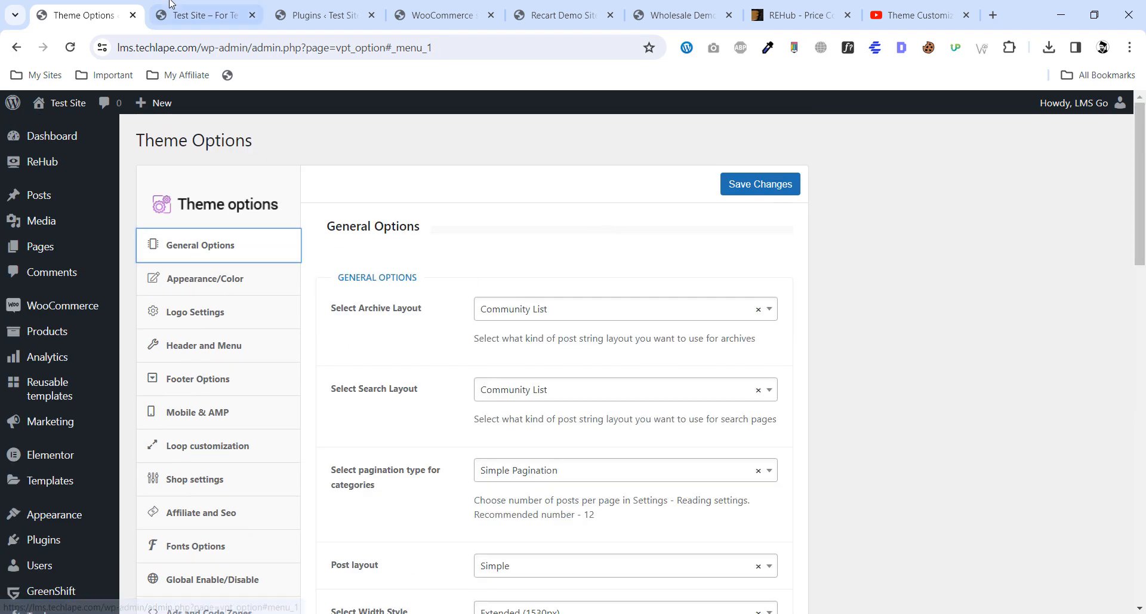
Switch to the test site's homepage and open it for editing with Elementor.
left_click(203, 15)
scroll(293, 226, "up", 20)
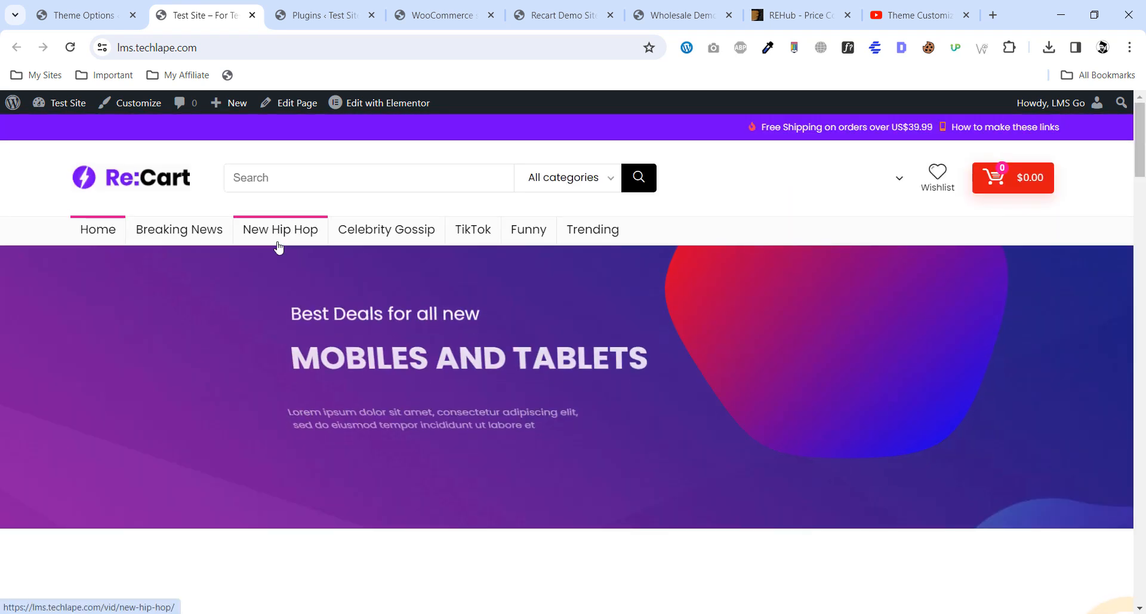
mouse_move(388, 106)
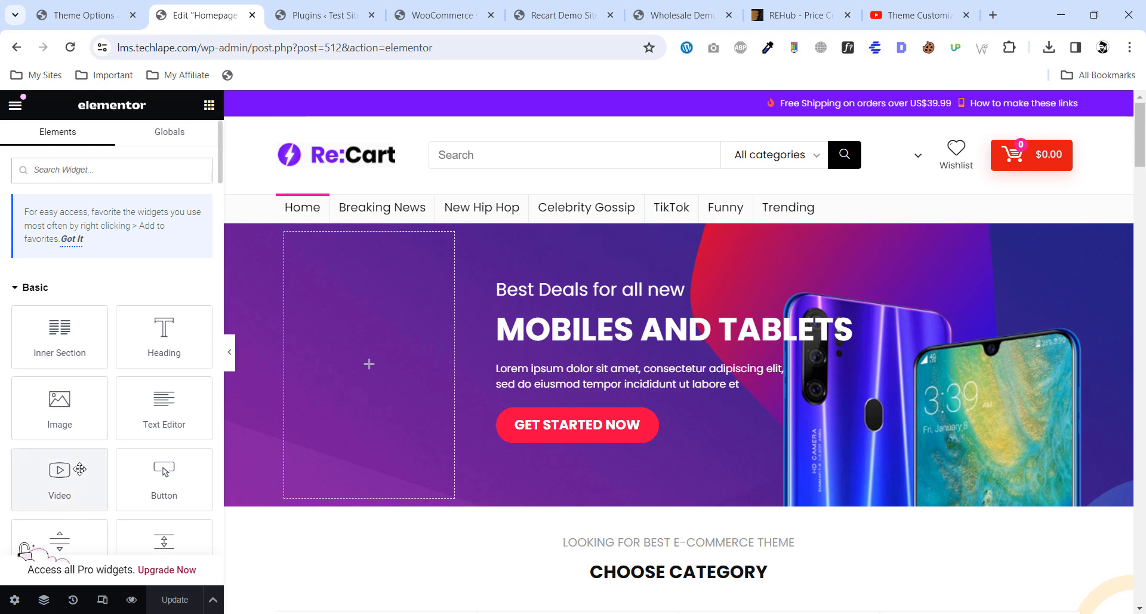
Examine the Elementor widgets and the homepage's hero banner, category grid and Latest Products sections.
scroll(83, 454, "down", 5)
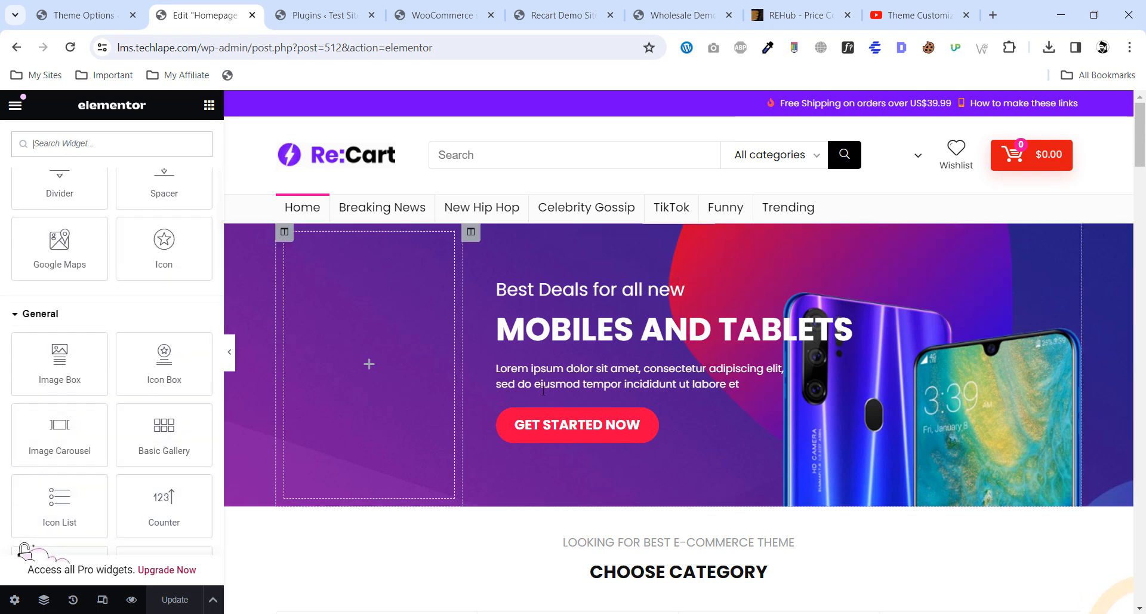
scroll(540, 394, "down", 8)
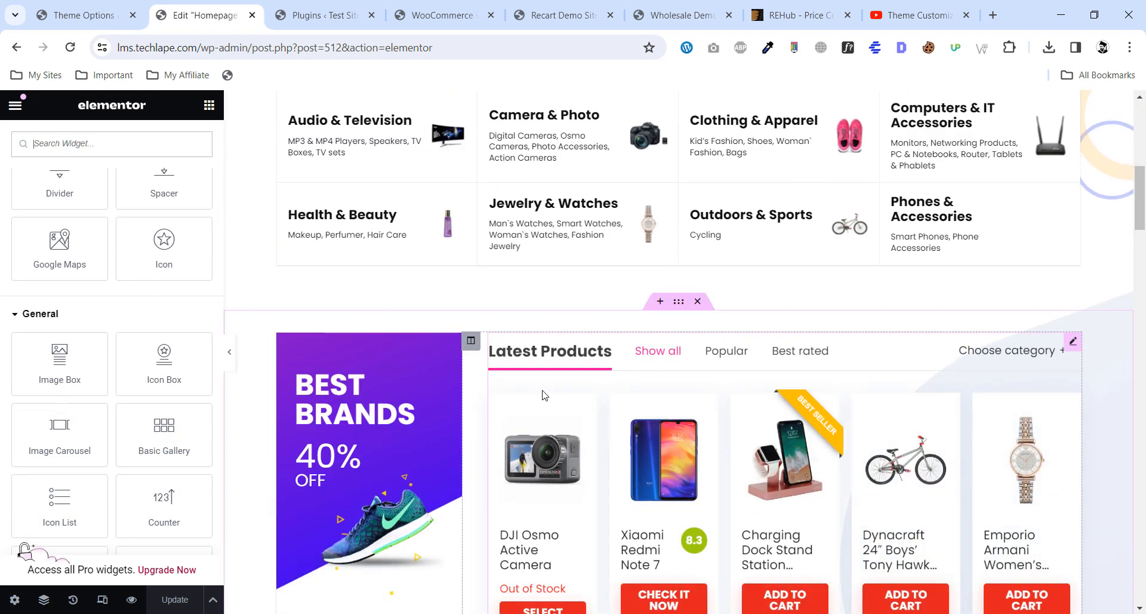
scroll(542, 394, "down", 8)
scroll(542, 391, "up", 8)
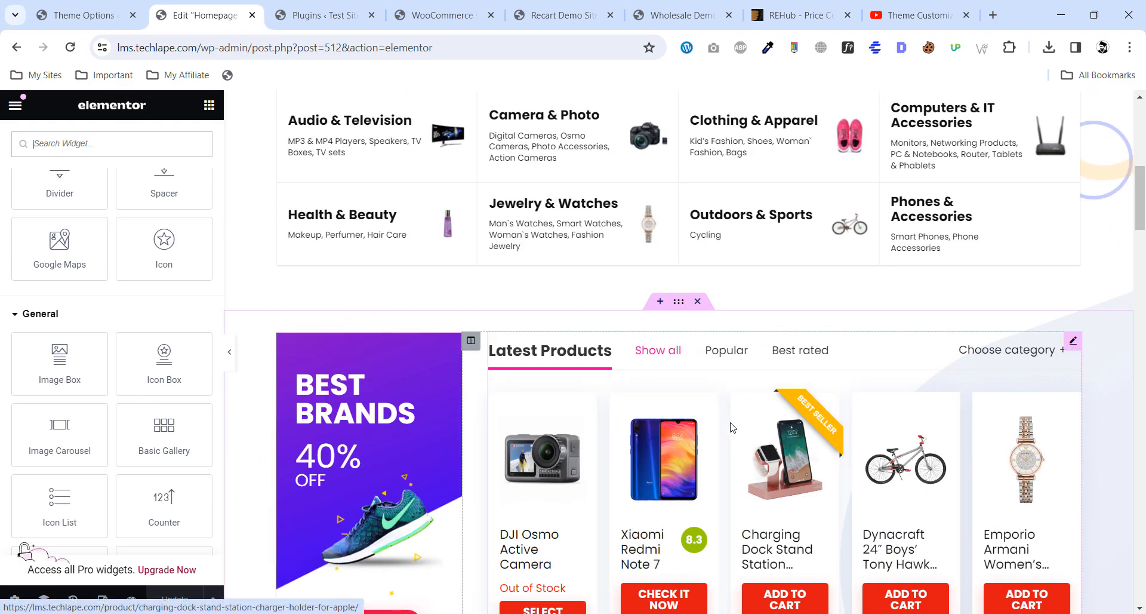
scroll(727, 382, "up", 4)
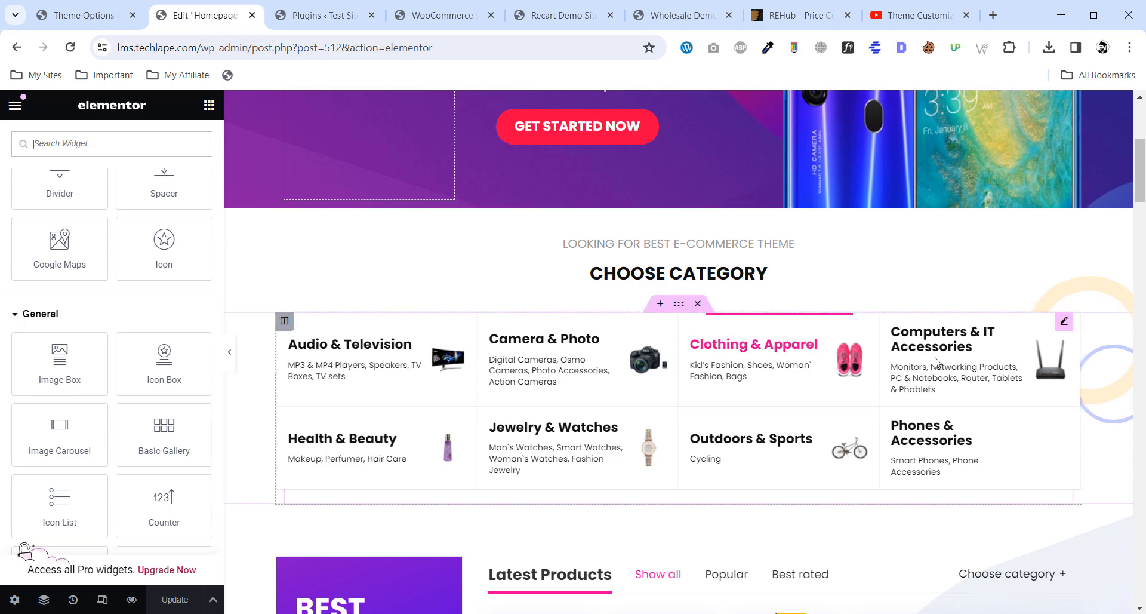
Open the settings of the homepage's category grid and examine its taxonomy, type and column options.
left_click(1063, 322)
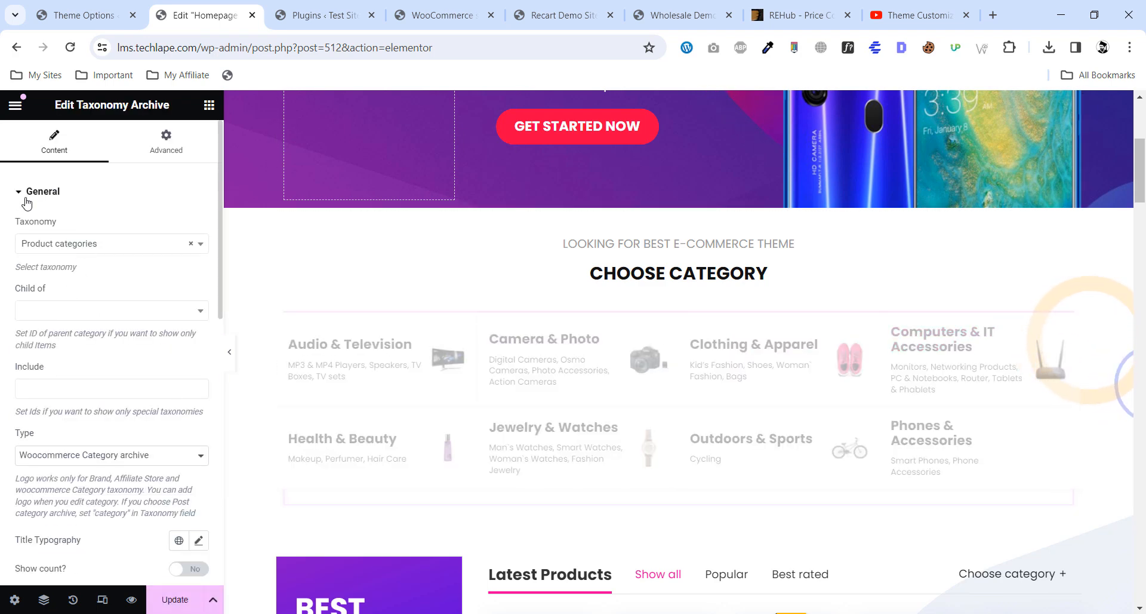
scroll(59, 376, "down", 4)
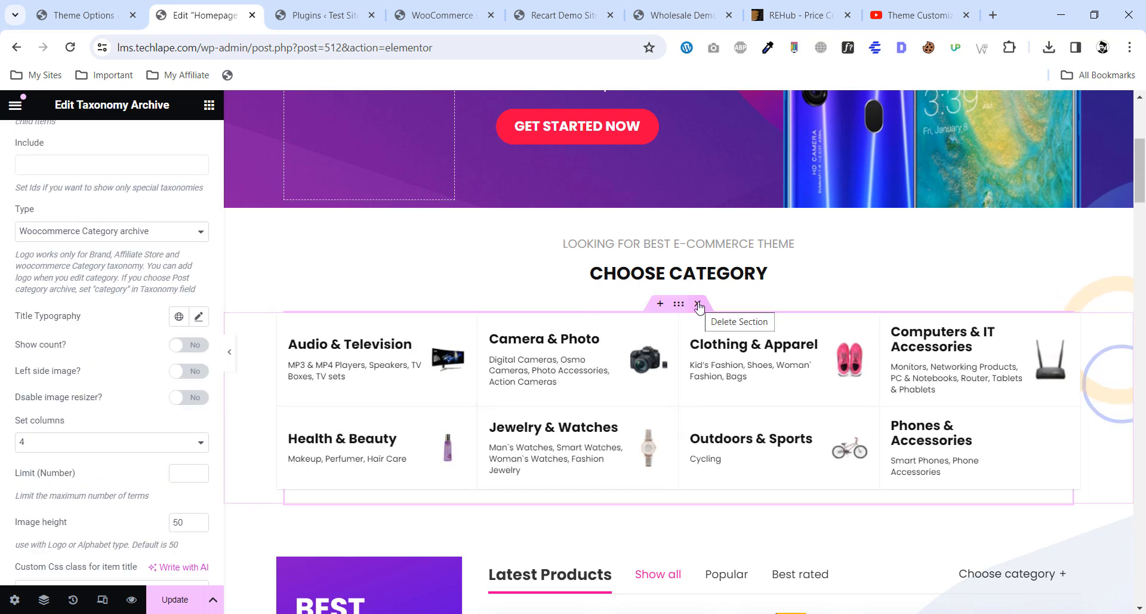
Display the column structures available for a new section above the category grid, and dismiss the chooser.
left_click(661, 304)
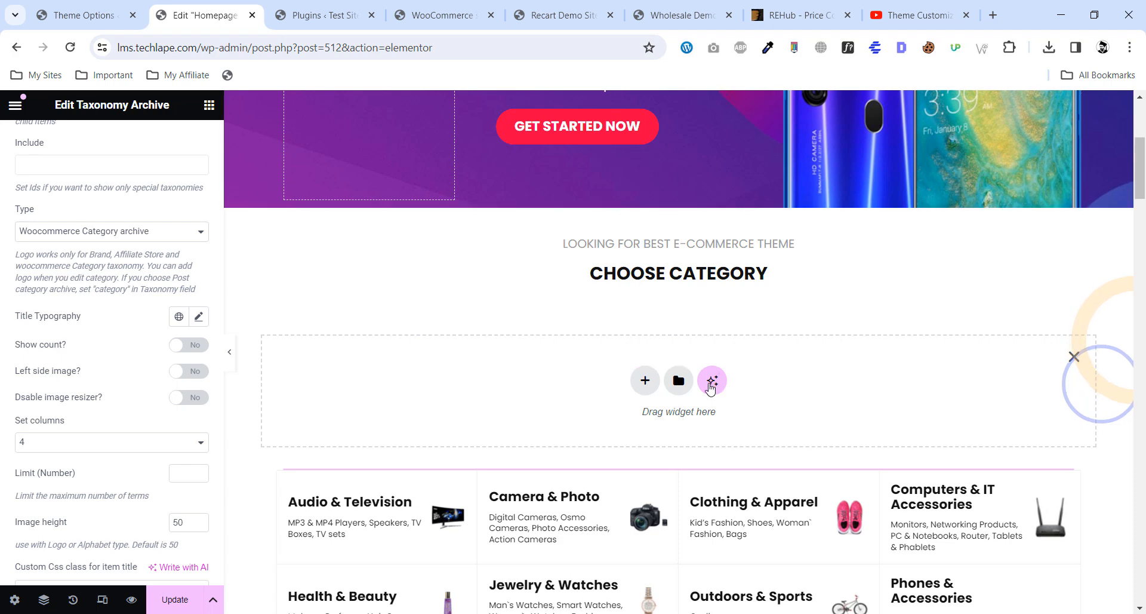
left_click(645, 380)
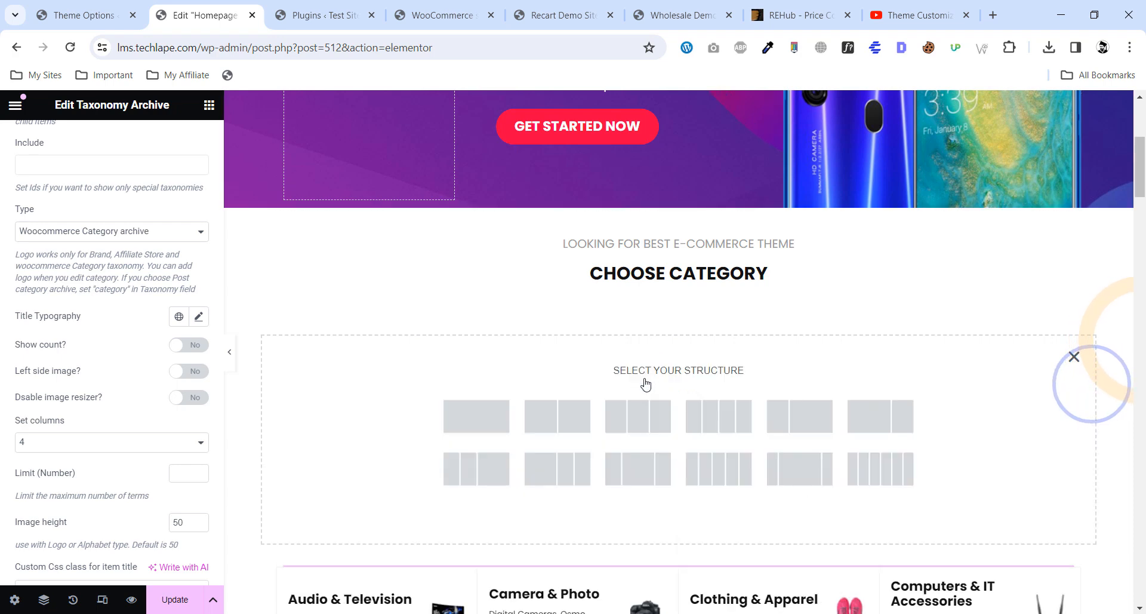
left_click(1072, 357)
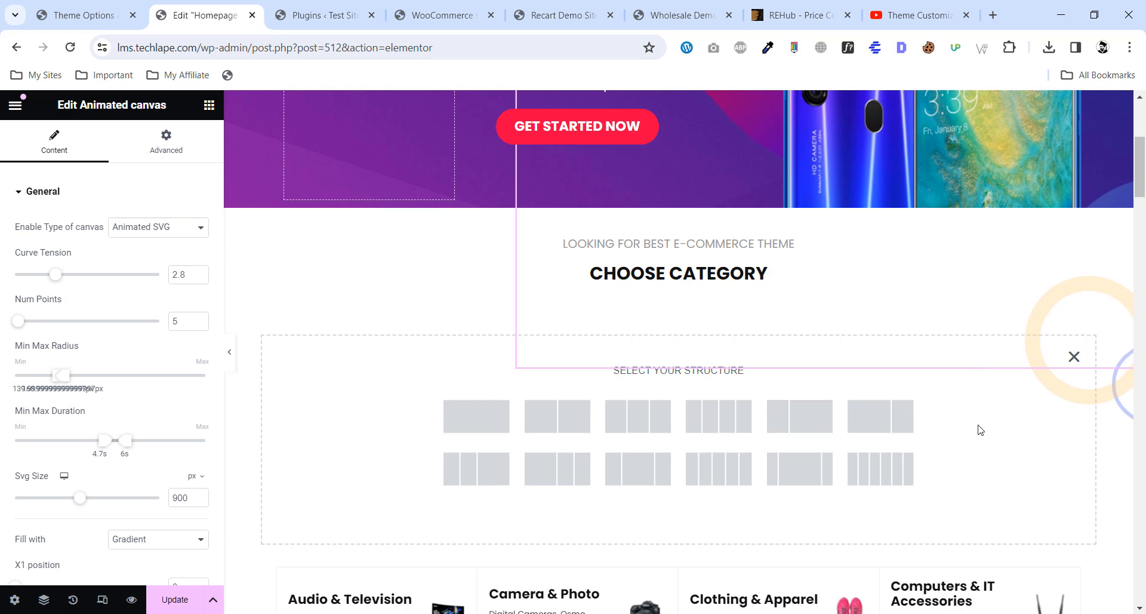
Open the settings of the Best Brands heading in the banner beside Latest Products.
scroll(934, 397, "down", 6)
scroll(625, 432, "down", 4)
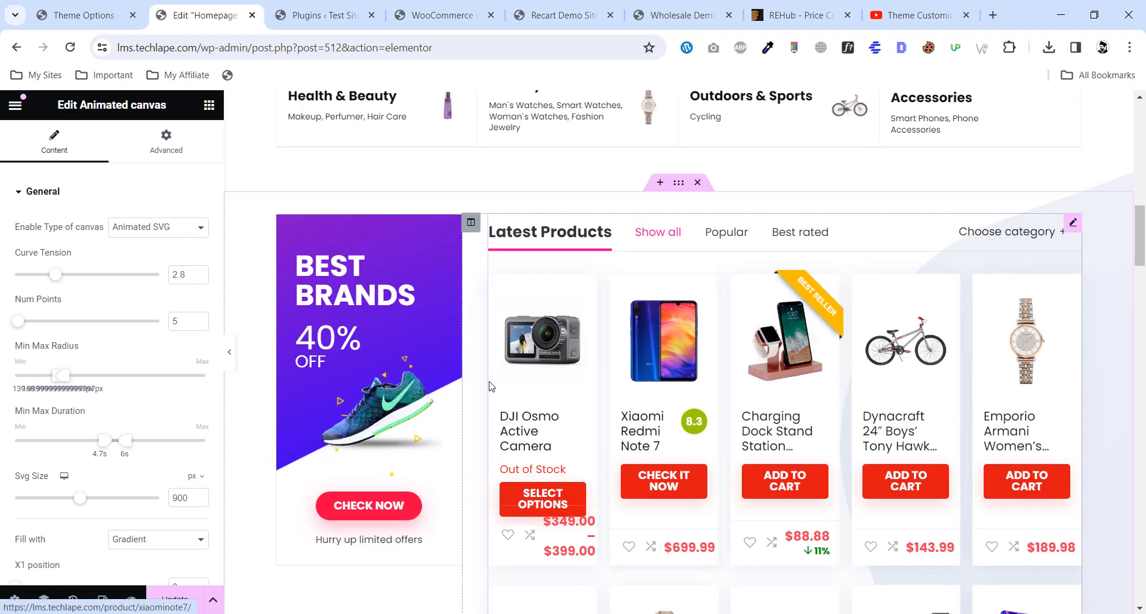
left_click(431, 264)
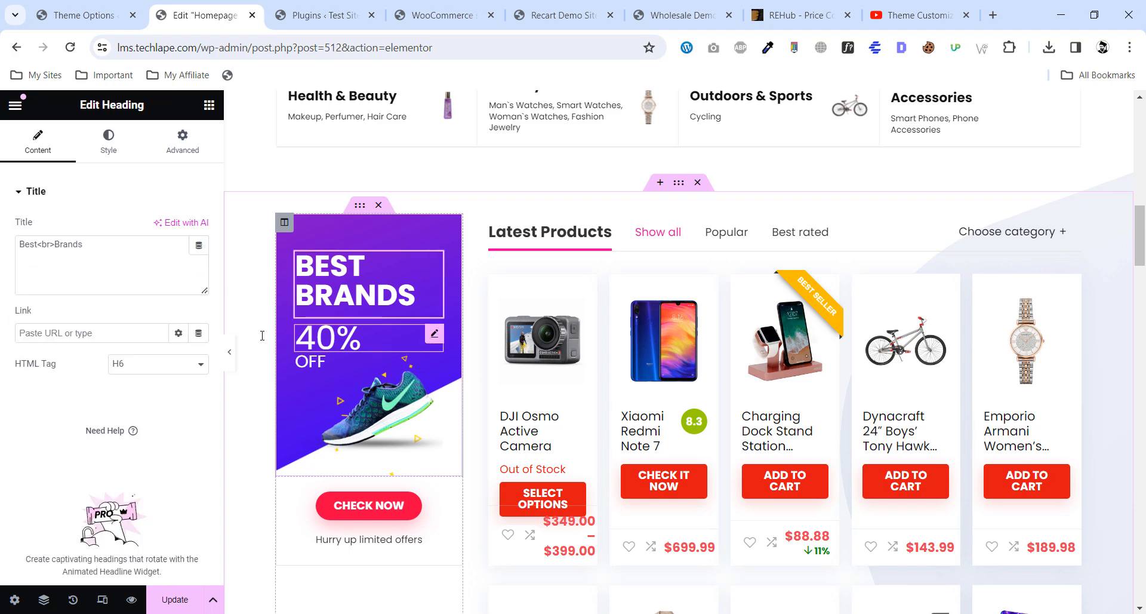
View the Latest Products grid's filter panel options, and set its design to 4 Columns.
left_click(610, 390)
scroll(89, 388, "down", 5)
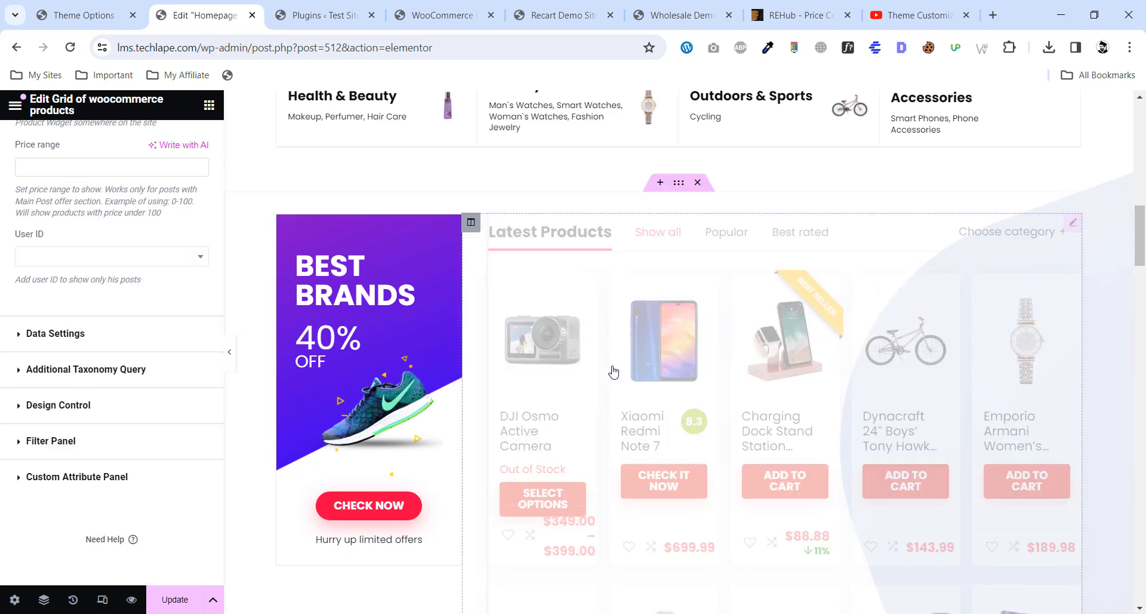
left_click(76, 439)
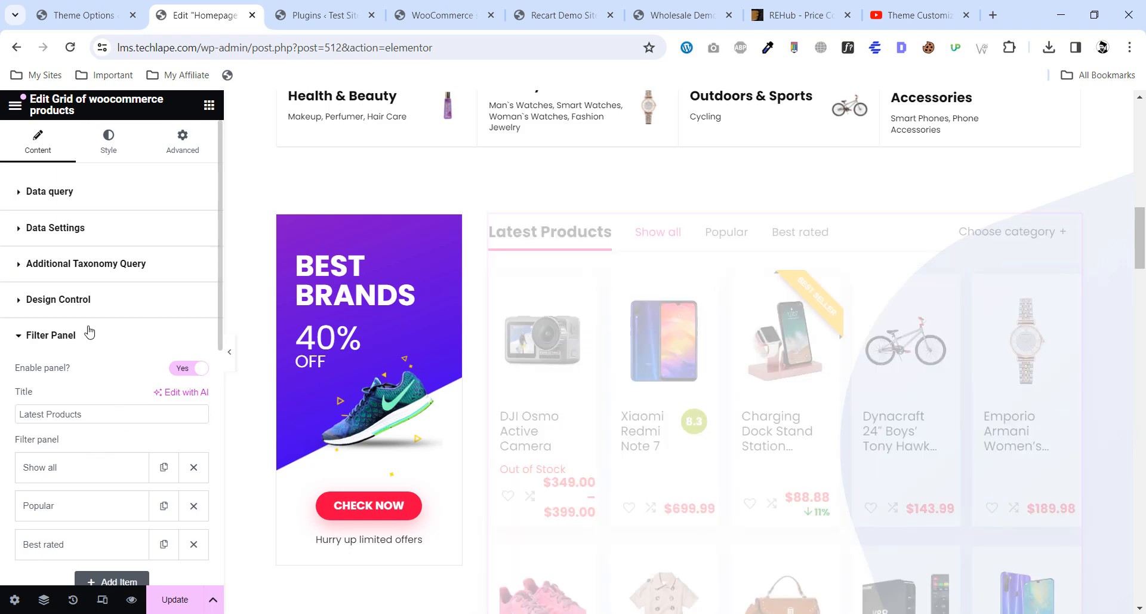
left_click(86, 301)
left_click(76, 350)
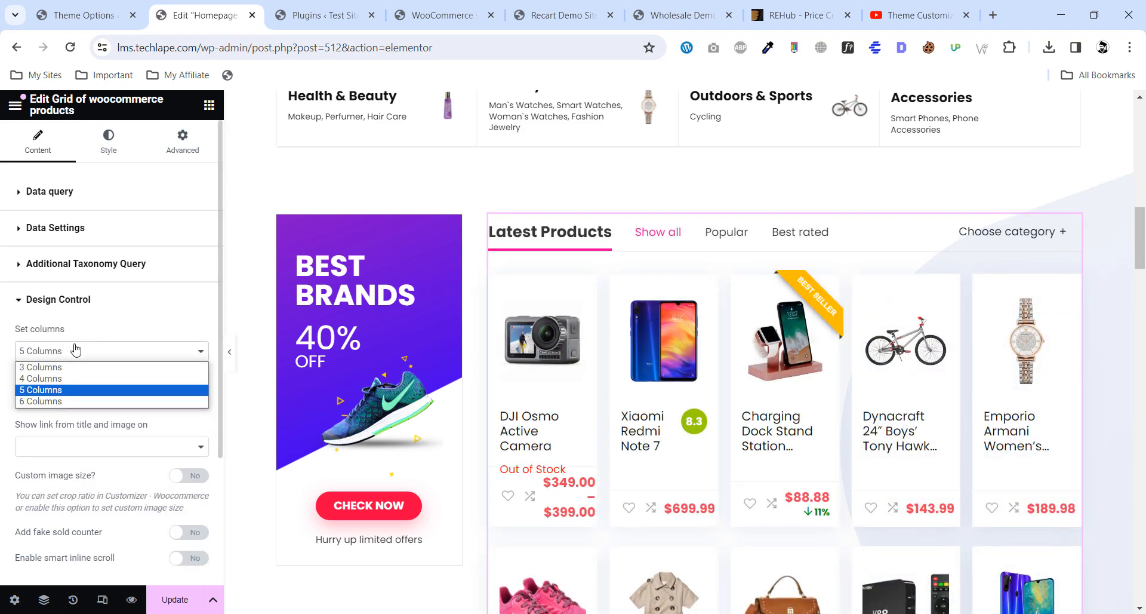
left_click(57, 377)
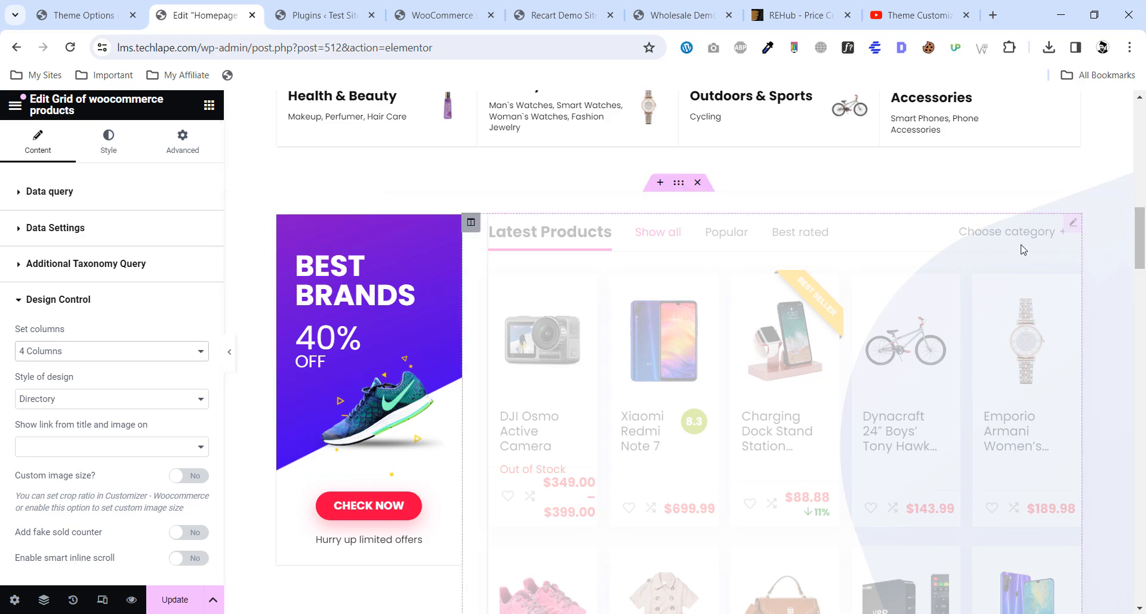
Open the settings of the middle testimonial in the customer reviews section.
scroll(1143, 227, "down", 15)
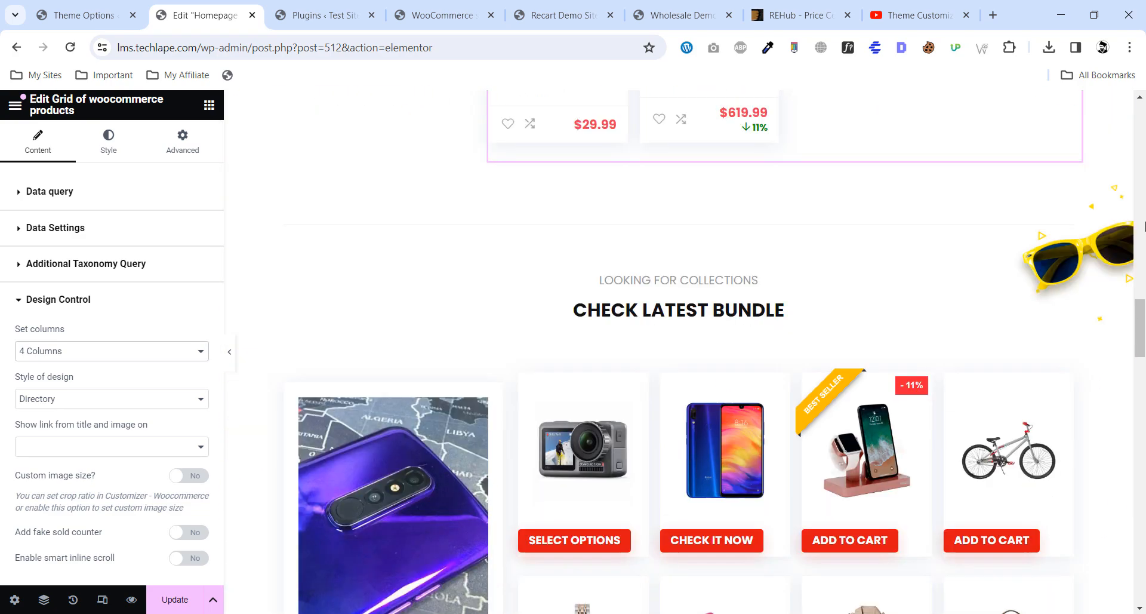
scroll(408, 336, "down", 6)
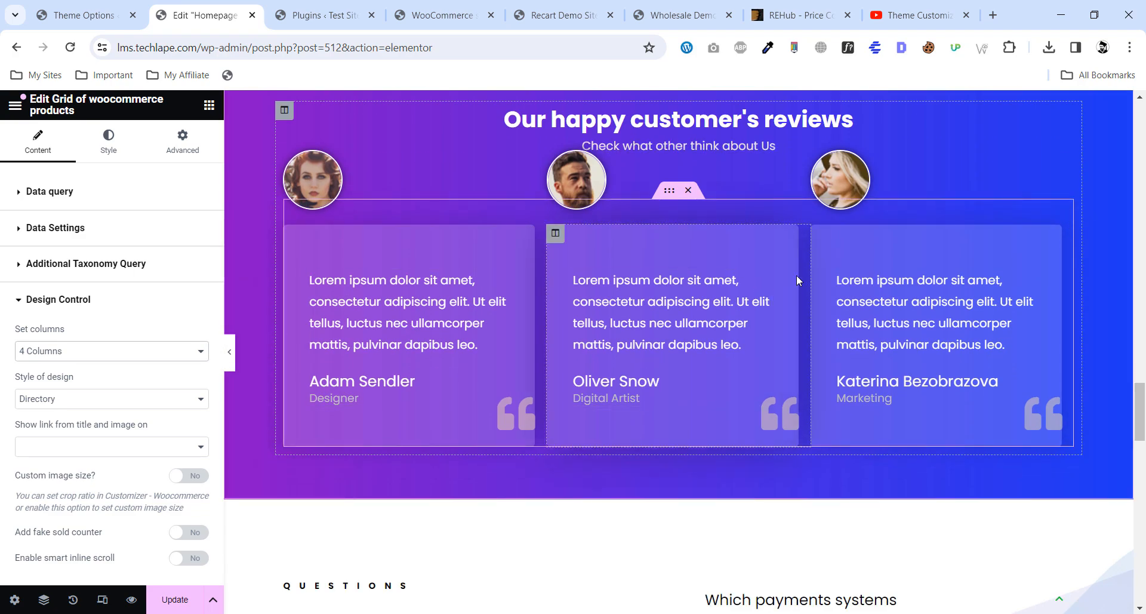
left_click(755, 290)
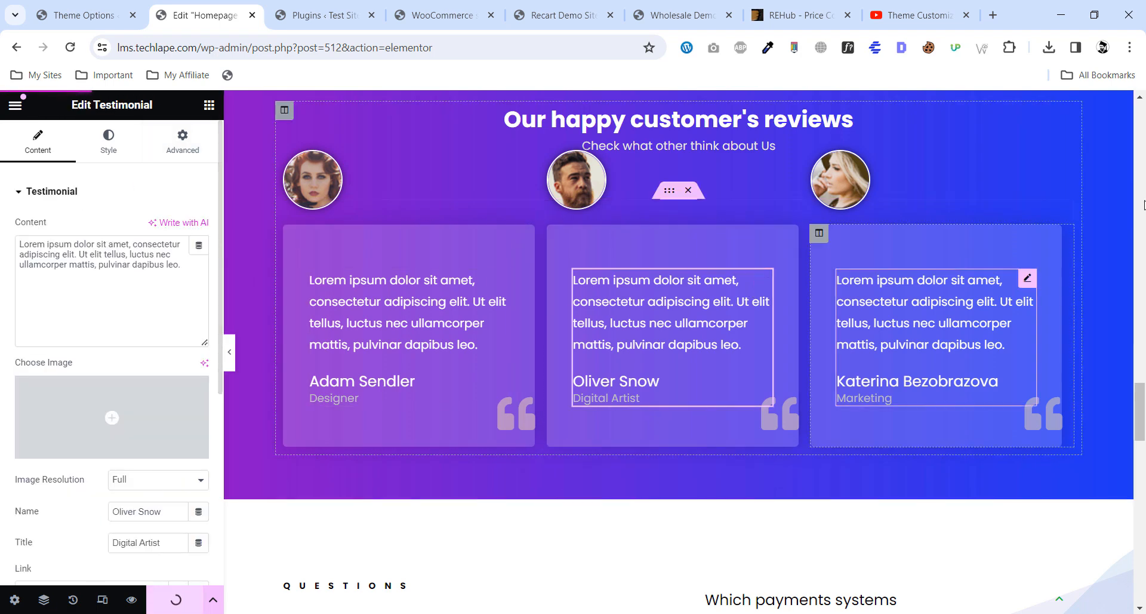
Examine the homepage's remaining sections from the questions block to the footer, and return to the hero banner.
scroll(1116, 299, "down", 5)
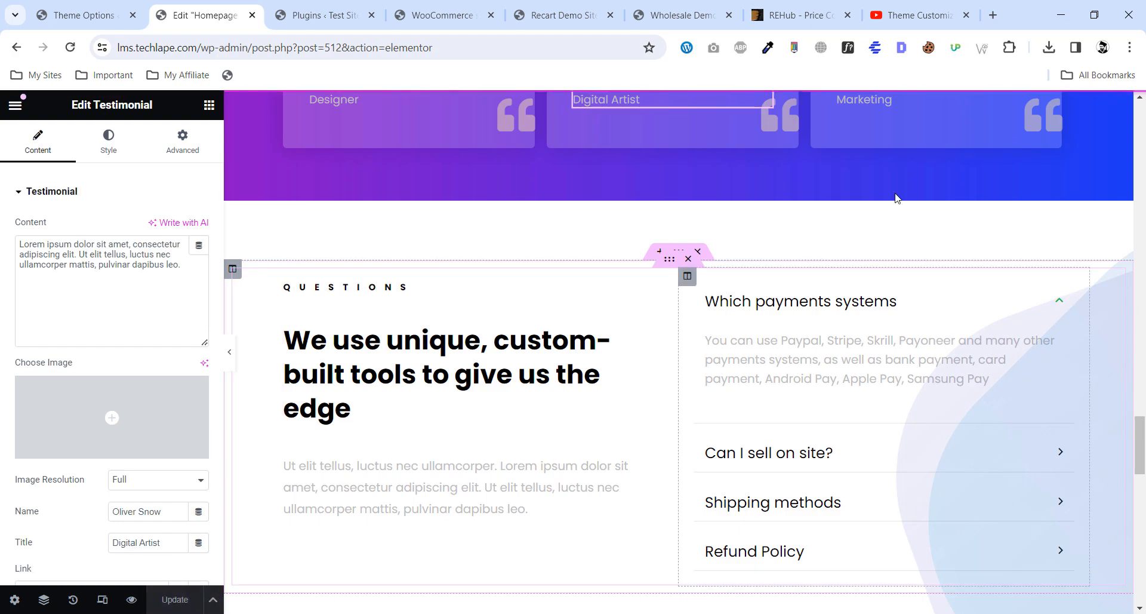
scroll(657, 408, "down", 5)
scroll(657, 408, "down", 13)
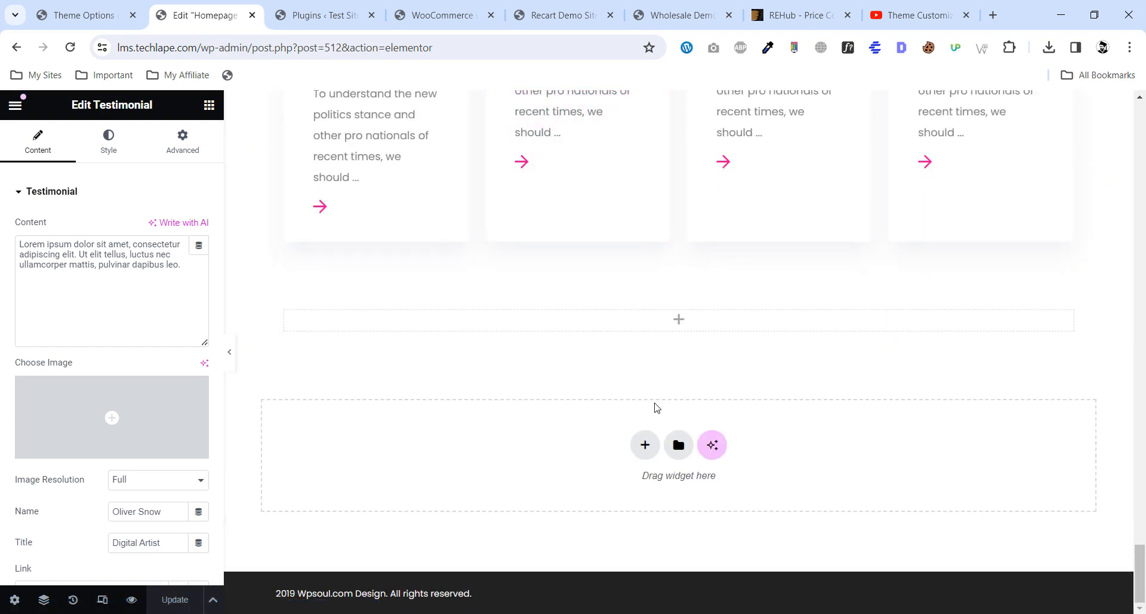
scroll(680, 388, "up", 20)
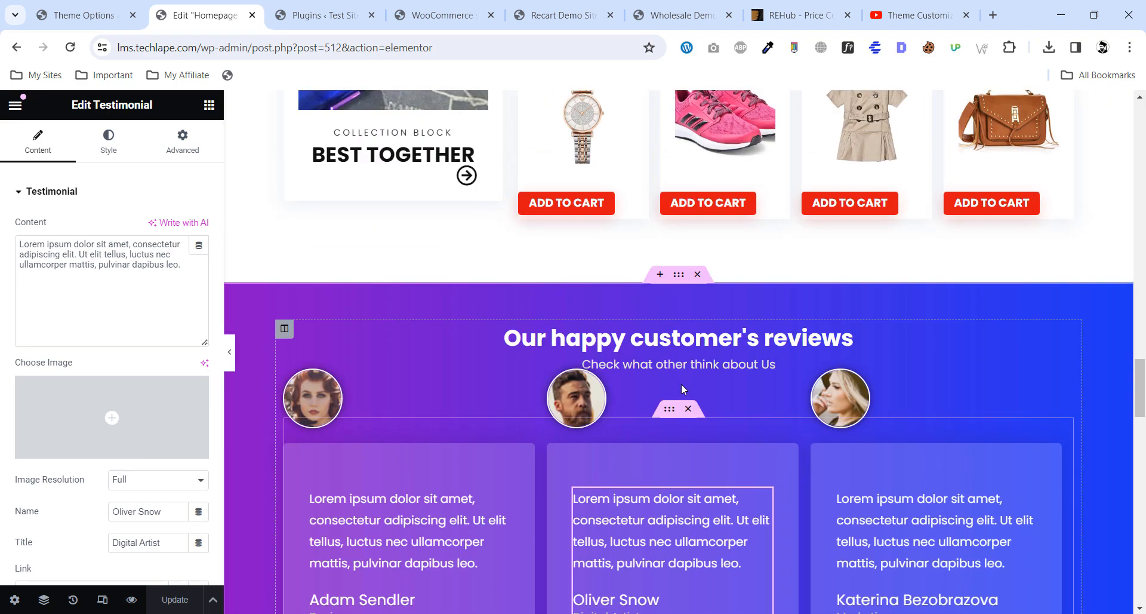
scroll(684, 389, "up", 20)
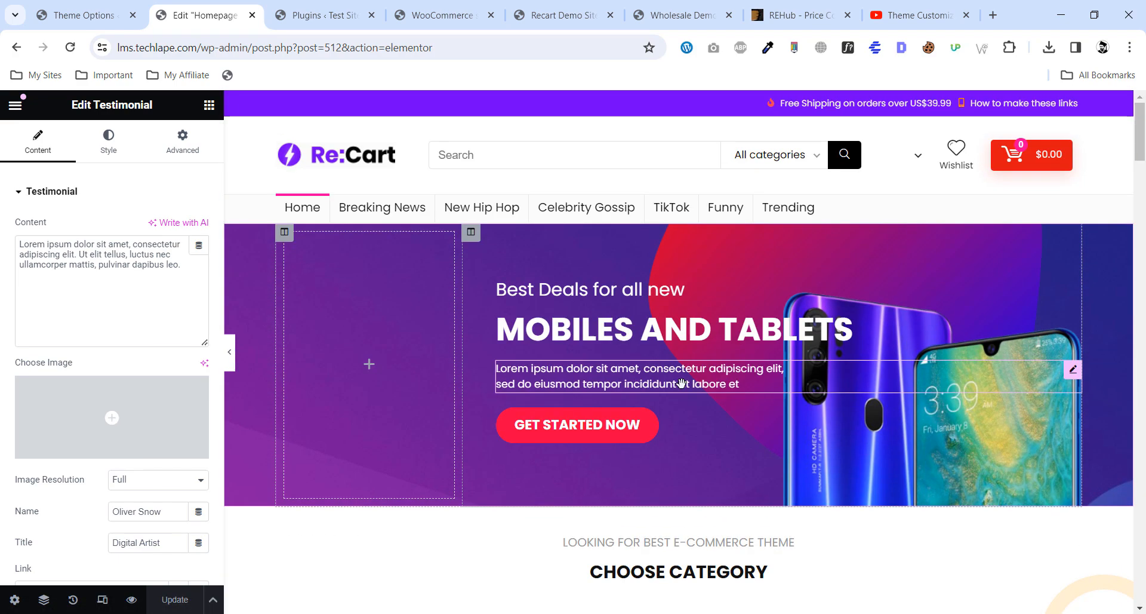
scroll(675, 361, "down", 20)
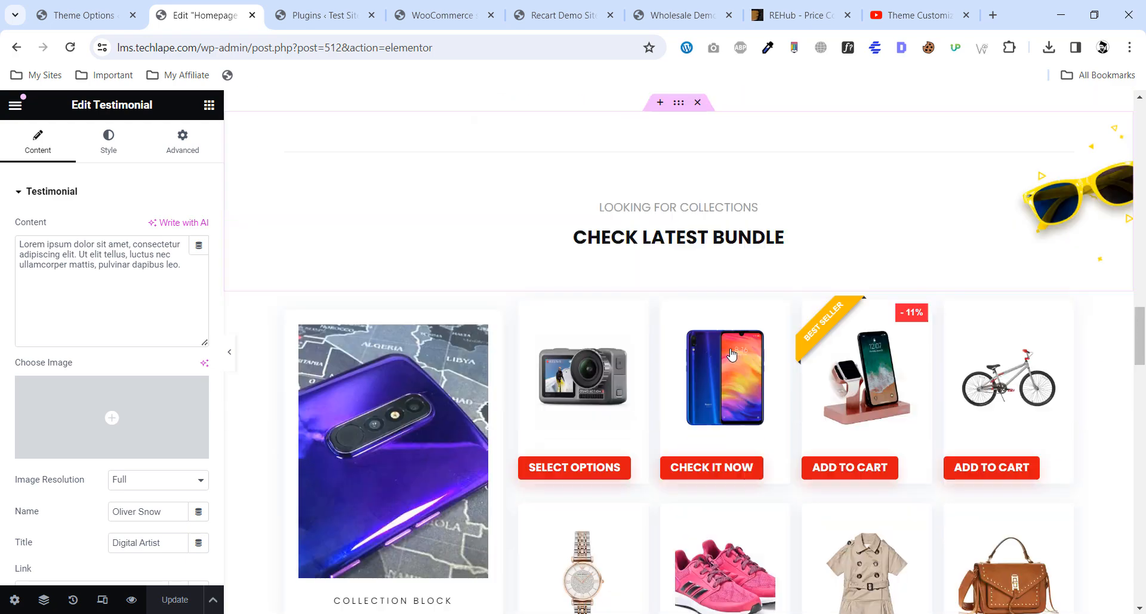
scroll(732, 352, "down", 10)
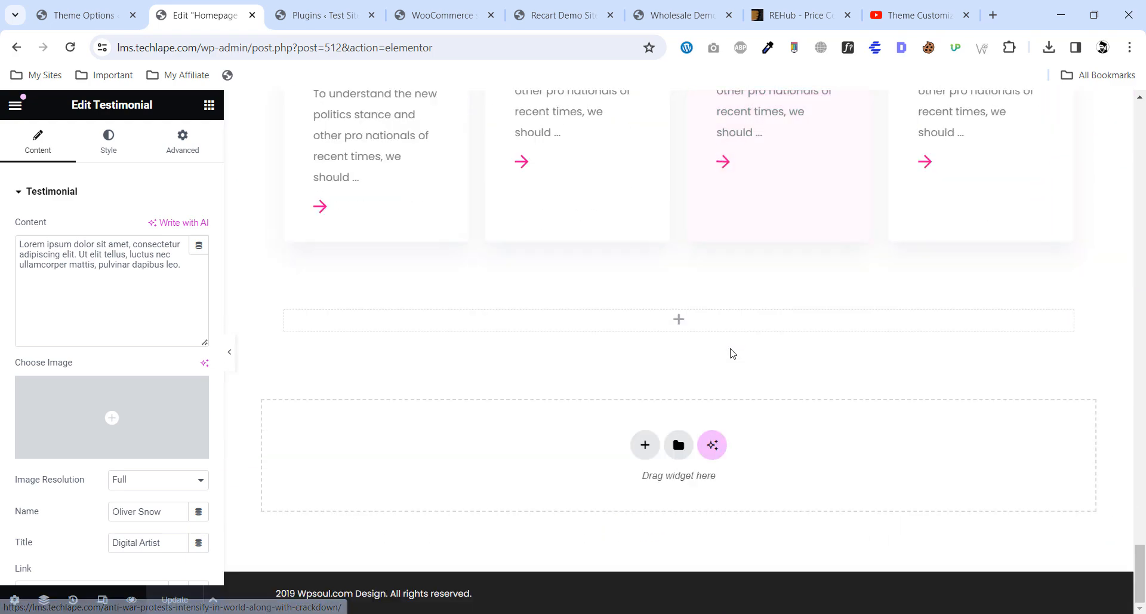
scroll(581, 364, "up", 7)
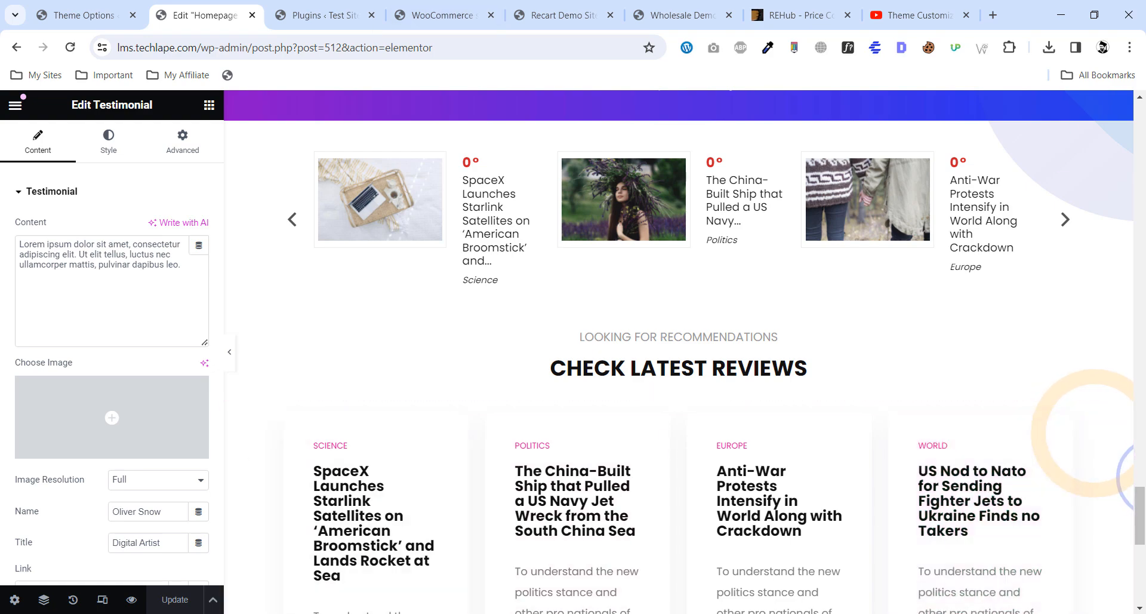
scroll(1141, 437, "up", 5)
left_click_drag(1141, 436, 1133, 56)
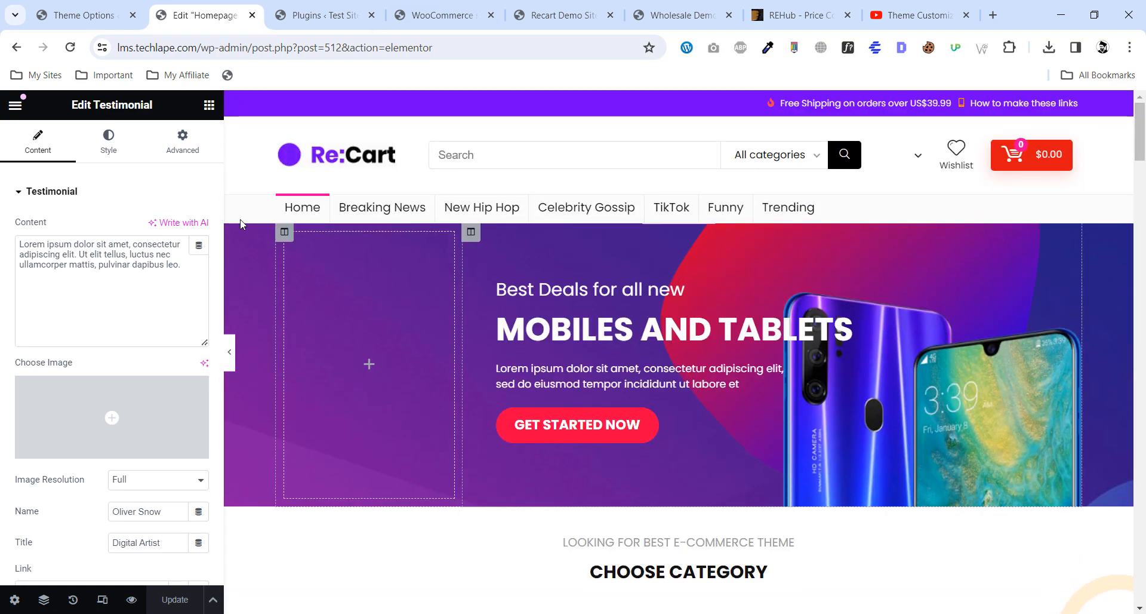
Switch to the Theme Options browser tab and open the WooCommerce home page there.
left_click(100, 7)
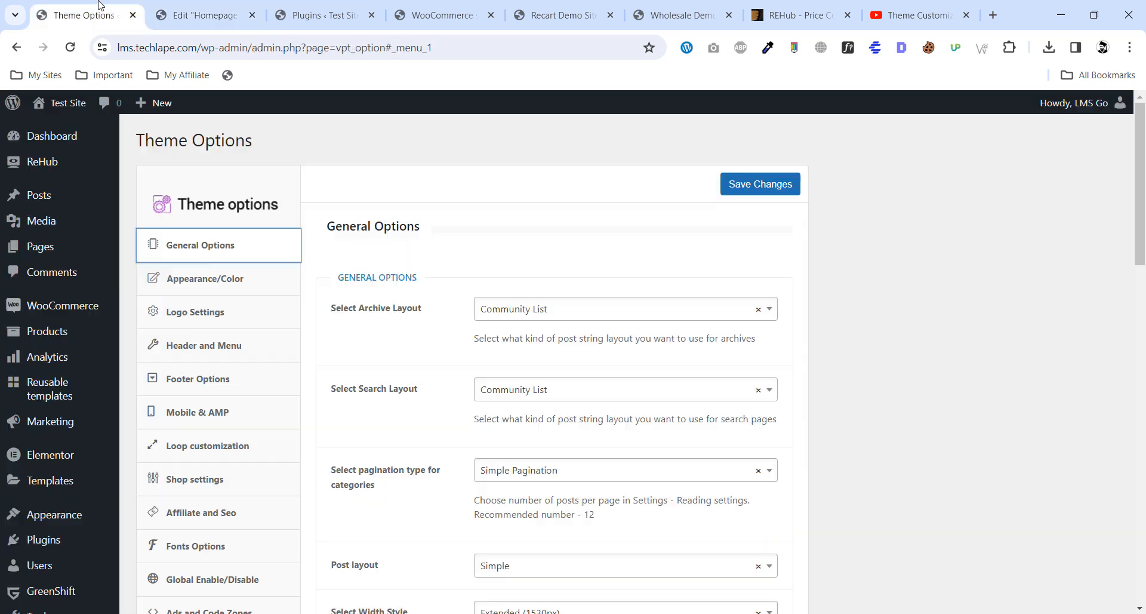
mouse_move(33, 314)
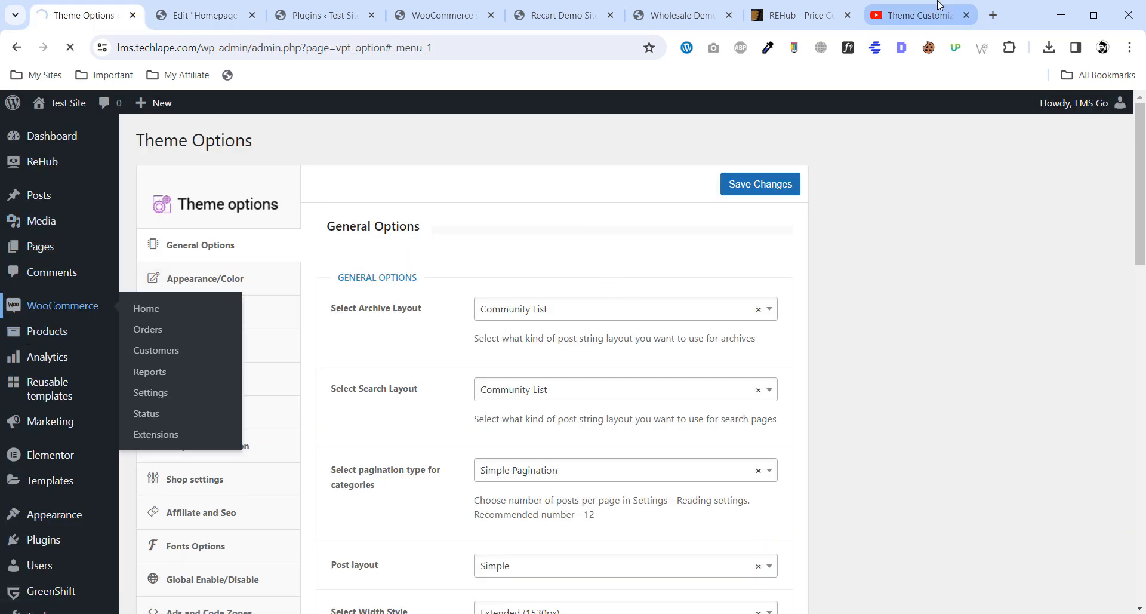
Switch to YouTube, view the Digi Urdu channel's Learn WooCommerce playlist, and return to the channel page.
left_click(922, 15)
left_click(237, 359)
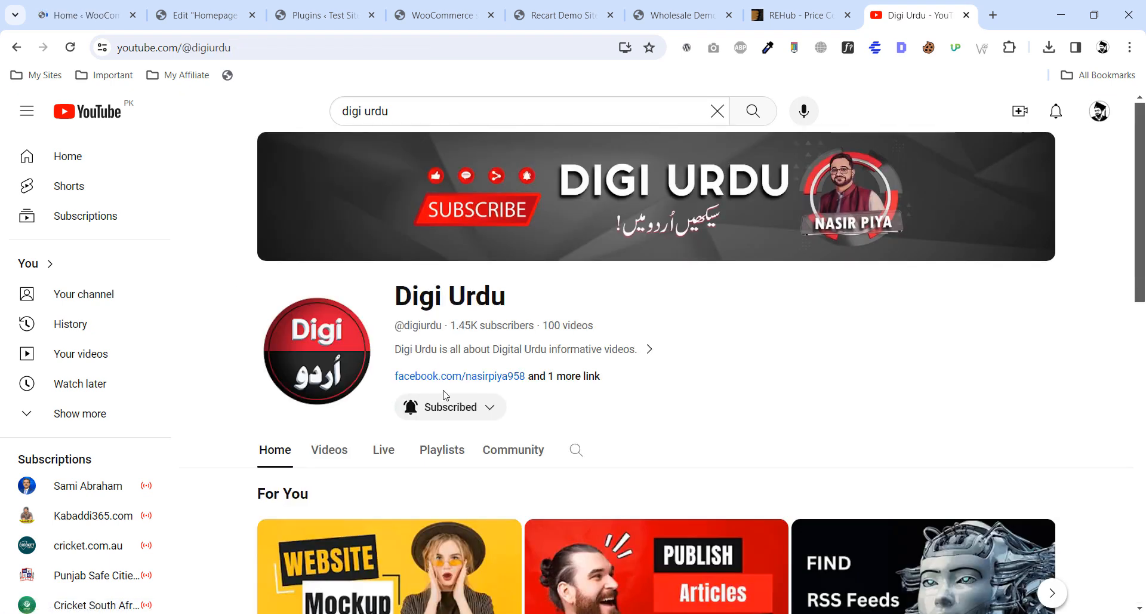
left_click(432, 448)
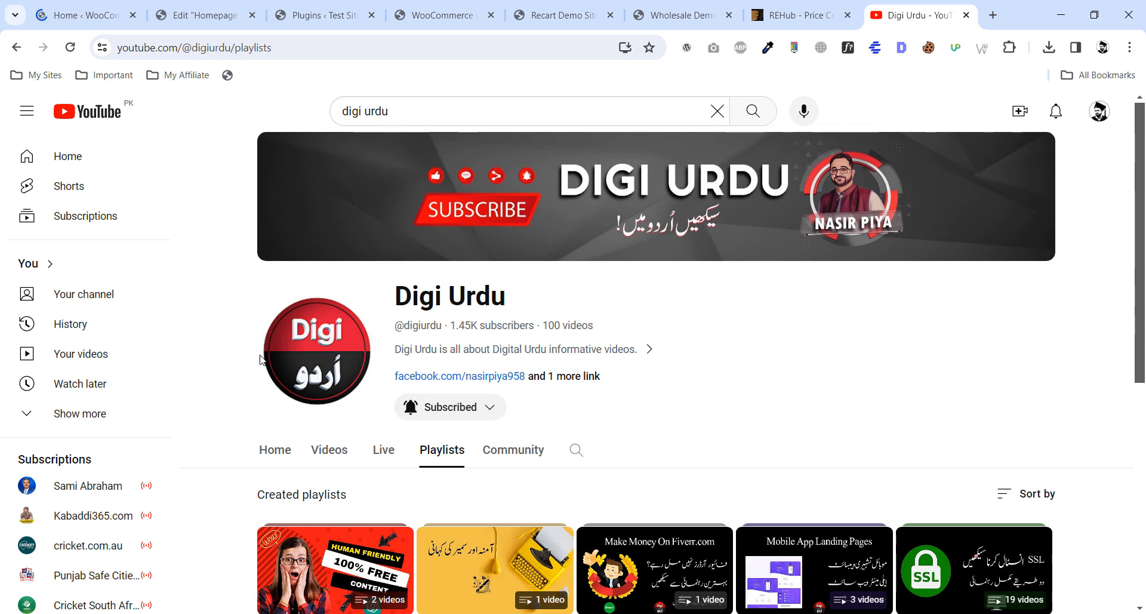
scroll(255, 359, "down", 4)
scroll(256, 359, "down", 3)
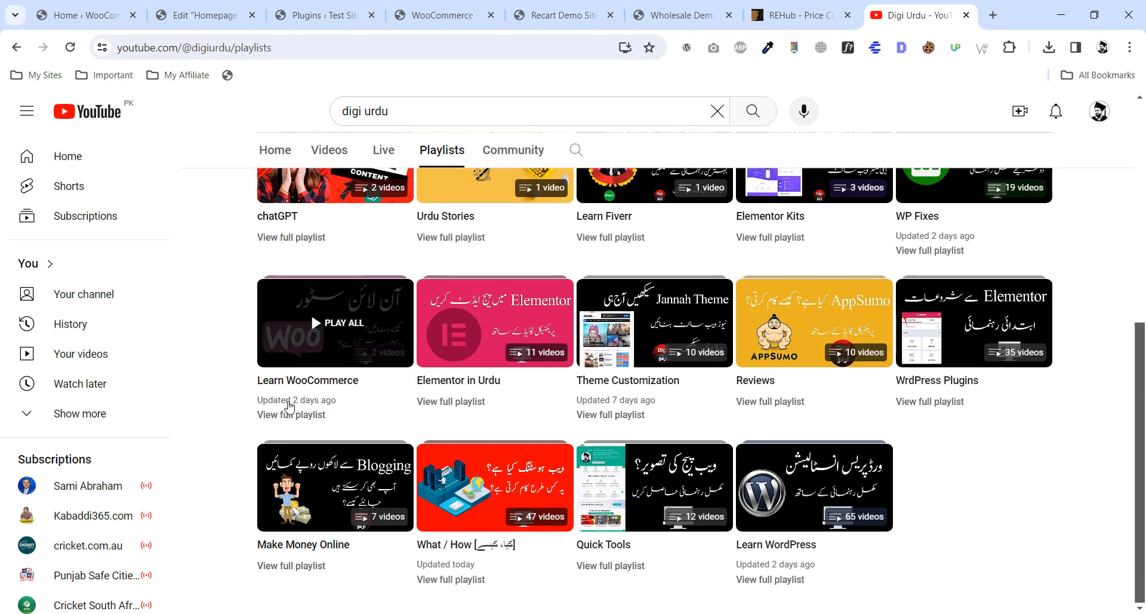
left_click(295, 416)
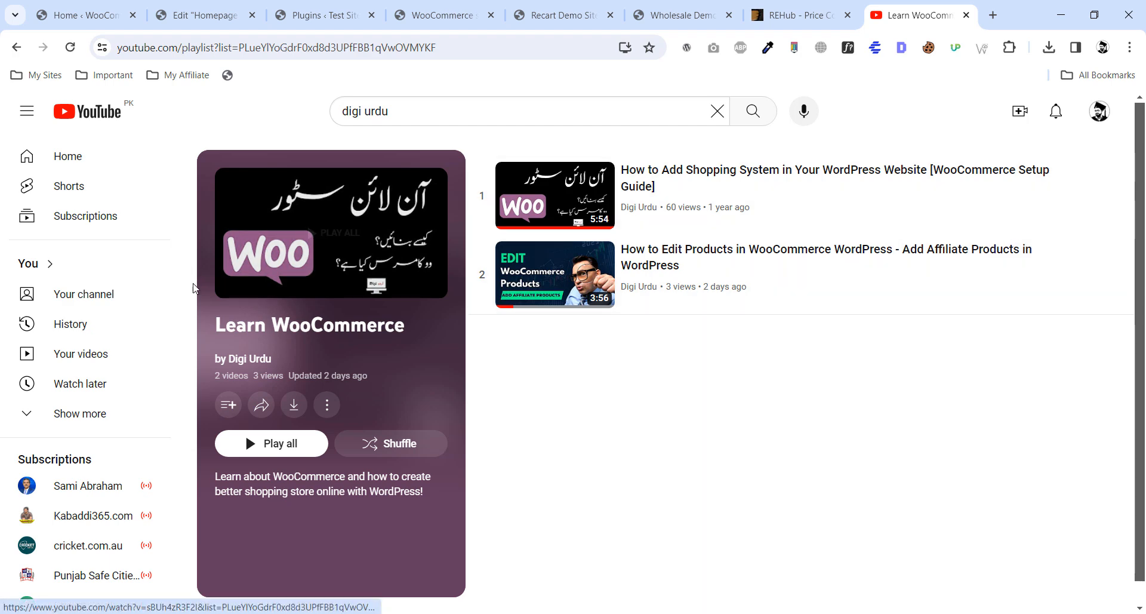
left_click(245, 359)
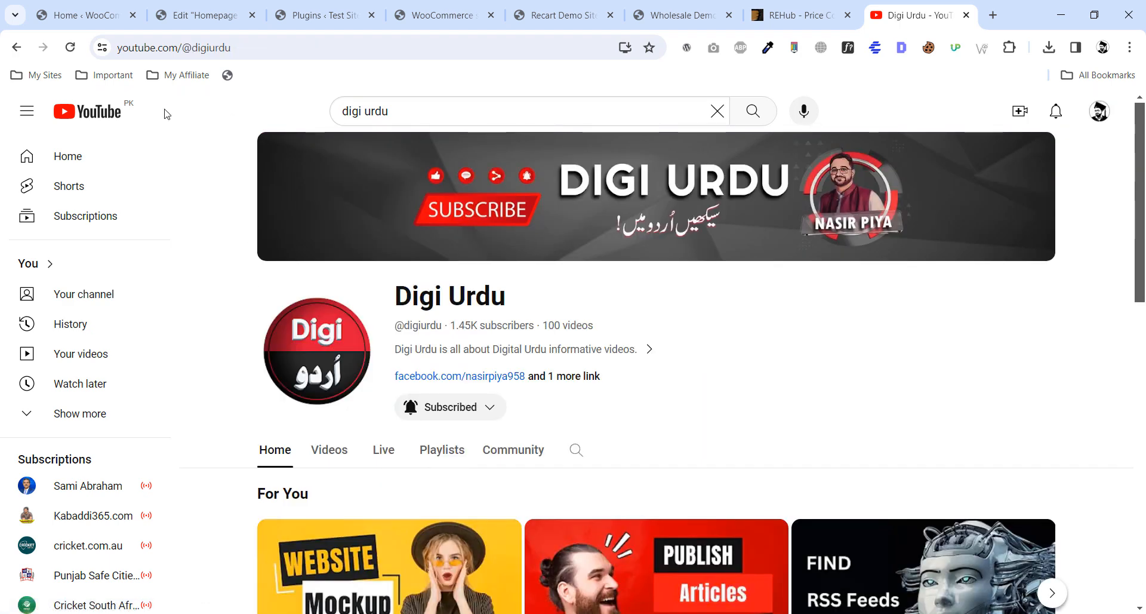
Switch to the site's Plugins page and open the theme Customizer in a new browser tab.
left_click(232, 7)
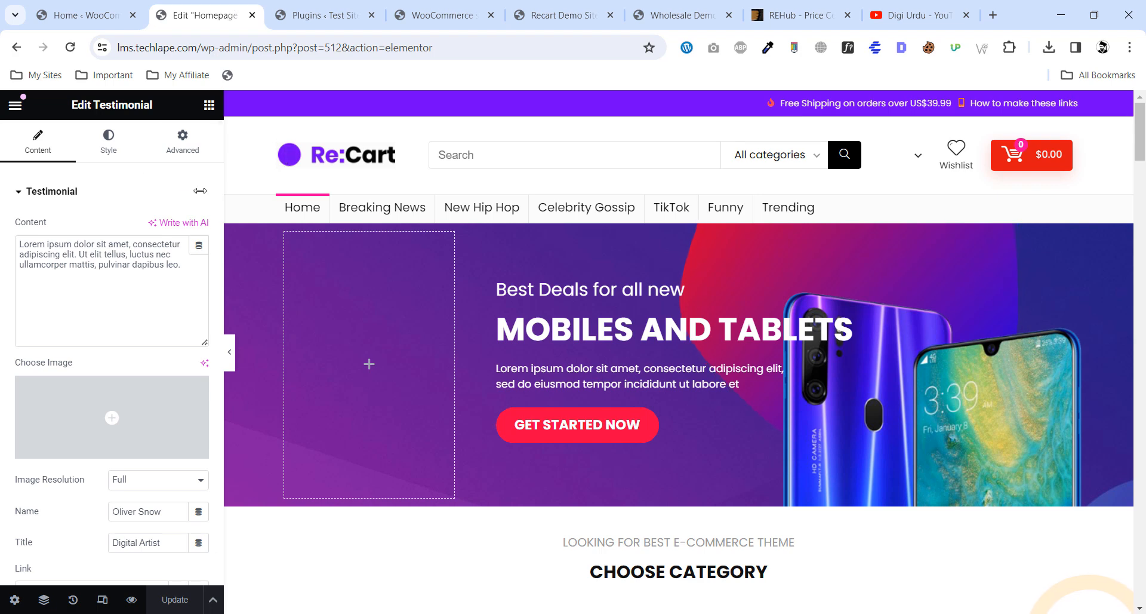
left_click(337, 7)
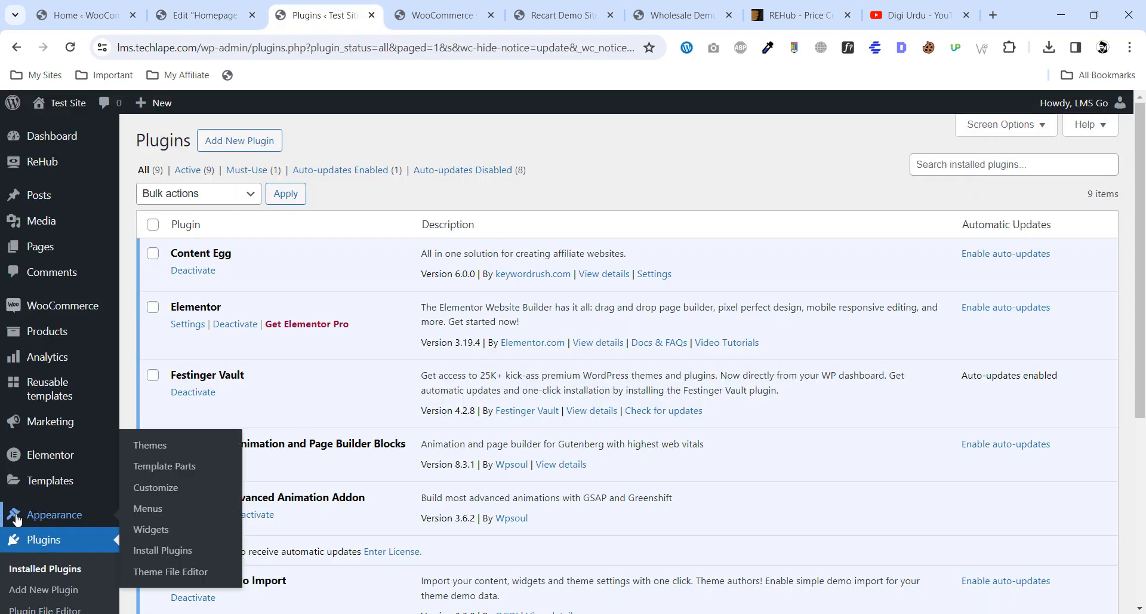
scroll(36, 513, "down", 1)
mouse_move(36, 441)
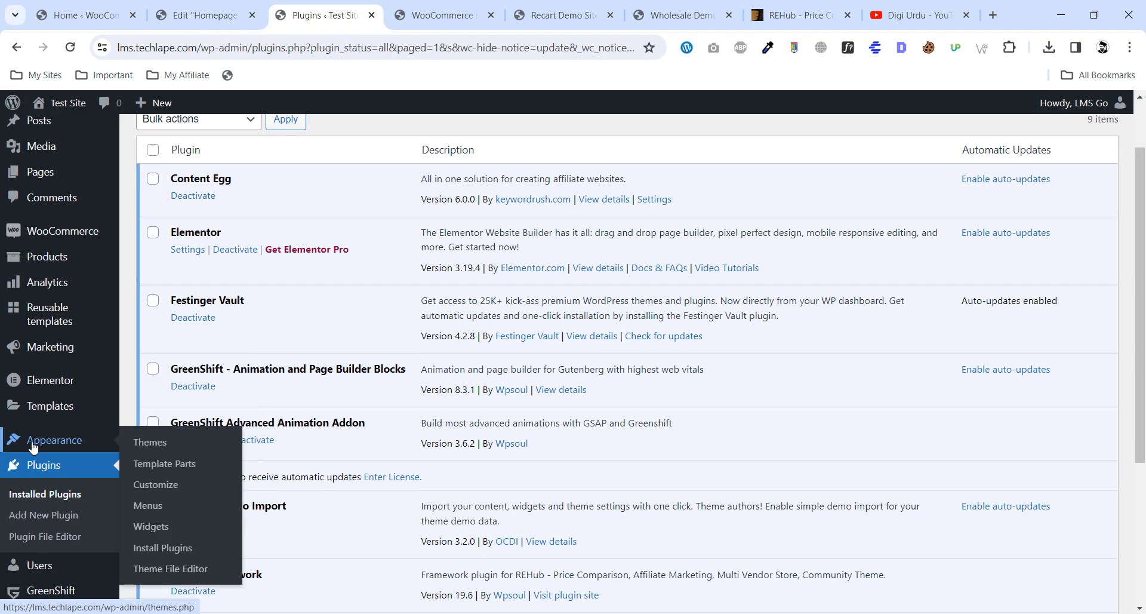
right_click(170, 484)
left_click(213, 323)
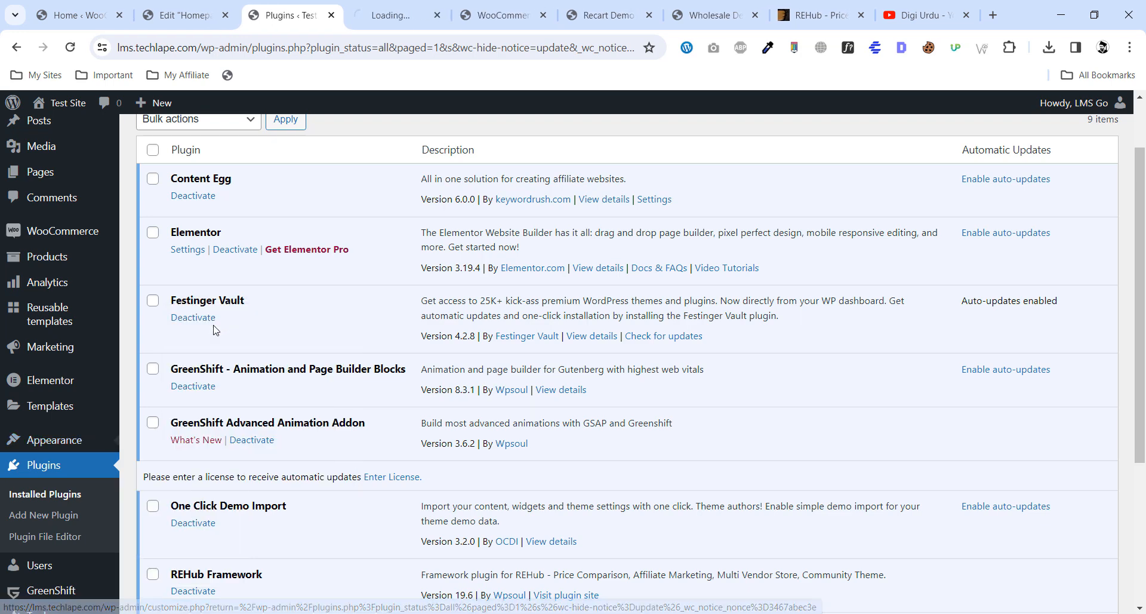
Switch to the Customizer tab, open Homepage Settings, and go back to the main list of sections.
left_click(365, 8)
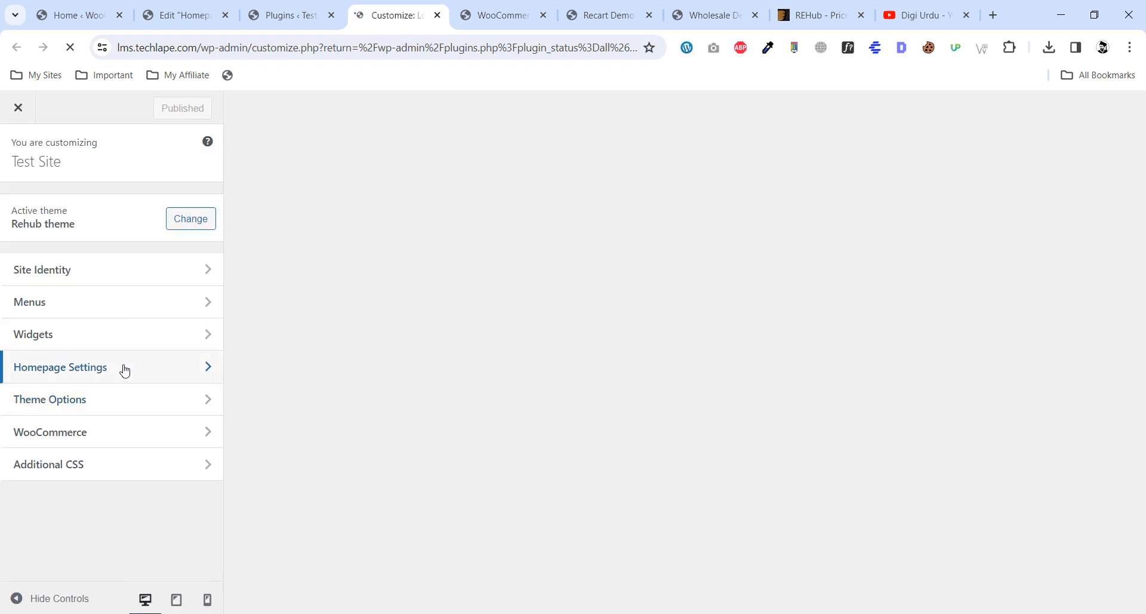
left_click(125, 371)
left_click(7, 163)
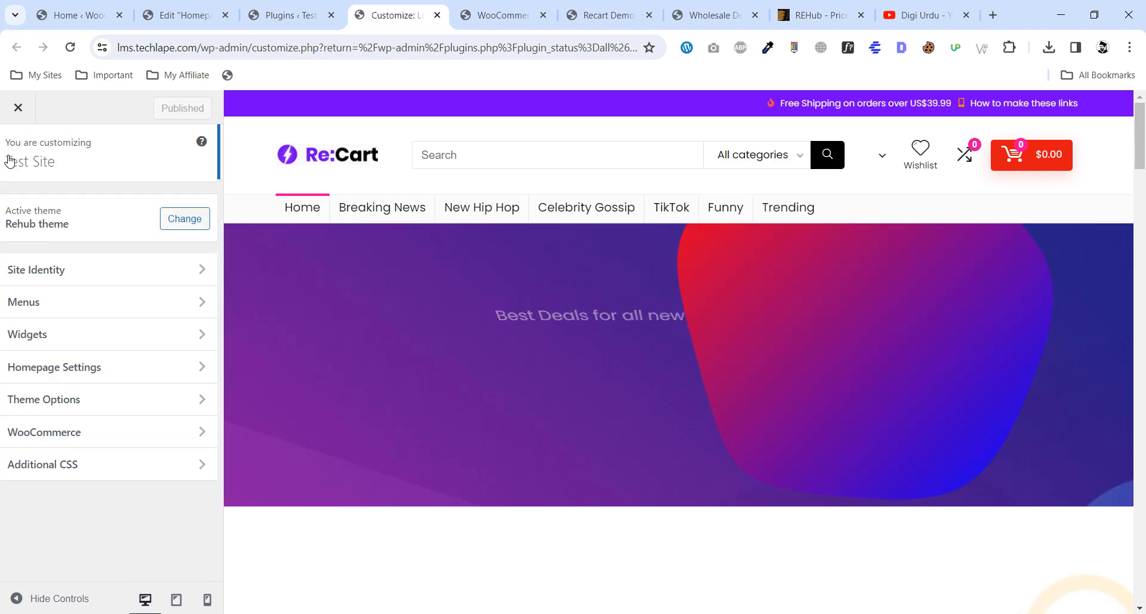
Look over the Customizer's Theme Options sections and return to the main list of sections.
left_click(125, 406)
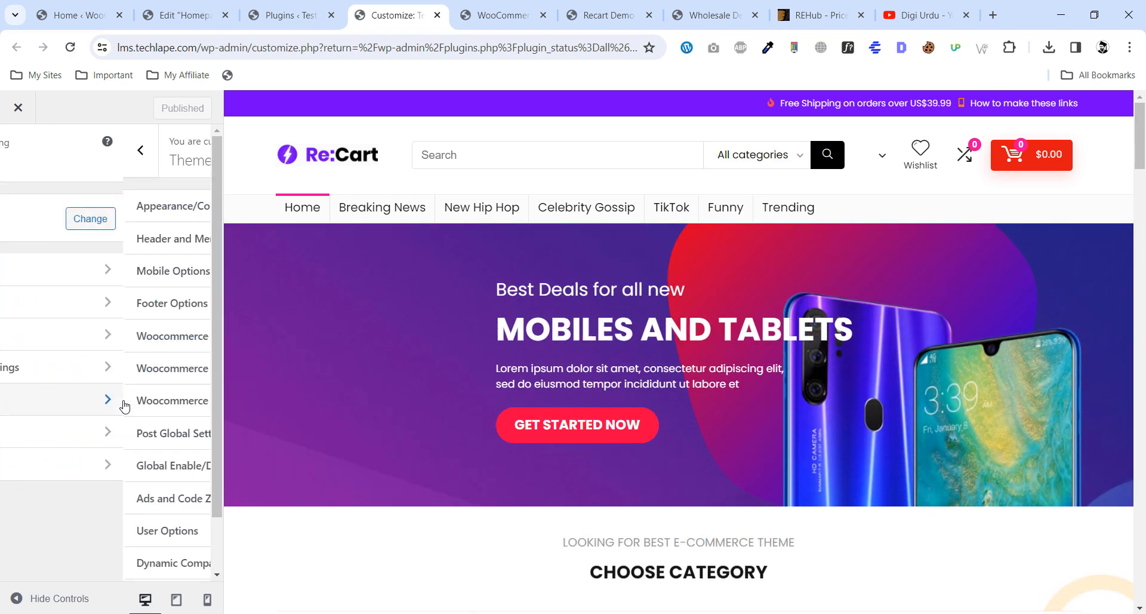
scroll(94, 350, "down", 1)
scroll(92, 357, "up", 1)
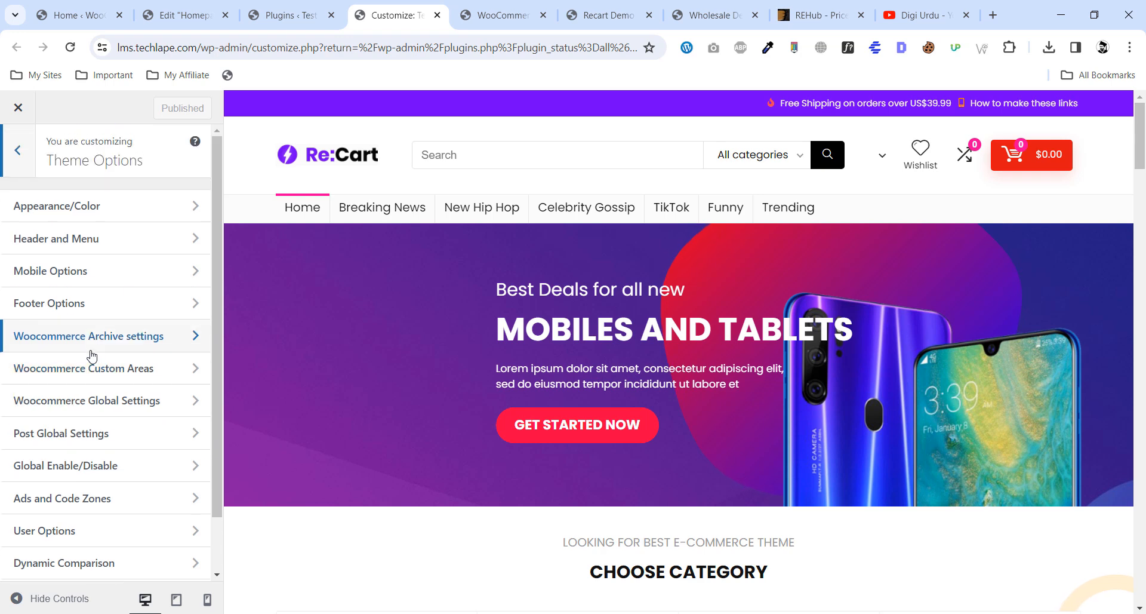
left_click(19, 160)
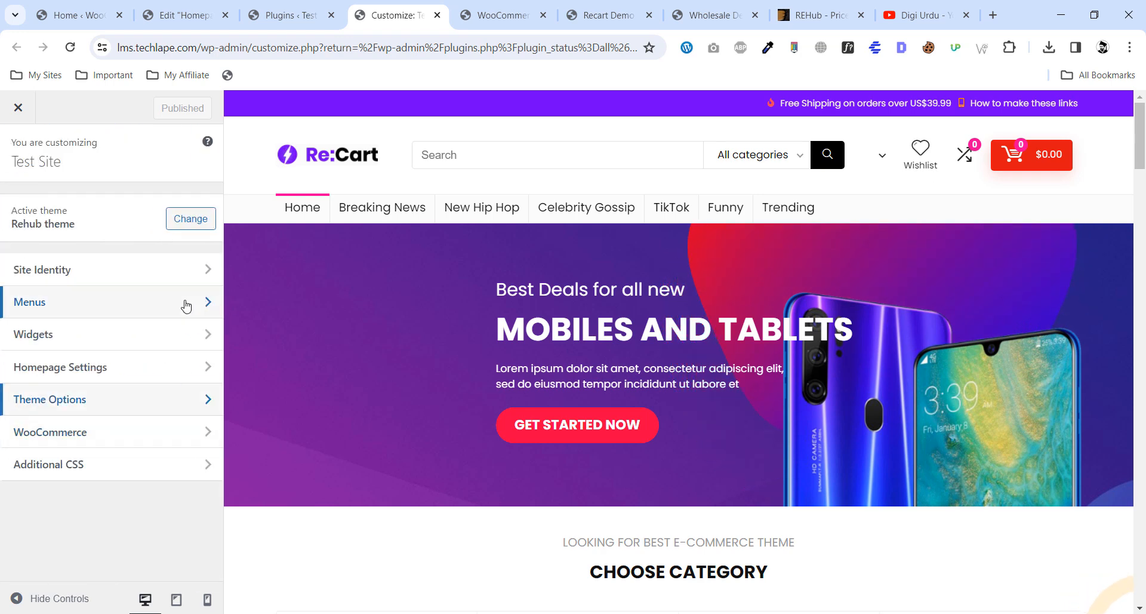
left_click(298, 14)
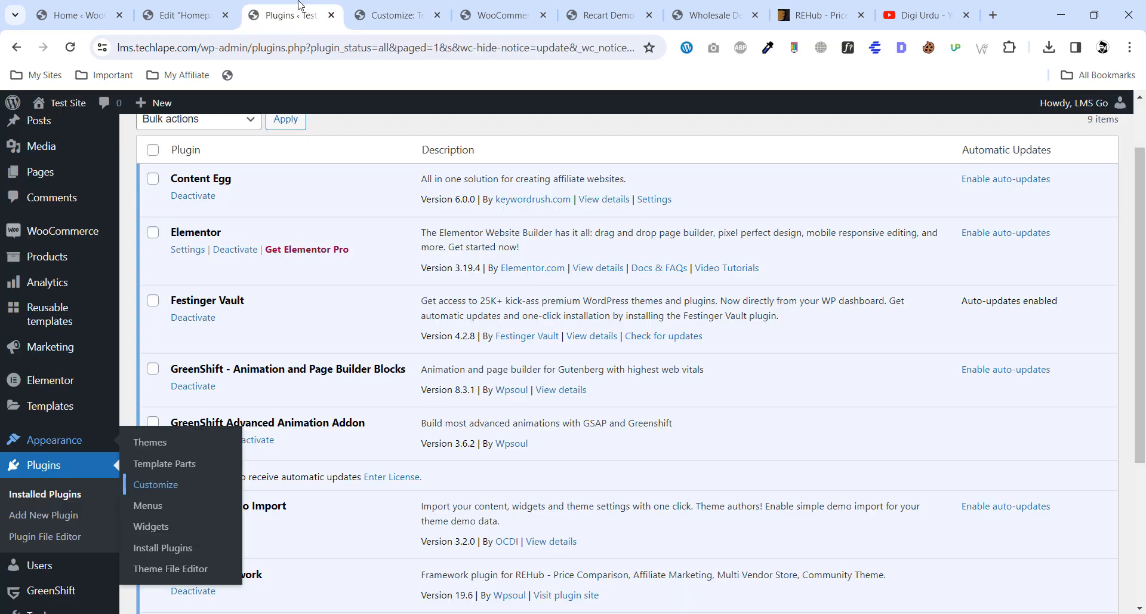
scroll(342, 261, "up", 1)
left_click(525, 14)
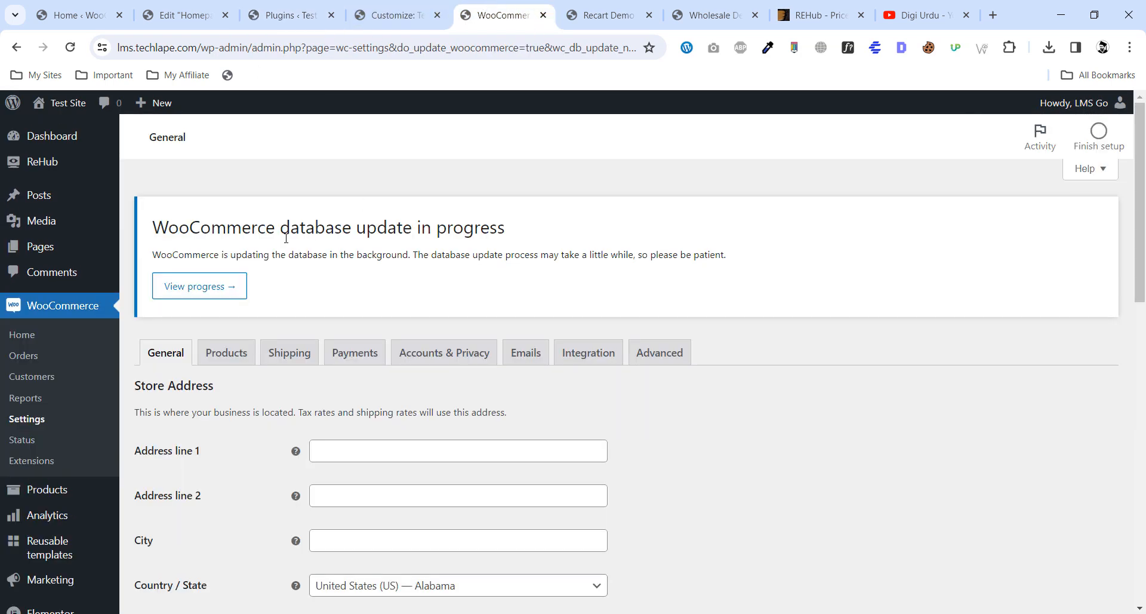
left_click(288, 7)
left_click(575, 4)
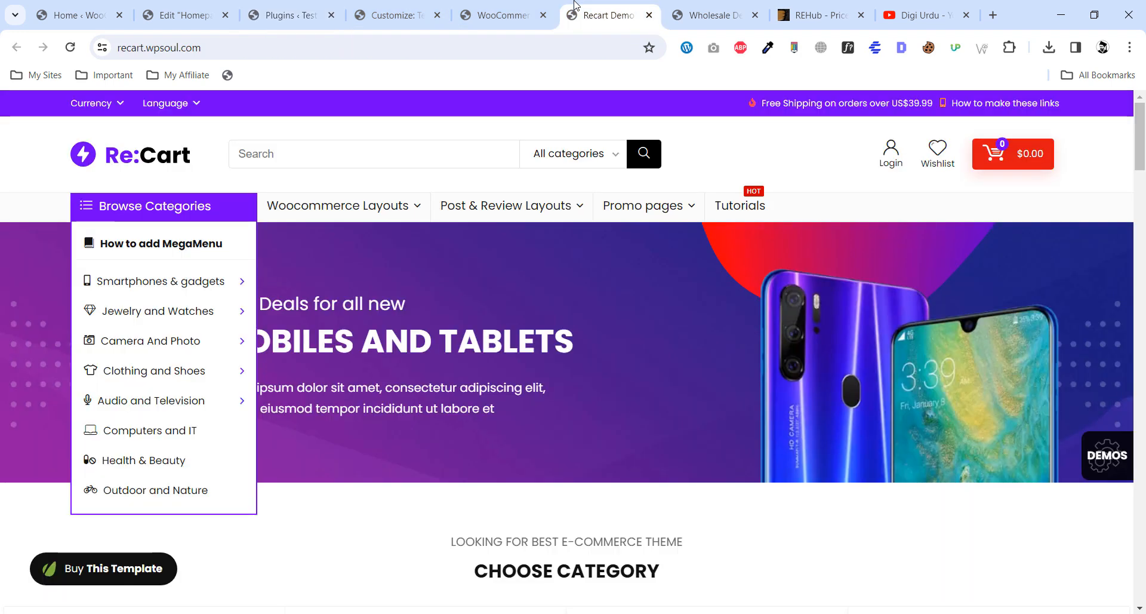
Switch to the homepage's Elementor editor, open its preview in a new tab, and review the page down to the footer.
left_click(191, 6)
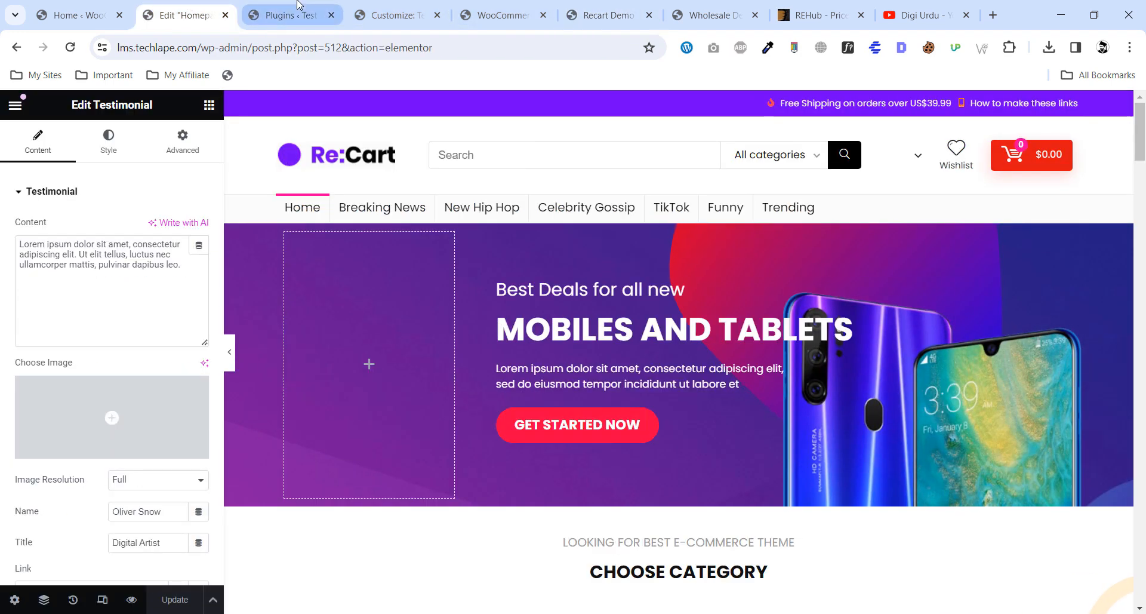
left_click(131, 599)
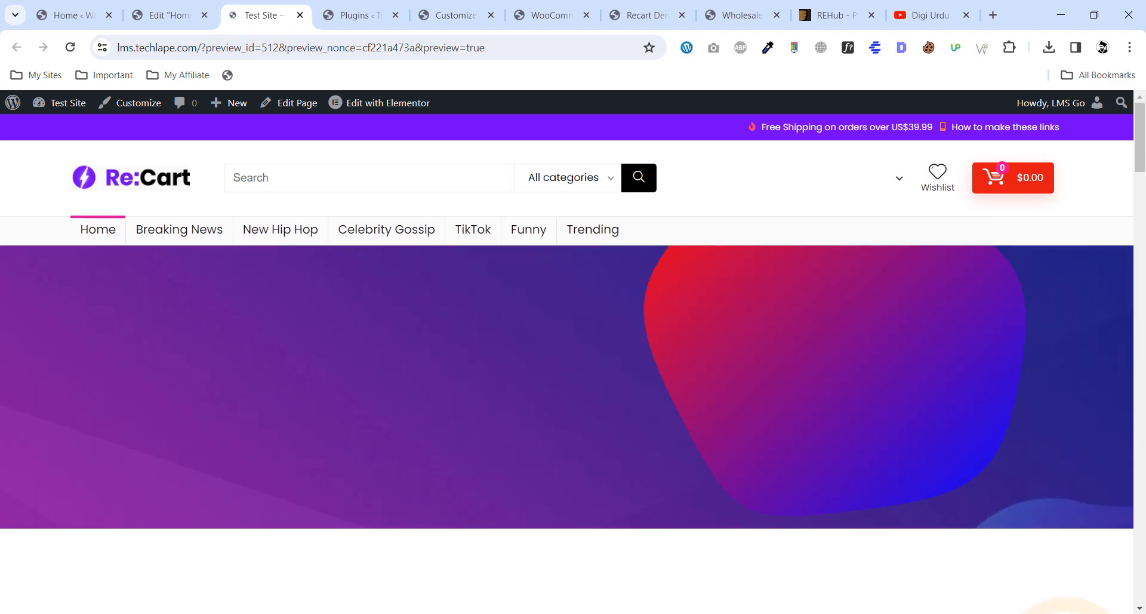
scroll(1143, 210, "down", 5)
scroll(1145, 210, "down", 15)
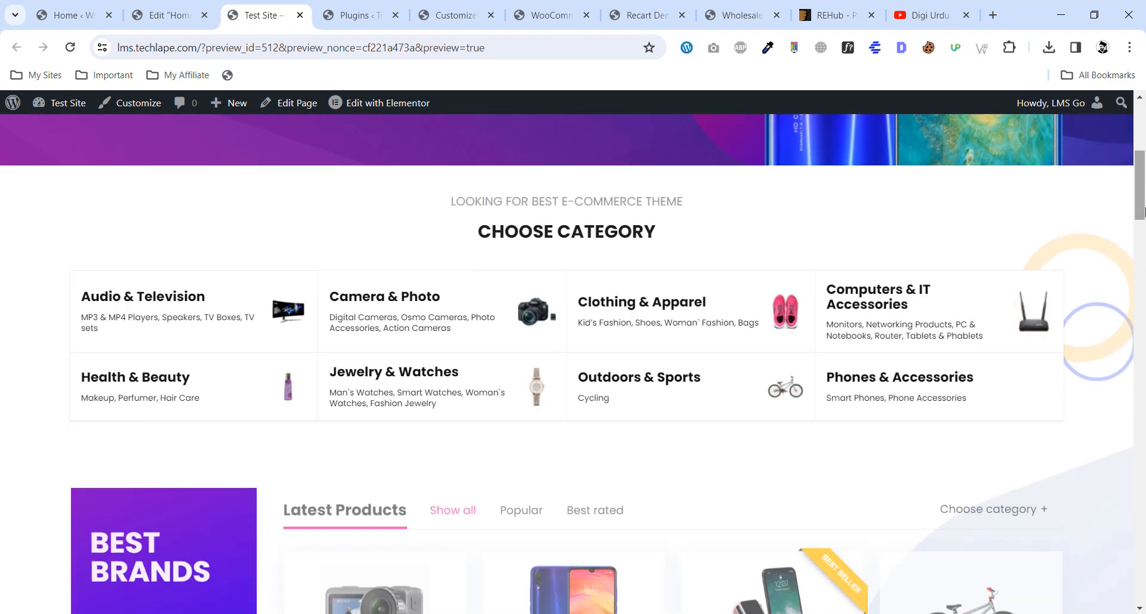
scroll(1144, 210, "down", 15)
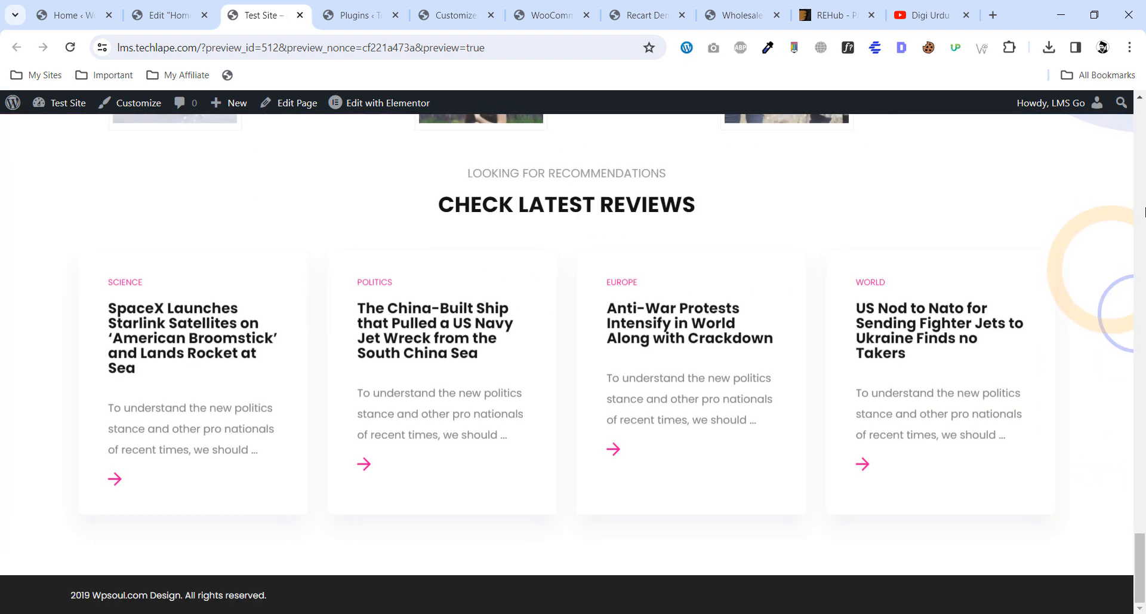
left_click_drag(1145, 554, 1144, 137)
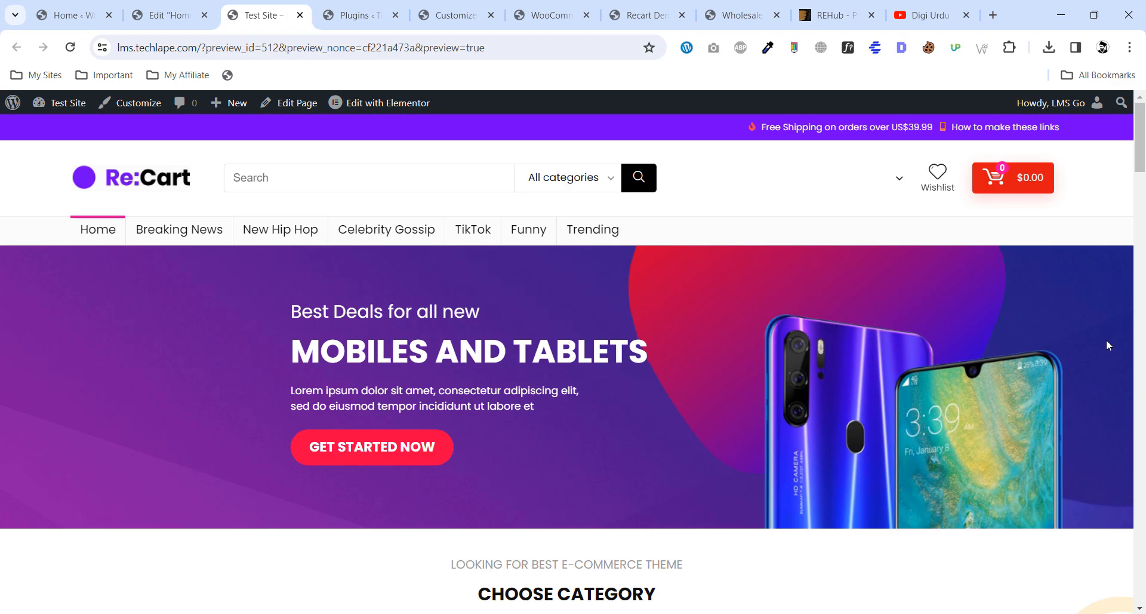
Switch to YouTube, look over the Digi Urdu channel's home page, and return to it after another look at the homepage preview.
left_click(936, 13)
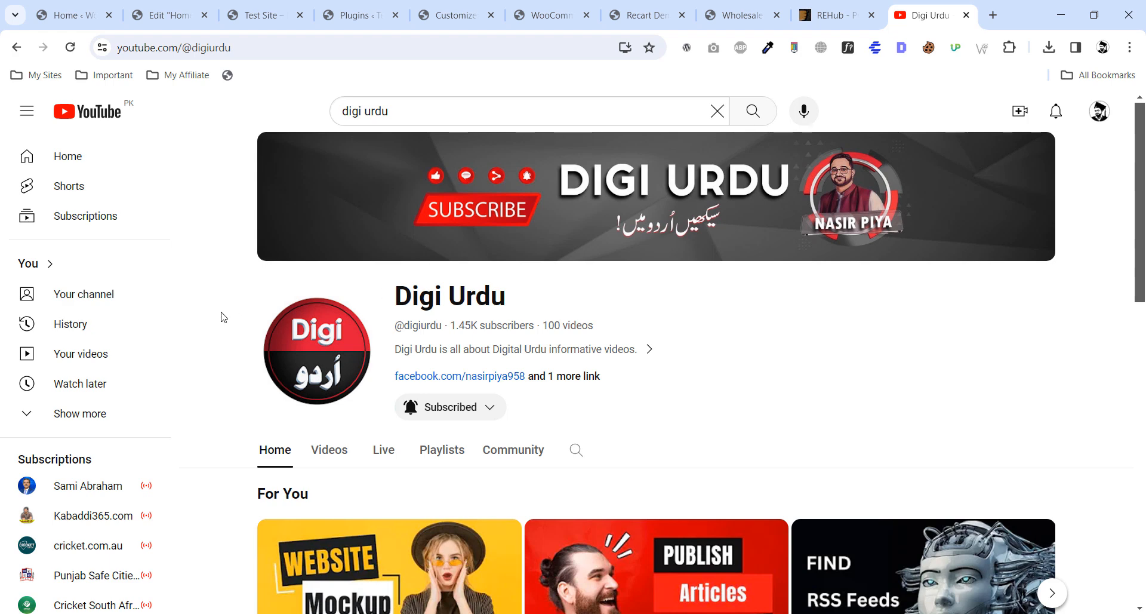
scroll(223, 317, "down", 5)
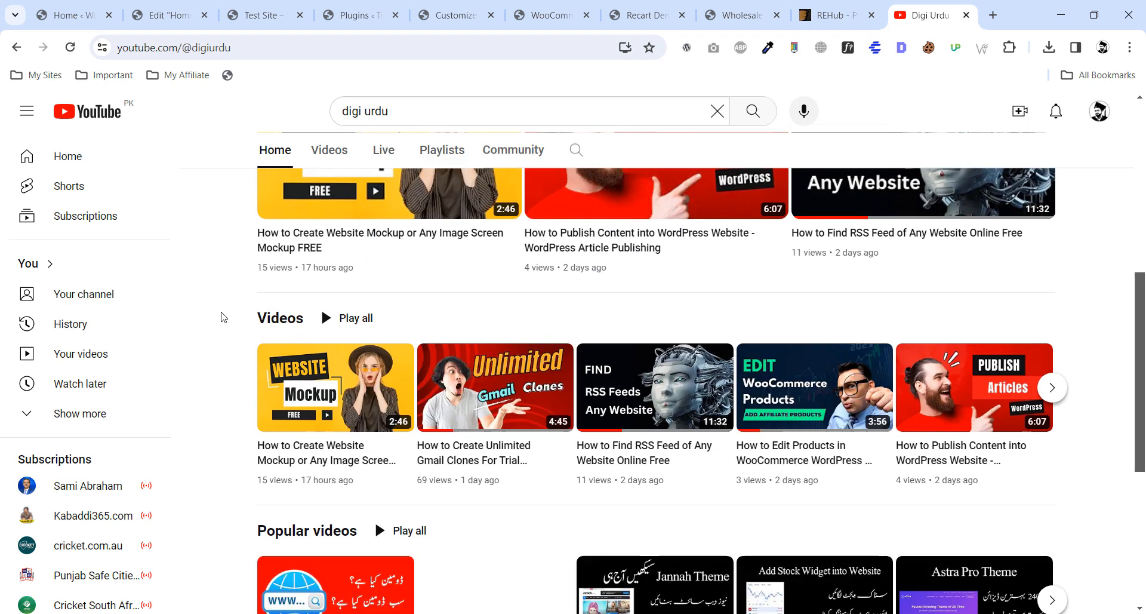
scroll(224, 317, "up", 5)
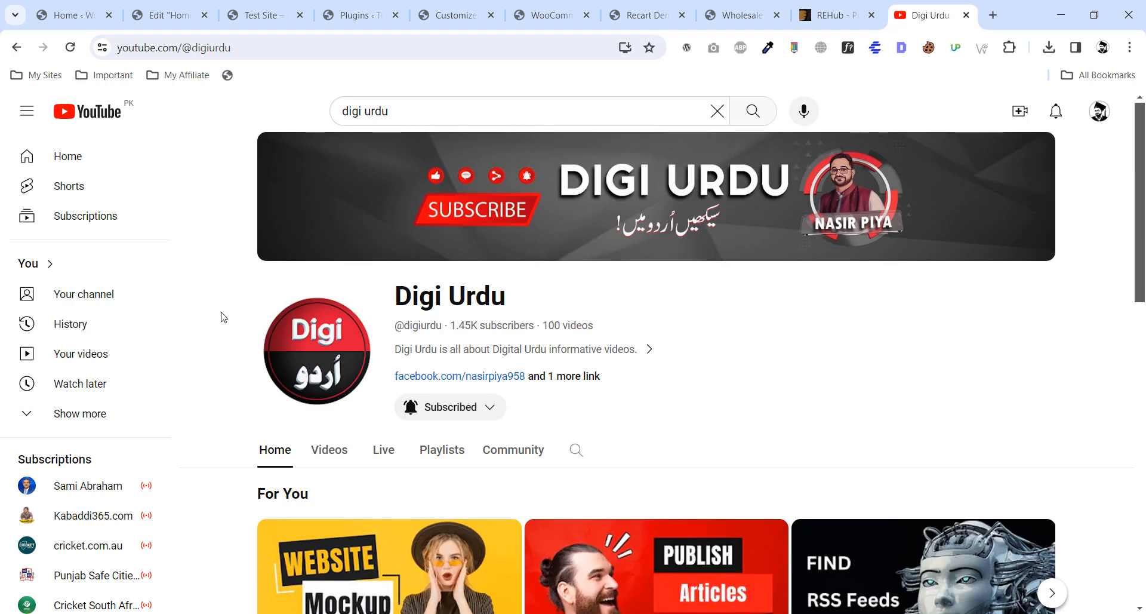
left_click(250, 13)
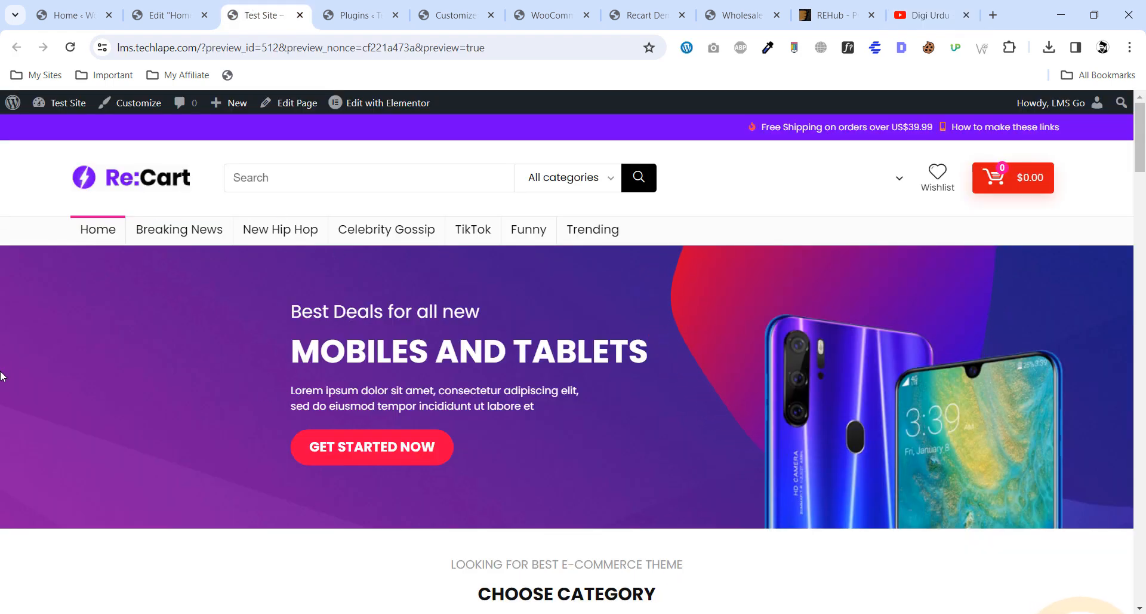
left_click(934, 15)
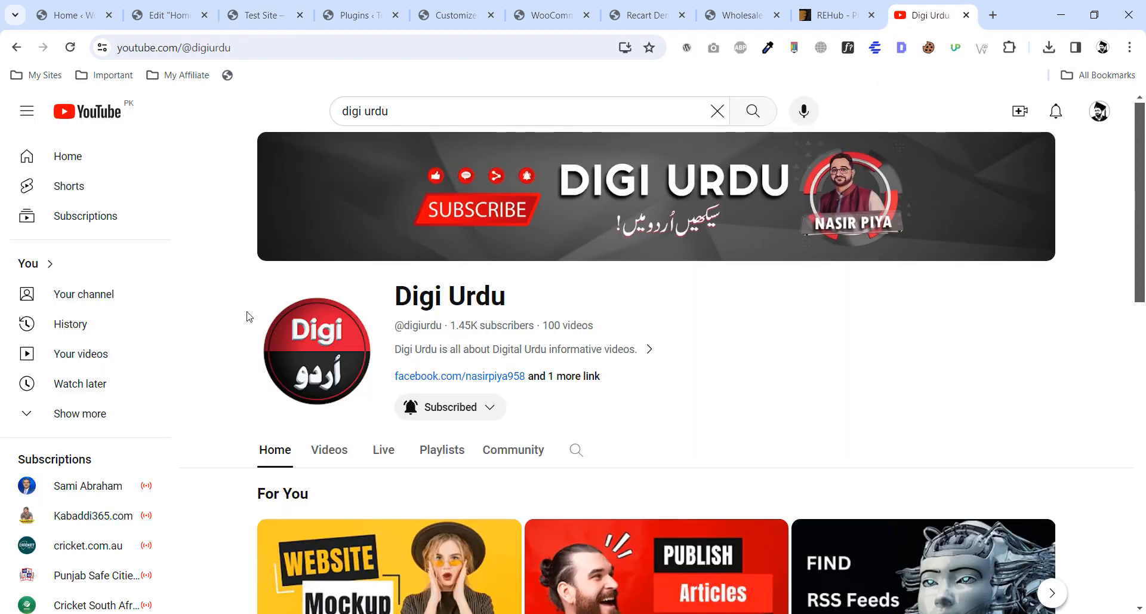